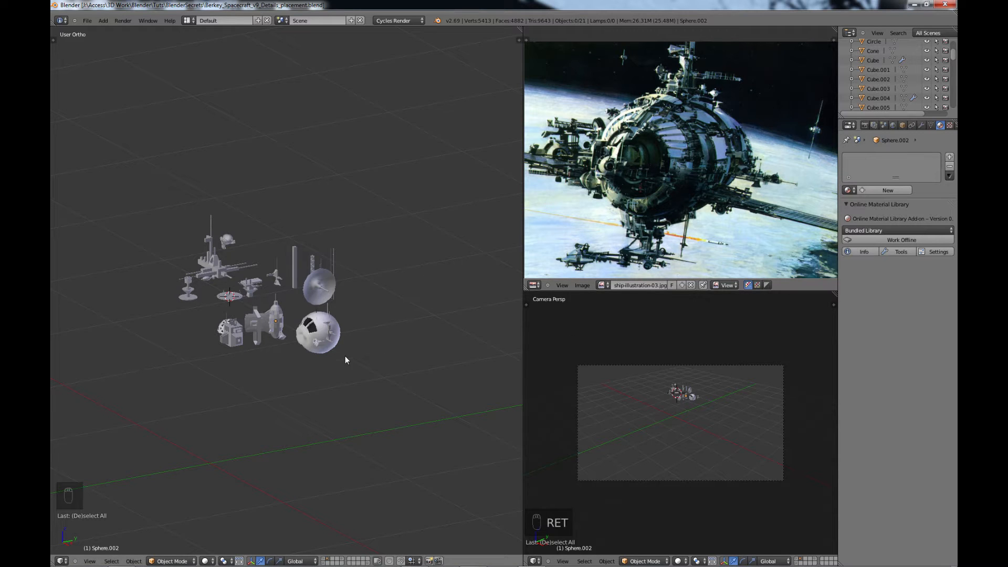
- Select all the detail parts together and raise them straight up along the Z axis
middle_drag(347, 332, 342, 312)
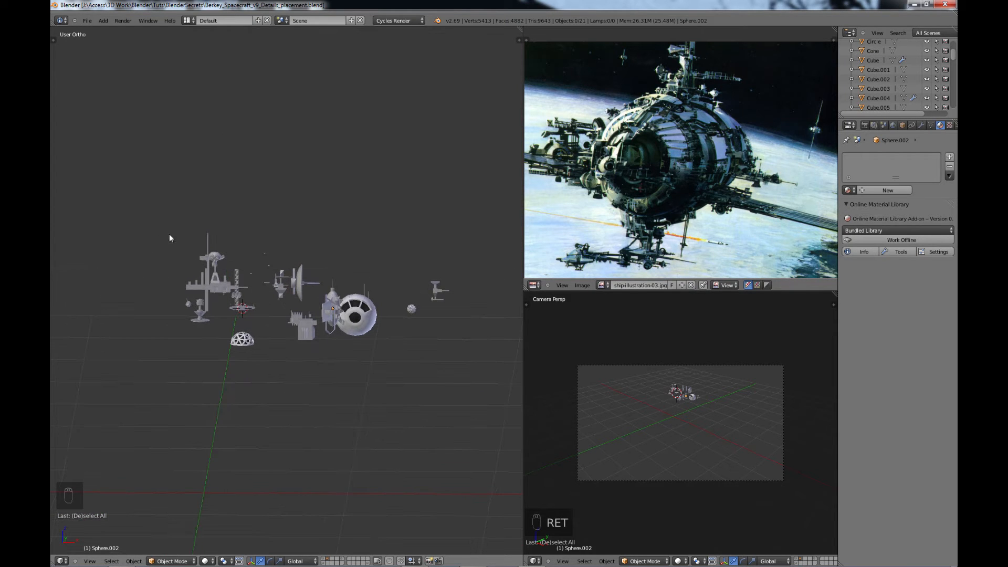
key(b)
drag(132, 188, 468, 394)
middle_drag(452, 351, 367, 357)
key(g)
key(z)
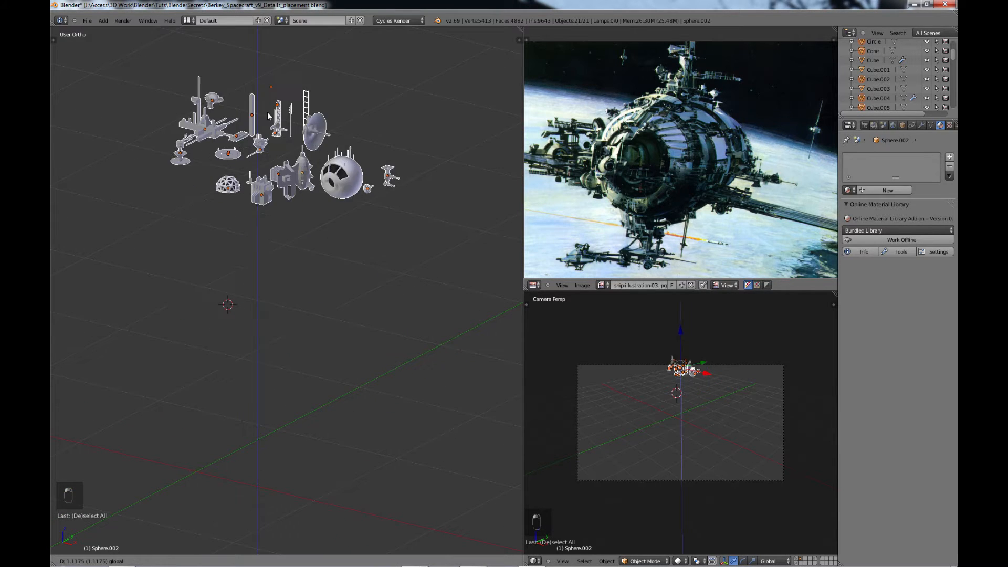
drag(267, 113, 265, 68)
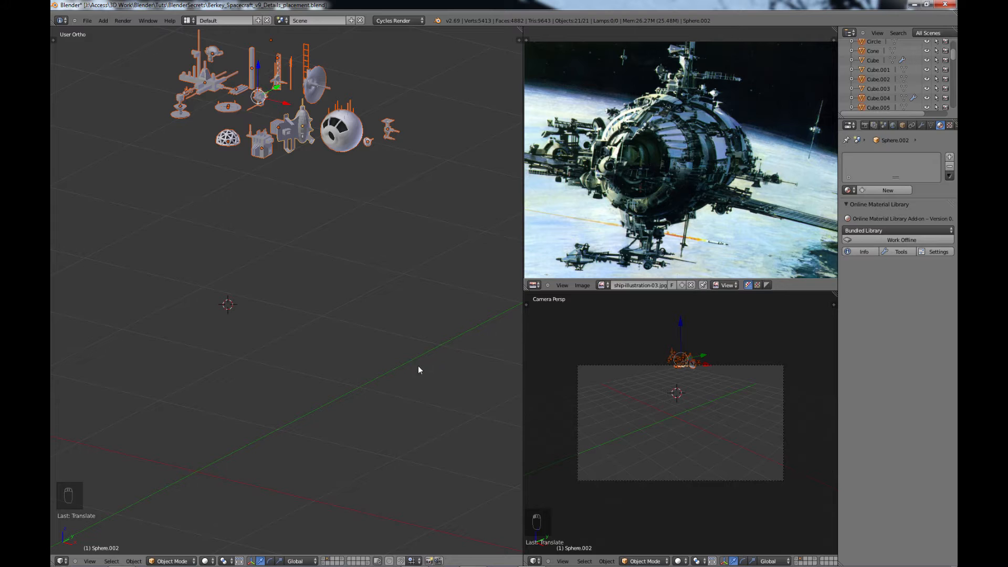
- Show the spacecraft hull's layer as well and shift the selected detail parts along X until they sit clear beside the hull
shift+click(324, 560)
scroll(336, 326, down, 2)
middle_drag(336, 326, 269, 119)
drag(269, 120, 446, 237)
middle_drag(446, 238, 410, 294)
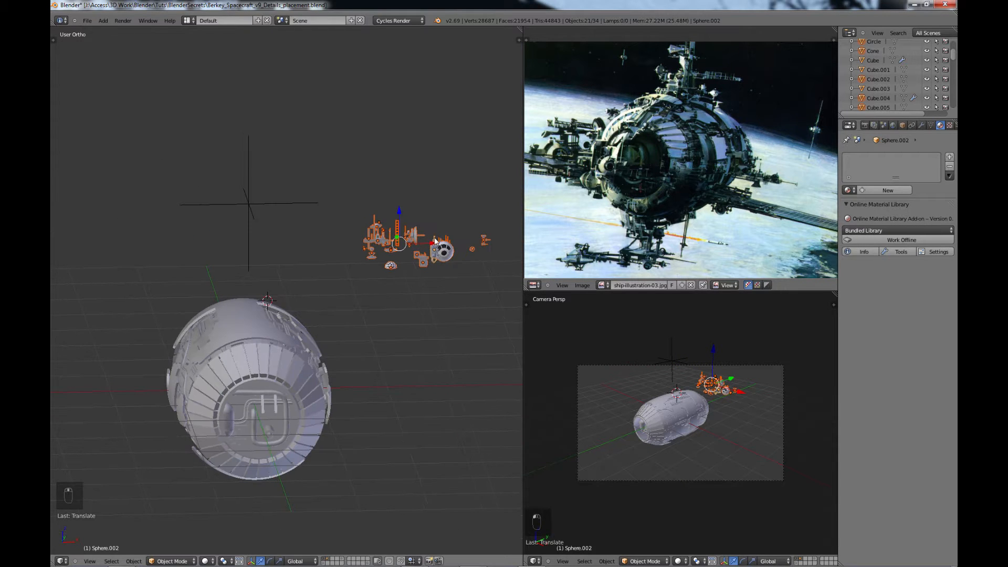
drag(434, 243, 446, 244)
middle_drag(431, 280, 384, 286)
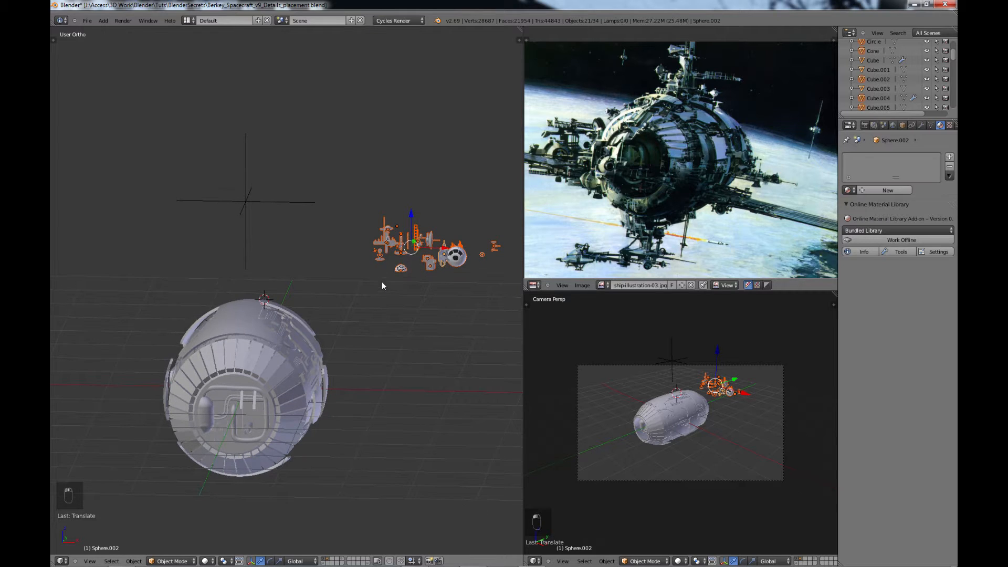
drag(437, 250, 446, 252)
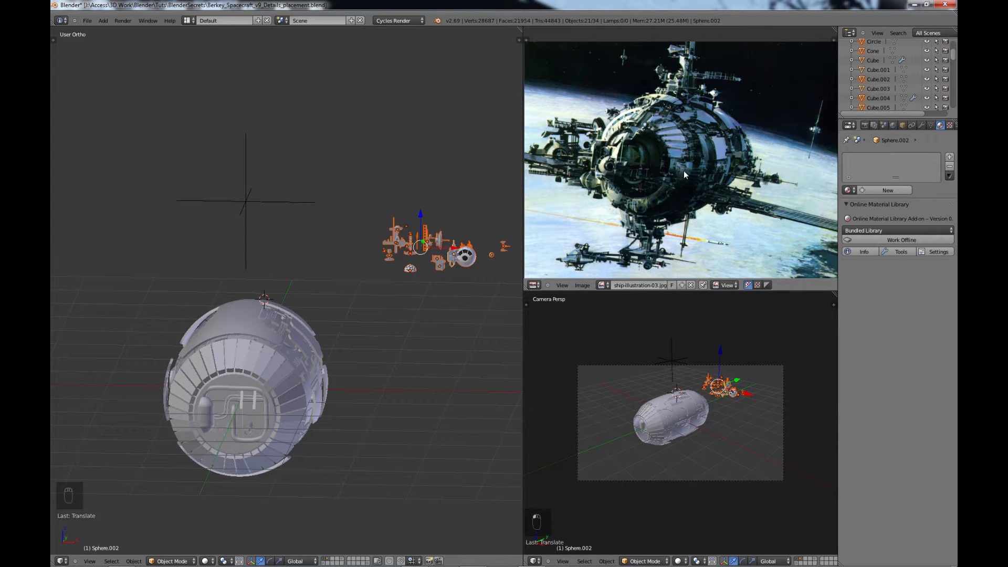
- Show more of the spacecraft reference painting, and maximize the 3D view of the hull and detail parts
scroll(684, 172, down, 3)
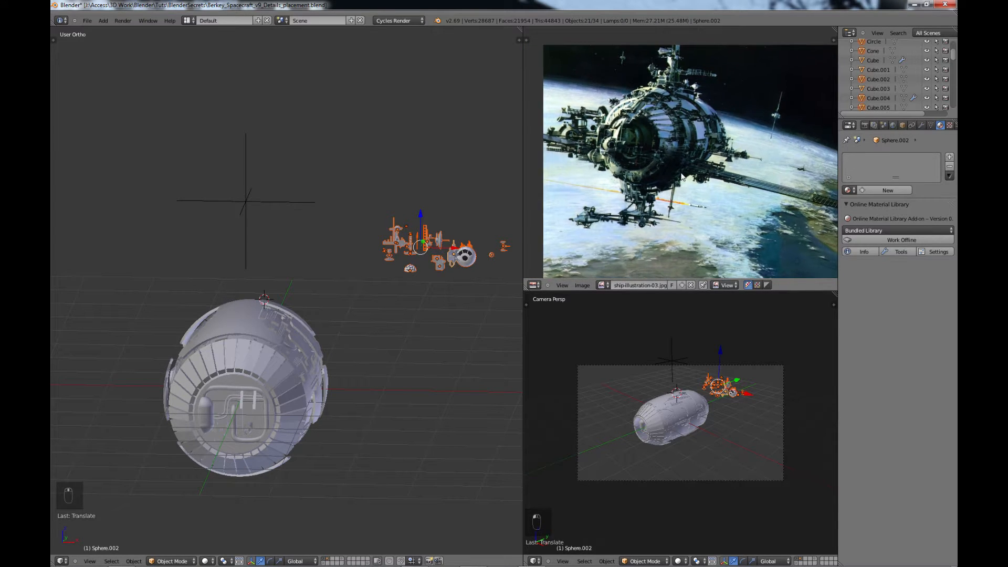
scroll(682, 175, up, 1)
scroll(681, 152, down, 1)
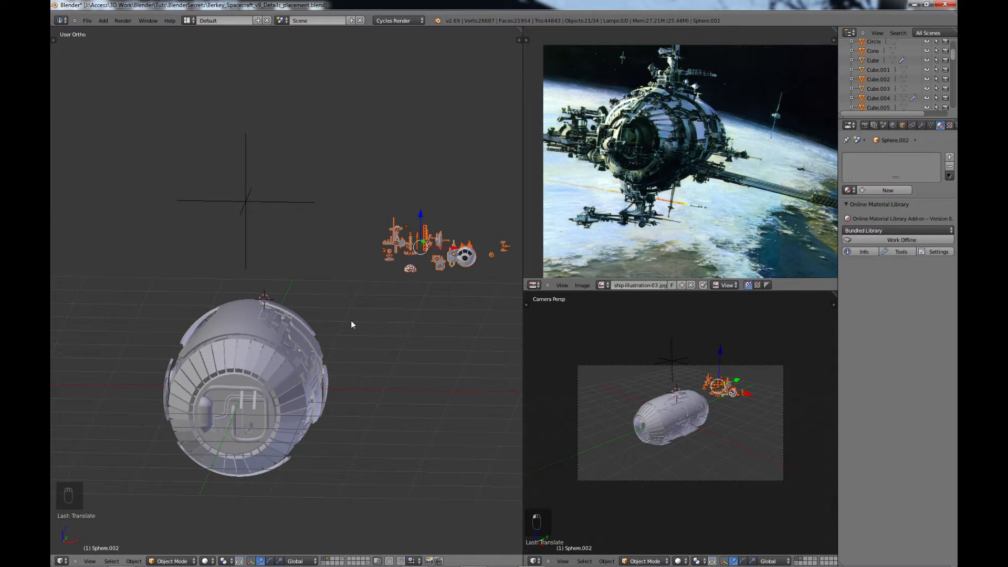
key(ctrl+Up)
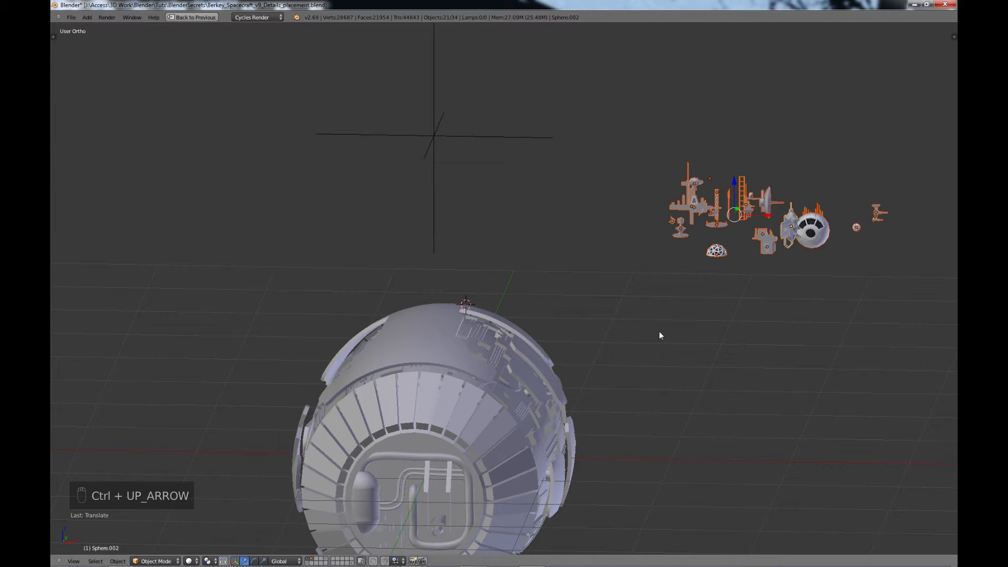
- Duplicate the cross-shaped antenna platform from the detail parts and move the copy along X to above the hull
middle_drag(649, 318, 595, 347)
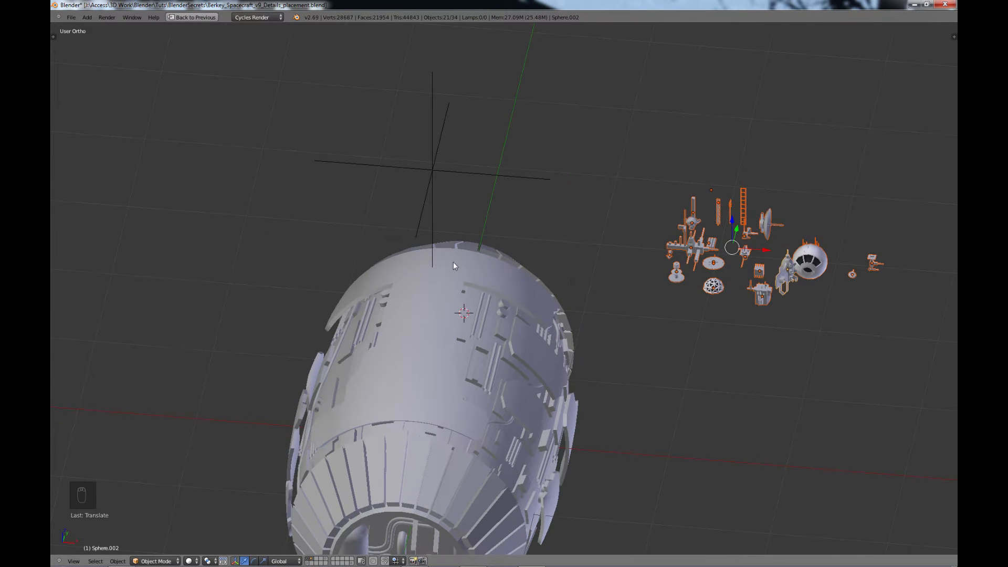
middle_drag(454, 296, 479, 351)
key(KP_7)
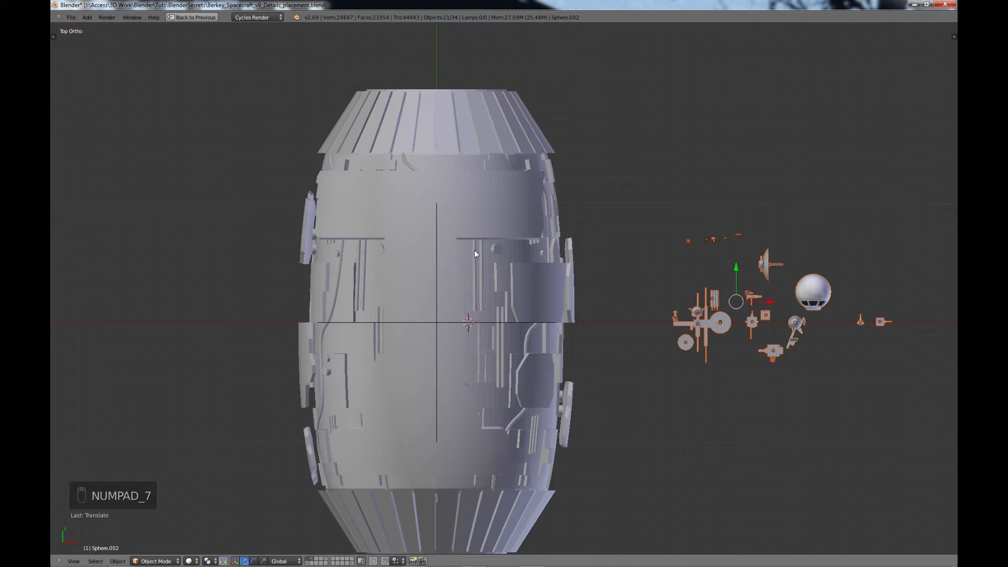
middle_drag(433, 458, 435, 370)
scroll(568, 315, up, 3)
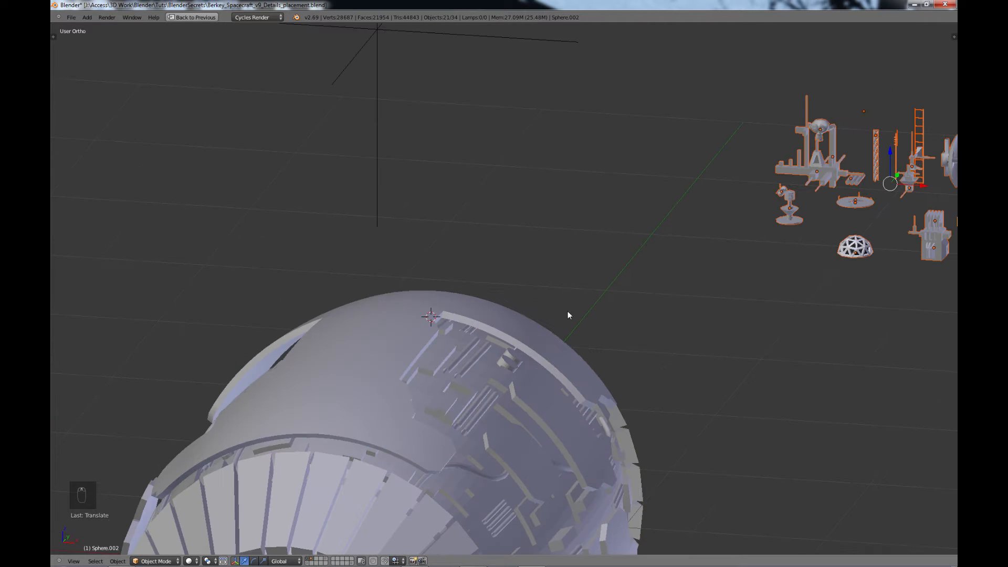
shift+middle_drag(568, 311, 543, 287)
right_click(777, 141)
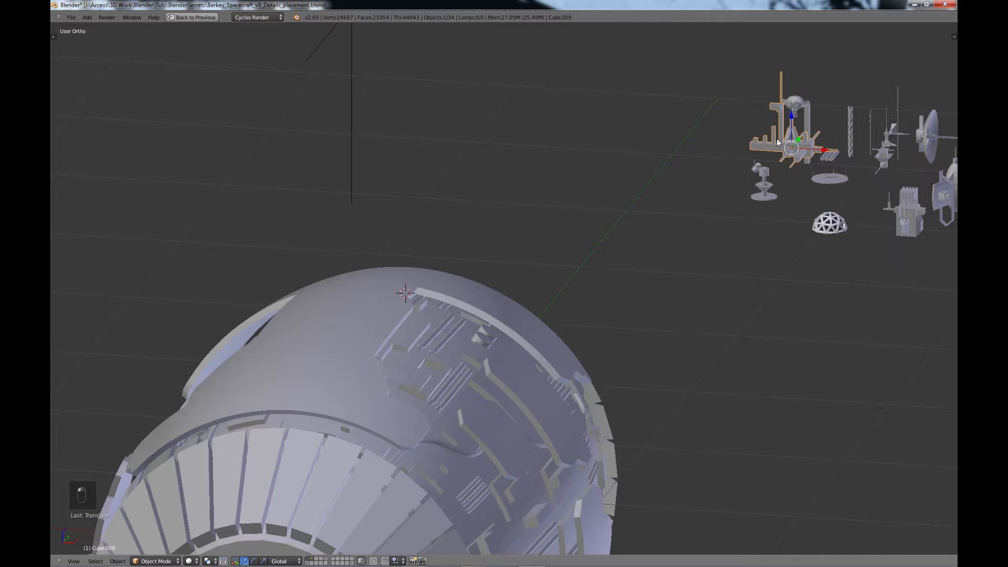
key(shift+d)
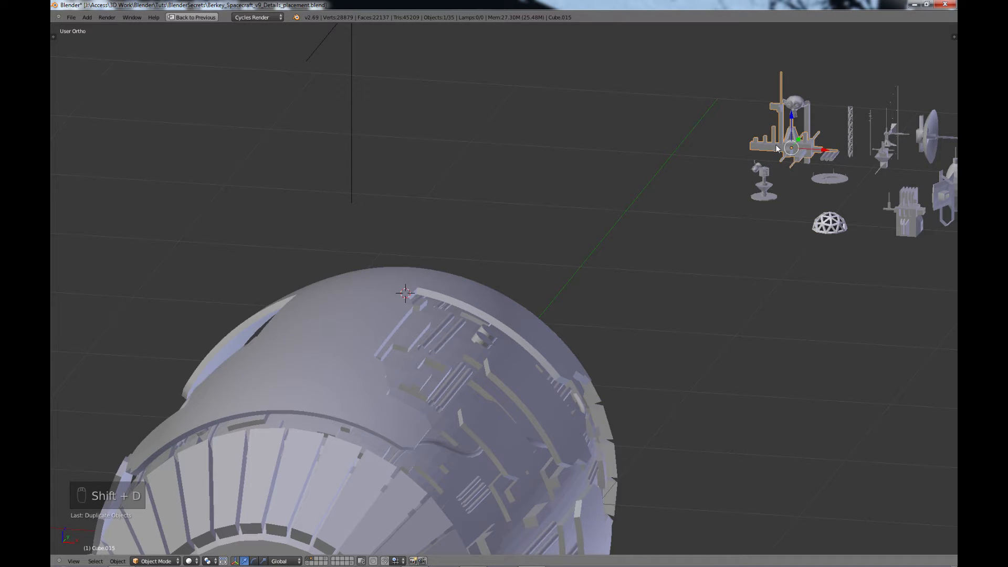
key(x)
click(564, 136)
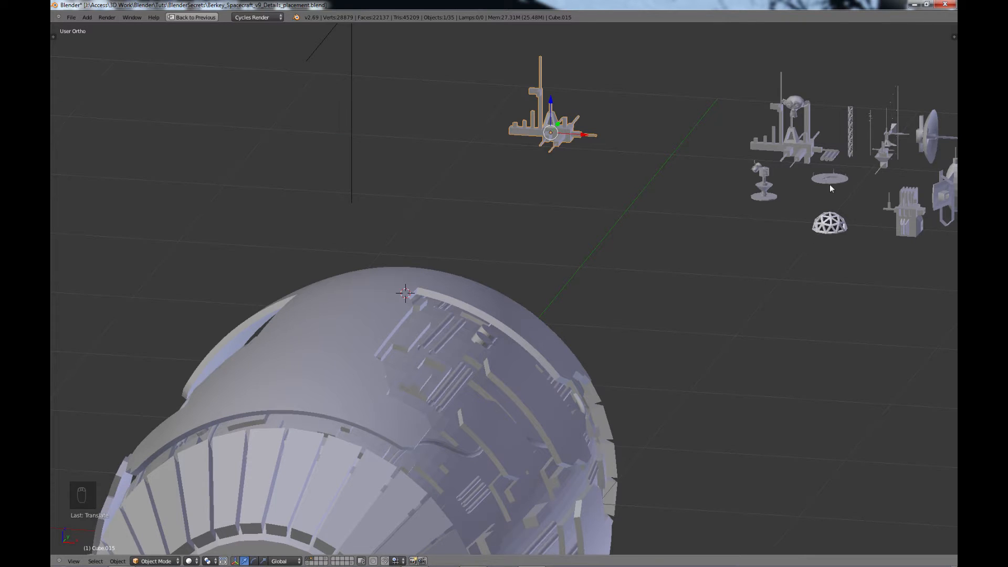
- Move the antenna platform copy along the hull's length toward its far end and lower it onto the top surface
shift+middle_drag(671, 208, 732, 172)
drag(612, 67, 494, 245)
middle_drag(519, 272, 443, 230)
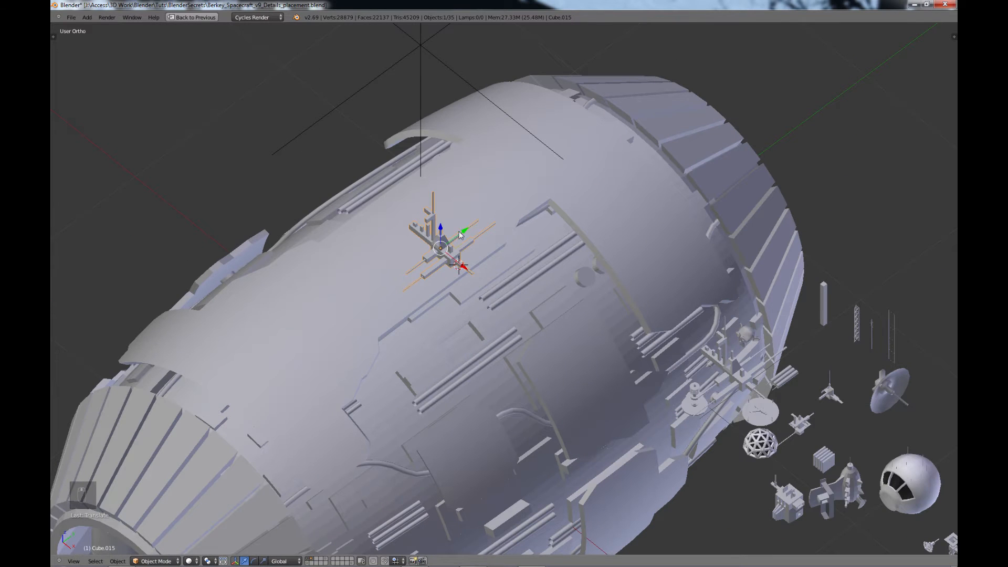
drag(463, 231, 606, 125)
middle_drag(580, 223, 665, 132)
scroll(466, 163, up, 1)
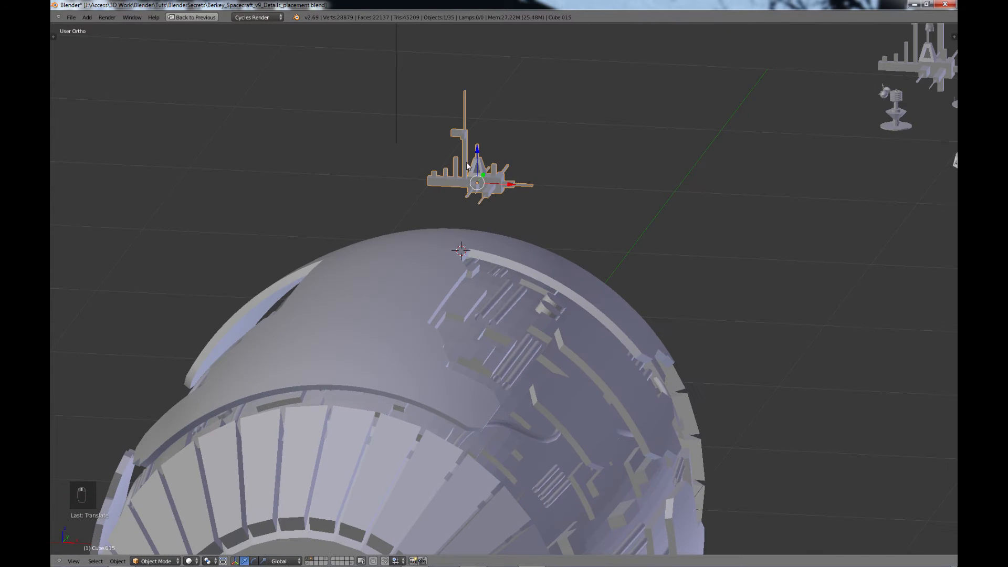
drag(476, 152, 472, 201)
middle_drag(466, 287, 498, 312)
- Tilt the antenna platform copy to follow the hull's curvature and nudge it slightly along X toward the hull's centre
key(r)
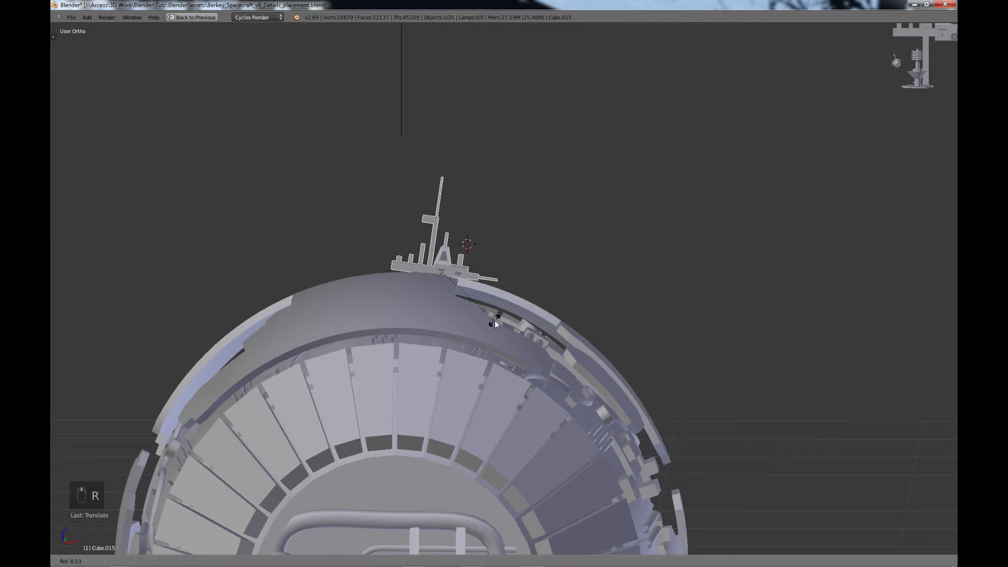
click(493, 316)
shift+middle_drag(489, 306, 535, 362)
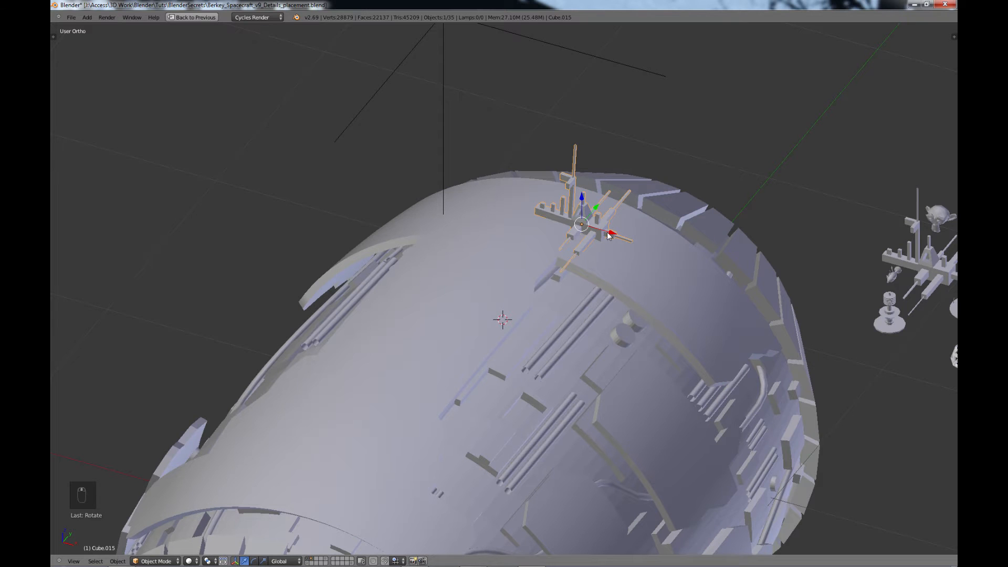
drag(606, 237, 593, 228)
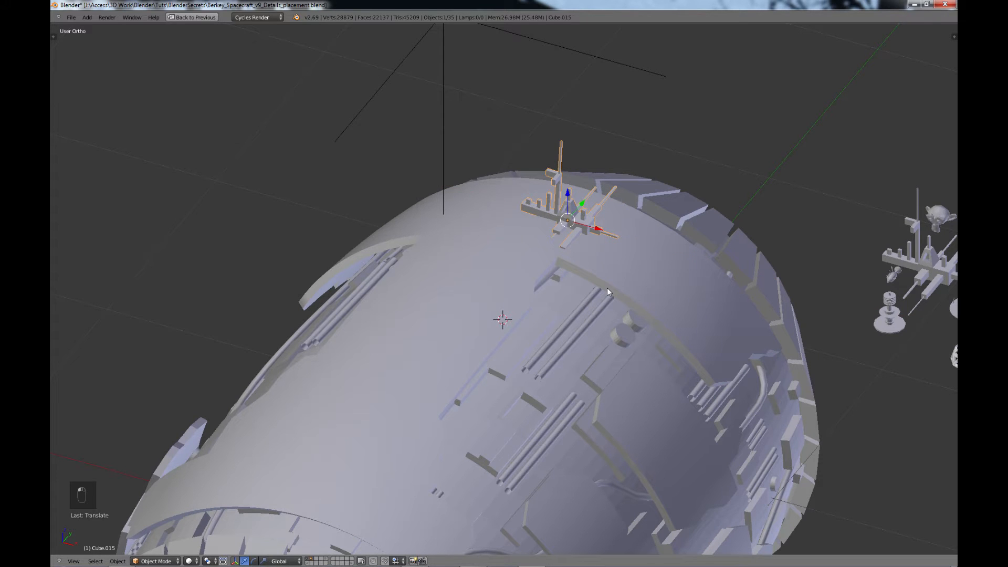
- Duplicate the placed antenna platform, scale the copy down and position it just beside the large one
key(shift+d)
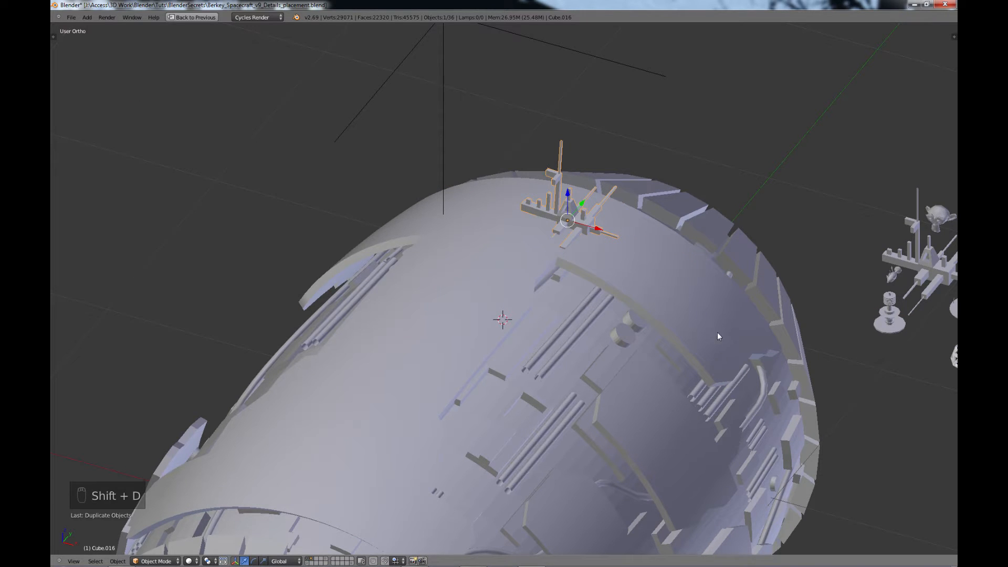
key(s)
click(630, 280)
drag(599, 229, 621, 202)
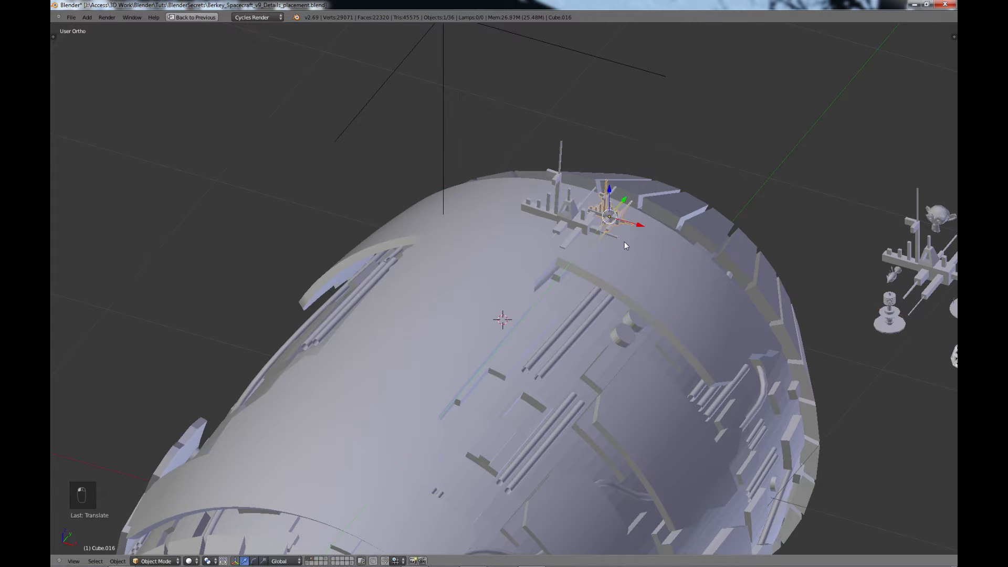
middle_drag(625, 242, 582, 286)
scroll(582, 286, up, 3)
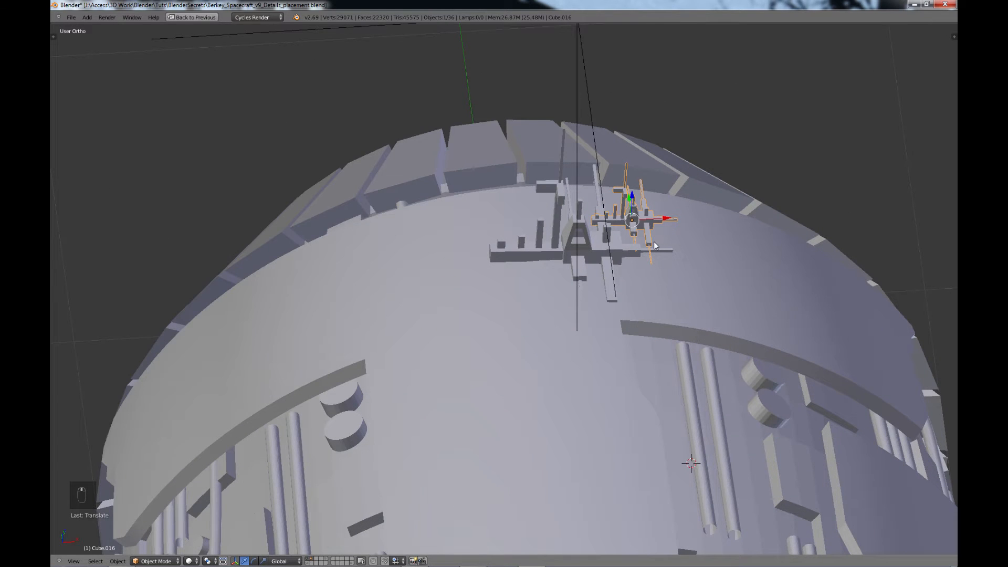
- Duplicate the small antenna platform and move the copy along X to the opposite side of the large one
key(shift+d)
key(x)
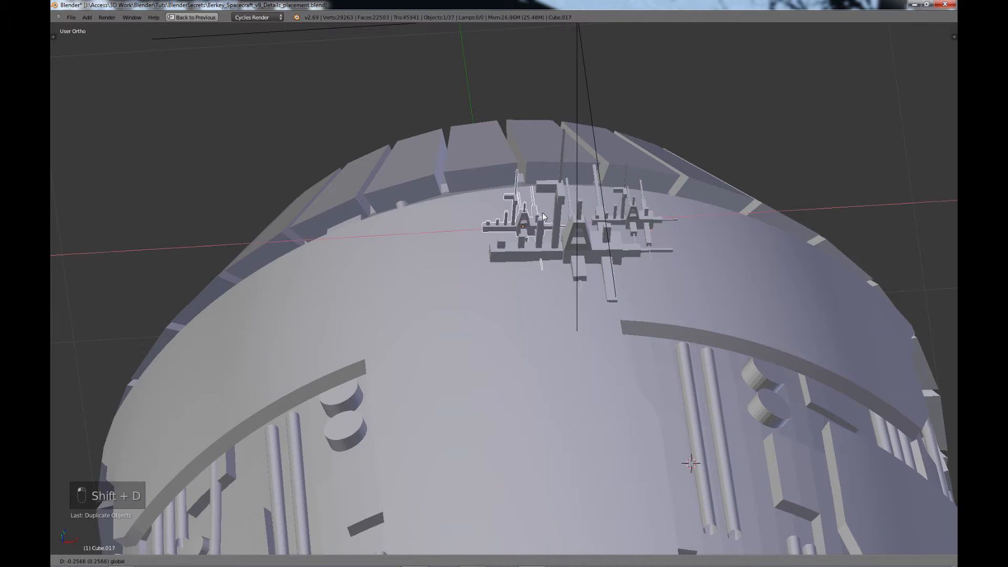
click(525, 212)
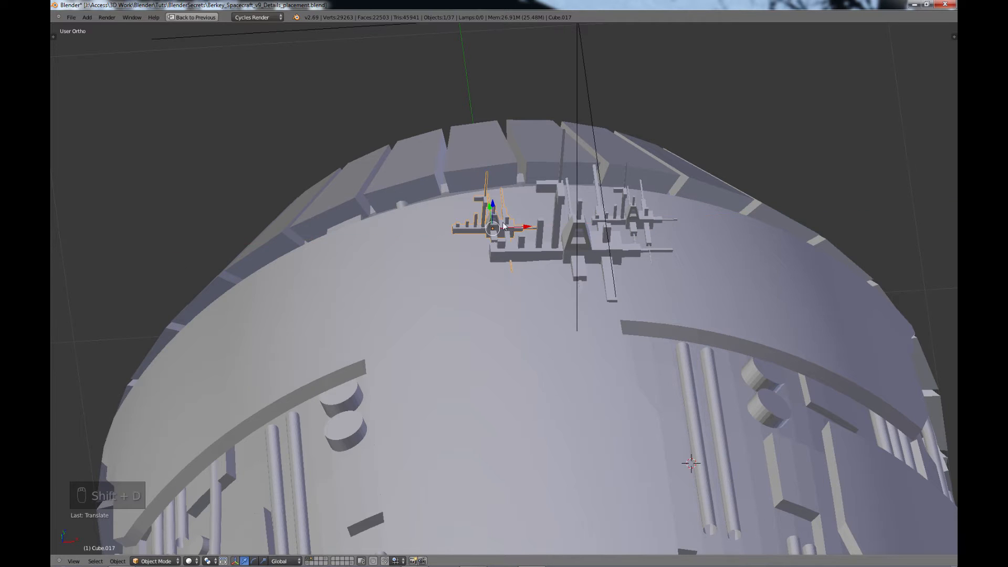
middle_drag(490, 214, 444, 187)
- Nudge the newest small antenna platform along the hull and rotate it to match the slope of the surface
right_click(444, 186)
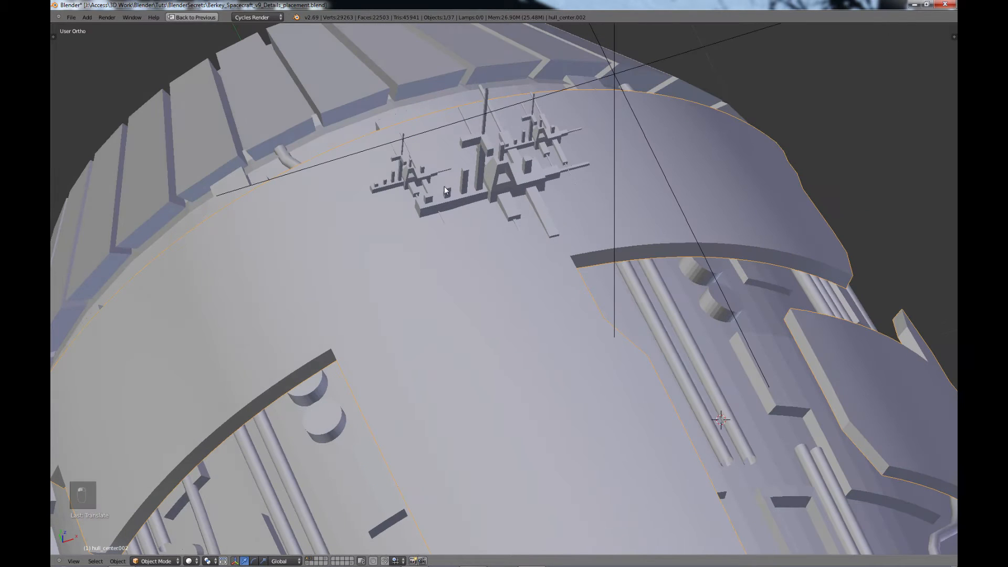
right_click(402, 163)
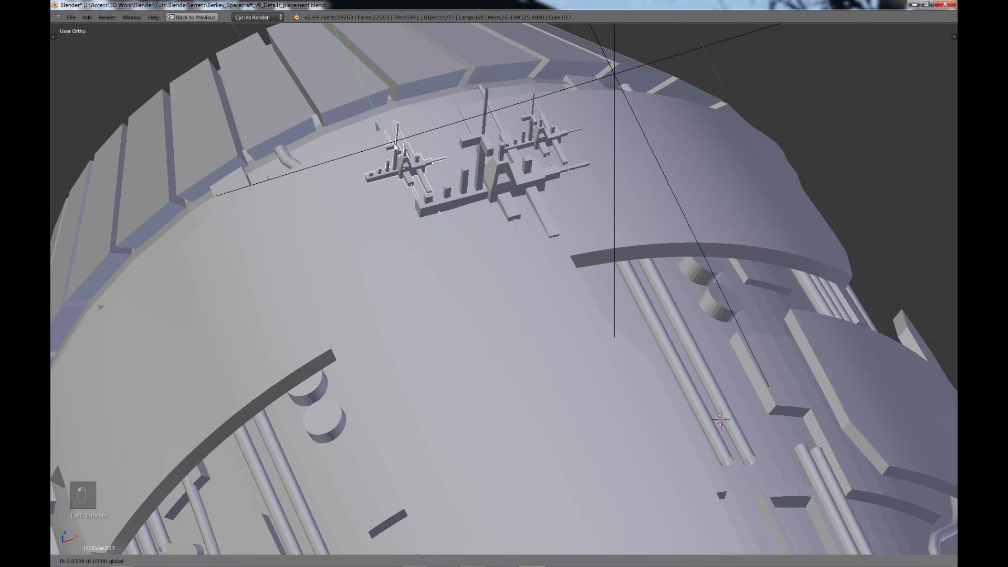
middle_drag(402, 160, 379, 240)
key(r)
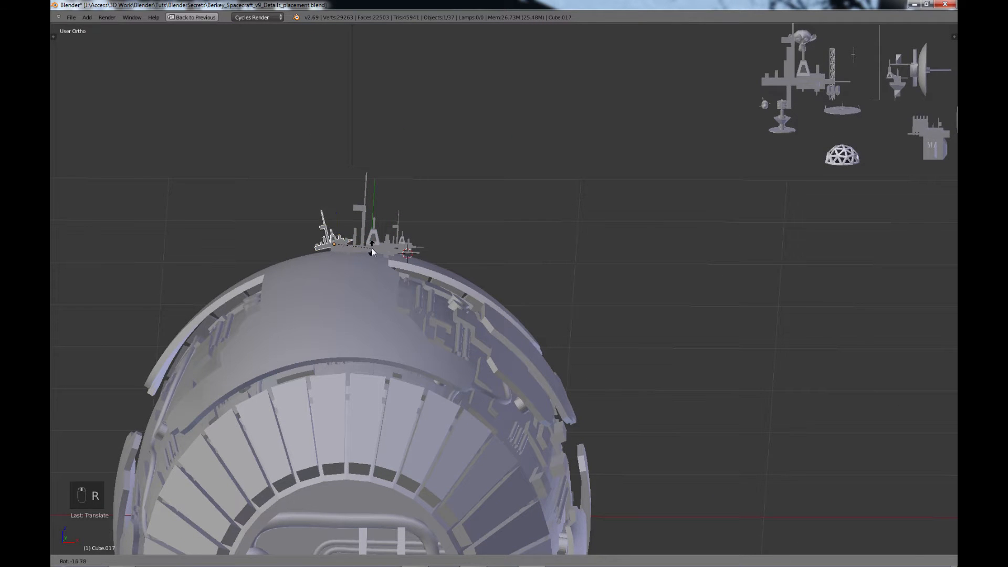
click(372, 254)
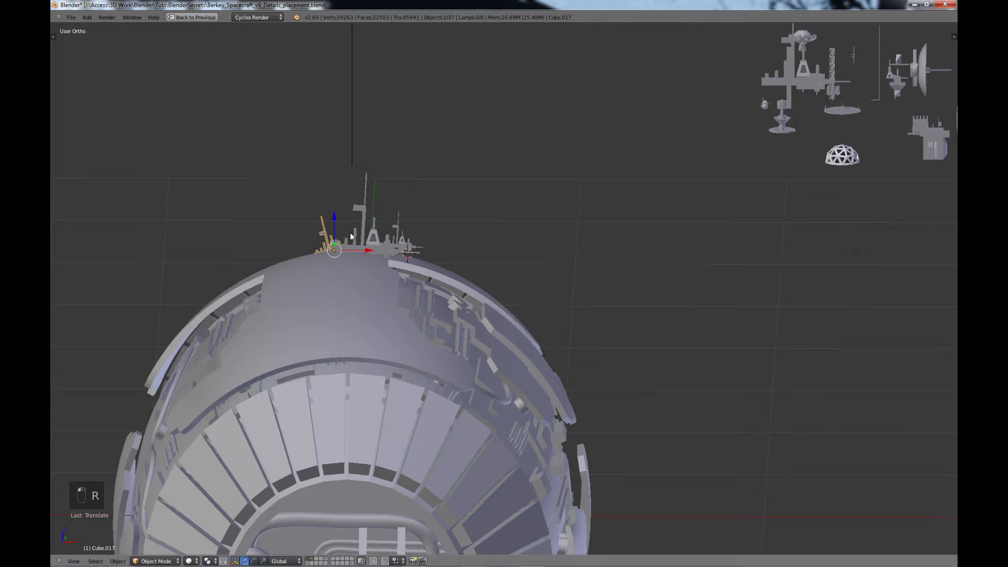
key(r)
click(369, 265)
middle_drag(369, 265, 407, 285)
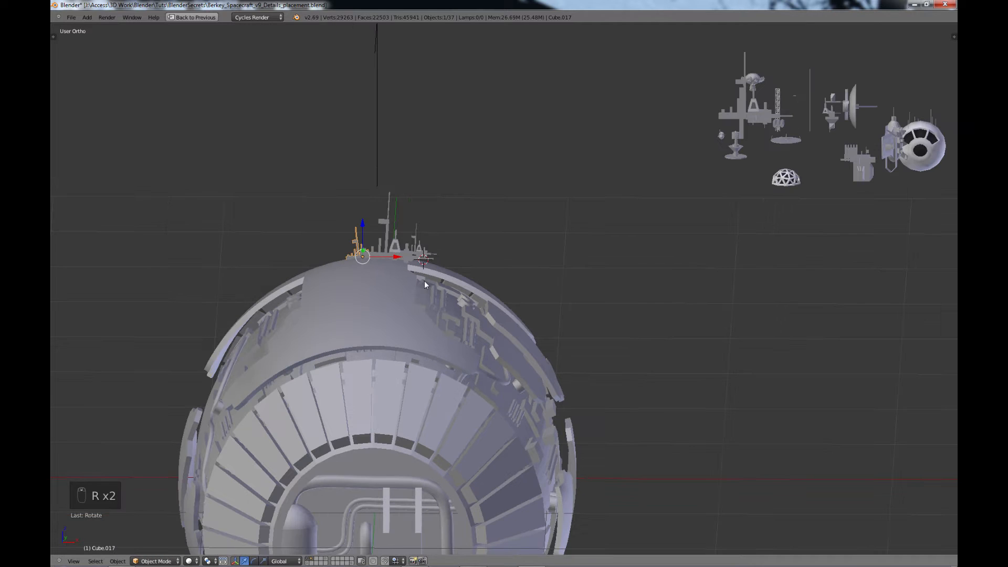
- Tilt the first small antenna platform to match the hull's slope and lower it onto the surface
right_click(423, 247)
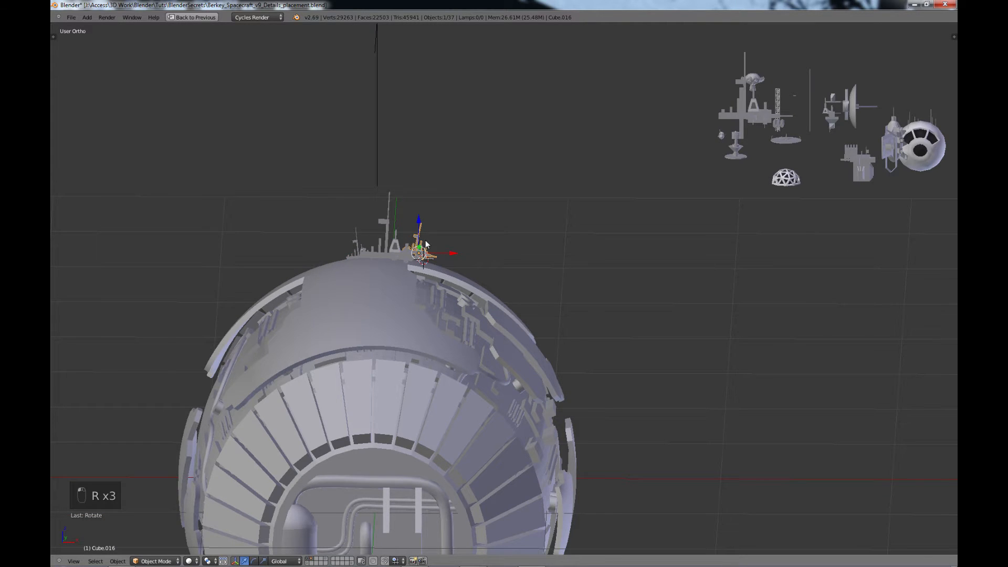
drag(419, 220, 419, 227)
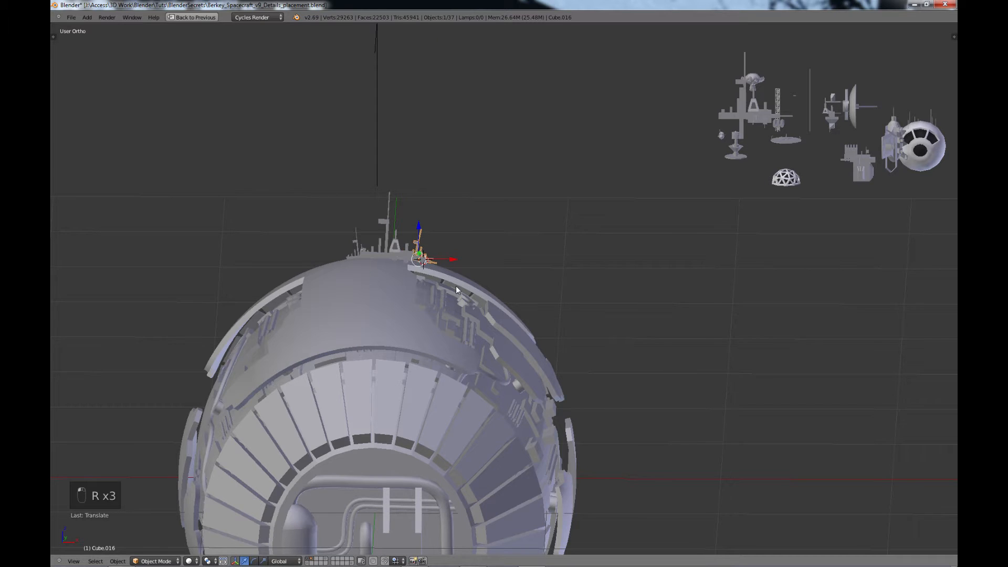
middle_drag(456, 287, 443, 293)
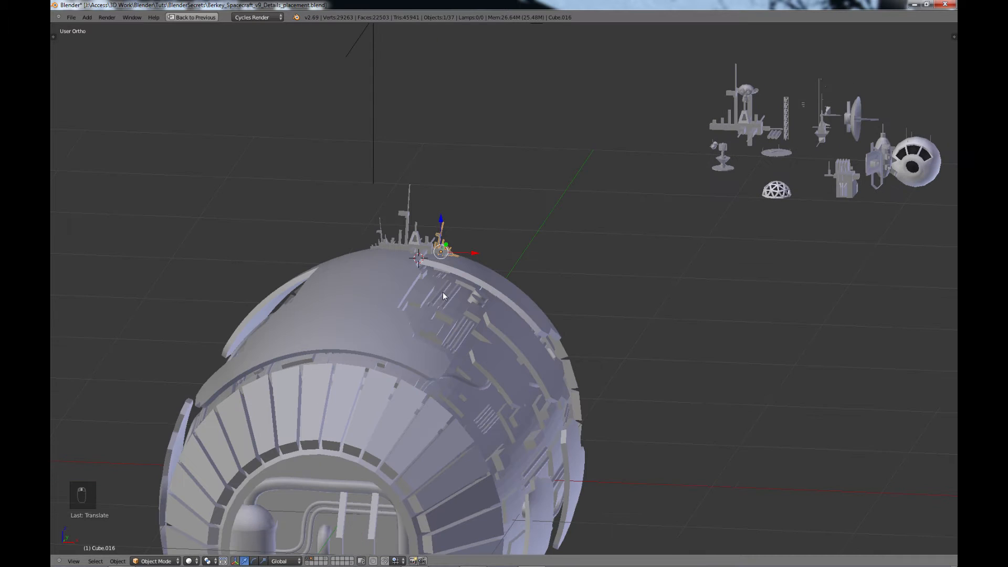
- Duplicate the box-shaped building from the spare parts and move the copy along X to the hull's antenna cluster
right_click(852, 182)
middle_drag(854, 181, 858, 197)
key(shift+d)
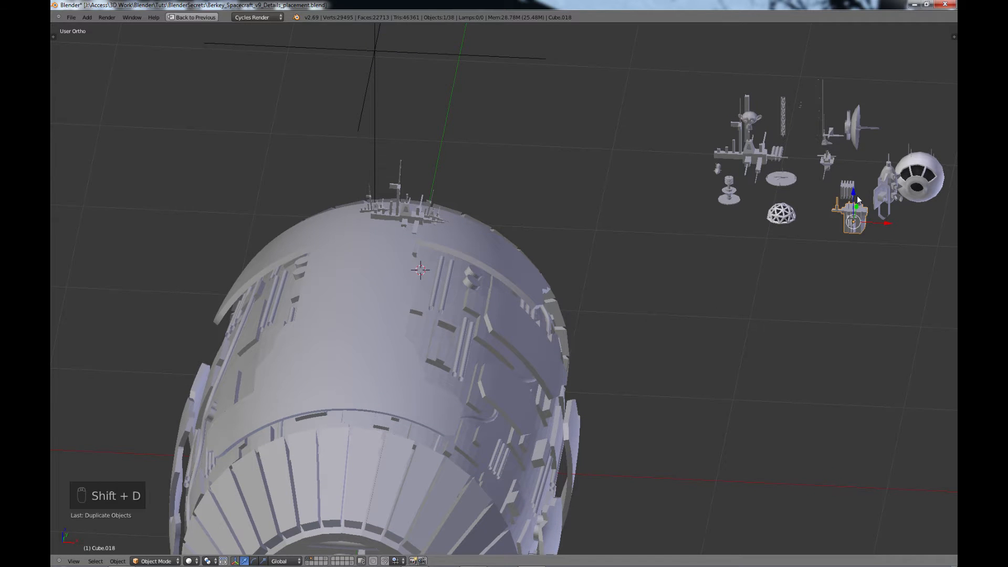
key(x)
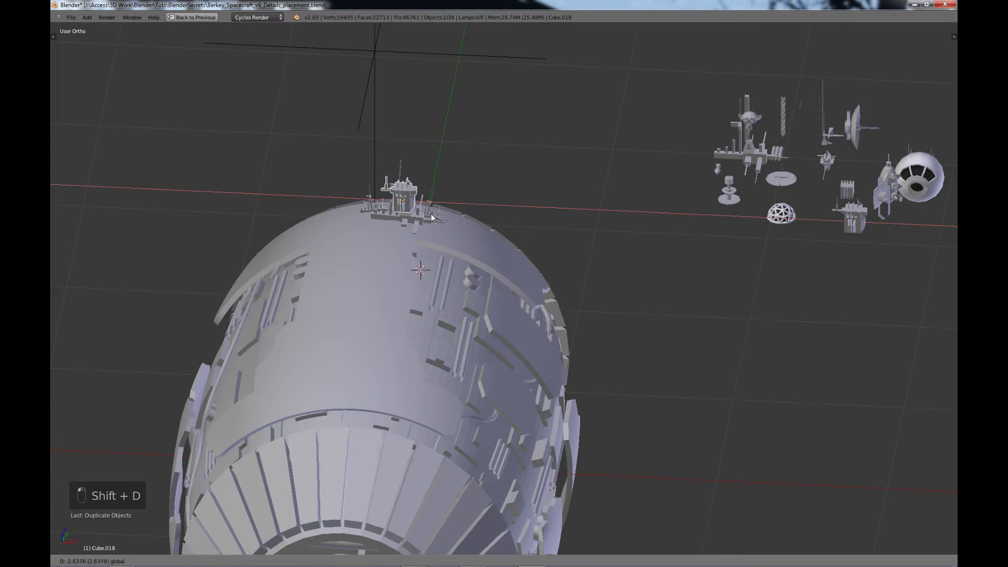
click(430, 213)
- Move the building copy along Y in front of the antenna platforms, lower it to the hull and shift it along X
middle_drag(512, 240, 429, 227)
drag(416, 138, 574, 106)
drag(536, 76, 544, 201)
middle_drag(532, 313, 605, 330)
scroll(358, 234, up, 5)
shift+middle_drag(358, 235, 606, 311)
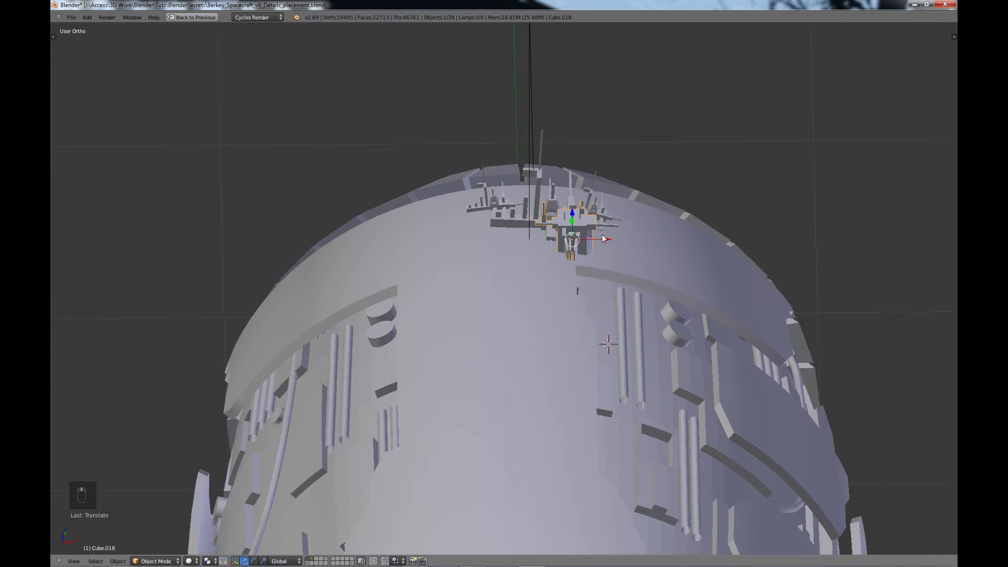
drag(603, 239, 555, 236)
- Rotate the building slightly to follow the hull's slope and adjust its height along Z
middle_drag(582, 318, 669, 332)
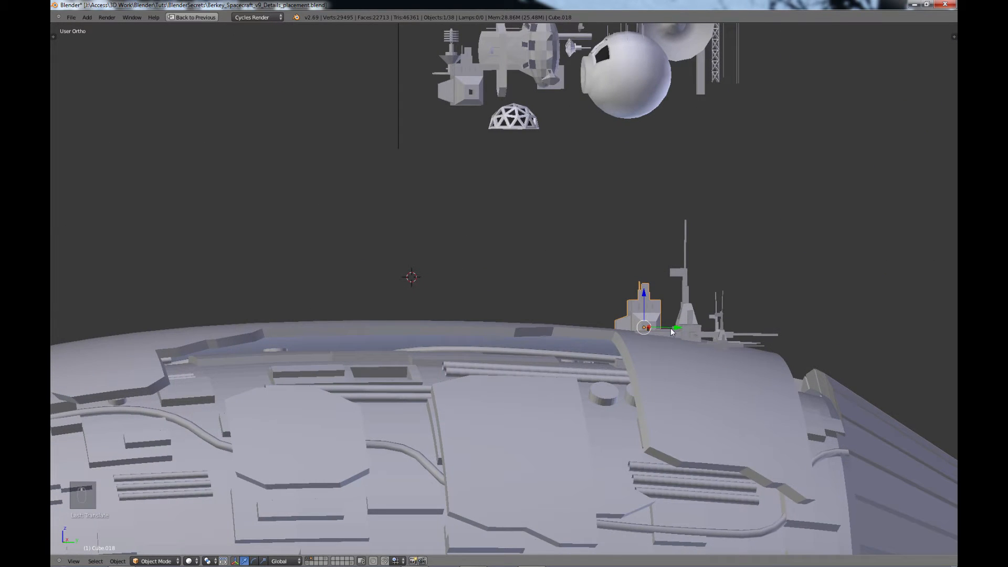
key(r)
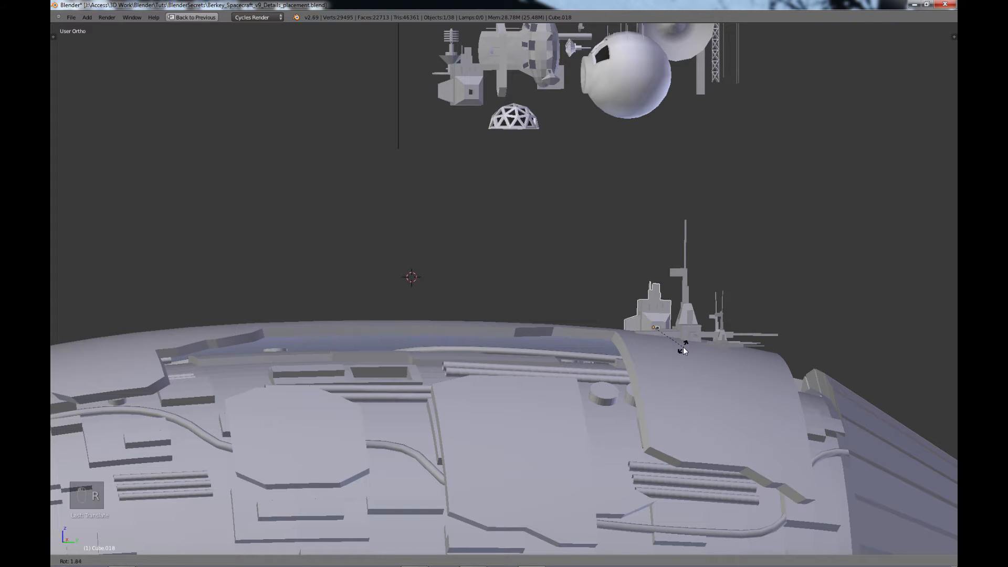
click(684, 351)
key(g)
key(z)
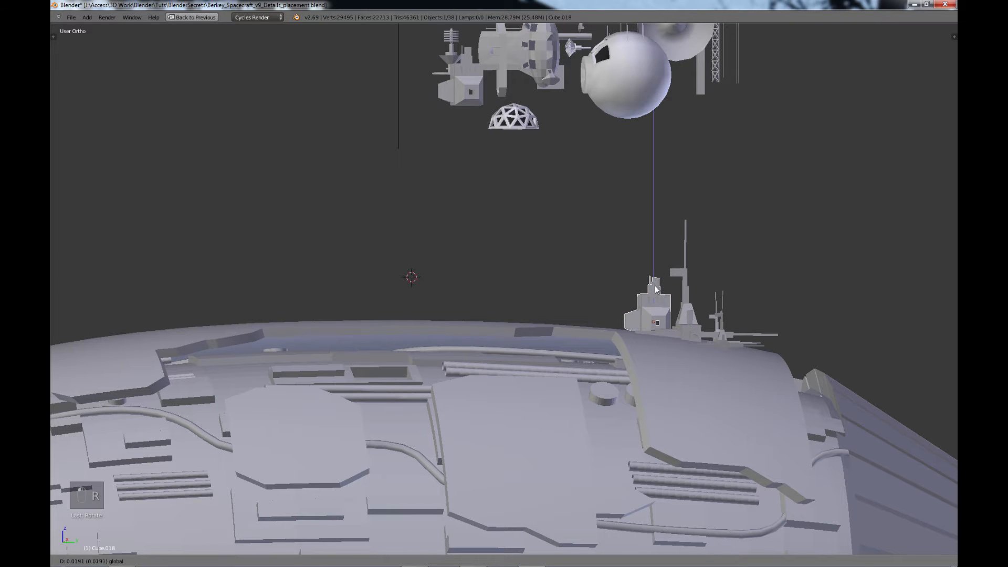
click(644, 328)
- Shift the building along X to the end of the large platform, scale it down and settle it on the hull
middle_drag(643, 329, 614, 374)
scroll(614, 372, up, 3)
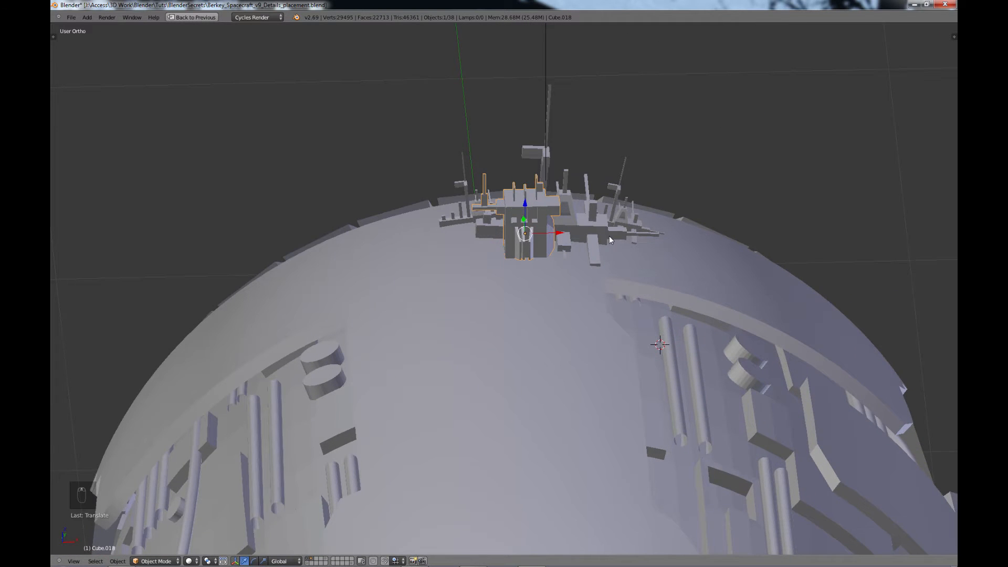
shift+middle_drag(611, 249, 632, 286)
drag(584, 270, 514, 251)
key(s)
click(573, 300)
click(512, 248)
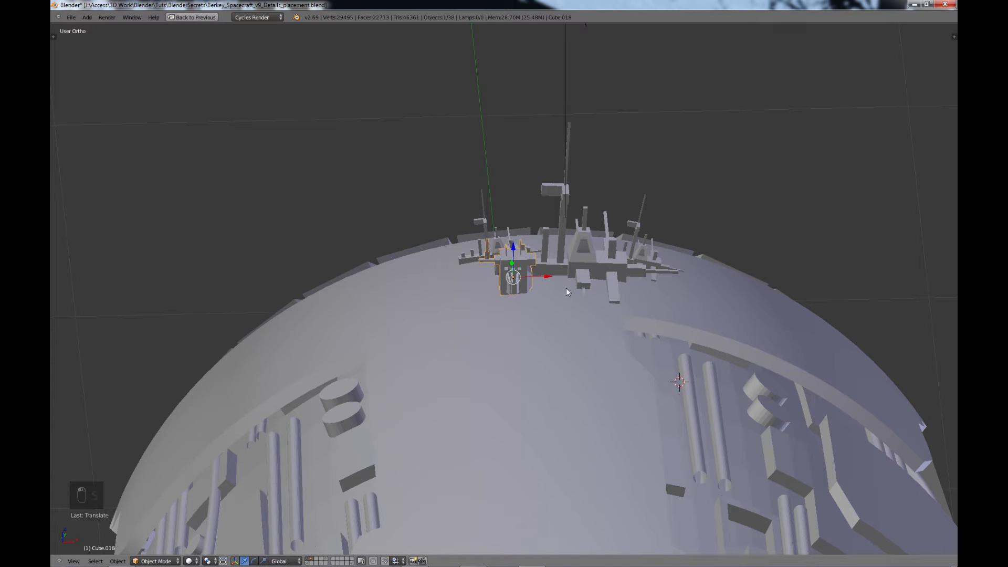
- Stretch the building along Z, slim it down and lower it slightly into the hull surface
scroll(703, 303, down, 1)
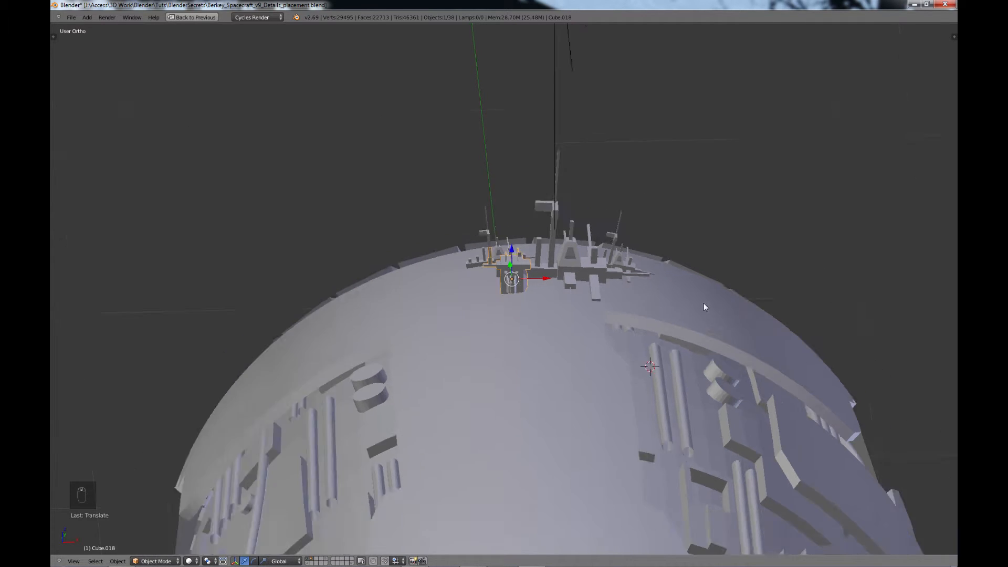
scroll(703, 303, up, 1)
scroll(714, 357, down, 1)
middle_drag(717, 365, 685, 365)
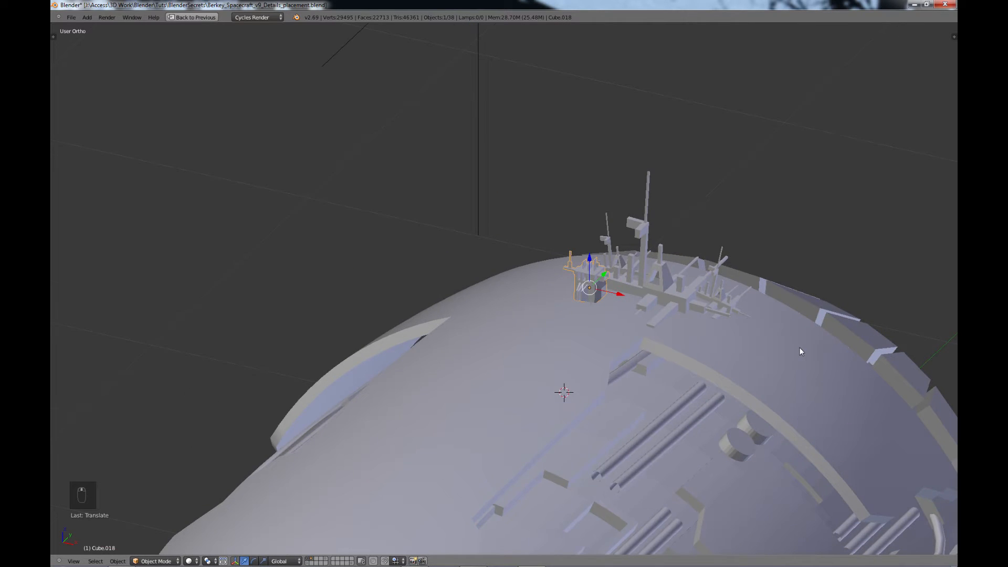
scroll(799, 348, down, 2)
middle_drag(799, 347, 635, 288)
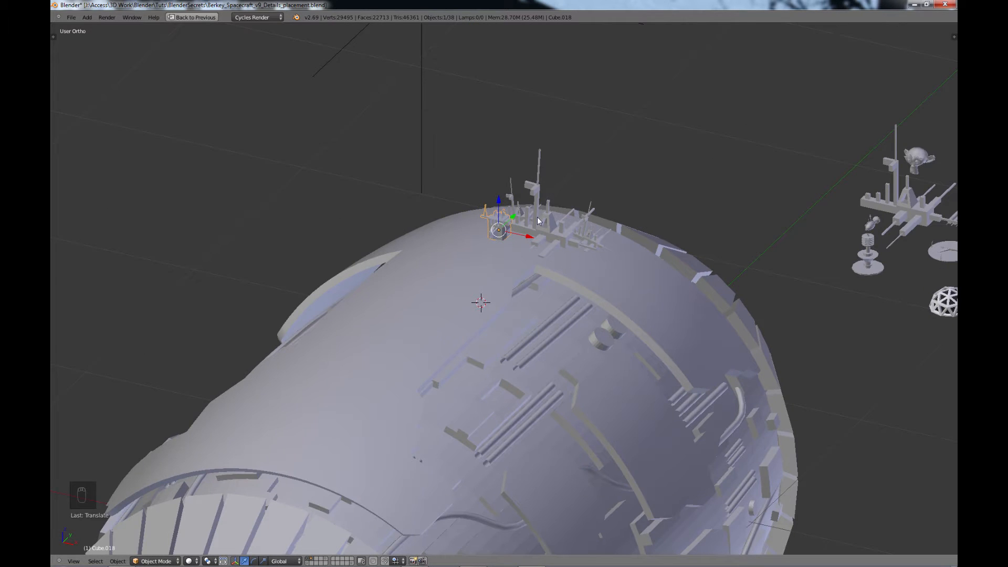
scroll(551, 263, up, 2)
key(s)
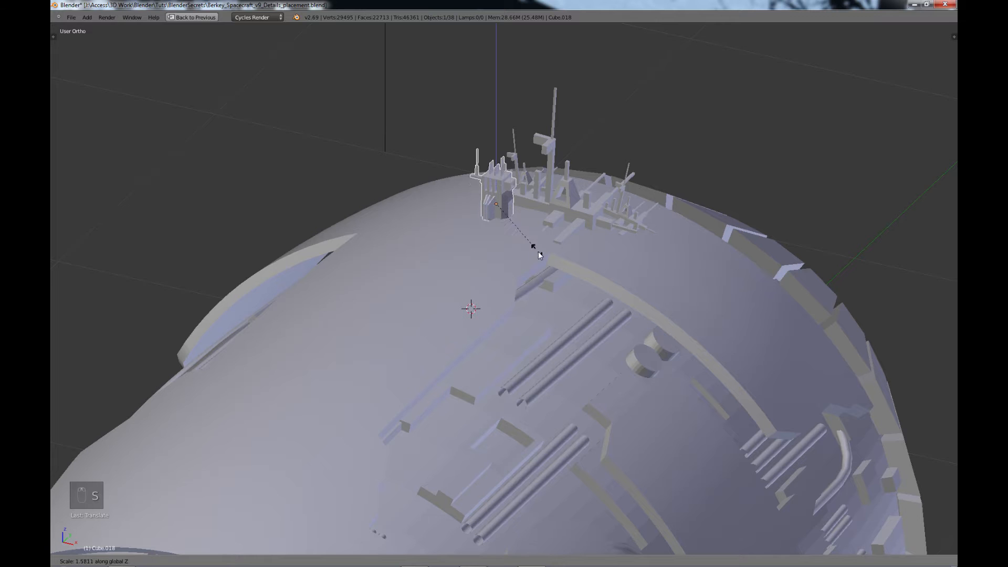
click(540, 262)
key(s)
click(557, 249)
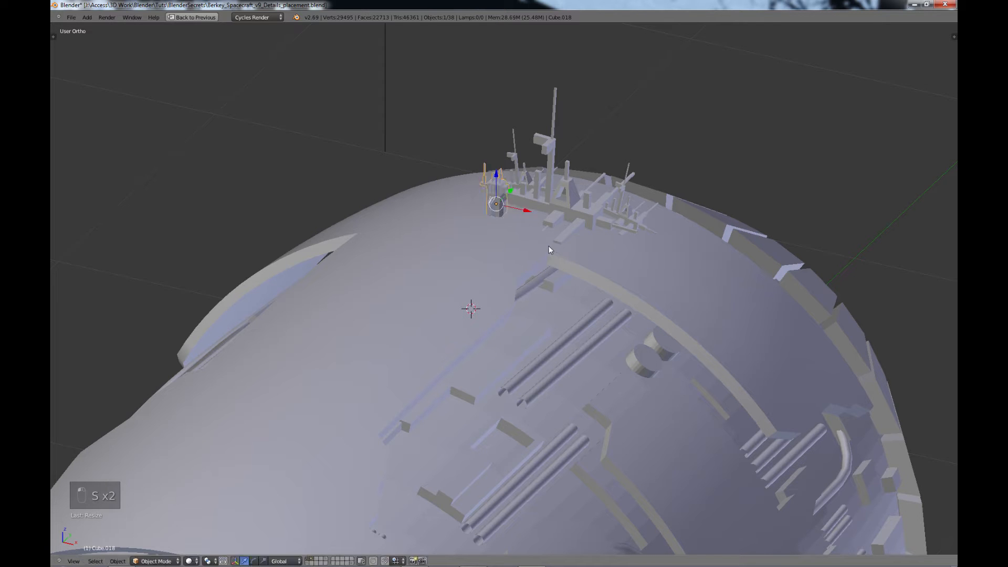
drag(497, 174, 500, 180)
- Duplicate the geodesic dome from the spare parts and move the copy over to the hull's antenna cluster
scroll(630, 236, down, 3)
right_click(877, 301)
key(shift+d)
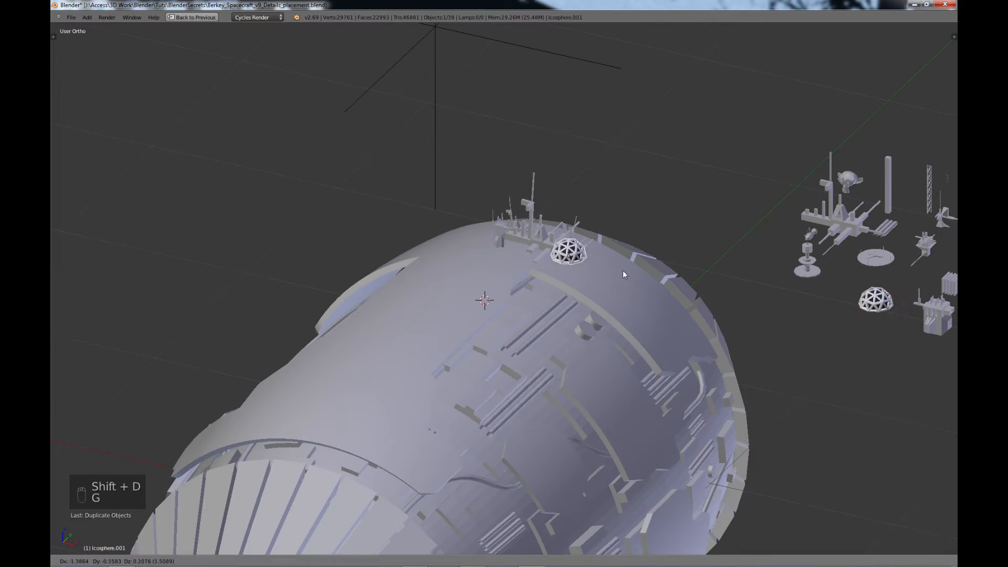
click(574, 266)
middle_drag(574, 265, 638, 274)
key(g)
click(452, 336)
- Lower the dome copy onto the hull, scale it down and place it between the building and the large platform
scroll(638, 274, down, 3)
drag(550, 99, 533, 242)
drag(582, 266, 499, 244)
middle_drag(501, 247, 430, 288)
scroll(473, 263, up, 4)
key(s)
click(544, 238)
key(a)
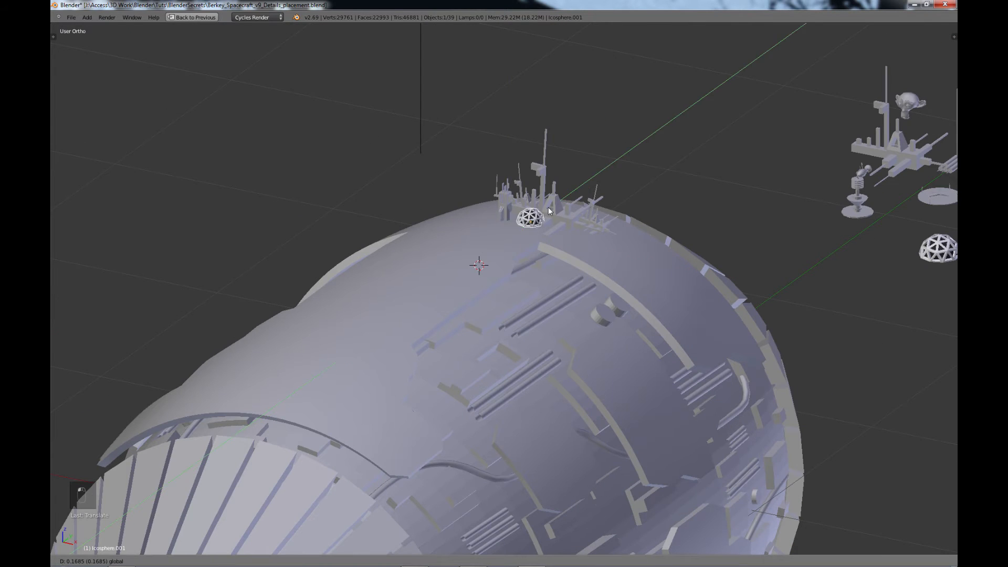
- Examine the antenna cluster on the hull and the spare detail parts from several angles
middle_drag(543, 238, 544, 274)
scroll(499, 272, down, 2)
key(a)
key(a)
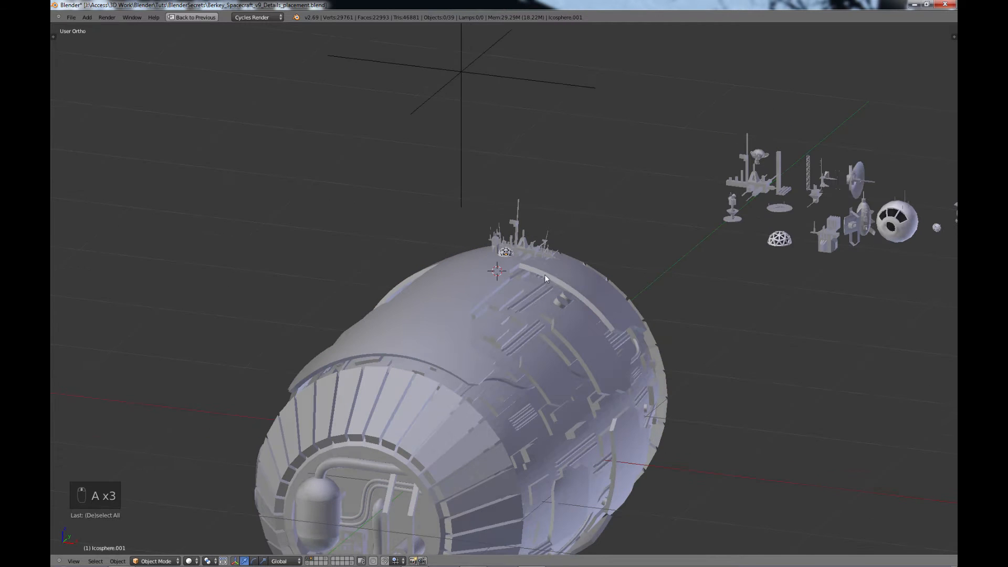
scroll(641, 253, up, 1)
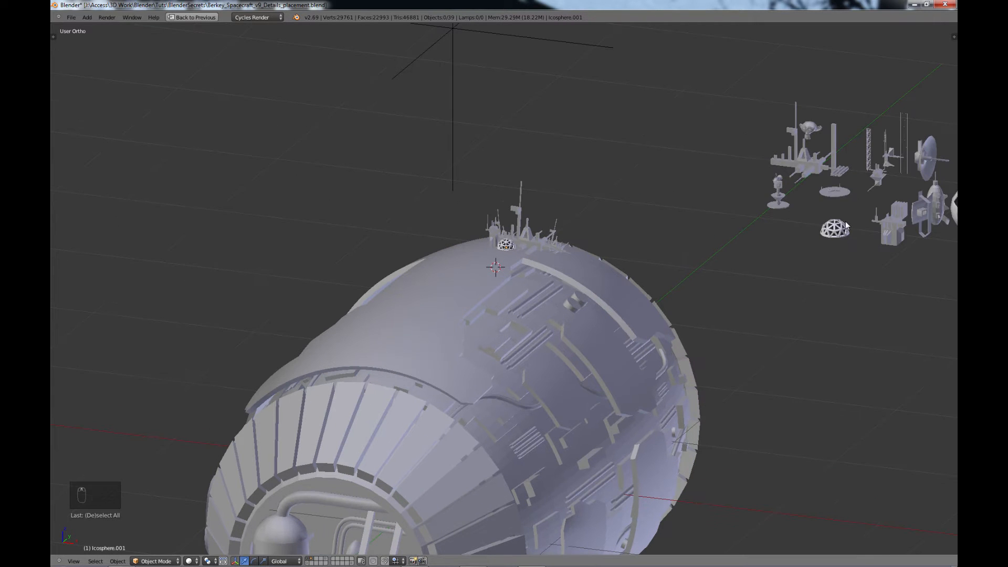
shift+middle_drag(847, 226, 698, 256)
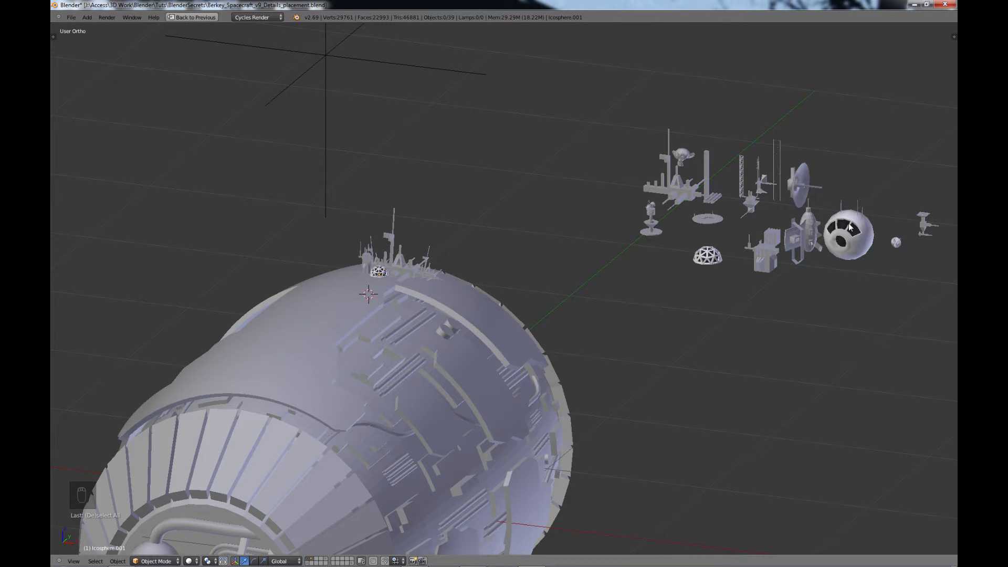
middle_drag(722, 228, 752, 167)
scroll(774, 162, up, 1)
right_click(752, 168)
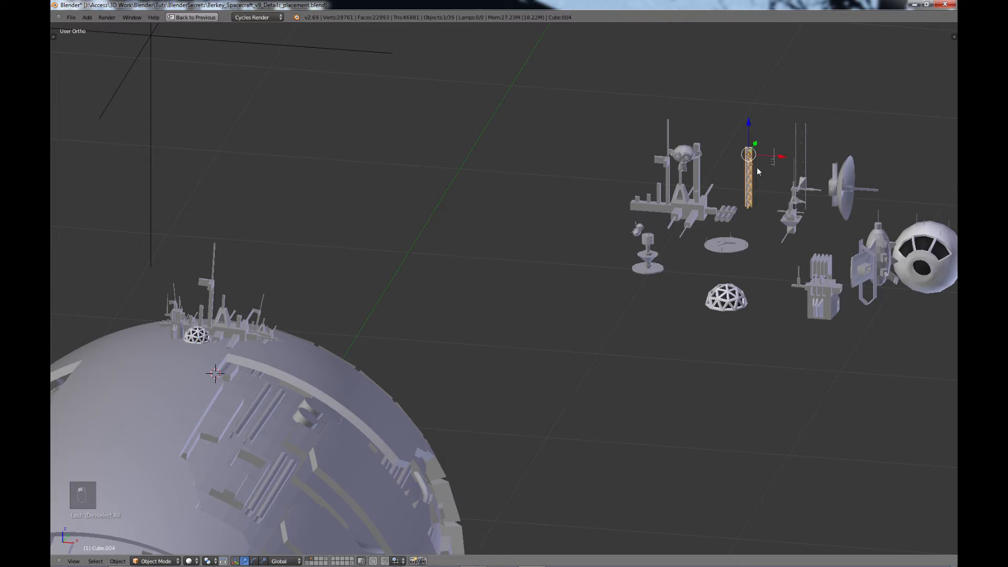
scroll(807, 274, down, 2)
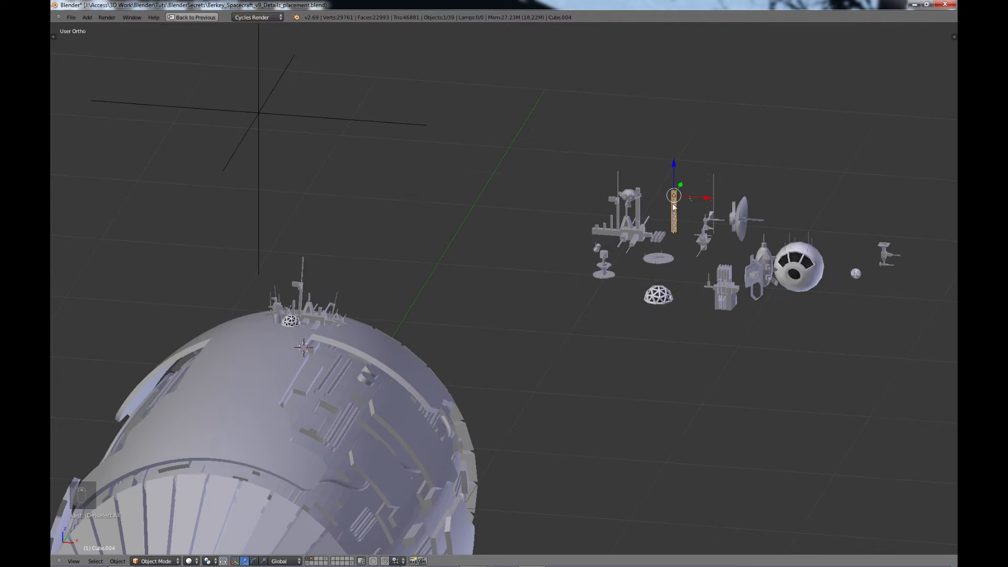
key(a)
scroll(340, 344, up, 1)
scroll(446, 263, up, 2)
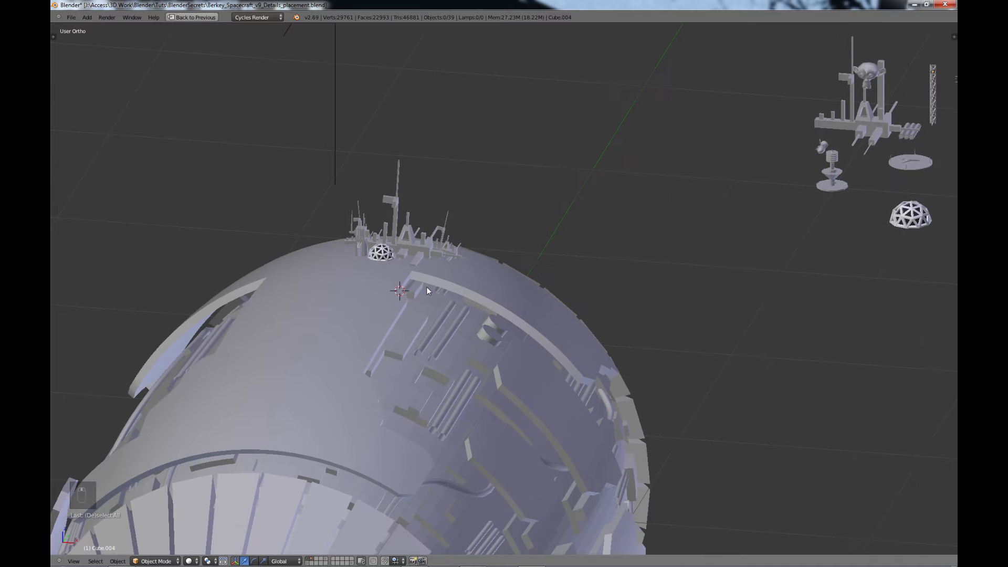
scroll(439, 247, up, 2)
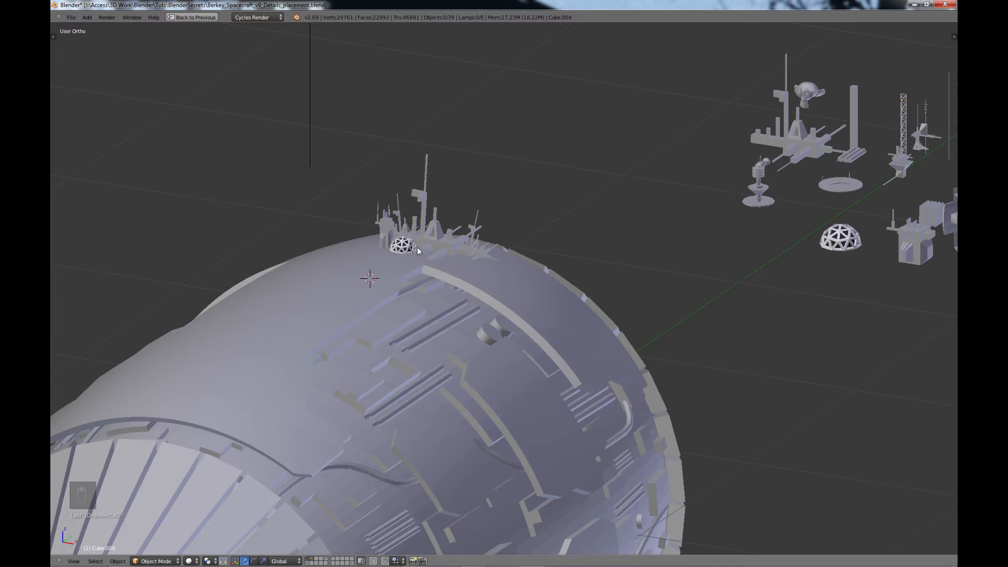
scroll(418, 250, down, 2)
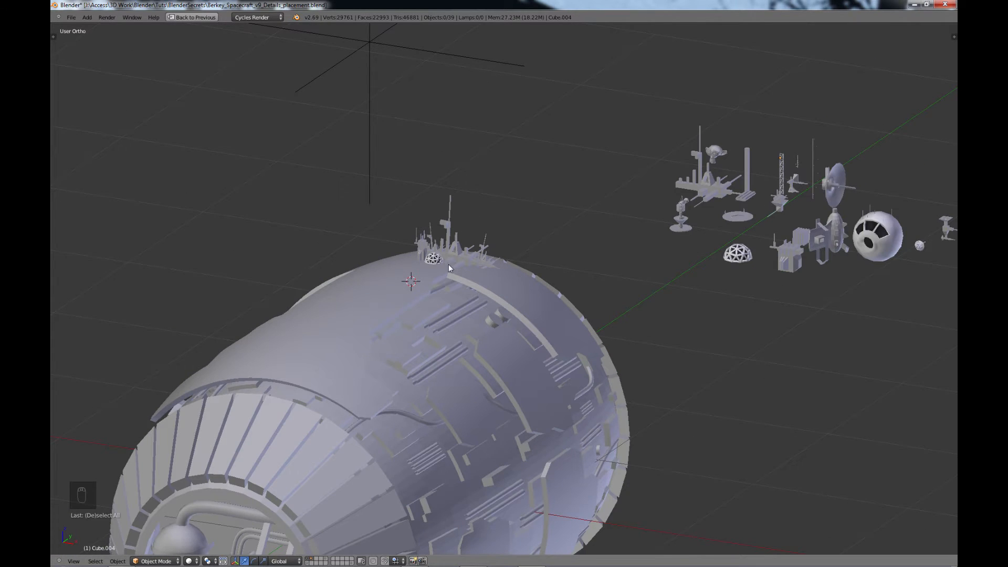
scroll(448, 266, up, 4)
key(a)
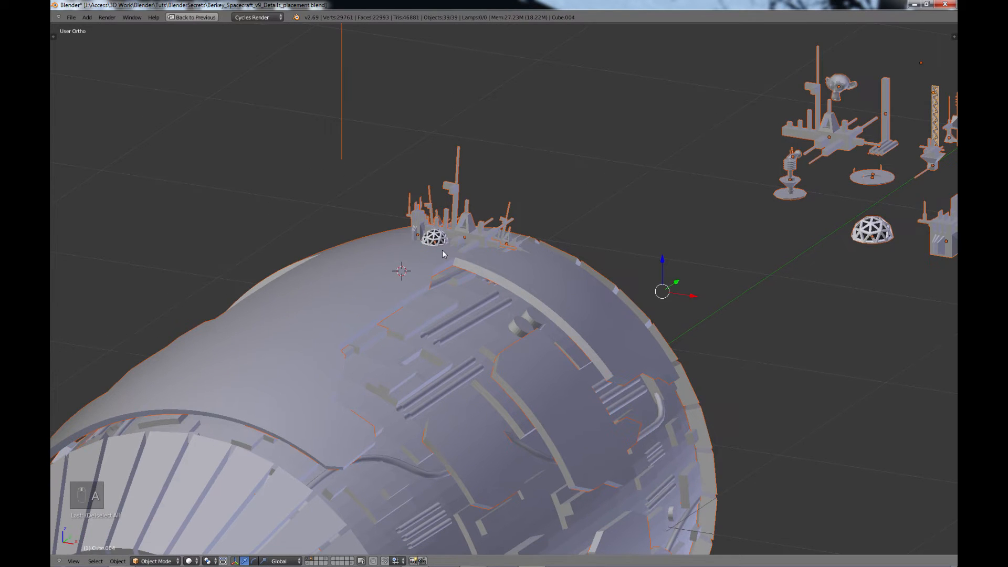
key(a)
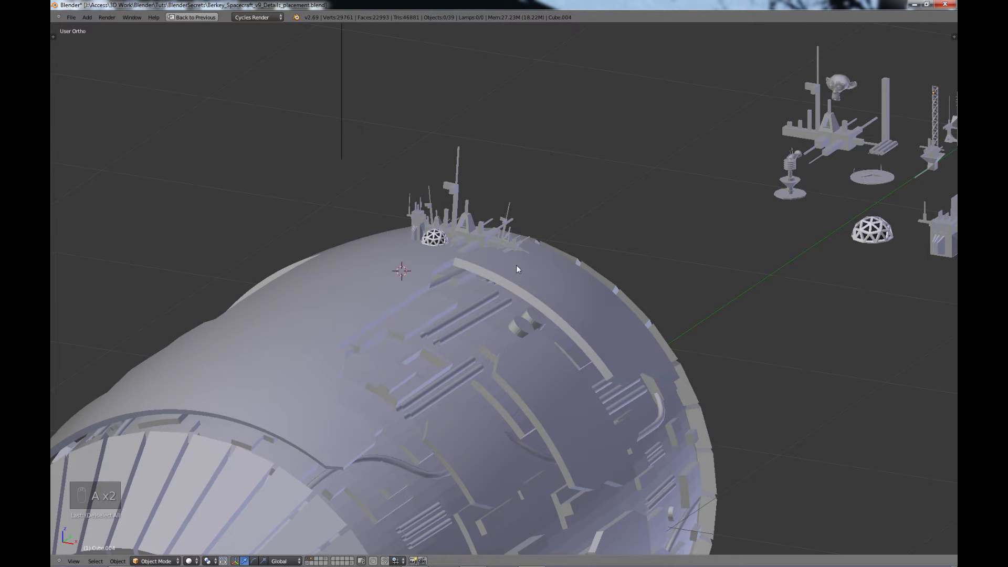
scroll(494, 265, up, 1)
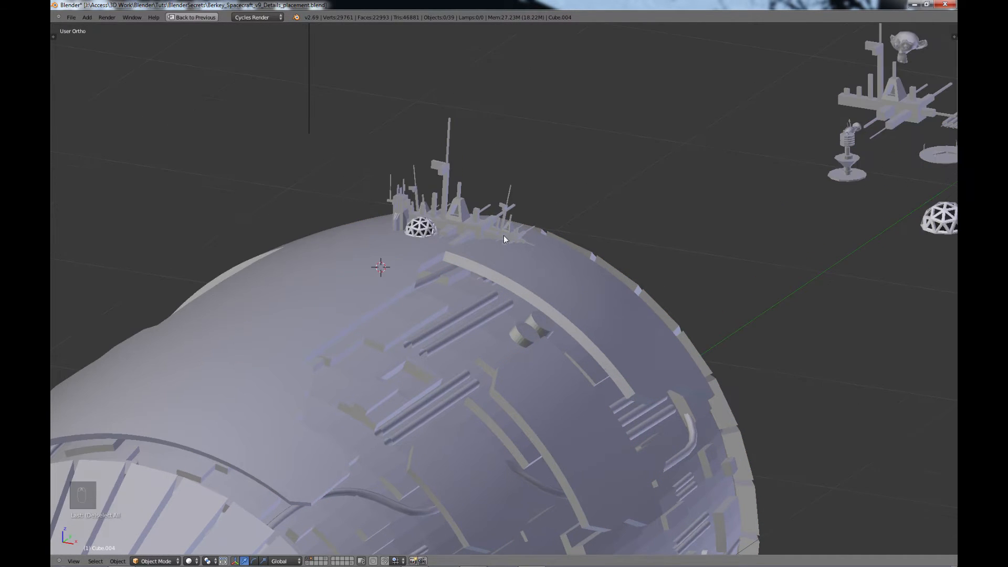
scroll(503, 239, down, 1)
scroll(811, 213, down, 1)
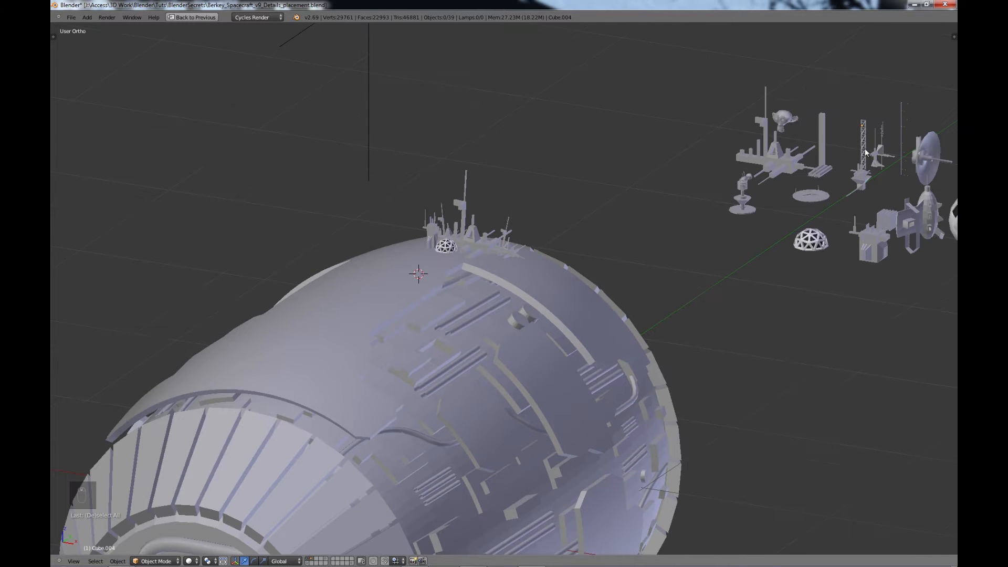
- Duplicate the thin ladder mast from the spare parts and move the copy down to the hull's antenna cluster
right_click(903, 134)
key(shift+d)
right_click(902, 134)
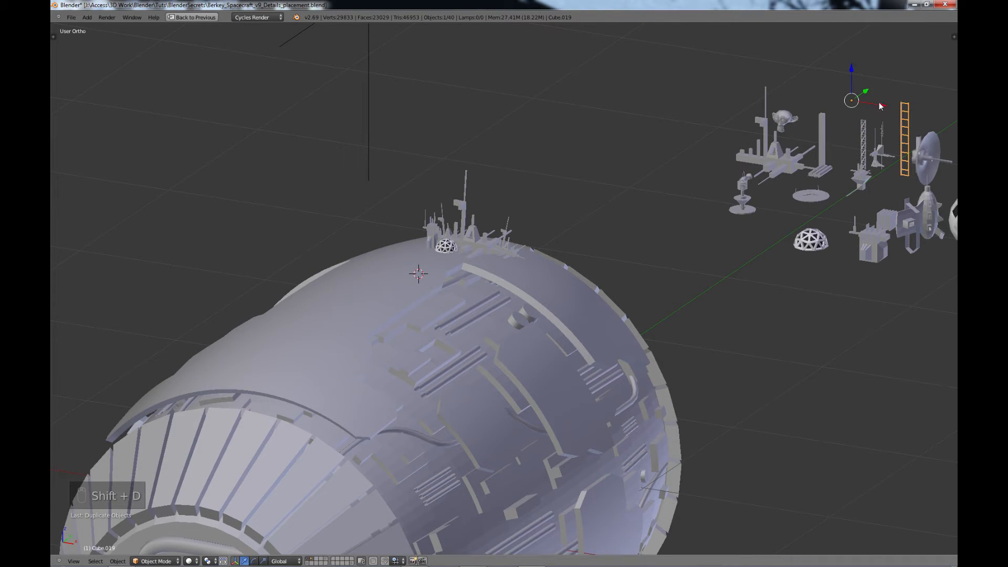
drag(880, 105, 566, 57)
scroll(662, 169, down, 5)
middle_drag(662, 172, 609, 174)
drag(517, 161, 517, 241)
drag(541, 287, 497, 260)
- Rotate the ladder copy 90 degrees about X and fit it among the antennas
key(r)
key(x)
key(9)
key(0)
key(Return)
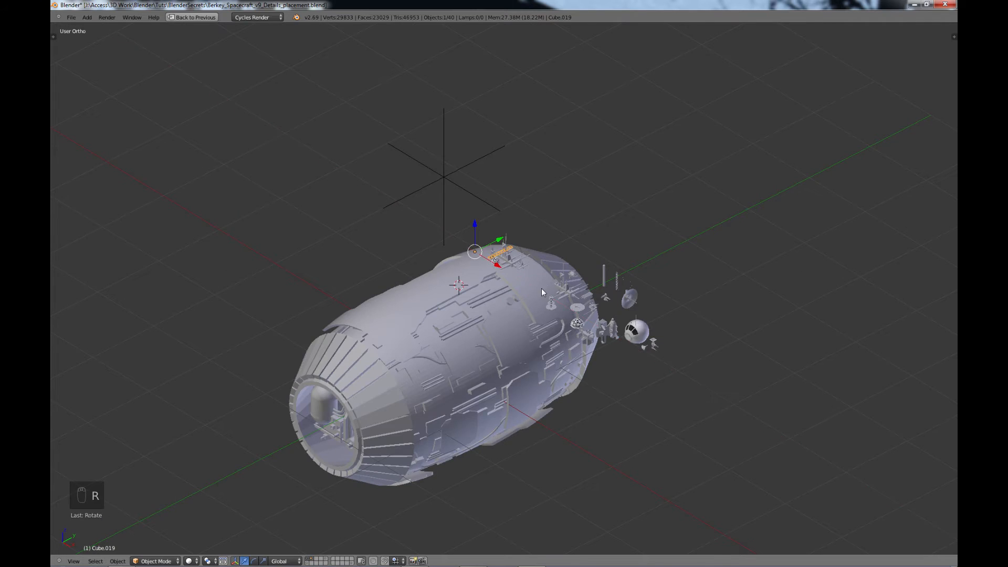
scroll(499, 258, up, 9)
drag(414, 238, 433, 258)
- Duplicate the horizontal ladder into a row of four parallel ladders and select all four
key(shift+d)
right_click(393, 221)
key(shift+d)
key(shift+d)
shift+right_click(466, 257)
shift+right_click(453, 249)
shift+right_click(440, 239)
- Duplicate the four ladders, rotate the copies 90 degrees about X to stand upright and move them along Y into the cluster
key(shift+d)
key(r)
key(x)
key(9)
key(0)
key(Return)
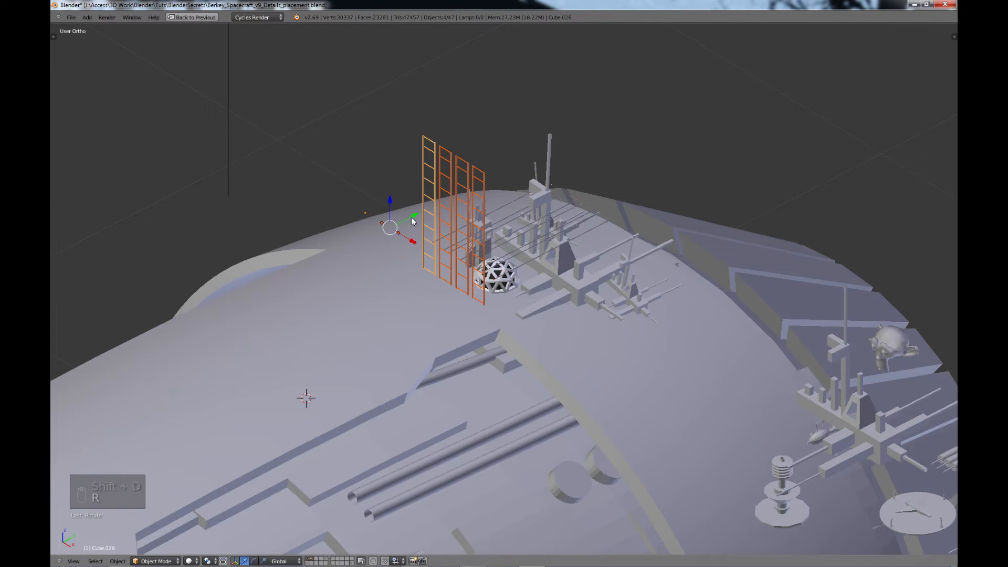
drag(412, 221, 543, 155)
key(a)
- Duplicate the large antenna platform from the spare parts and move the copy along X above the hull
scroll(530, 386, down, 3)
scroll(530, 386, down, 2)
middle_drag(530, 387, 557, 317)
key(shift+d)
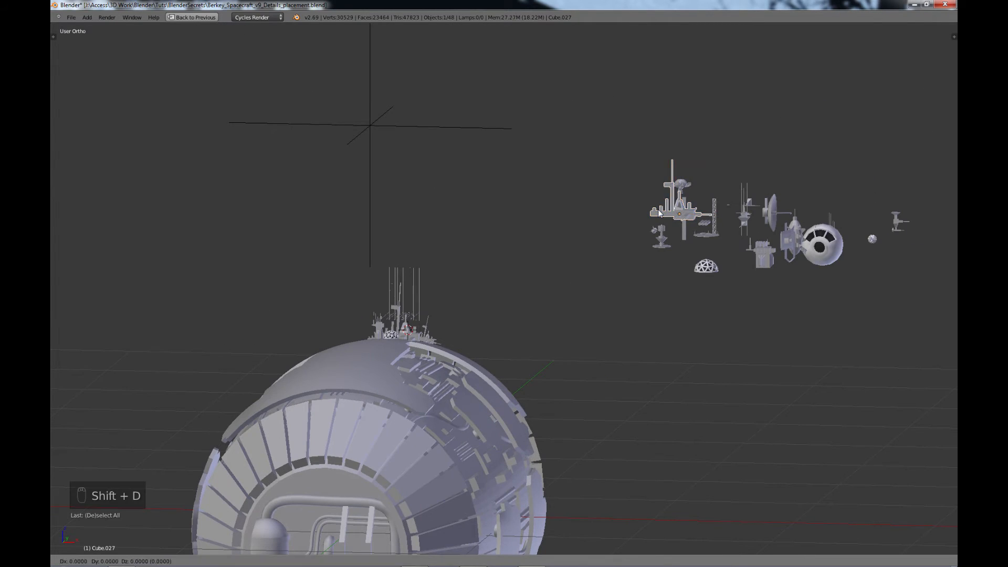
click(659, 212)
drag(711, 214, 440, 211)
- Position the new platform copy along Y, lower it to the hull and shift it along X over the existing cluster
middle_drag(515, 341, 362, 347)
drag(459, 189, 564, 181)
drag(532, 151, 531, 290)
middle_drag(420, 341, 577, 380)
scroll(577, 380, up, 4)
drag(367, 293, 336, 292)
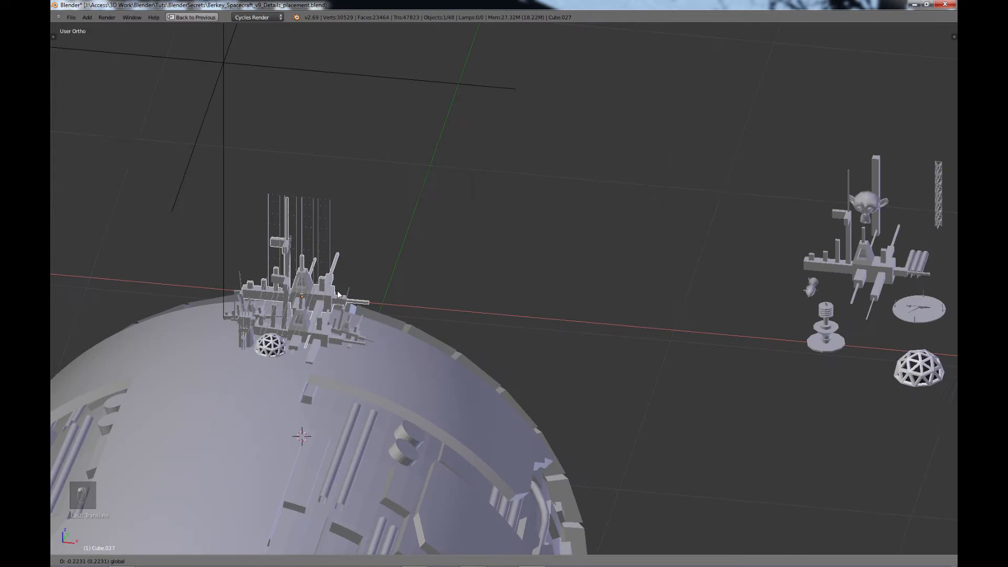
- Scale the new platform along Y and lower it slightly into the cluster
middle_drag(478, 483, 317, 446)
key(s)
key(y)
click(625, 362)
drag(633, 306, 633, 320)
middle_drag(345, 396, 719, 392)
- Stretch the platform along Z into a tall tower, shift it sideways and scale it along X
key(s)
key(z)
click(926, 507)
drag(566, 328, 587, 330)
key(s)
key(x)
click(613, 351)
- Duplicate the tall stretched platform and place the copy right beside it
middle_drag(614, 352, 438, 389)
key(shift+d)
drag(513, 439, 546, 438)
key(a)
- Duplicate the dish antenna from the spare parts and move the copy along X to the hull's antenna cluster
scroll(497, 430, down, 1)
middle_drag(496, 430, 692, 327)
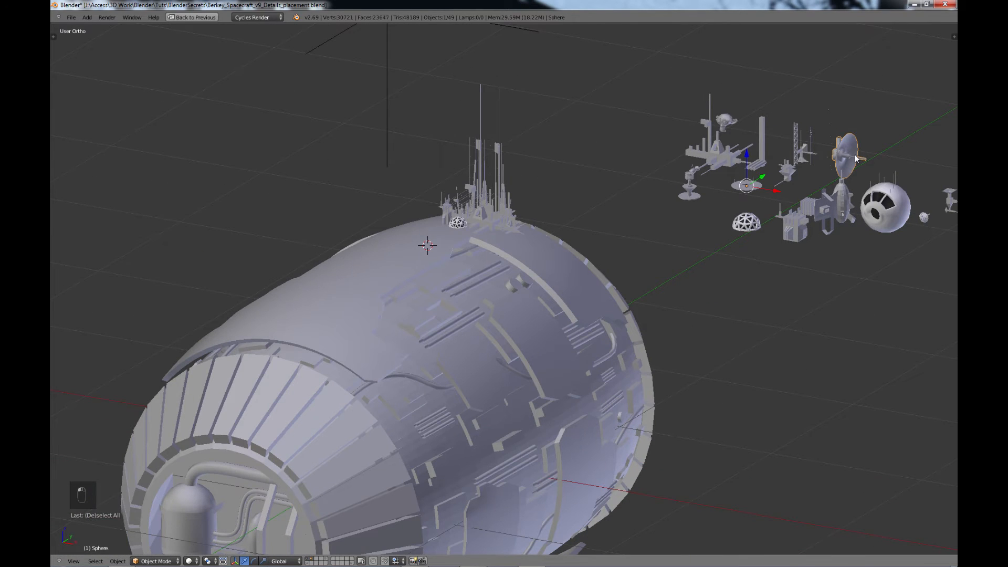
key(shift+d)
key(x)
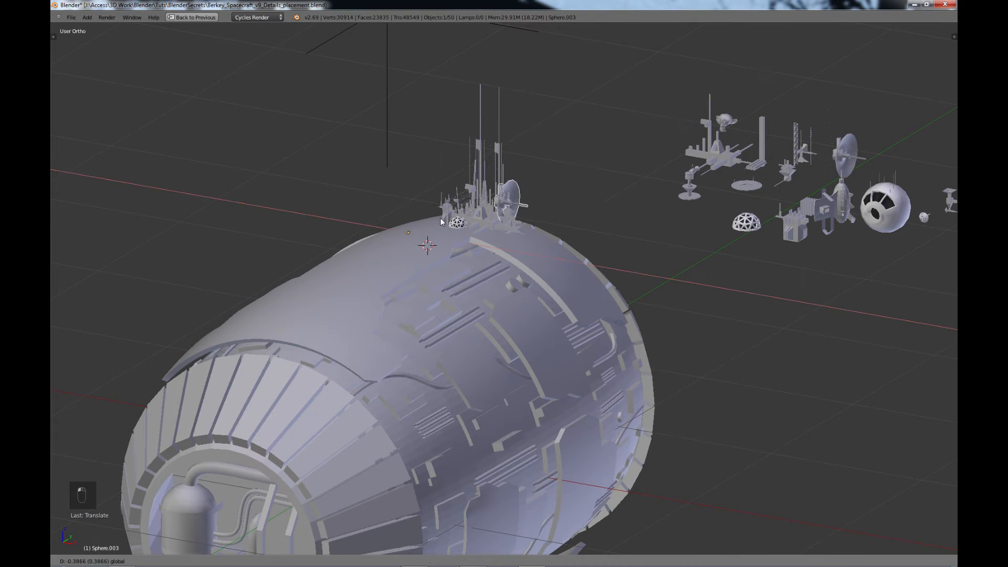
scroll(472, 231, up, 4)
- Set the copied dish antenna's origin to its geometry and scale the dish down
key(s)
key(t)
click(77, 82)
click(76, 82)
key(t)
key(s)
- Position the small dish at the outer edge of the antenna cluster and rotate it as seen from above
drag(491, 280, 537, 306)
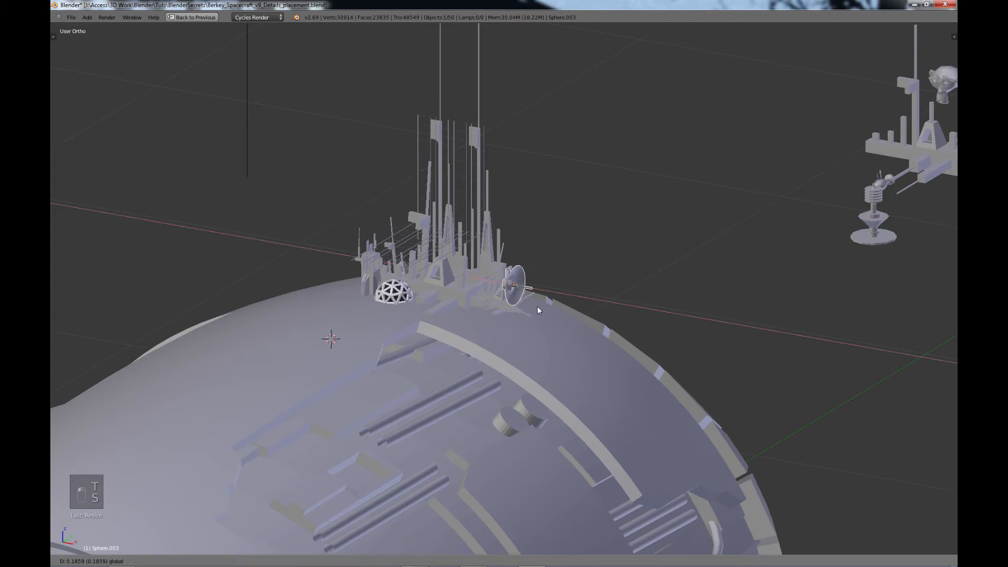
middle_drag(537, 306, 583, 286)
drag(464, 293, 469, 293)
middle_drag(468, 293, 420, 321)
scroll(659, 285, up, 4)
drag(602, 270, 611, 280)
middle_drag(646, 294, 612, 315)
key(KP_7)
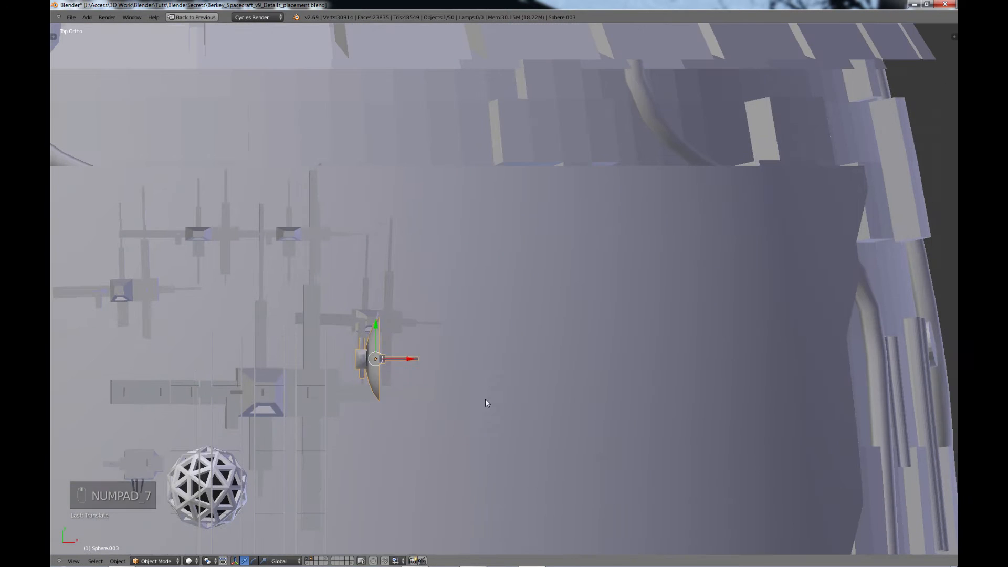
key(r)
key(g)
- Duplicate the dish along X to the opposite side of the cluster, then rotate and place the copy
key(shift+d)
key(x)
key(r)
key(g)
- Duplicate the small ribbed block from the spare parts and move the copy over and down to the antenna cluster
scroll(345, 357, down, 5)
middle_drag(336, 446, 357, 336)
scroll(533, 329, down, 3)
shift+middle_drag(533, 329, 461, 346)
right_click(831, 220)
key(shift+d)
click(846, 220)
drag(848, 220, 397, 229)
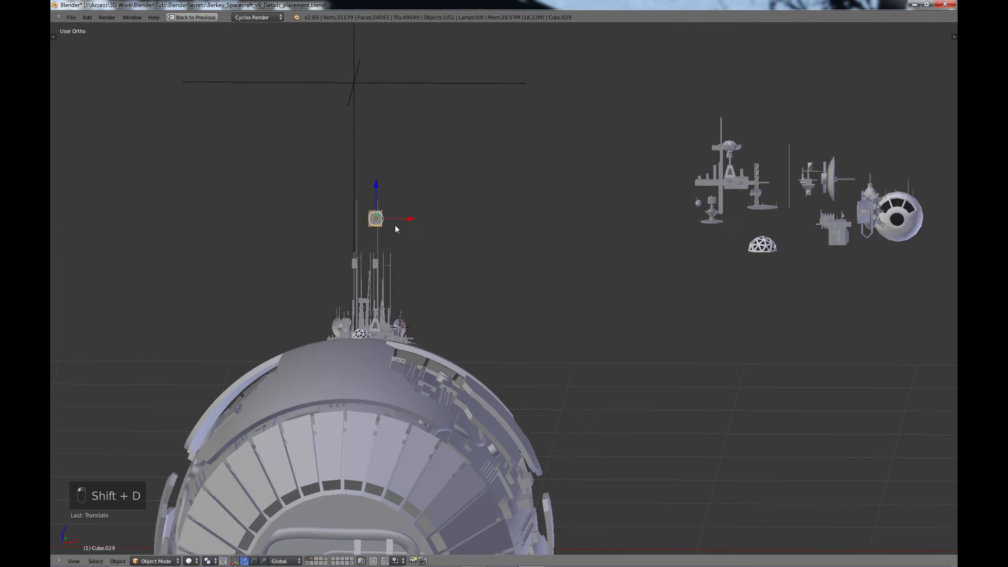
drag(375, 185, 377, 311)
- Move the ribbed block into the cluster, scale it to about 0.6 and lower it beside the towers
middle_drag(416, 338, 299, 389)
drag(341, 212, 527, 225)
scroll(370, 420, up, 6)
middle_drag(283, 457, 580, 341)
key(s)
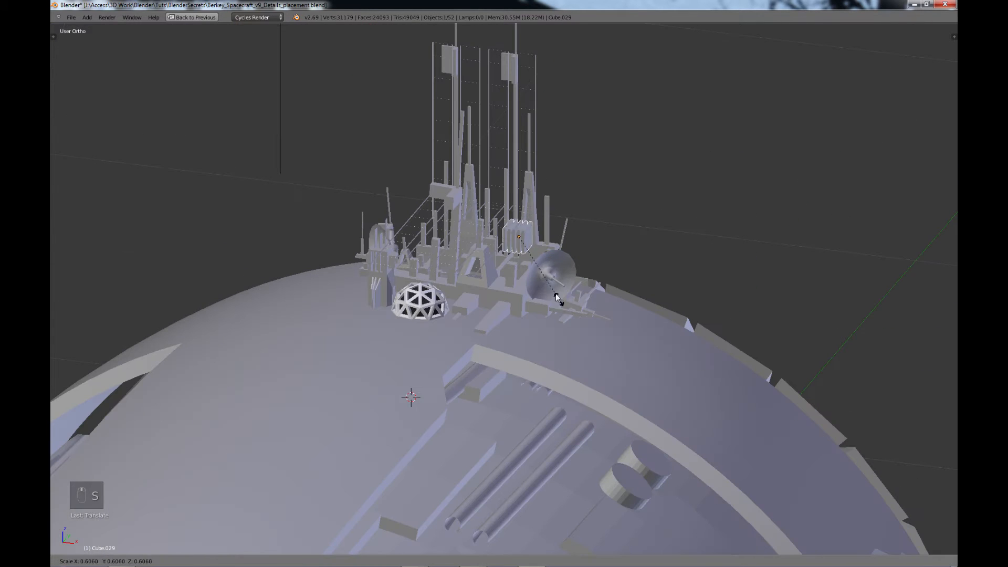
click(555, 292)
drag(517, 205, 515, 238)
- Add an Array modifier to the ribbed block with a relative offset of 0 in X and 1 in Z
key(ctrl+Up)
click(922, 125)
click(879, 157)
click(735, 181)
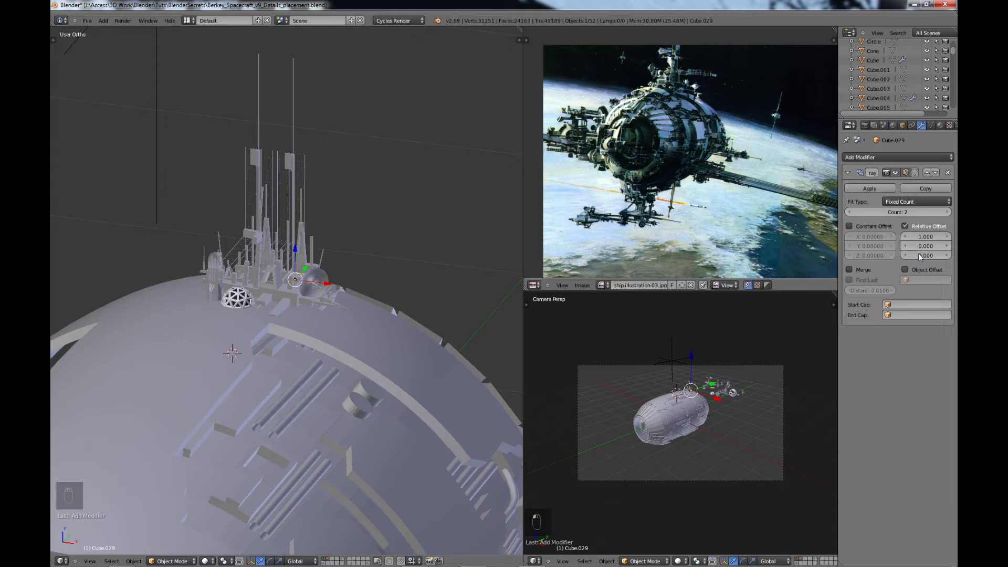
text(0)
key(Tab)
key(Tab)
text(1)
key(Return)
- Set the array count to 8 and scale the stacked ribbed column down
drag(909, 213, 950, 210)
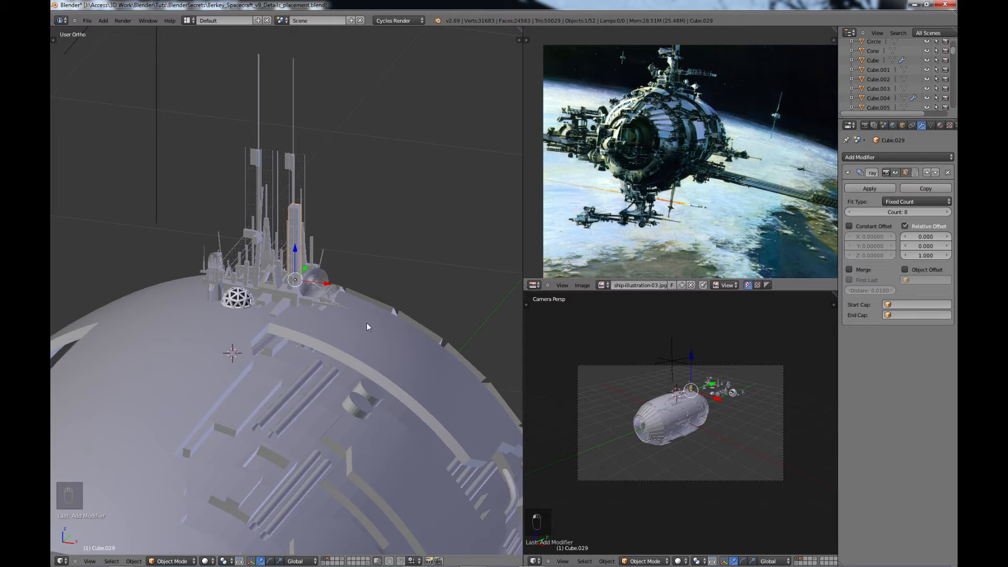
key(s)
click(336, 306)
key(a)
- Duplicate the ribbed column and move the copy along X to the other side of the cluster
scroll(332, 311, up, 7)
shift+middle_drag(332, 310, 399, 405)
right_click(430, 385)
key(shift+d)
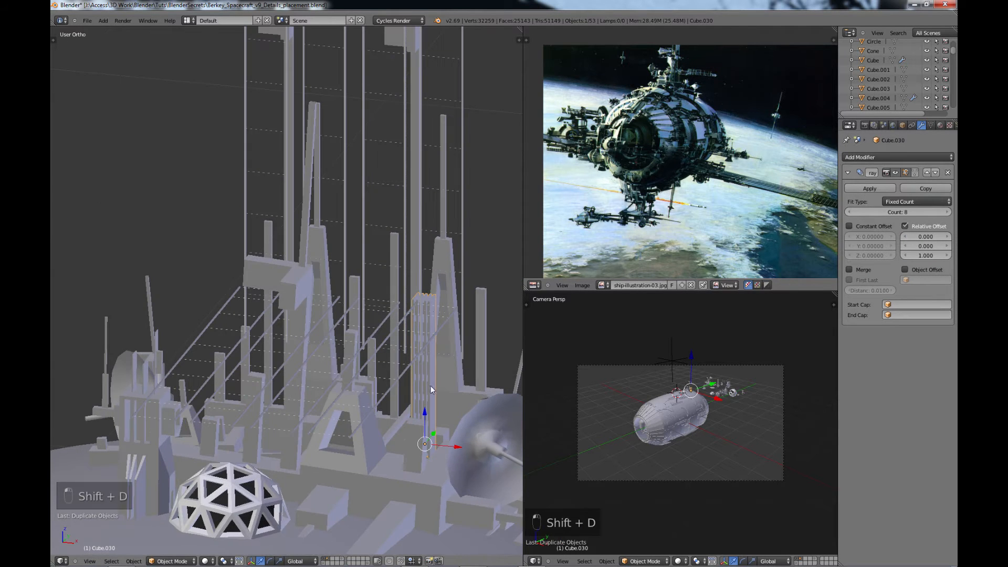
drag(442, 449, 301, 433)
- Duplicate the ribbed column again, then copy the three columns together within the cluster
key(shift+d)
shift+right_click(420, 412)
shift+right_click(400, 396)
key(shift+d)
middle_drag(286, 431, 326, 360)
scroll(316, 402, down, 6)
key(a)
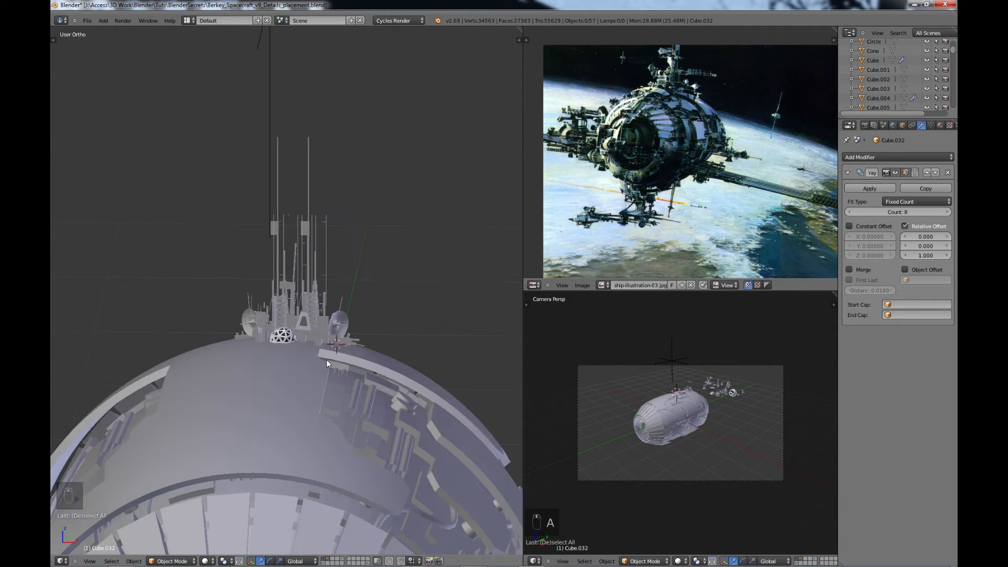
- Duplicate the lattice truss from the spare parts and move the copy along X toward the hull's antenna cluster
scroll(327, 361, down, 1)
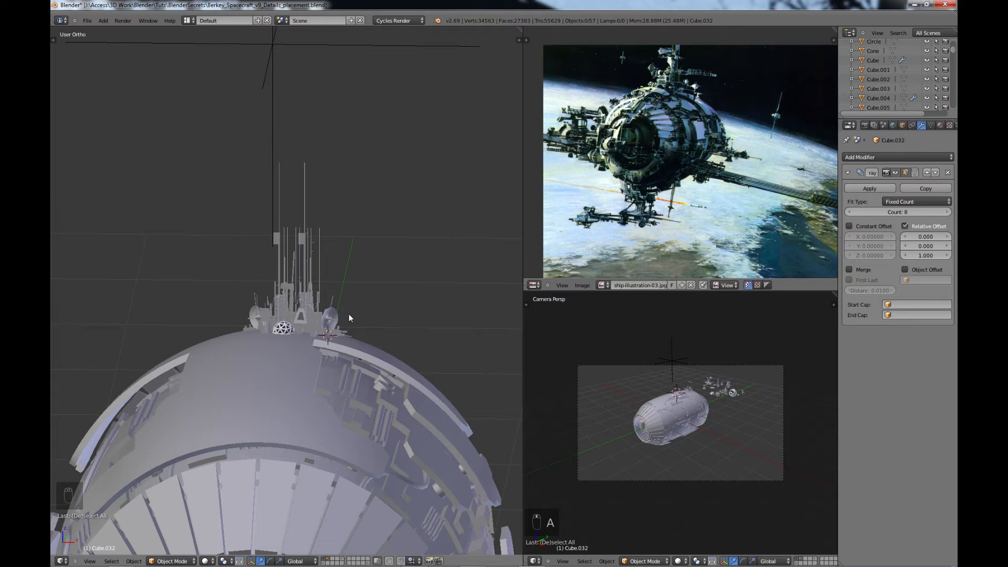
middle_drag(386, 295, 516, 237)
right_click(515, 236)
key(shift+d)
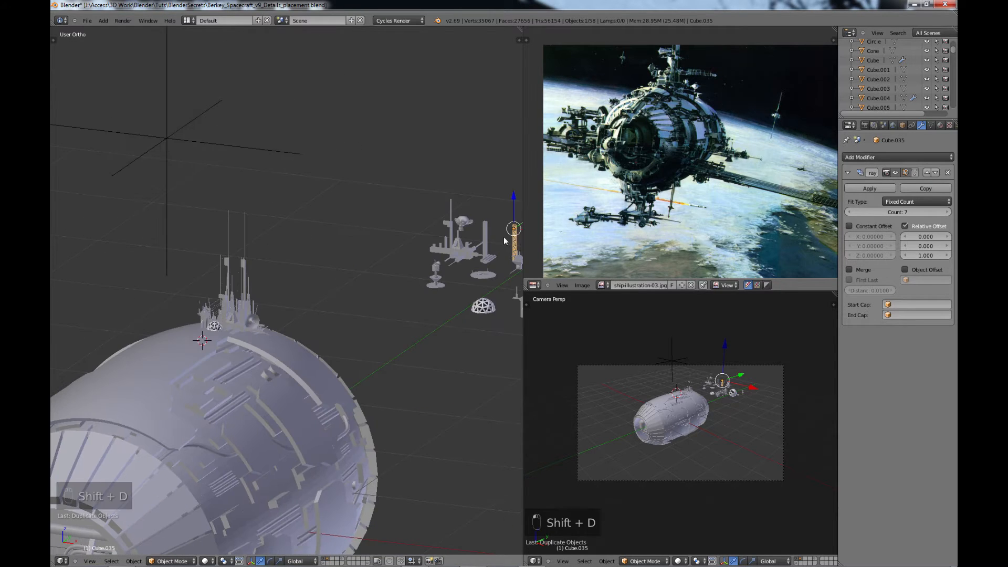
key(ctrl+Up)
drag(857, 203, 511, 163)
- Position the truss copy among the tall towers in the middle of the antenna cluster
drag(496, 153, 427, 200)
drag(416, 180, 497, 311)
drag(510, 318, 419, 310)
drag(431, 294, 458, 279)
middle_drag(458, 278, 368, 252)
drag(515, 238, 518, 242)
middle_drag(517, 246, 650, 373)
- Set the truss's array count to 21 and raise it into a tall central mast
key(ctrl+Up)
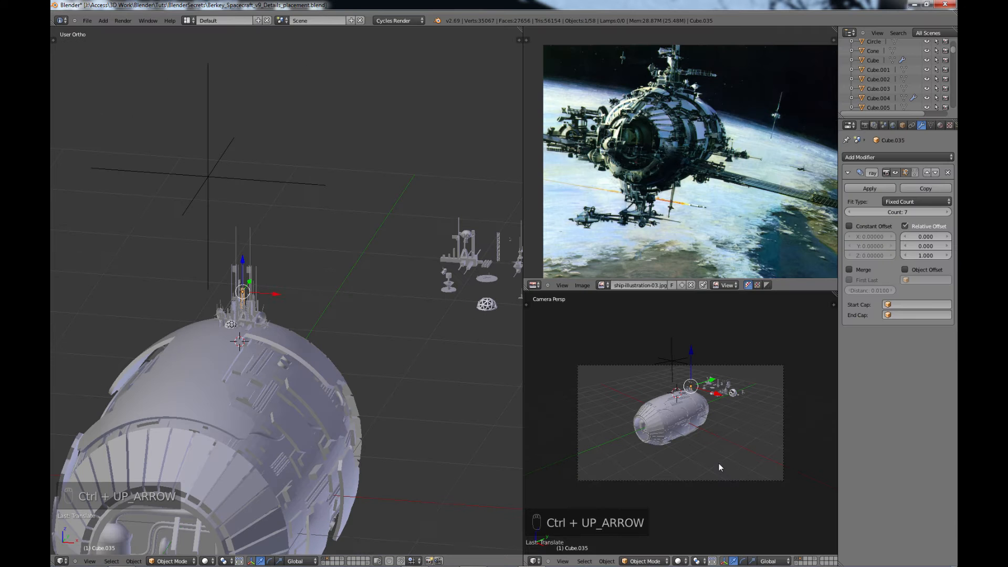
drag(897, 211, 944, 211)
scroll(269, 301, up, 4)
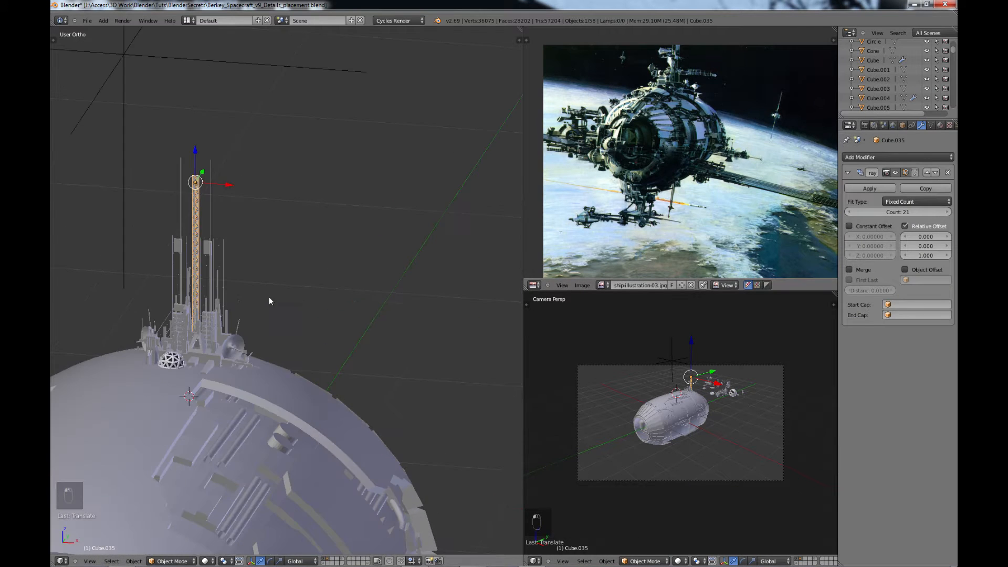
- Duplicate the truss mast and rotate the copy 90 degrees about Y
key(ctrl+Up)
key(shift+d)
right_click(392, 160)
text(r)
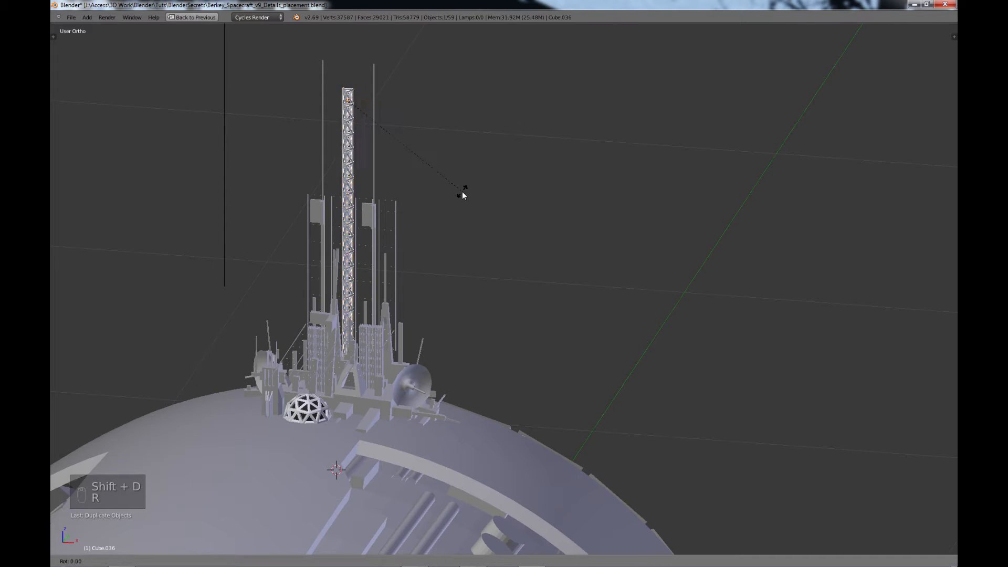
text(y90)
key(Return)
- Move the horizontal truss along X clear of the mast and shorten it by lowering its array count
scroll(360, 234, down, 2)
drag(427, 159, 634, 180)
key(ctrl+Up)
click(851, 211)
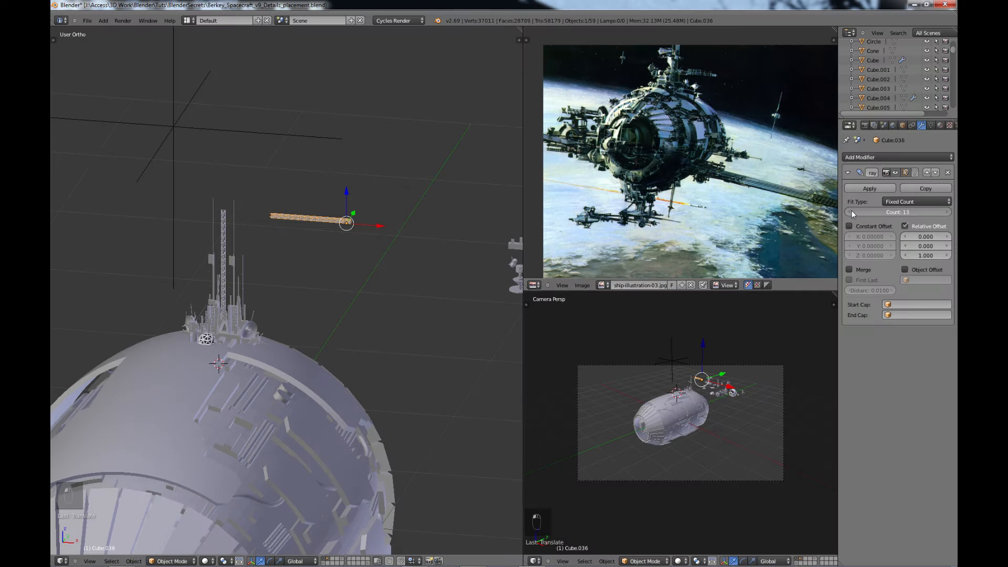
click(852, 211)
- Attach the horizontal truss to the mast and duplicate it as a second, lower crossarm
drag(380, 226, 303, 228)
key(ctrl+Up)
scroll(362, 134, up, 3)
shift+middle_drag(362, 134, 391, 307)
drag(495, 220, 450, 356)
key(shift+d)
right_click(489, 272)
scroll(541, 358, down, 5)
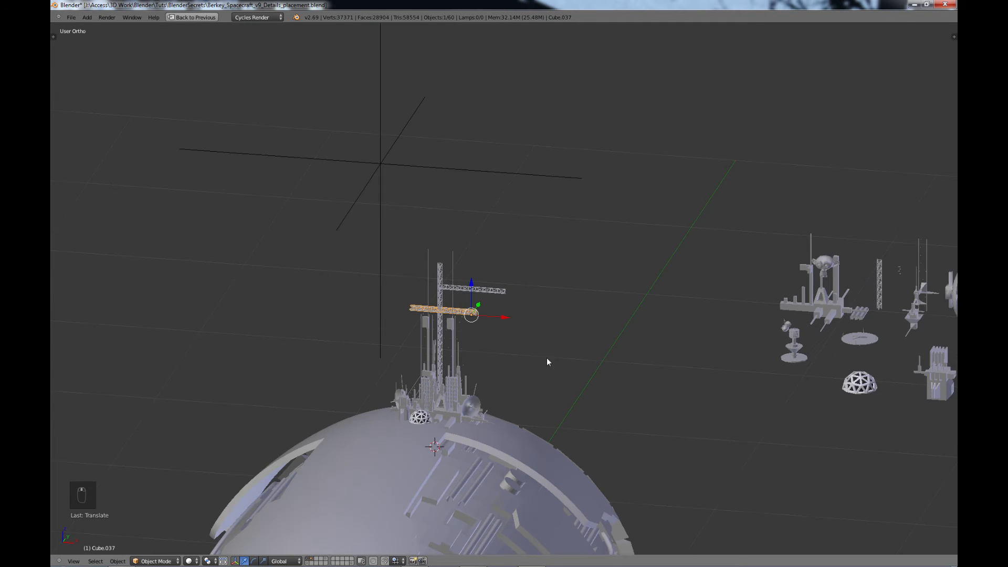
- Duplicate the thin rod antenna from the spare parts and move the copy along X to the truss mast
shift+middle_drag(547, 358, 428, 332)
shift+middle_drag(736, 279, 526, 299)
scroll(526, 299, up, 7)
right_click(758, 214)
scroll(649, 249, down, 9)
key(shift+d)
right_click(575, 270)
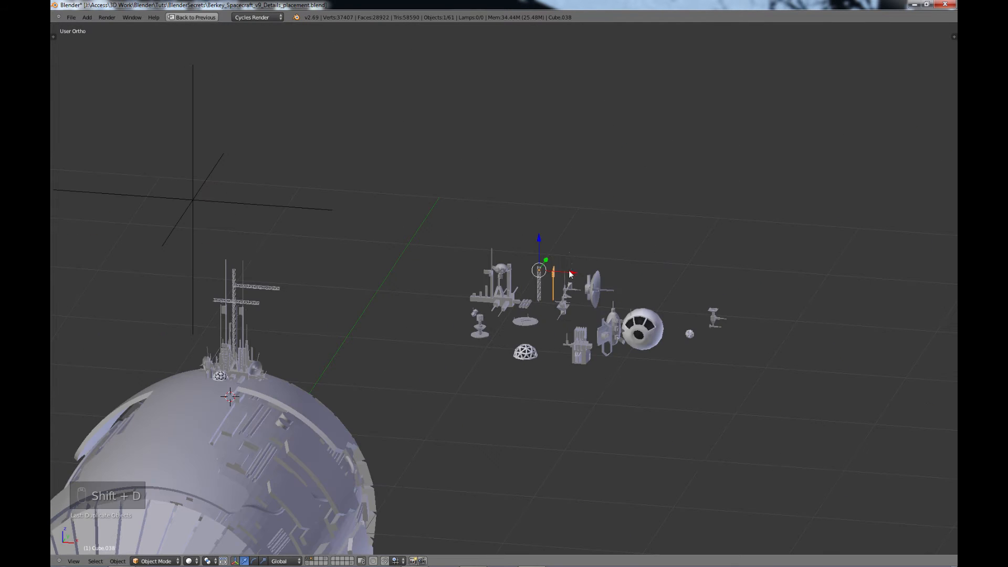
drag(571, 274, 265, 252)
- Set the rod antenna's origin to its geometry and align it with the truss mast as seen from above
key(KP_7)
scroll(436, 323, down, 2)
middle_drag(285, 488, 271, 446)
scroll(226, 362, up, 3)
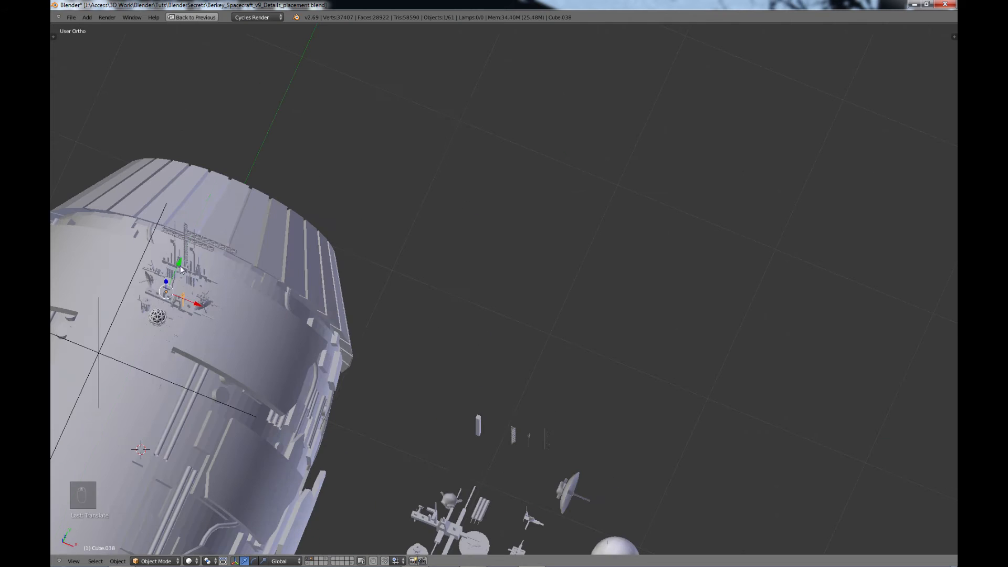
key(KP_7)
middle_drag(223, 337, 536, 205)
scroll(536, 205, up, 4)
key(t)
click(93, 84)
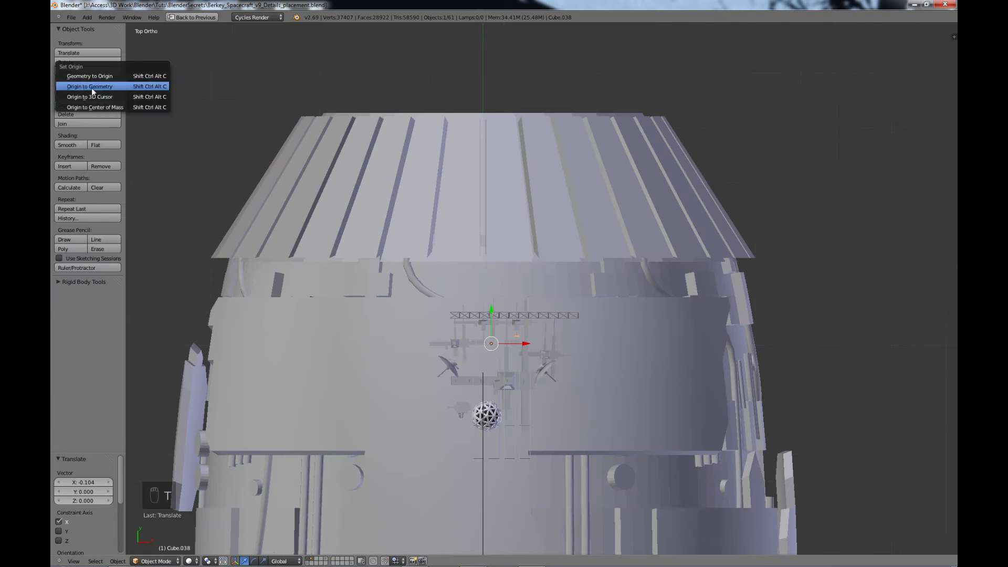
click(92, 87)
key(g)
click(506, 328)
- Duplicate the rod antenna from the mast top, scale the copy down and set its height above the upper crossarm
key(KP_1)
key(shift+d)
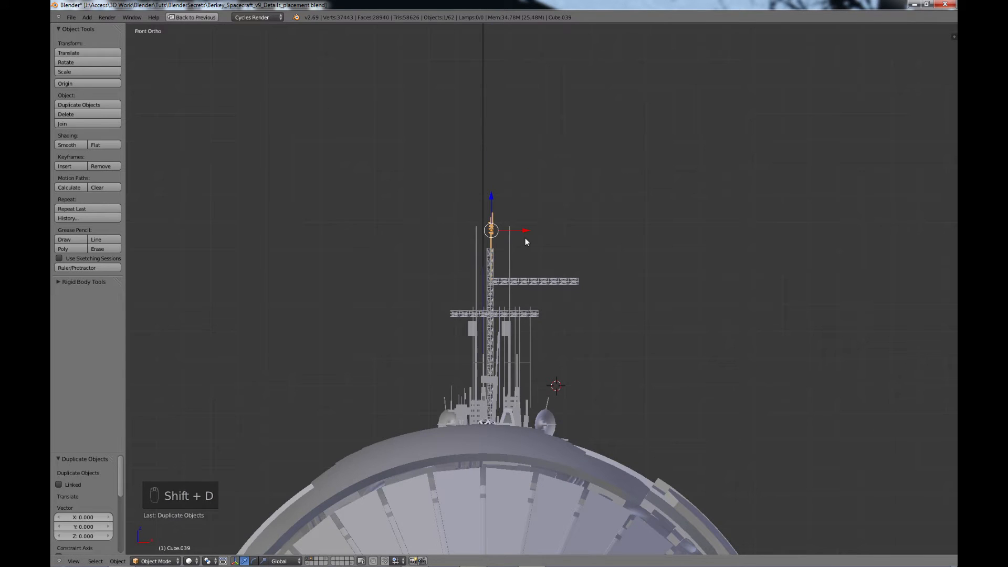
click(546, 247)
key(s)
click(544, 257)
key(g)
key(z)
click(550, 264)
- Duplicate the small rod antenna and move the copy 0.227 along X to the upper crossarm's outer end
key(shift+d)
key(x)
click(612, 283)
scroll(608, 329, down, 2)
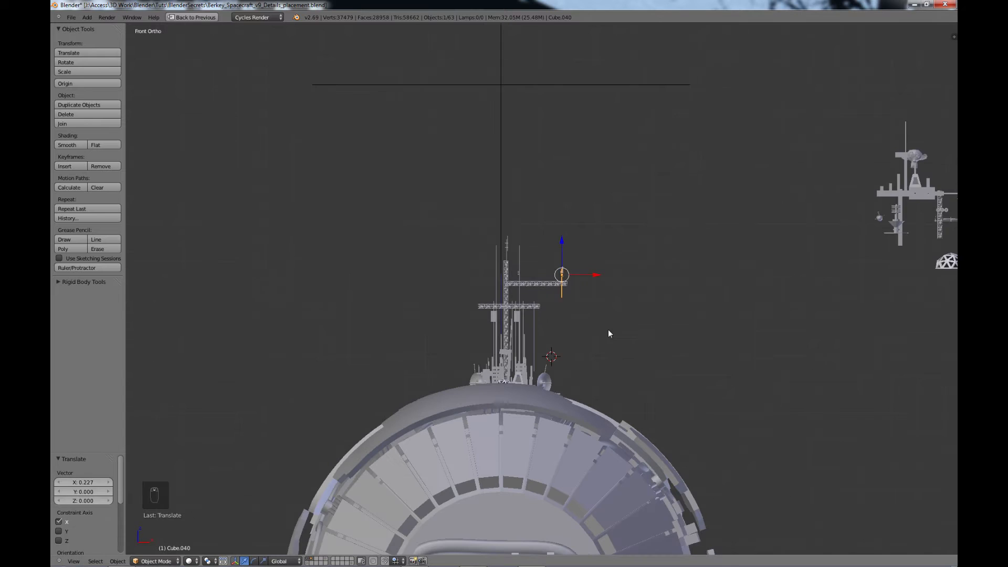
- Duplicate the dish antenna from the spare parts and move the copy -2.515 along X above the mast
shift+middle_drag(608, 330, 453, 303)
key(a)
right_click(872, 176)
key(shift+d)
key(x)
click(399, 257)
- Rotate the new dish to tilt it upward and set its origin to its geometry
key(r)
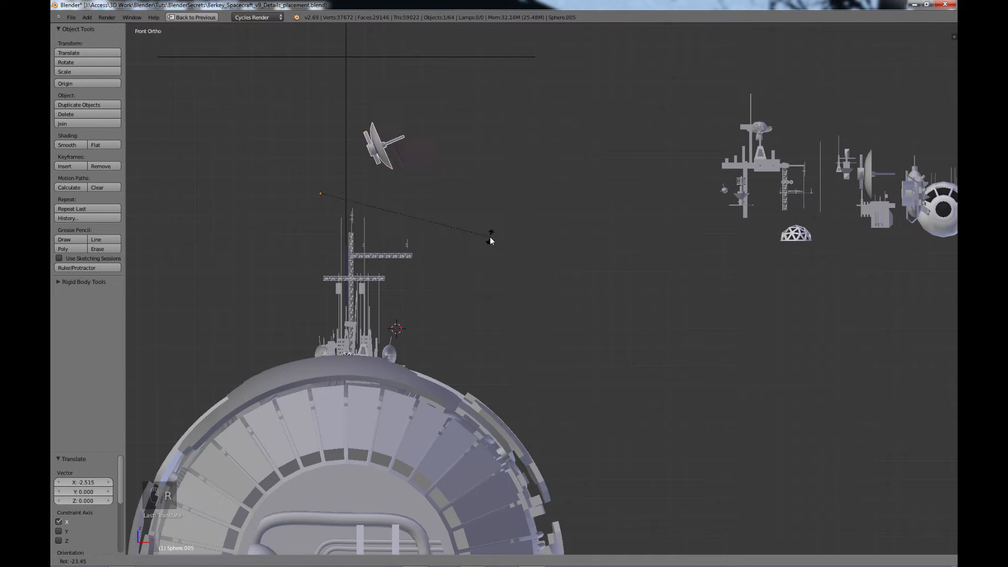
click(490, 235)
click(85, 84)
click(91, 87)
- Scale the new dish down and move it onto the upper crossarm
key(s)
click(443, 215)
key(g)
click(444, 320)
- Rotate the dish to face straight up and fit its size and height to the upper crossarm
key(r)
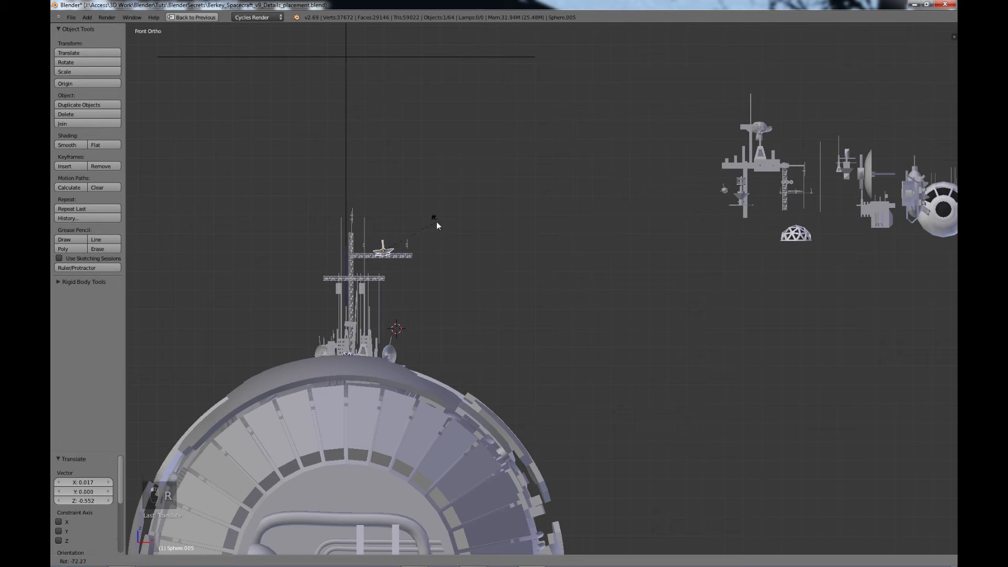
click(438, 223)
key(s)
key(KP_Decimal)
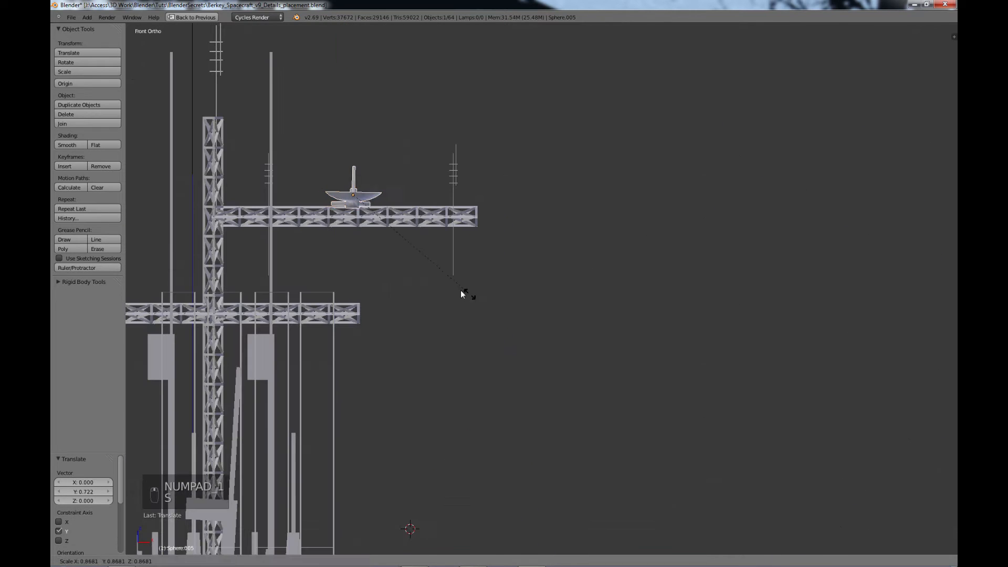
key(g)
key(z)
drag(354, 168, 354, 168)
- Seat the dish on the upper crossarm, duplicate it, and place a smaller copy beside it along the arm
middle_drag(404, 210, 316, 224)
drag(472, 164, 477, 165)
middle_drag(406, 224, 472, 216)
key(shift+d)
right_click(446, 212)
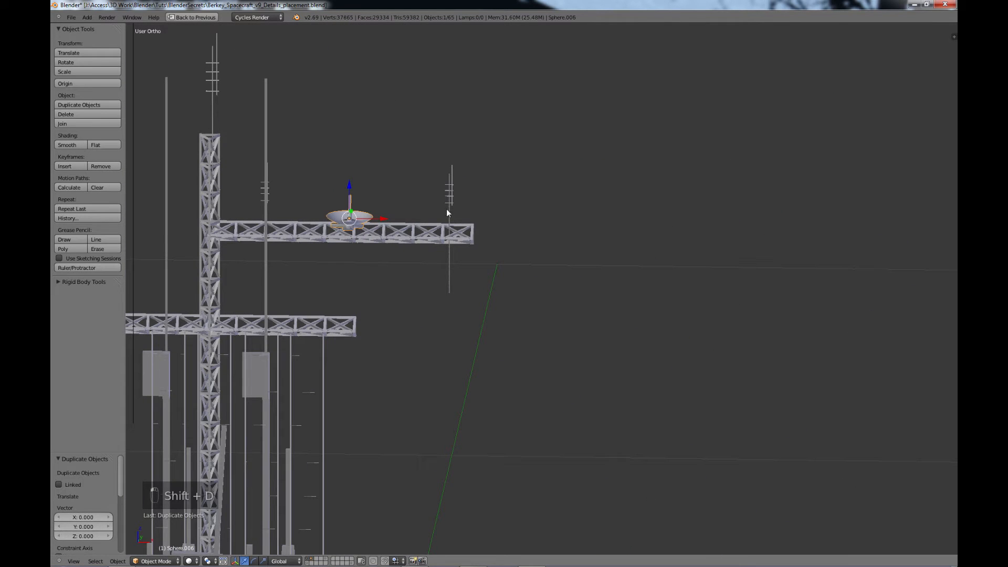
drag(384, 217, 453, 221)
key(s)
click(315, 219)
- Duplicate the small crossarm dish and scale the copy so a small dish sits on each side of the large one
key(shift+d)
key(s)
click(470, 242)
- Duplicate the small dish again, move the copy to the top of the truss mast and rotate it to face sideways
key(shift+d)
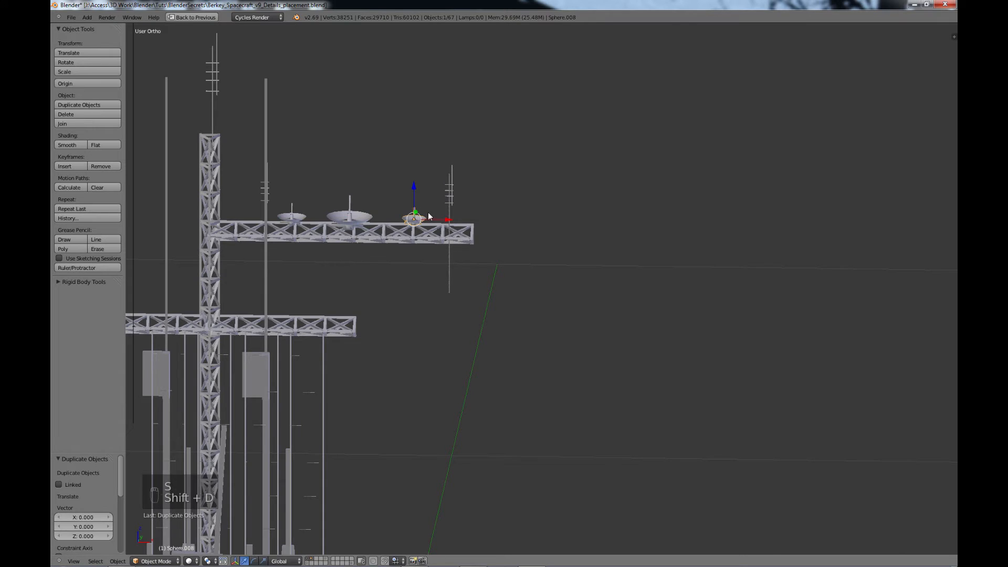
key(KP_1)
key(g)
click(226, 136)
key(r)
click(215, 150)
key(g)
click(227, 160)
- Duplicate the mast-top dish, place the copy elsewhere beside the mast and clear the selection
key(KP_7)
shift+middle_drag(265, 397, 537, 317)
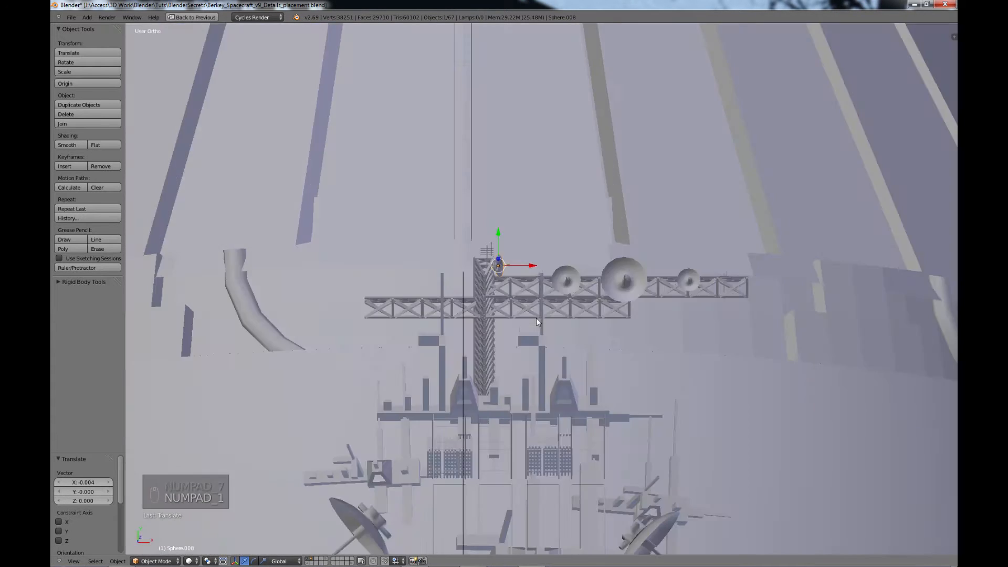
key(KP_1)
key(shift+d)
click(505, 189)
key(a)
middle_drag(481, 75, 568, 268)
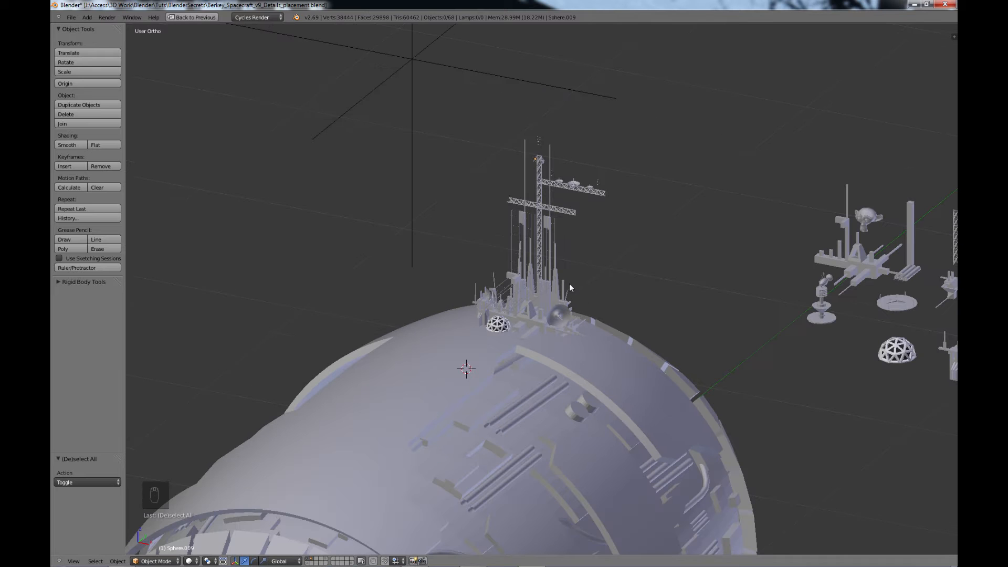
- Reposition and rotate the dish at the base of the antenna cluster so it sits properly on the hull
right_click(560, 315)
key(g)
click(566, 318)
middle_drag(564, 367, 583, 376)
scroll(598, 336, up, 4)
key(r)
click(628, 339)
key(g)
click(628, 341)
key(a)
- Examine the antenna cluster on the hull and the spare parts laid out beside the spacecraft
scroll(627, 342, down, 4)
scroll(556, 361, down, 3)
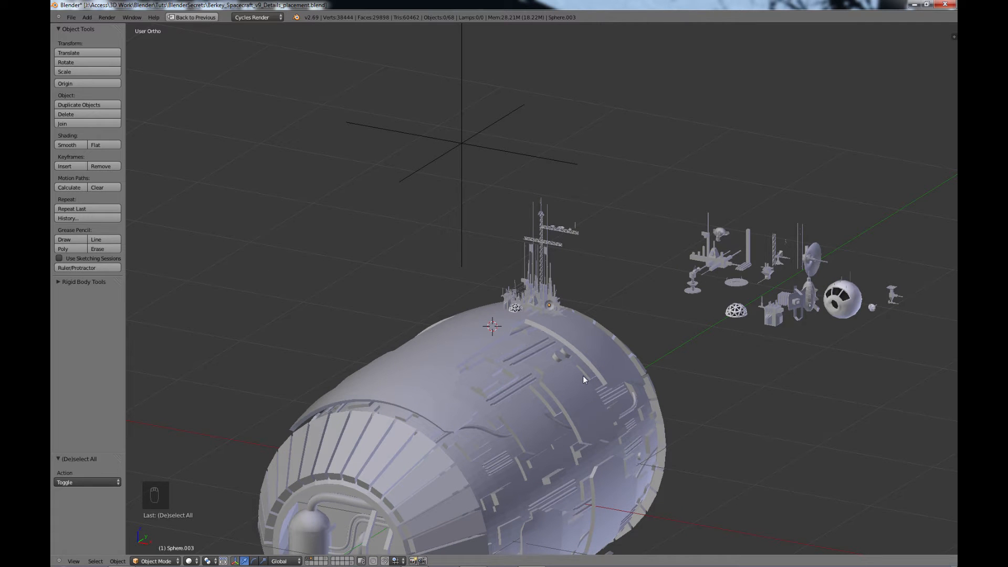
scroll(606, 323, down, 1)
middle_drag(549, 371, 556, 224)
scroll(556, 260, up, 2)
key(t)
scroll(580, 311, down, 1)
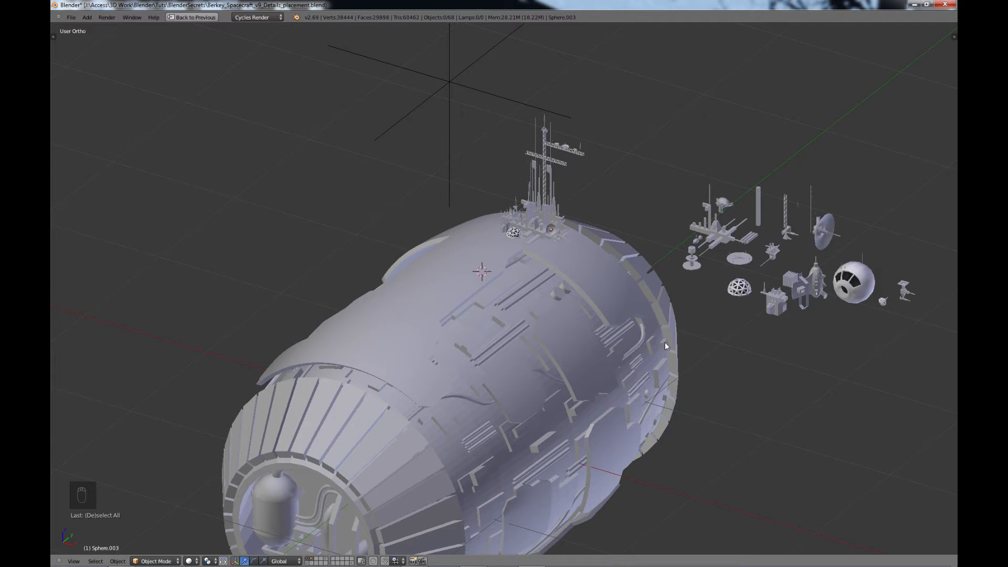
shift+middle_drag(664, 345, 515, 323)
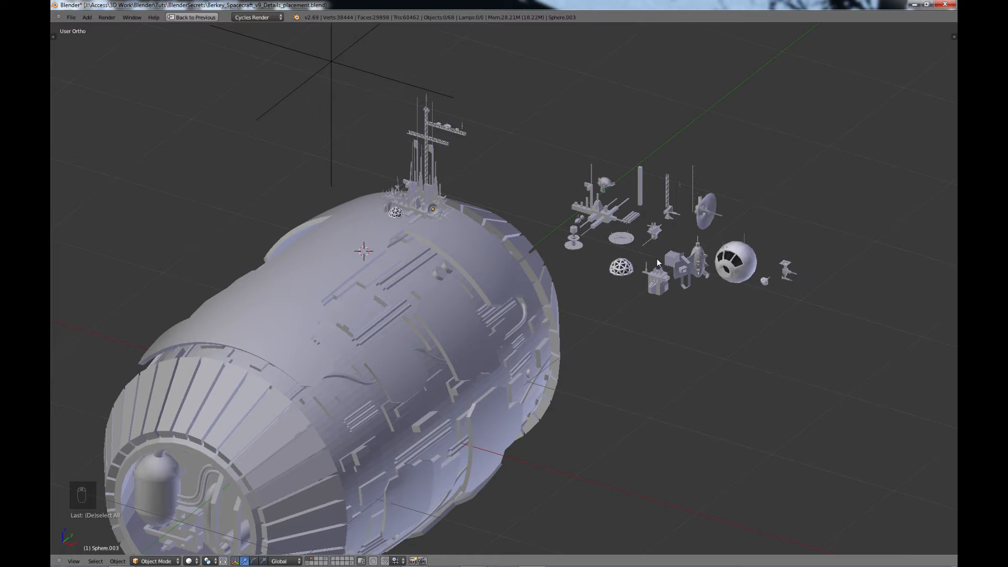
- Set the origin of the spare spherical pod to its geometry
right_click(747, 255)
middle_drag(739, 261, 691, 215)
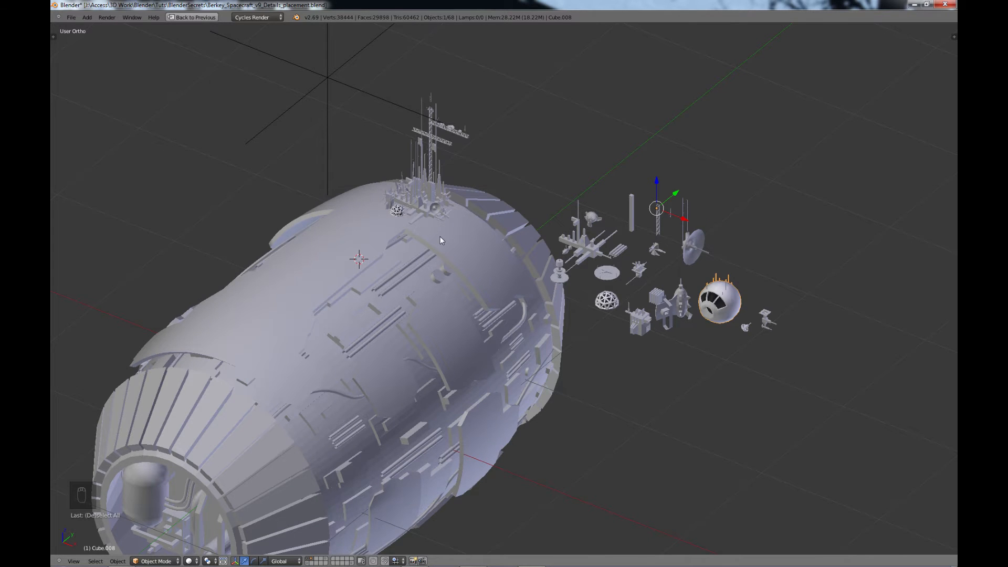
key(t)
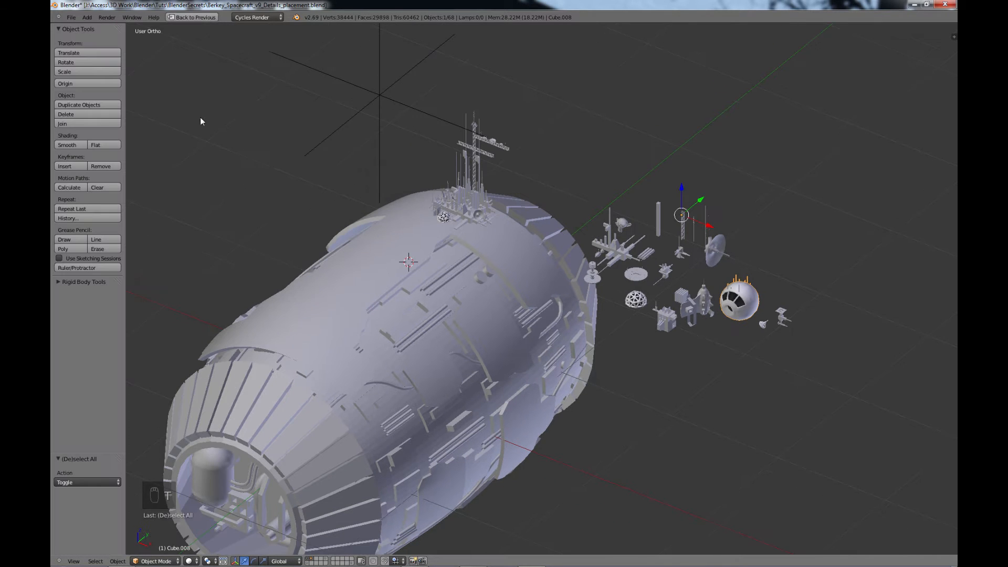
click(69, 84)
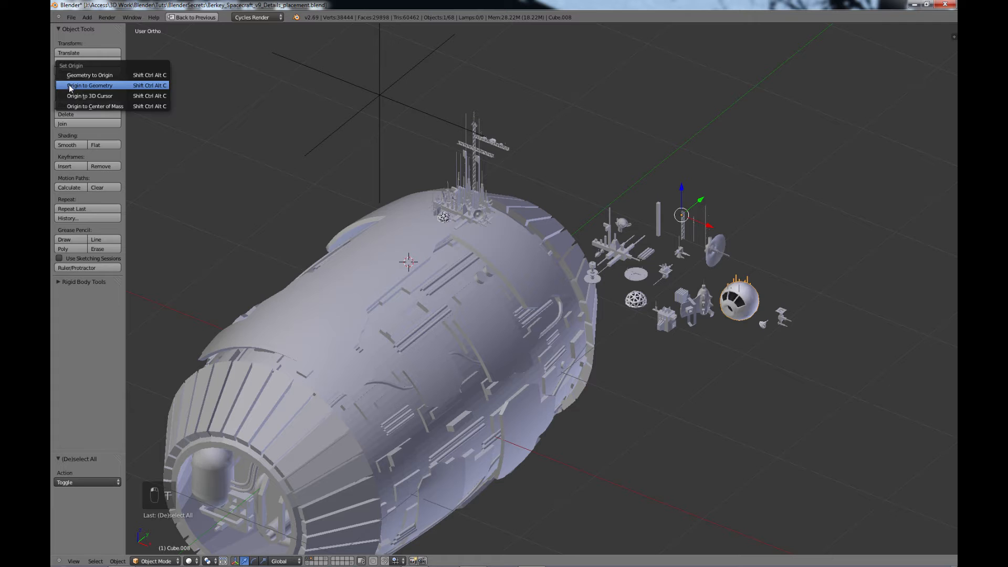
click(100, 86)
scroll(728, 328, up, 4)
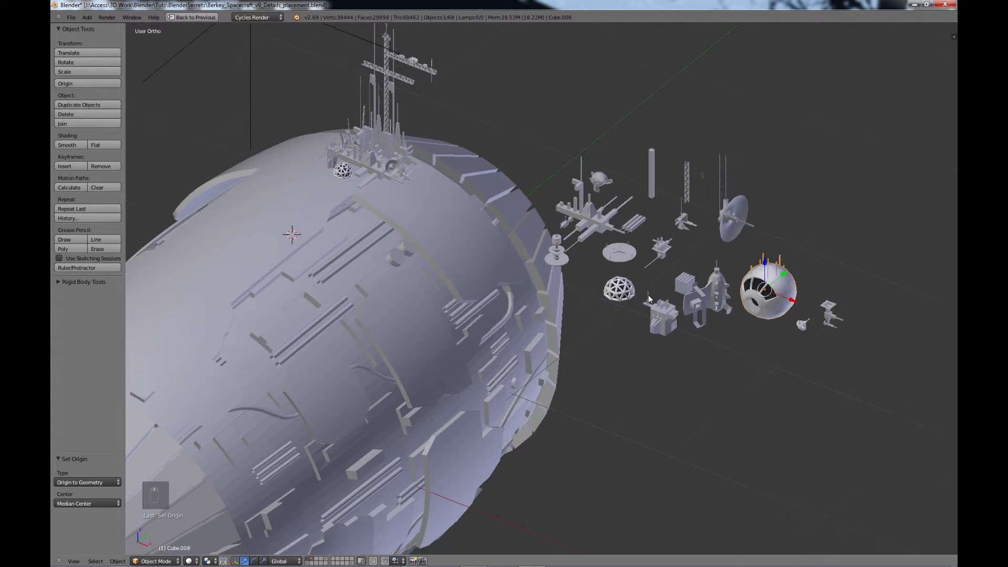
- Check the origins of several spare parts and set the large dish antenna's origin to its geometry
shift+middle_drag(650, 299, 659, 305)
right_click(744, 292)
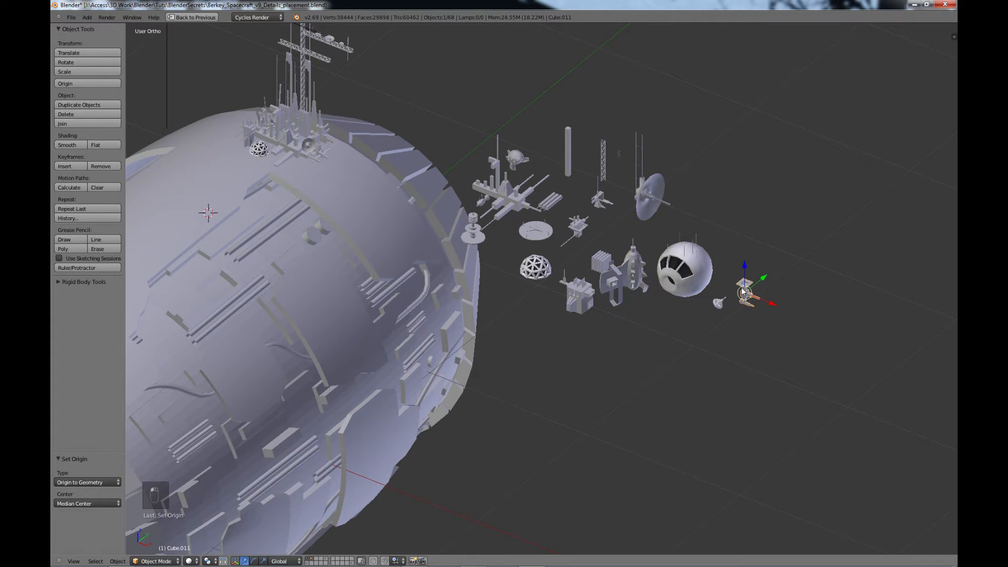
right_click(583, 292)
right_click(545, 271)
right_click(537, 232)
shift+right_click(578, 229)
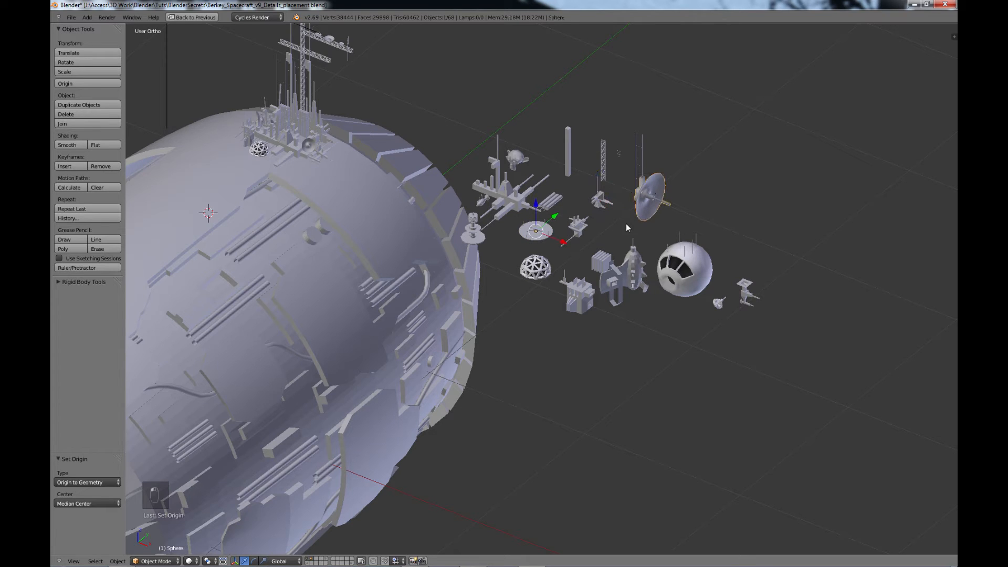
click(74, 82)
click(81, 81)
- Check the remaining spare parts' origins, set the thin antenna's origin to its geometry and clear the selection
right_click(604, 162)
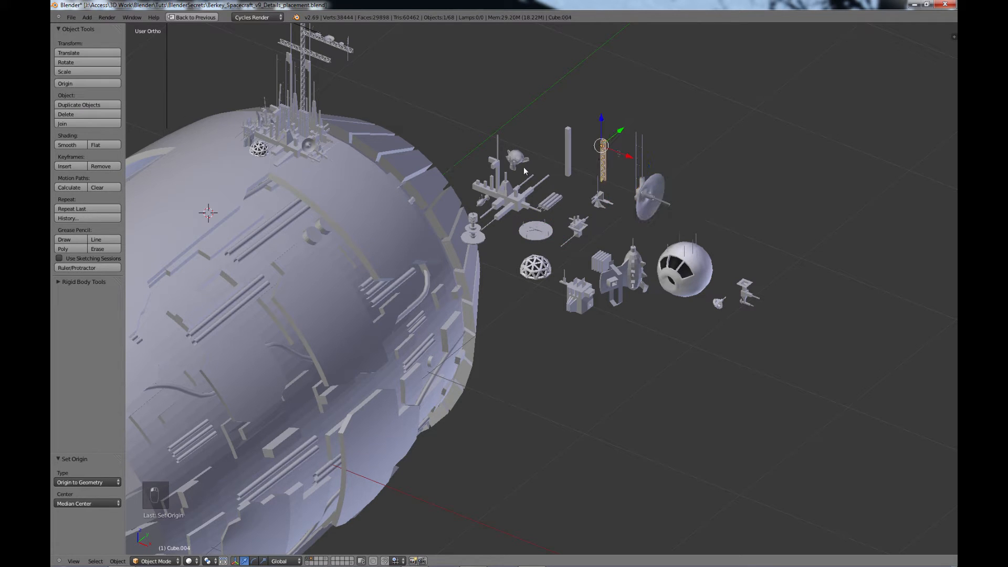
right_click(511, 195)
right_click(468, 233)
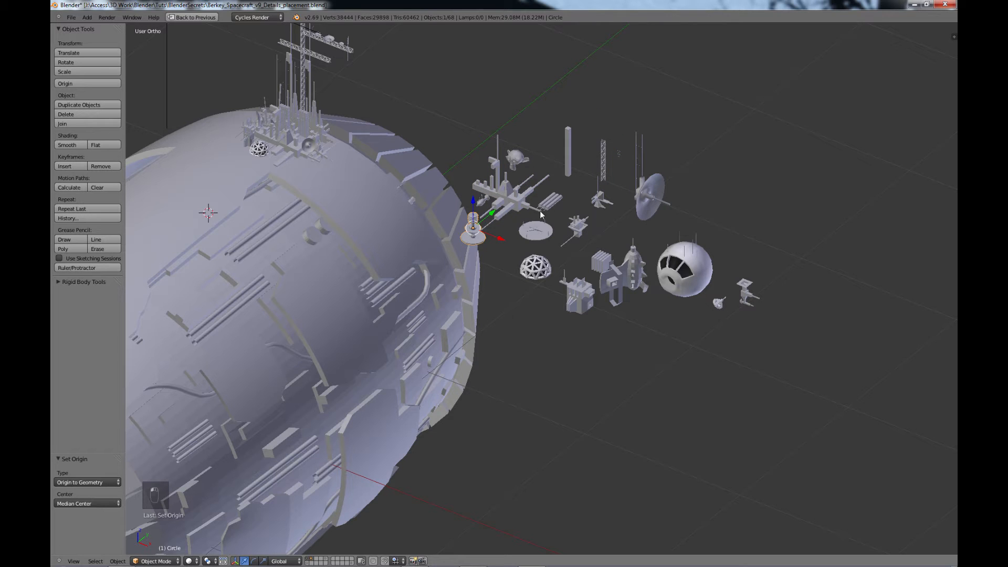
right_click(516, 160)
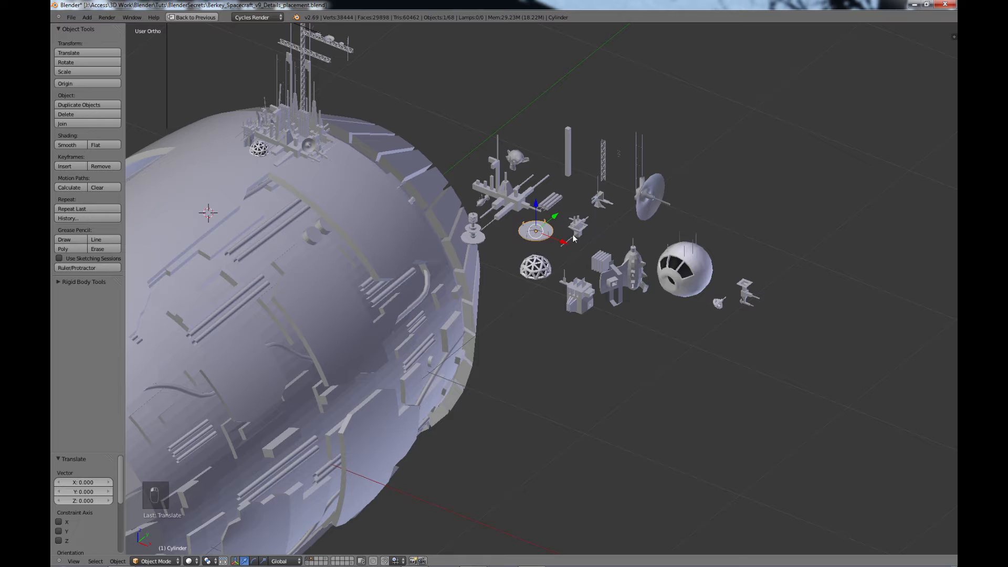
right_click(601, 200)
drag(603, 171, 603, 247)
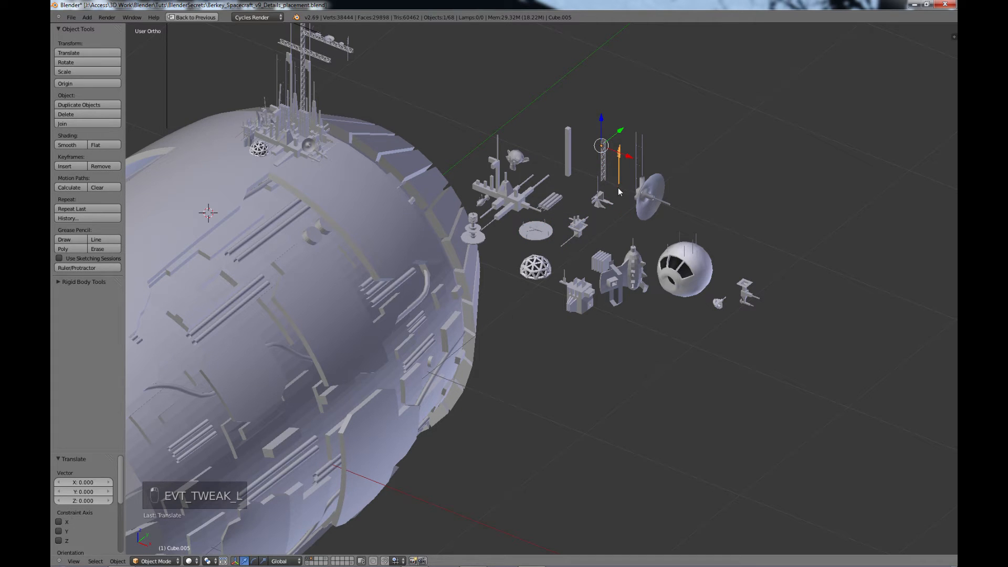
click(80, 84)
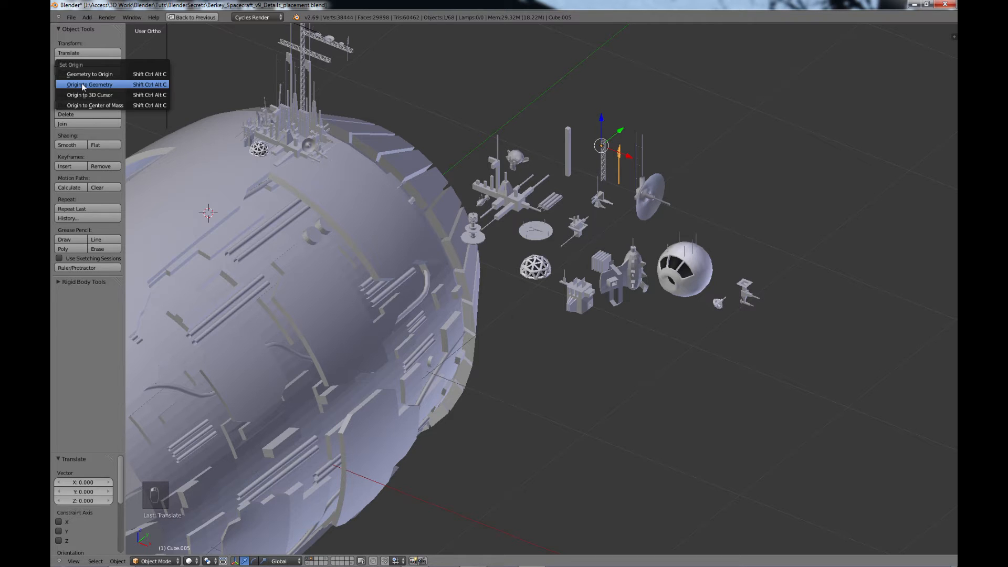
click(87, 84)
scroll(567, 273, down, 1)
key(a)
scroll(598, 310, down, 1)
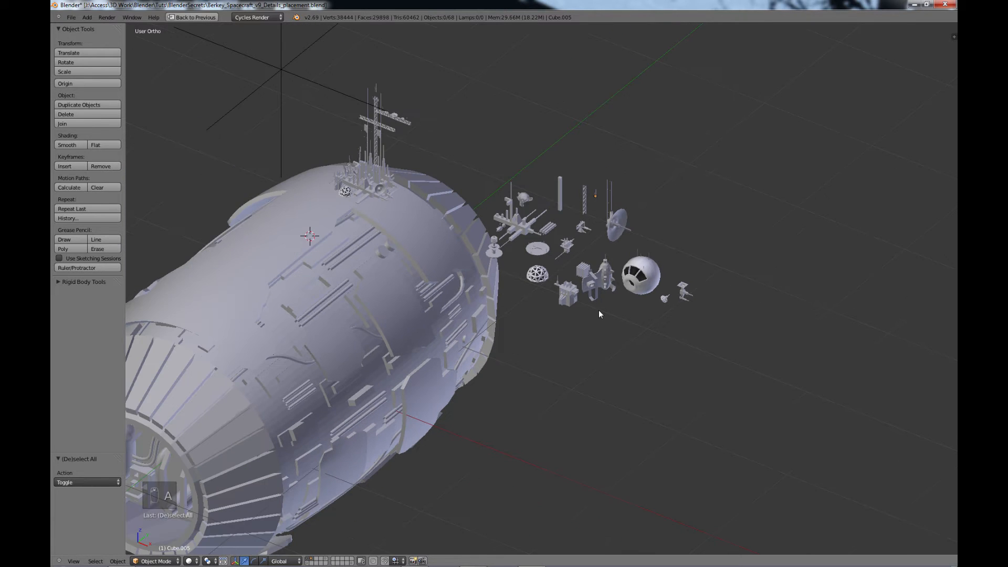
- Examine the hull from several sides and restore the multi-view layout to compare it with the reference painting
scroll(598, 304, up, 3)
scroll(602, 299, down, 2)
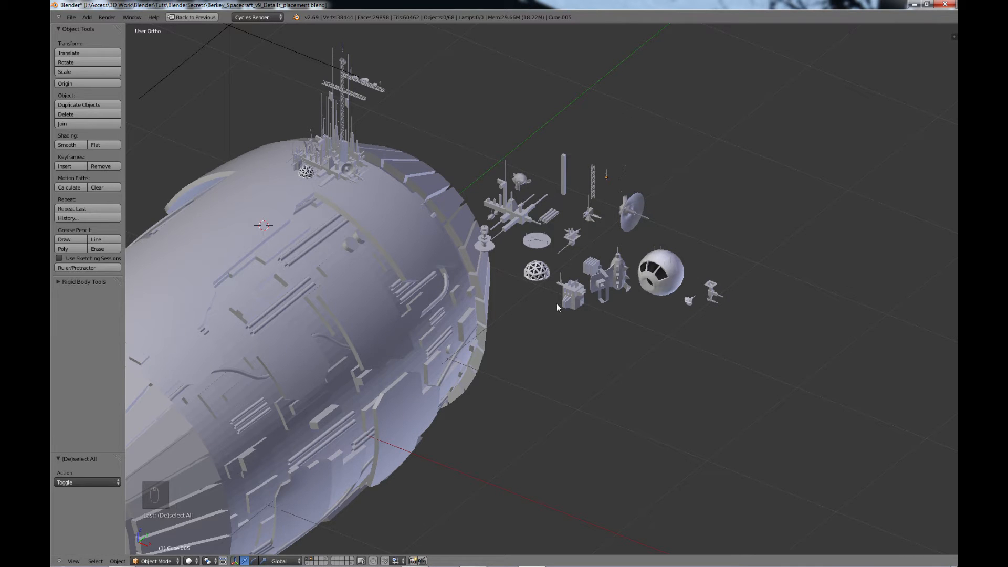
middle_drag(557, 307, 609, 289)
scroll(604, 286, down, 2)
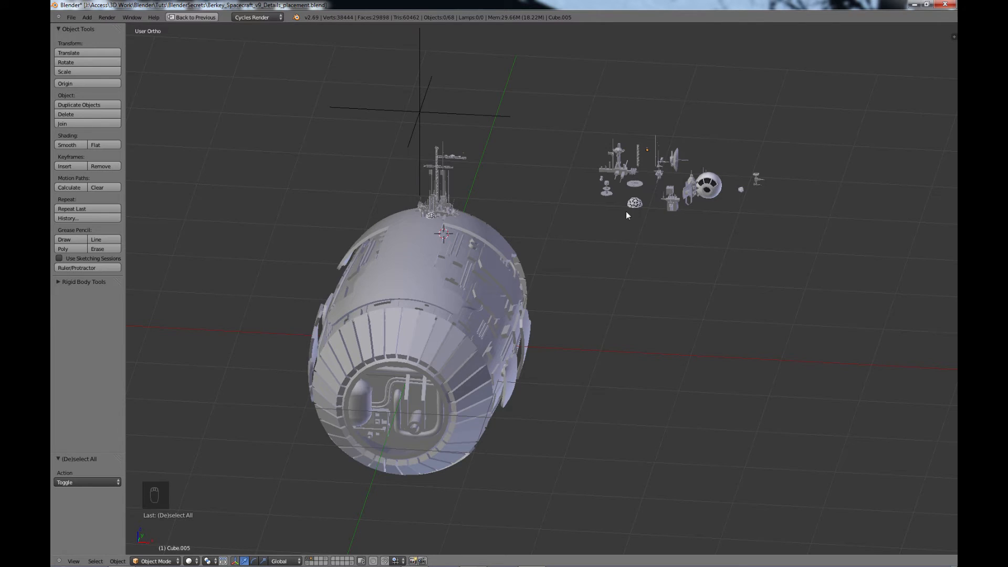
middle_drag(626, 211, 622, 192)
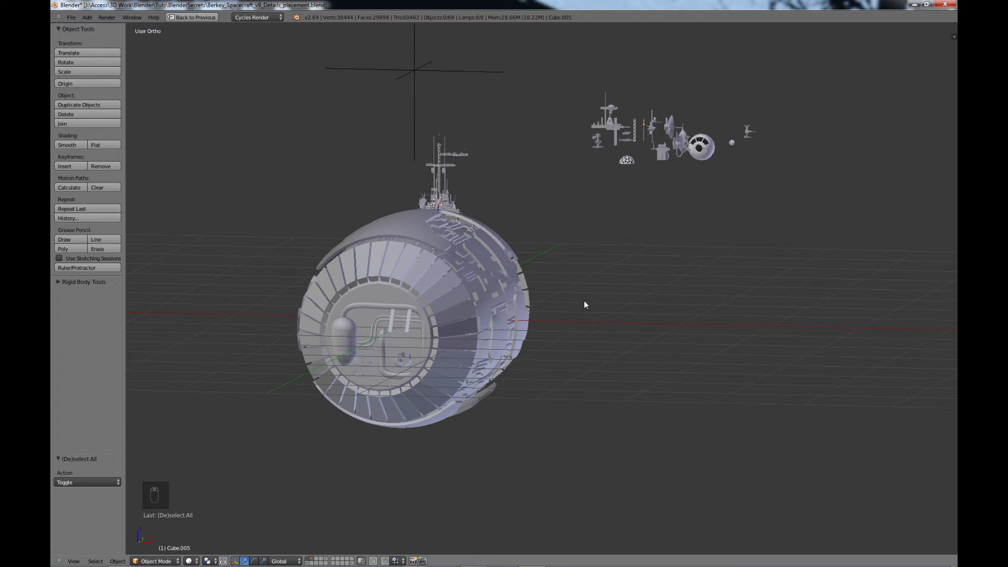
middle_drag(595, 248, 415, 237)
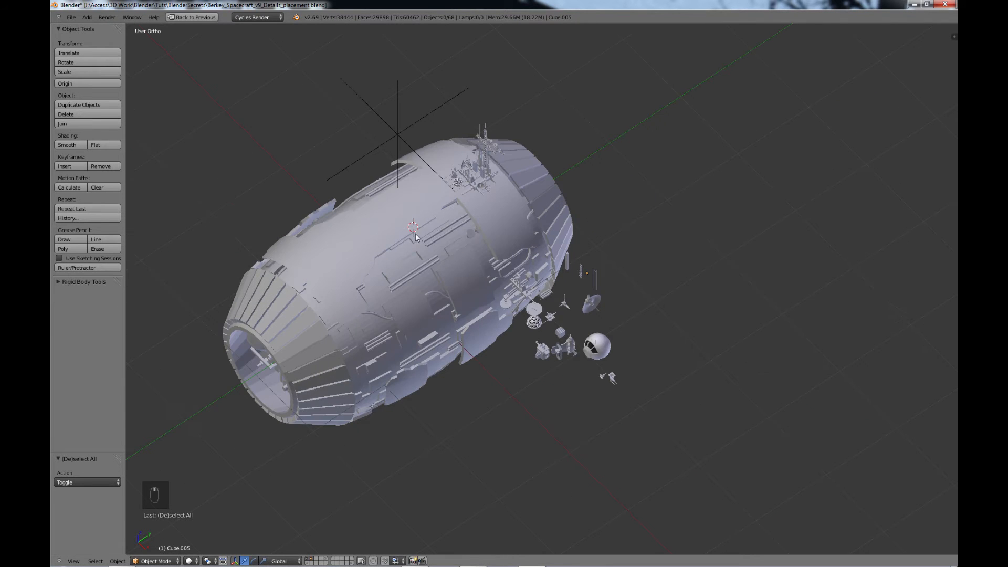
middle_drag(473, 226, 492, 269)
key(ctrl+Up)
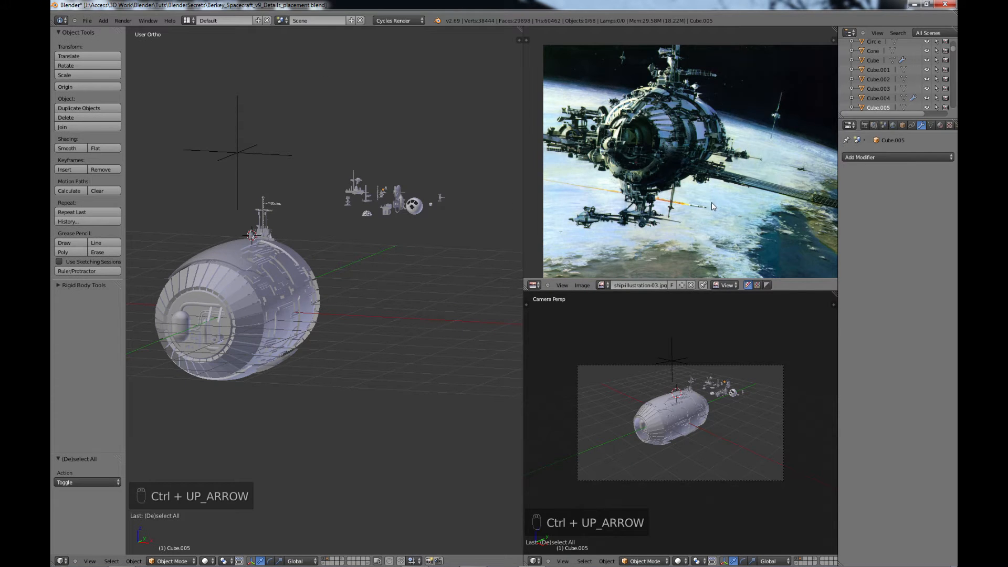
middle_drag(244, 287, 303, 300)
middle_drag(243, 303, 310, 329)
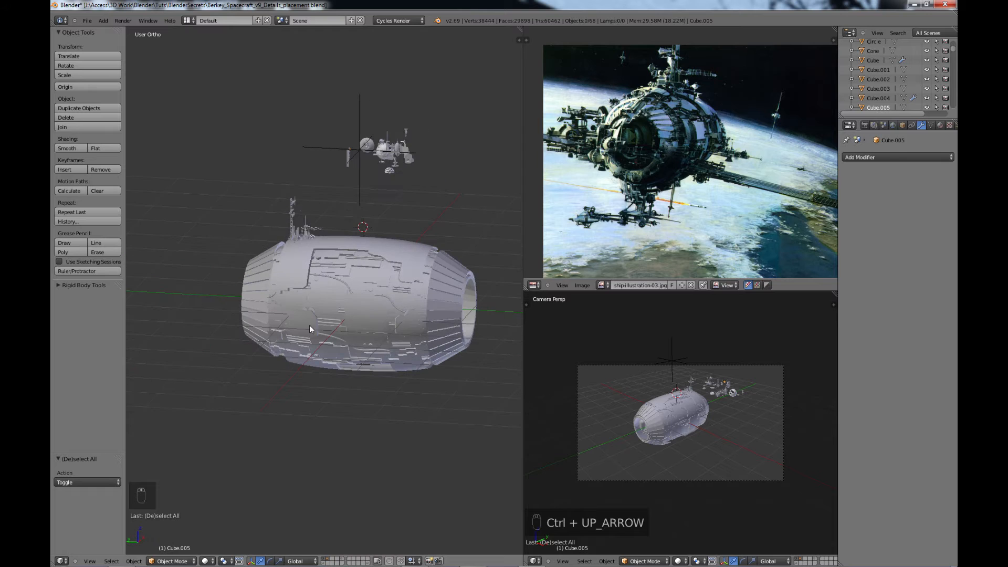
middle_drag(386, 303, 294, 279)
- Box-select all the spare parts, duplicate them and move the copies -4.759 along X to the hull's opposite side
right_click(314, 182)
key(b)
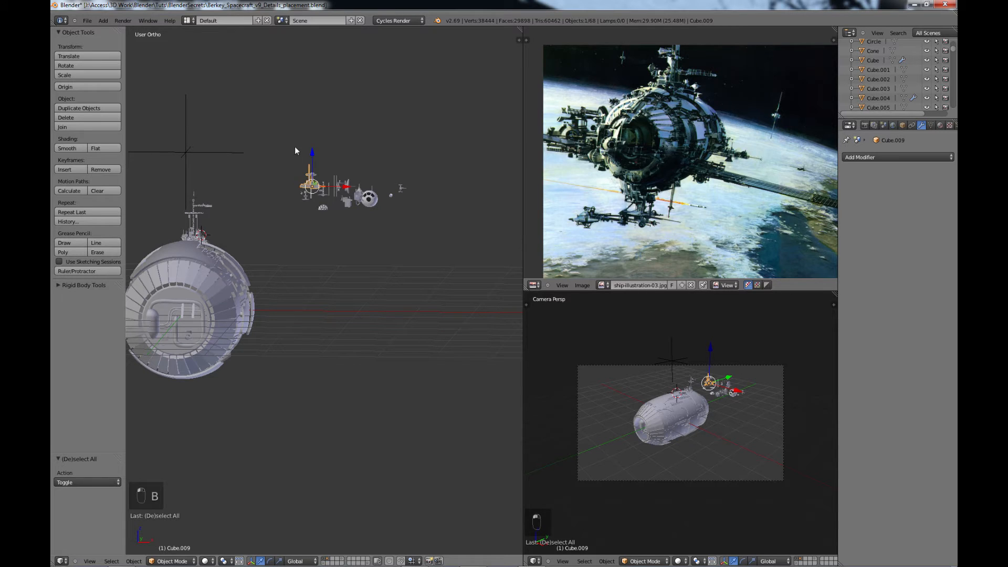
drag(286, 135, 422, 268)
shift+middle_drag(320, 287, 418, 326)
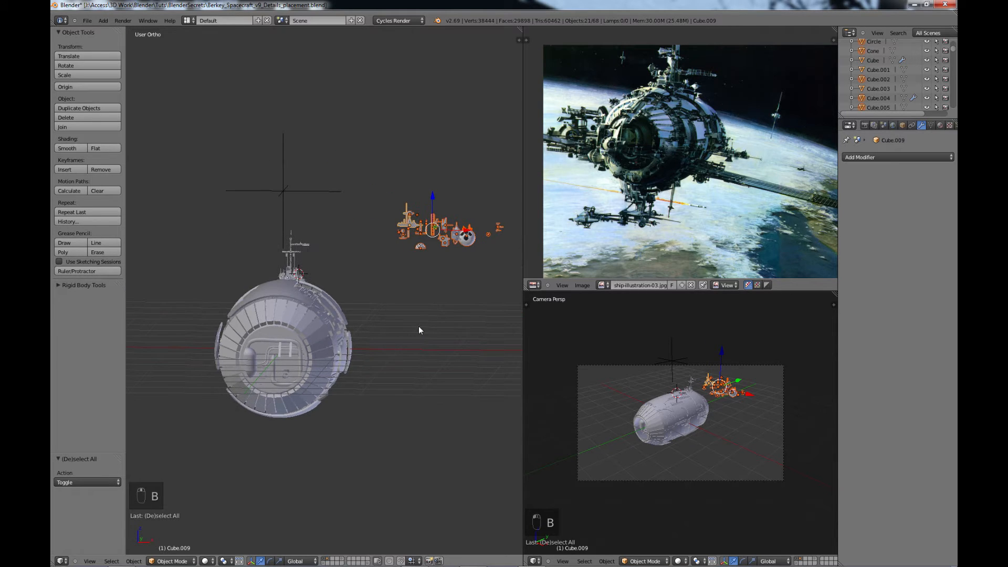
key(shift+d)
right_click(418, 326)
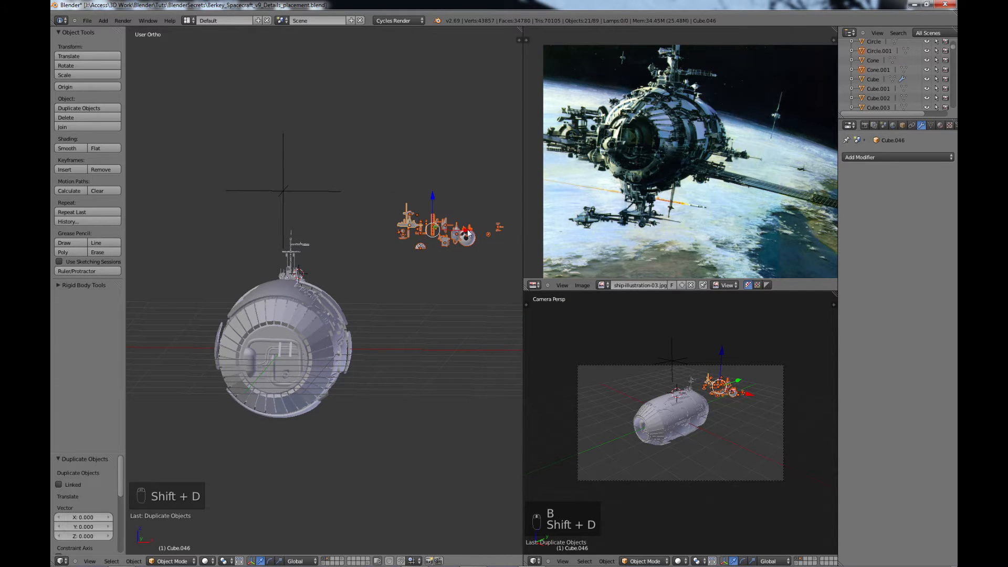
drag(469, 233, 195, 247)
- Move the duplicated parts 0.743 along Y and -1.911 along Z beside the hull
middle_drag(204, 245, 243, 336)
key(KP_7)
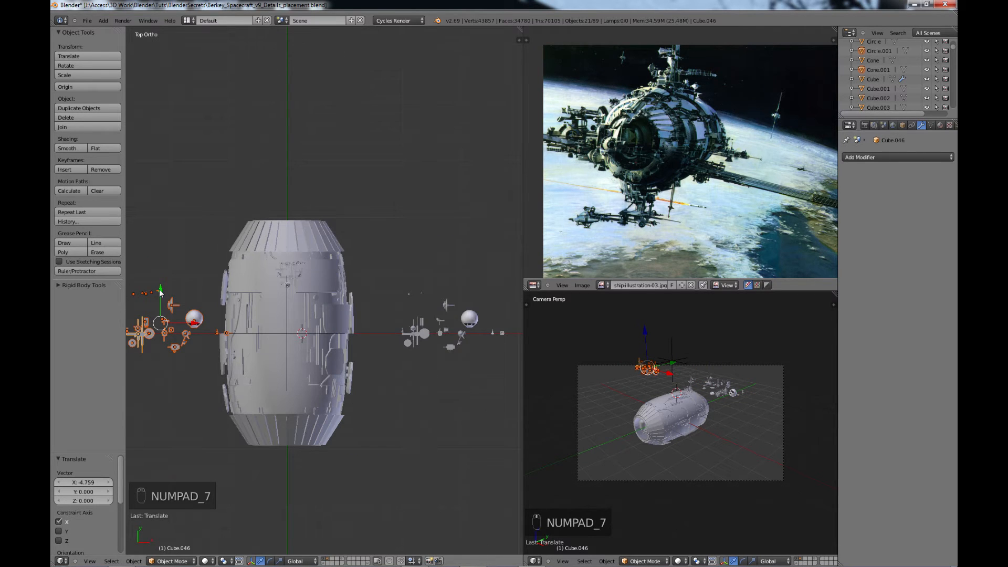
drag(160, 292, 174, 269)
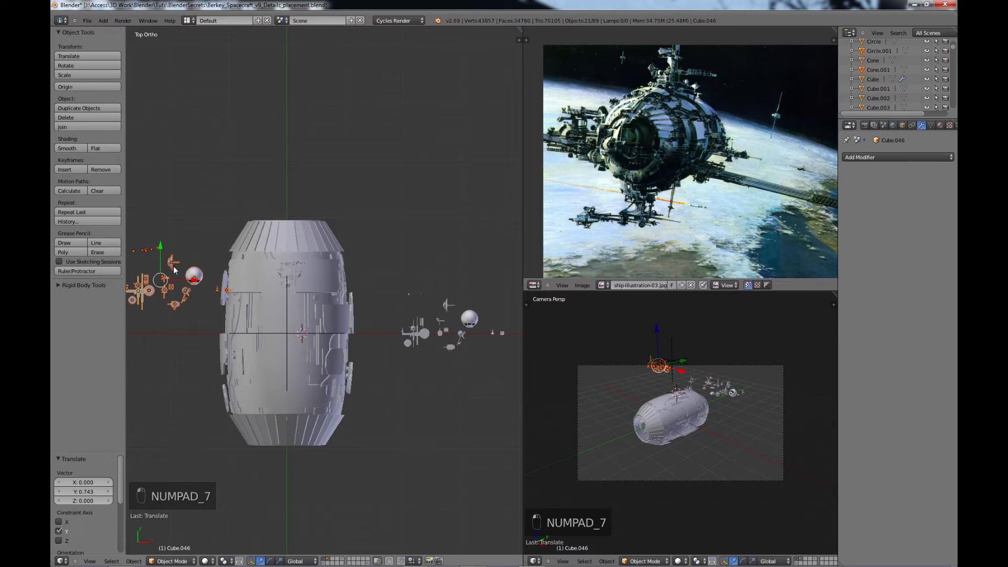
key(KP_1)
drag(161, 190, 162, 300)
- Shift the duplicated parts slightly toward the hull along X and raise them 1.225 along Z
shift+middle_drag(251, 348, 350, 338)
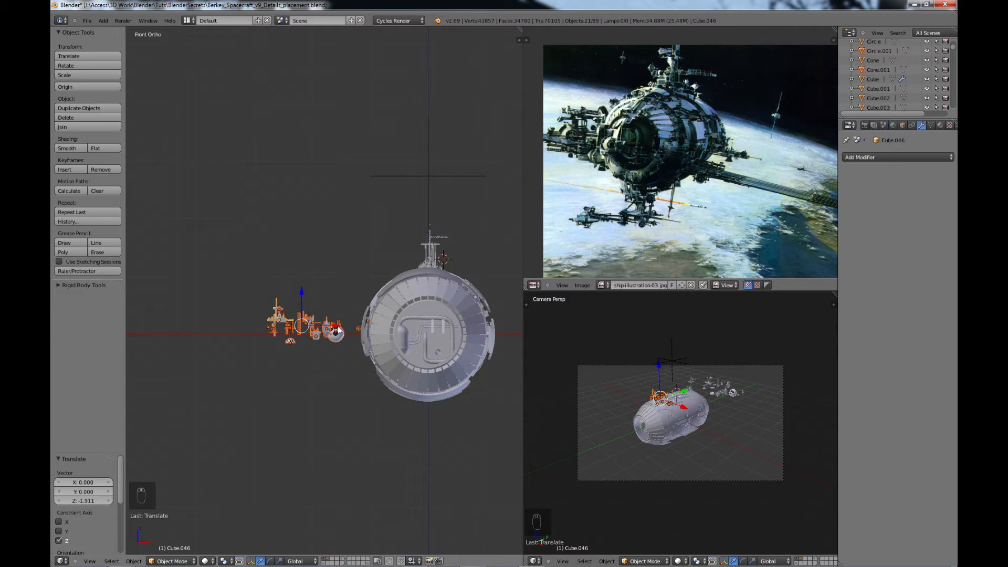
drag(339, 330, 355, 329)
drag(317, 299, 319, 232)
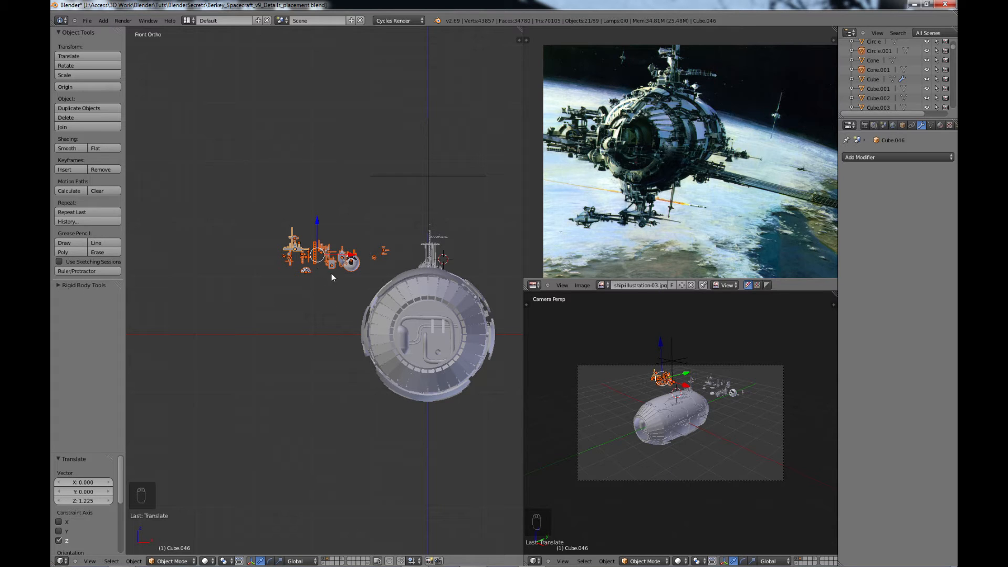
- Examine the hull's side surface near the duplicated parts for places to add details
middle_drag(351, 289, 427, 308)
scroll(411, 314, up, 3)
scroll(382, 331, up, 2)
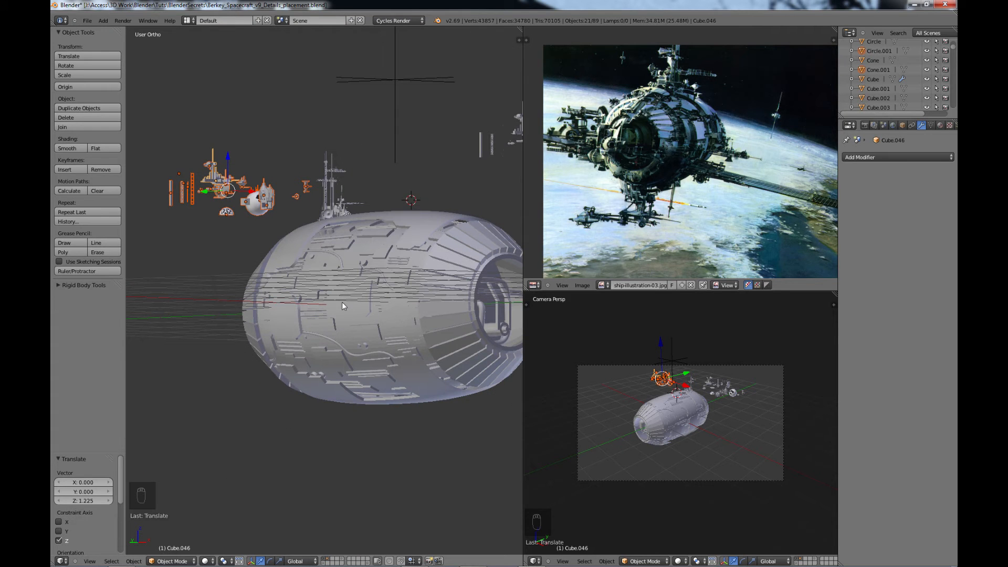
shift+middle_drag(342, 301, 315, 249)
key(t)
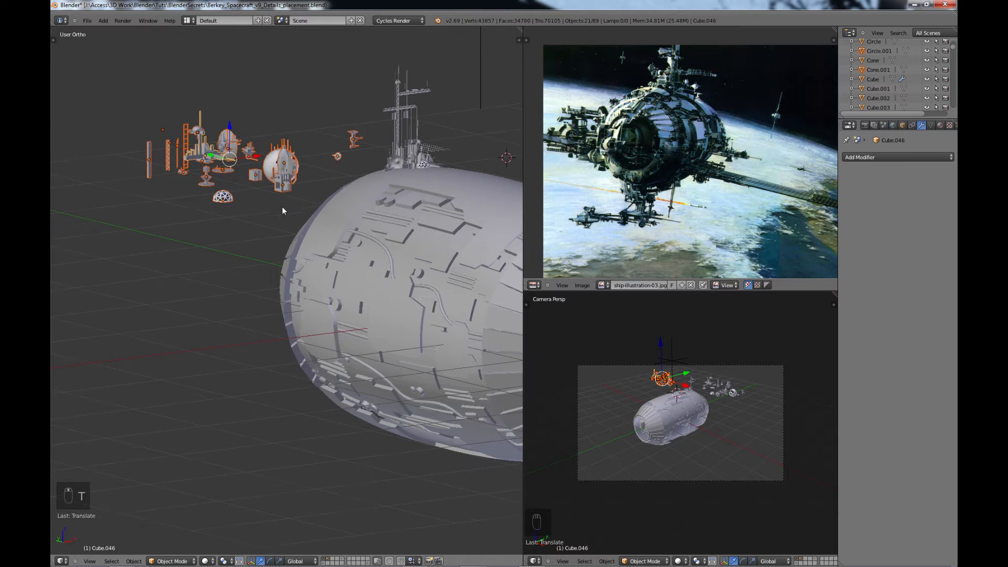
middle_drag(235, 182, 330, 279)
middle_drag(352, 320, 350, 293)
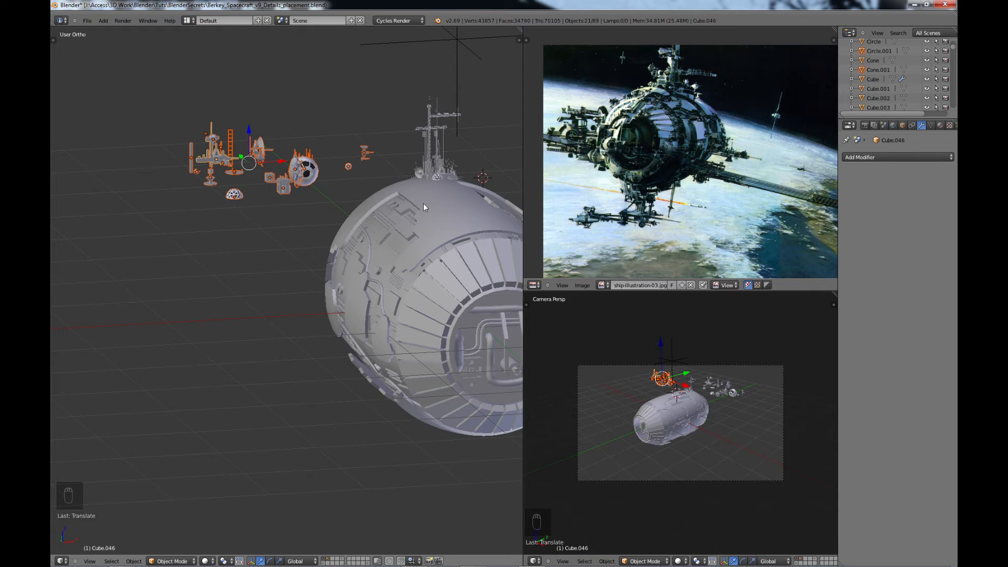
- Save the scene over the existing Berkey_Spacecraft_v9_Details_placement.blend file and maximize the 3D view
mouse_move(340, 272)
middle_down()
mouse_move(354, 251)
mouse_move(342, 271)
mouse_move(297, 257)
mouse_move(345, 260)
mouse_move(335, 273)
middle_up()
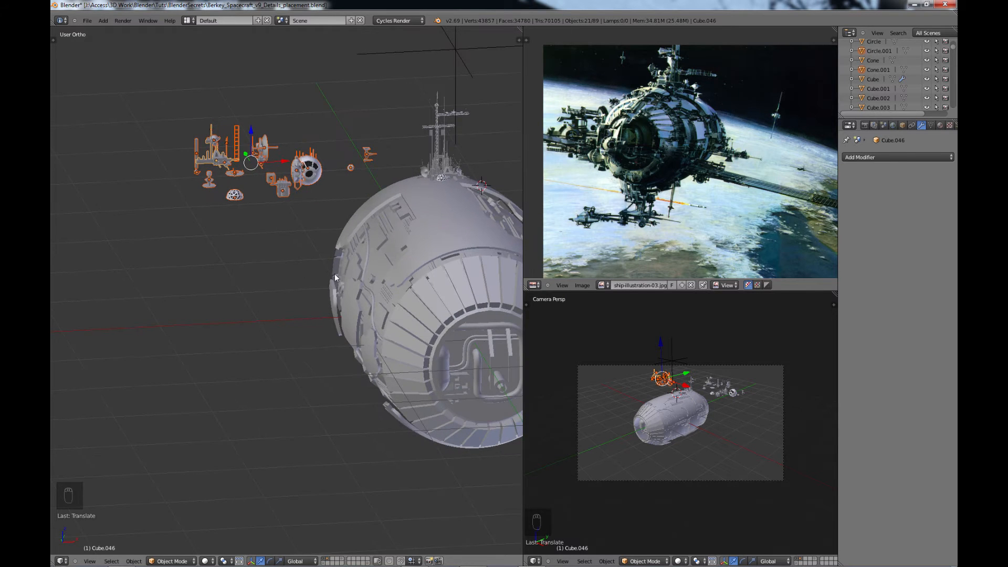
key(ctrl+s)
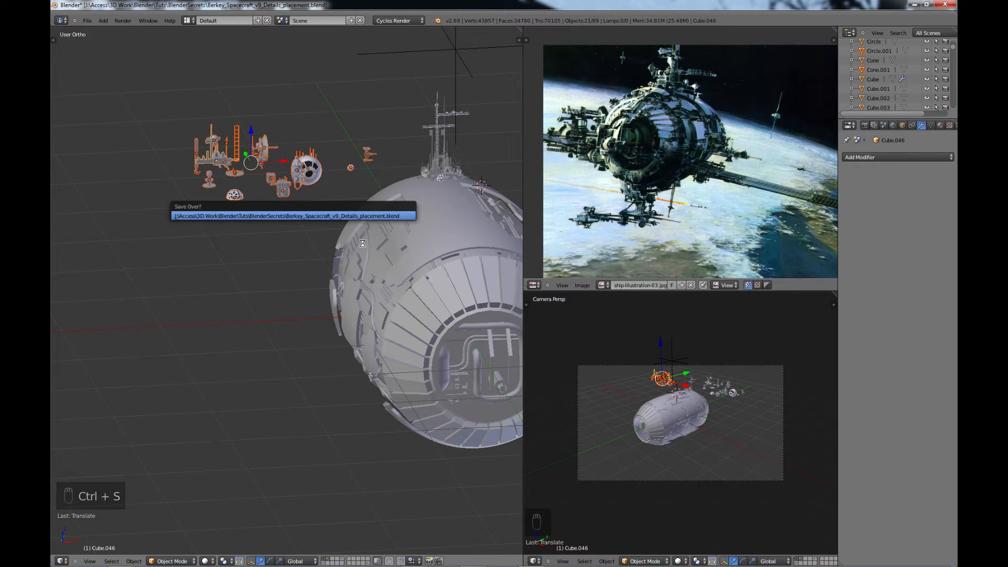
key(ctrl+Up)
- Extrude a short row of faces on the hull's rear side panel outward by about 0.8 to form a flat platform
middle_drag(458, 350, 427, 388)
right_click(427, 389)
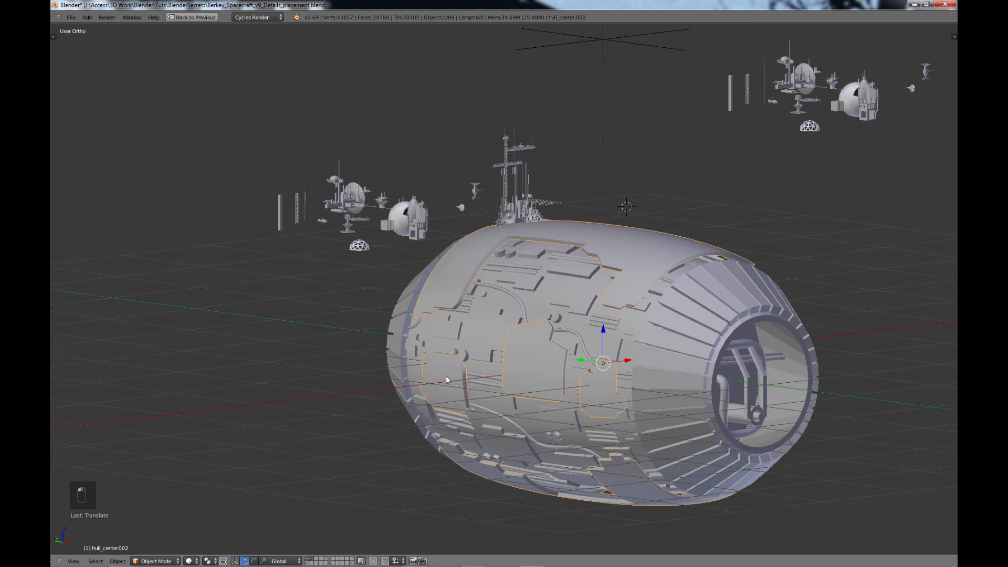
key(Tab)
scroll(436, 418, up, 2)
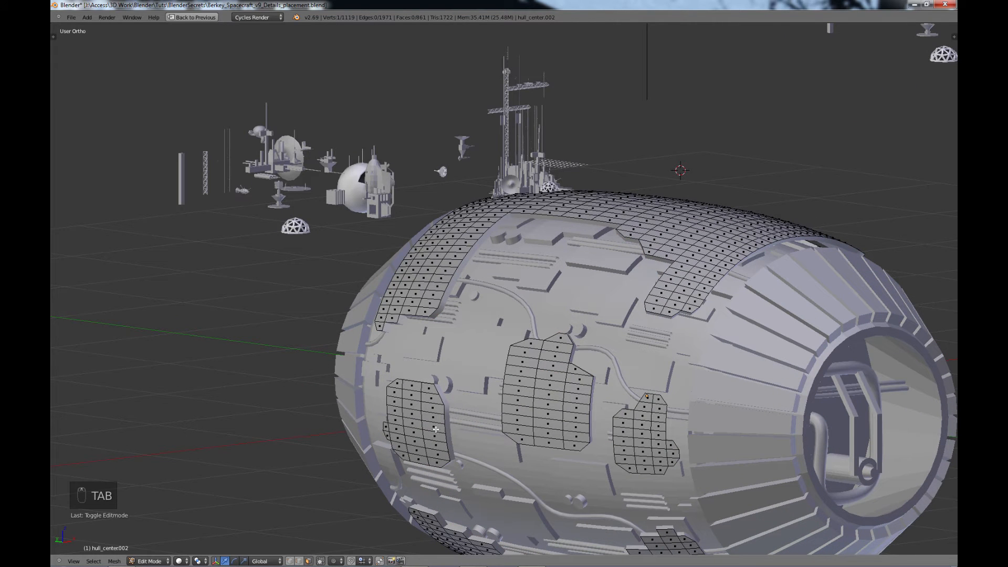
right_click(436, 429)
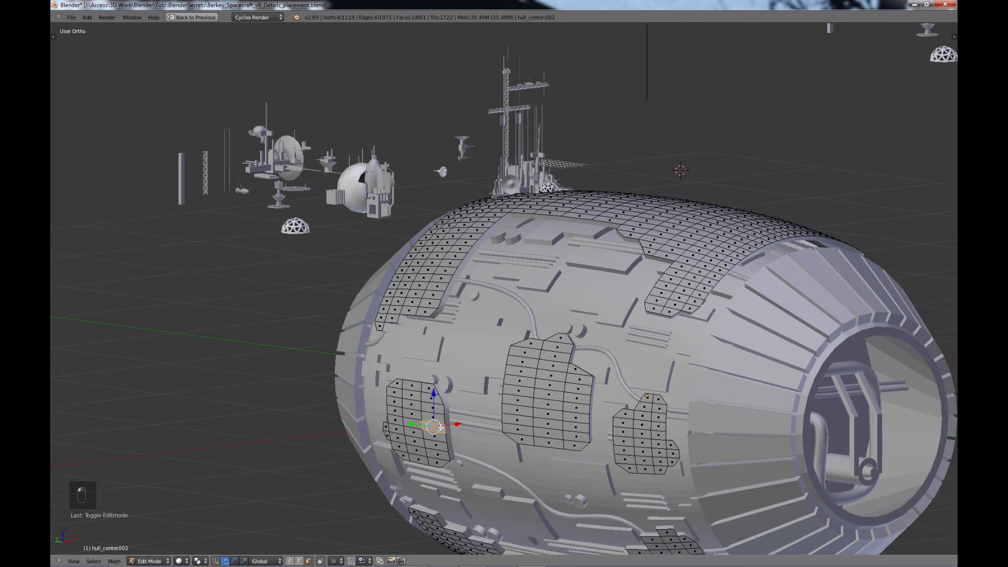
shift+right_click(394, 420)
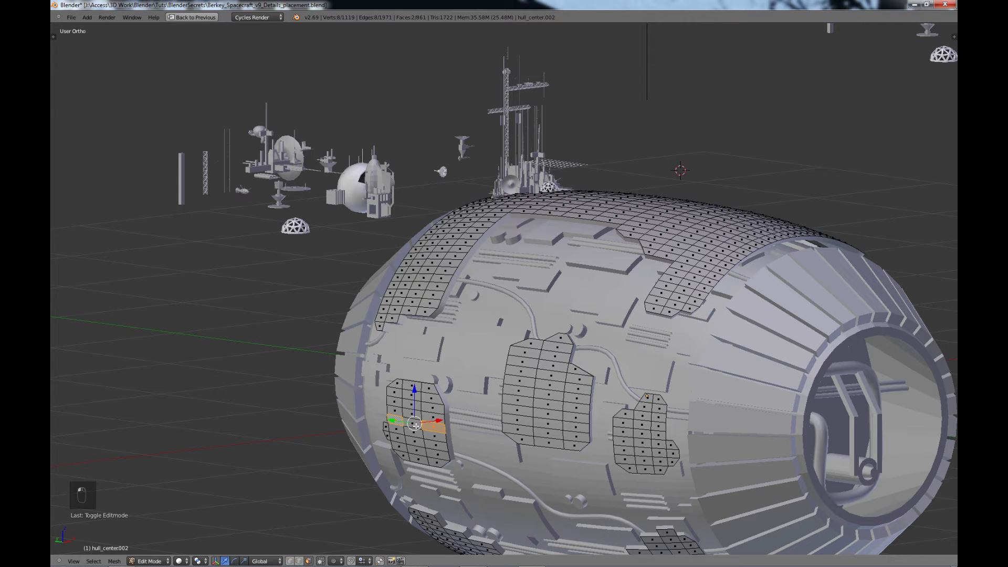
shift+right_click(415, 423)
scroll(423, 424, up, 2)
scroll(448, 414, down, 4)
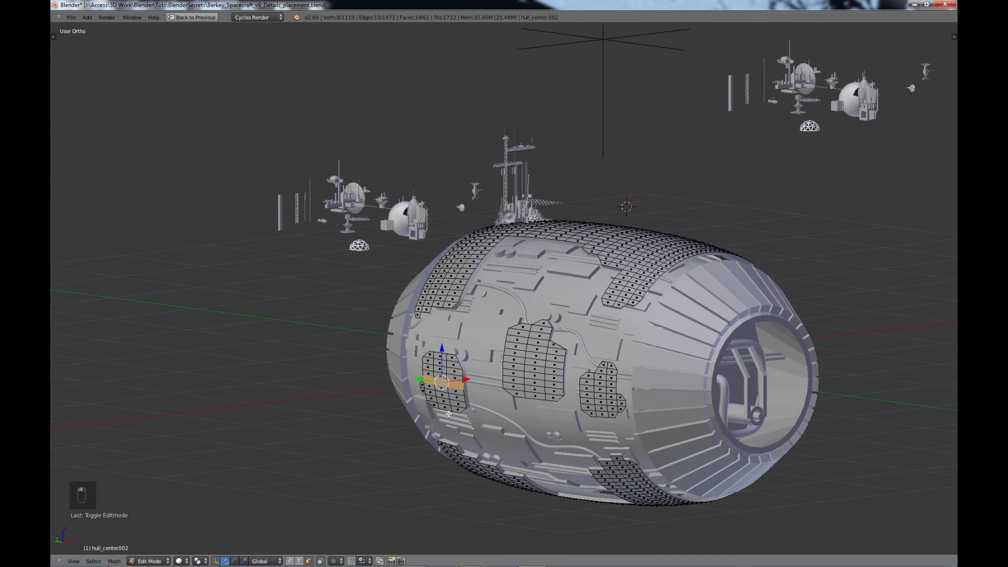
middle_drag(449, 414, 430, 425)
key(e)
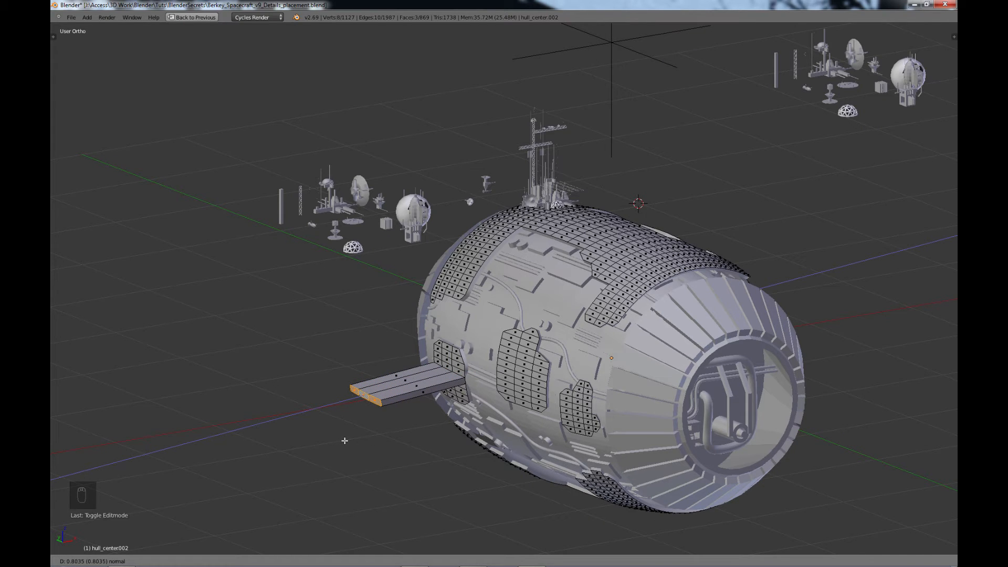
click(351, 439)
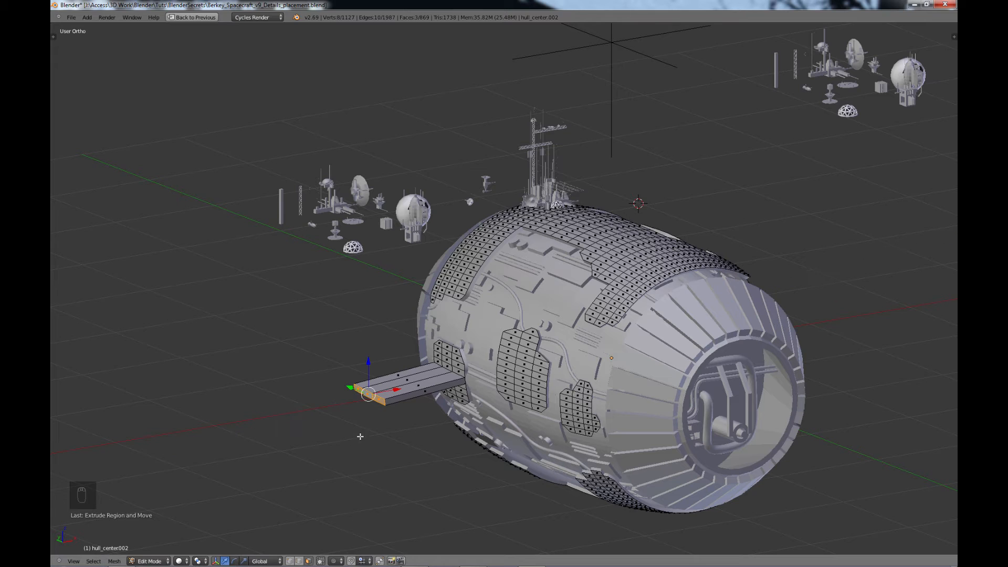
- Inset one long side face of the platform and extrude it outward into a narrower side plate
right_click(421, 391)
key(e)
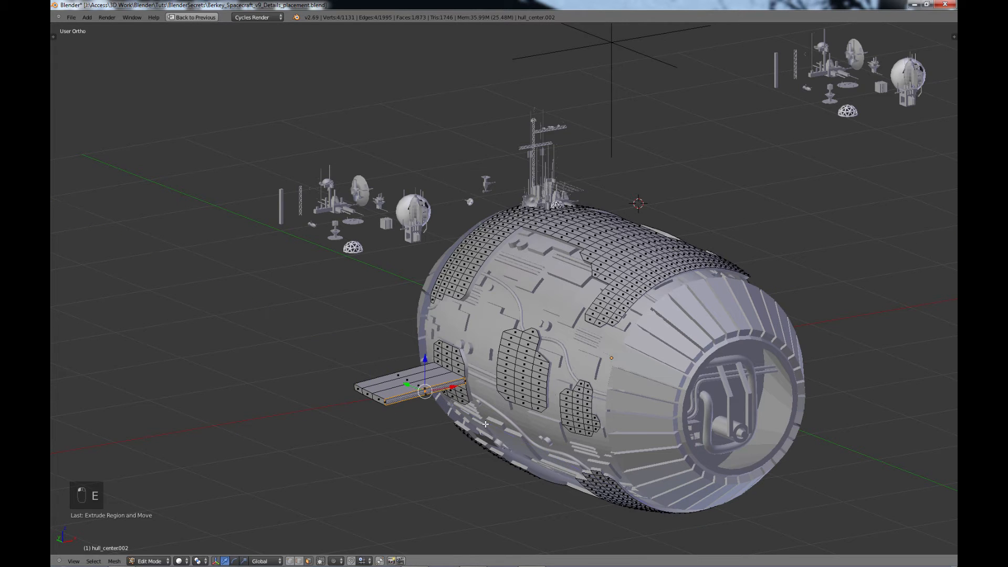
key(s)
click(462, 412)
key(e)
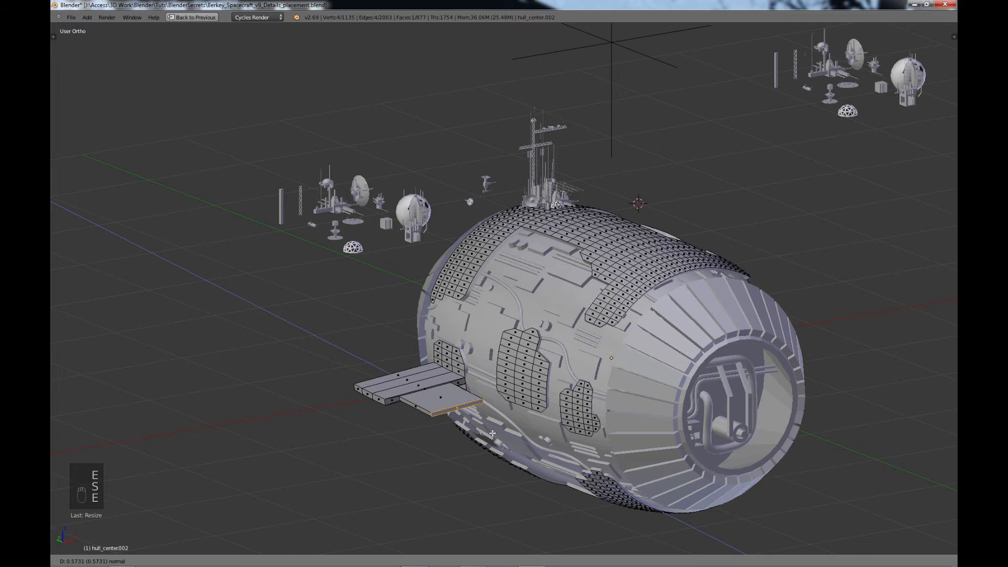
click(462, 433)
- Inset the opposite long side face of the platform and extrude it about 0.43 into a second side plate
middle_drag(461, 433, 448, 416)
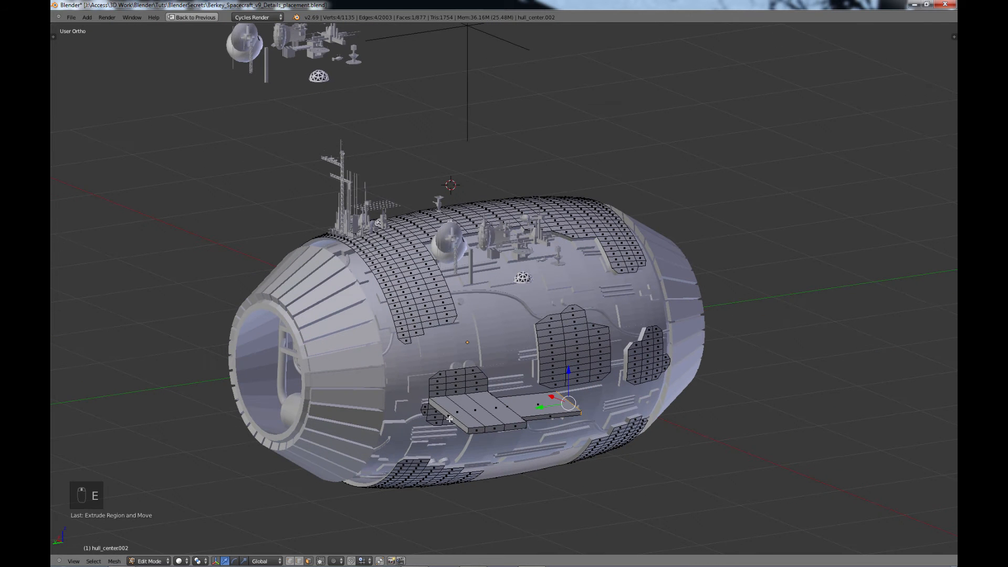
key(e)
click(479, 431)
key(s)
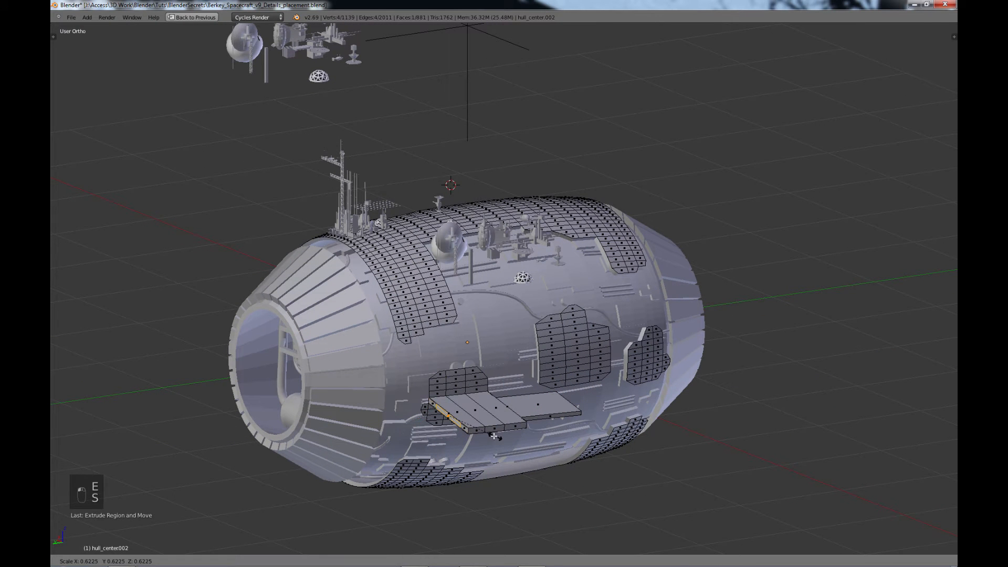
click(483, 433)
key(e)
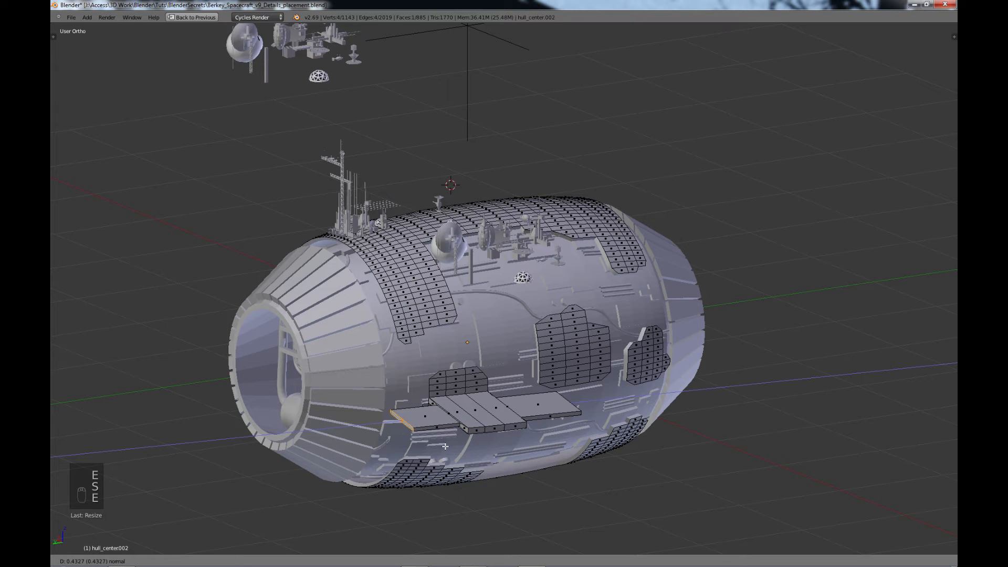
click(445, 446)
- Cut an edge loop across the platform and both side plates and slide it close to their outer edge
middle_drag(445, 446, 424, 400)
middle_drag(544, 338, 591, 355)
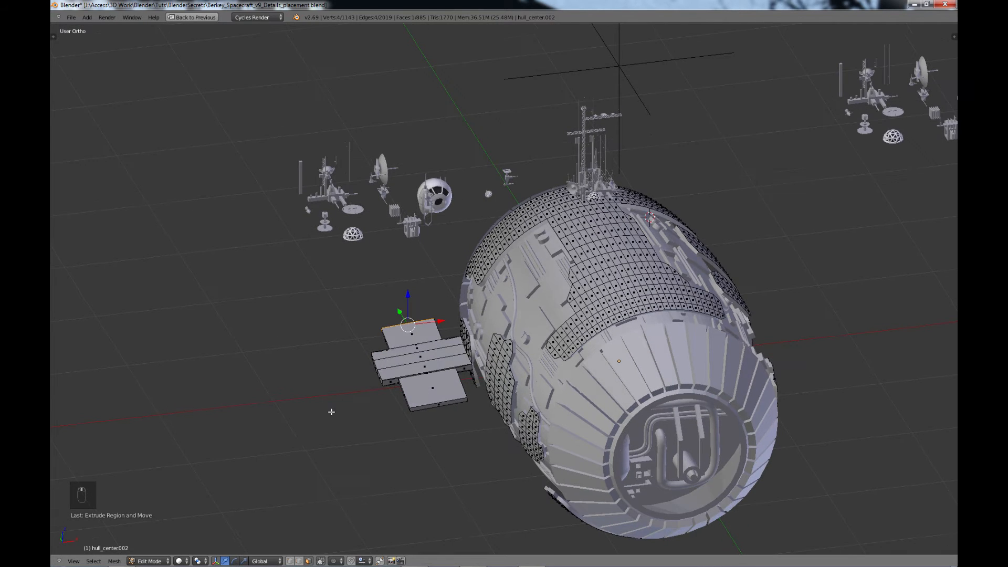
middle_drag(768, 325, 430, 406)
scroll(438, 397, up, 1)
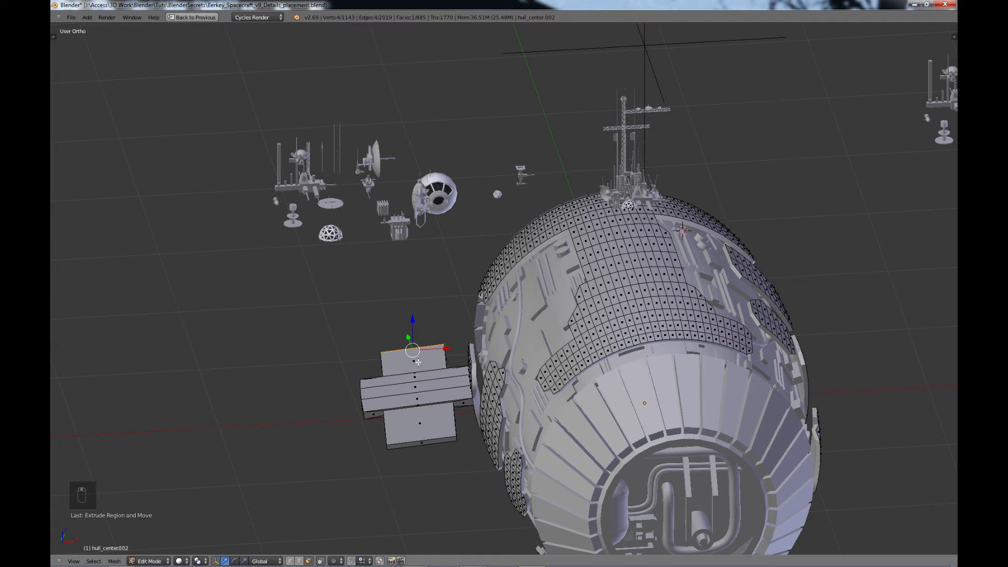
key(ctrl+r)
click(382, 403)
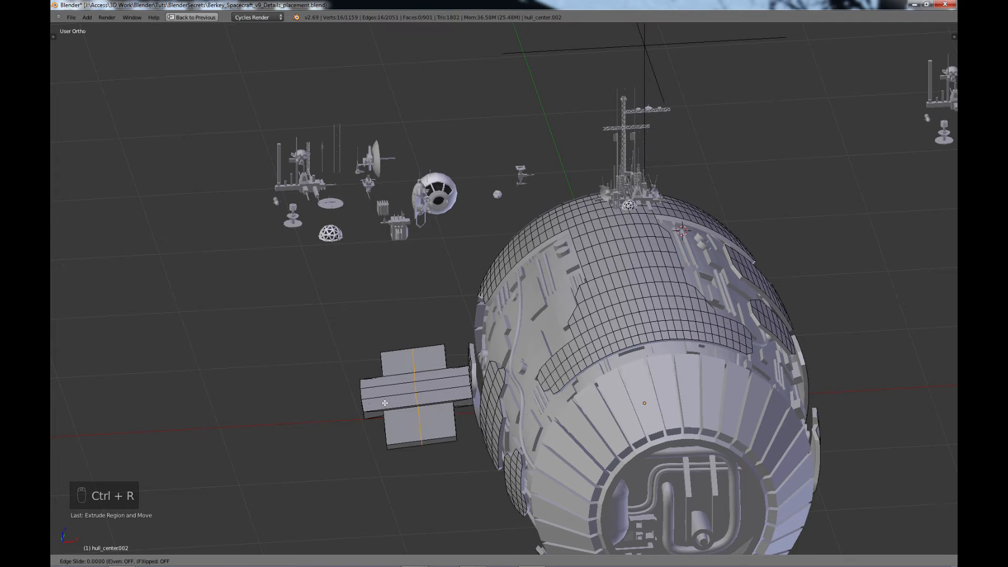
click(344, 404)
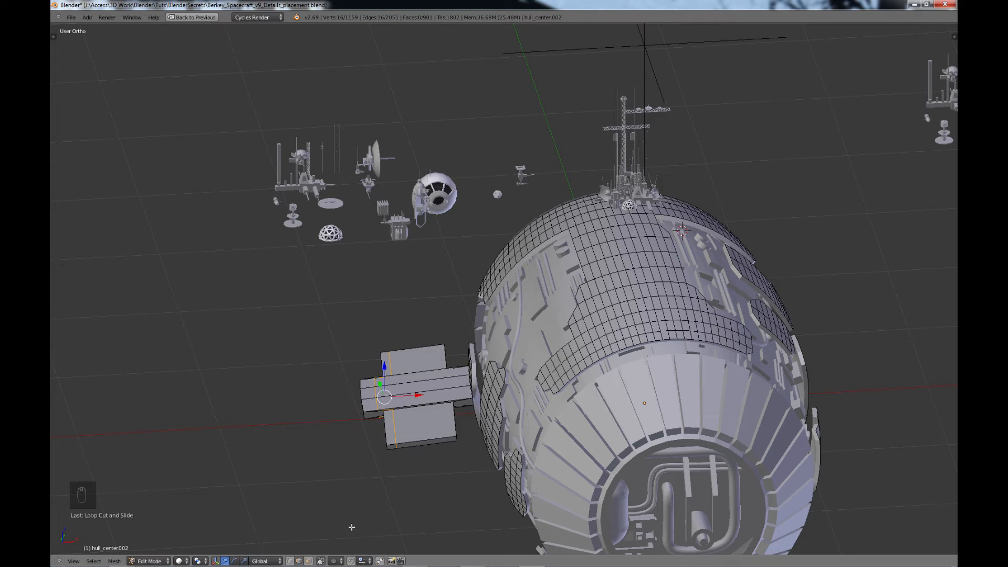
- In face selection mode, extrude the small corner face at the platform's outer edge upward into a tall post
click(309, 561)
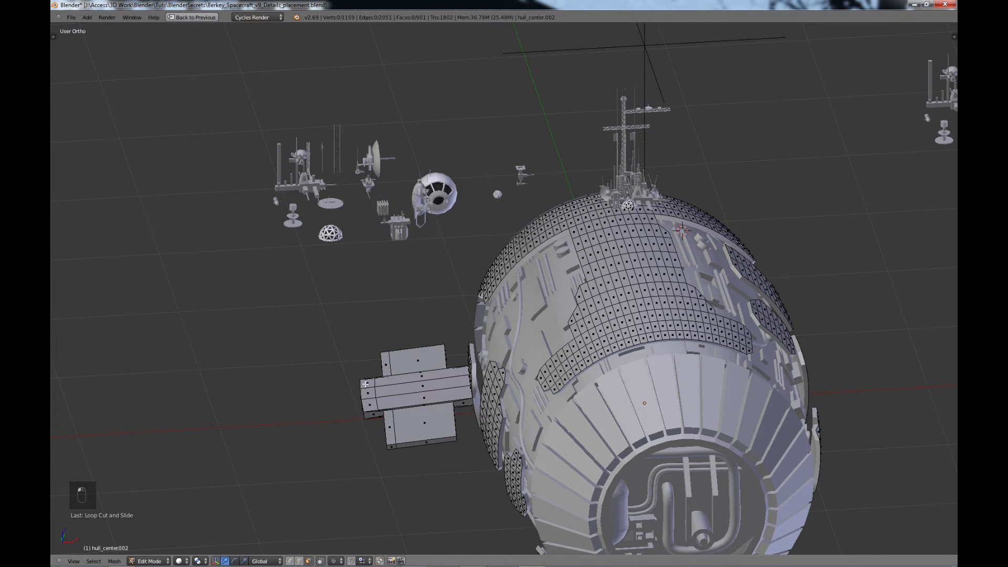
right_click(365, 384)
middle_drag(374, 389, 378, 377)
key(e)
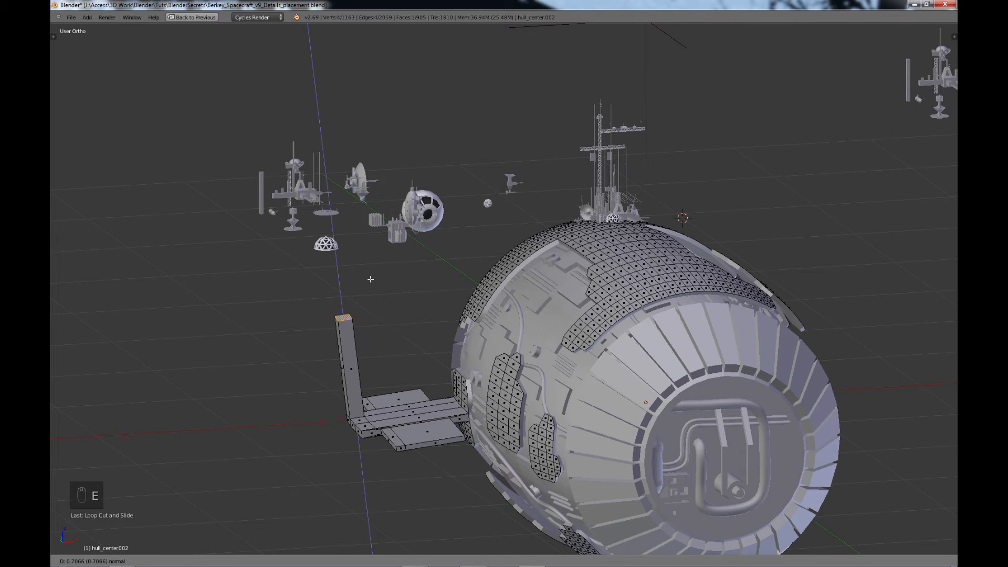
click(374, 307)
- Inset the top face of the far side plate to about 0.25 scale and extrude it up about 0.13 as a small block
right_click(399, 398)
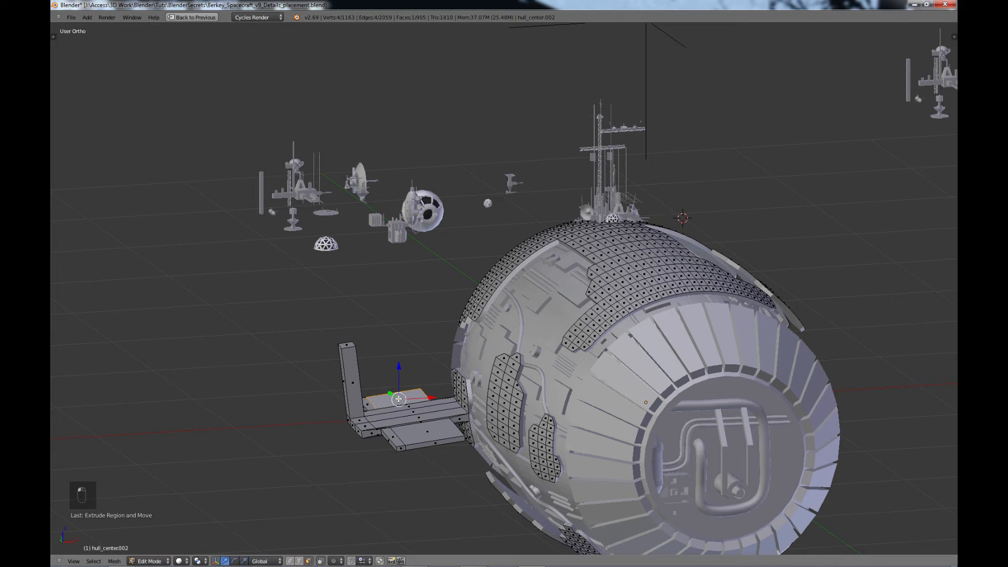
key(e)
right_click(399, 399)
key(s)
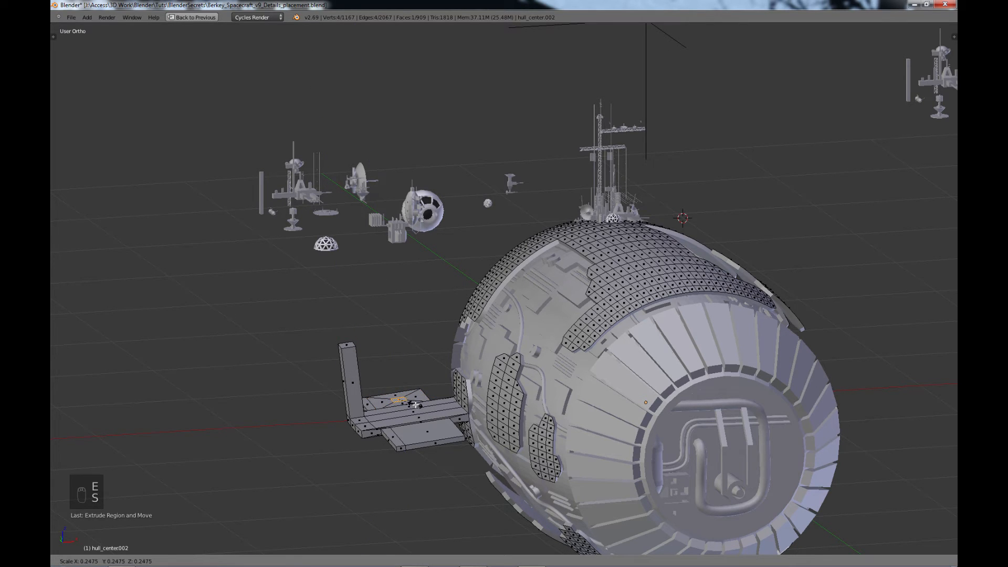
click(416, 404)
key(e)
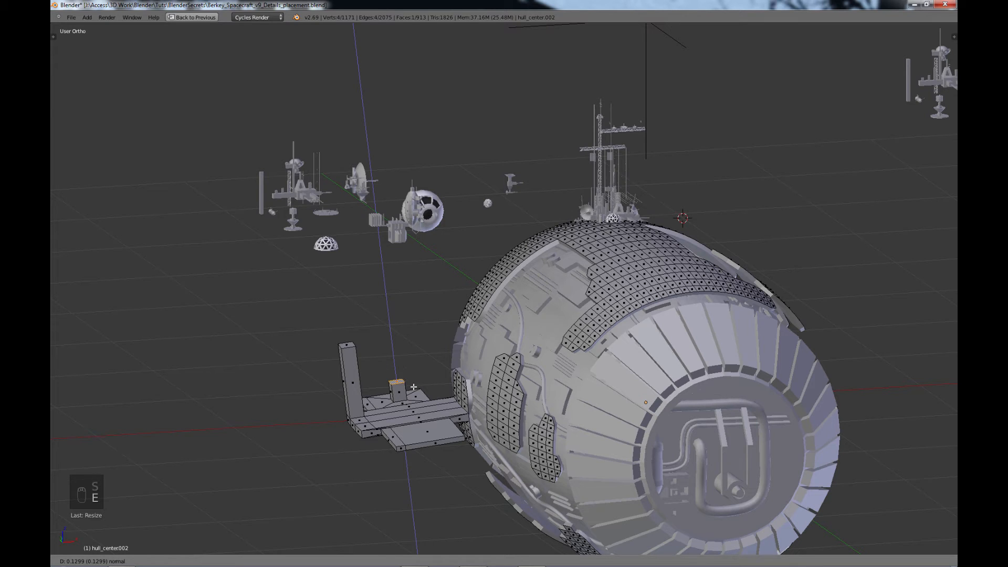
right_click(430, 446)
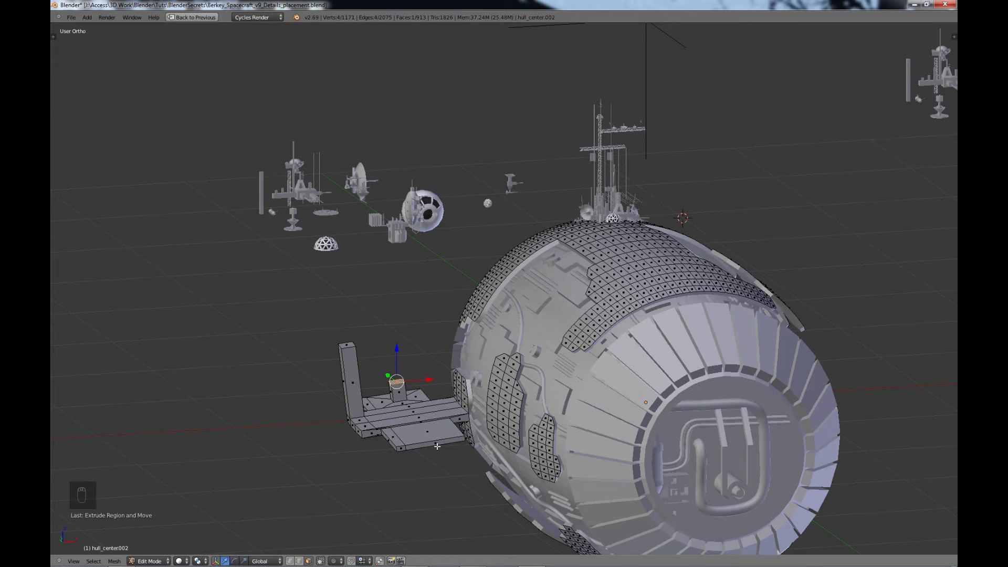
- Inset the top face of the near side plate to about 0.24 scale and extrude it up about 0.61 as a thin post
right_click(428, 436)
key(e)
key(s)
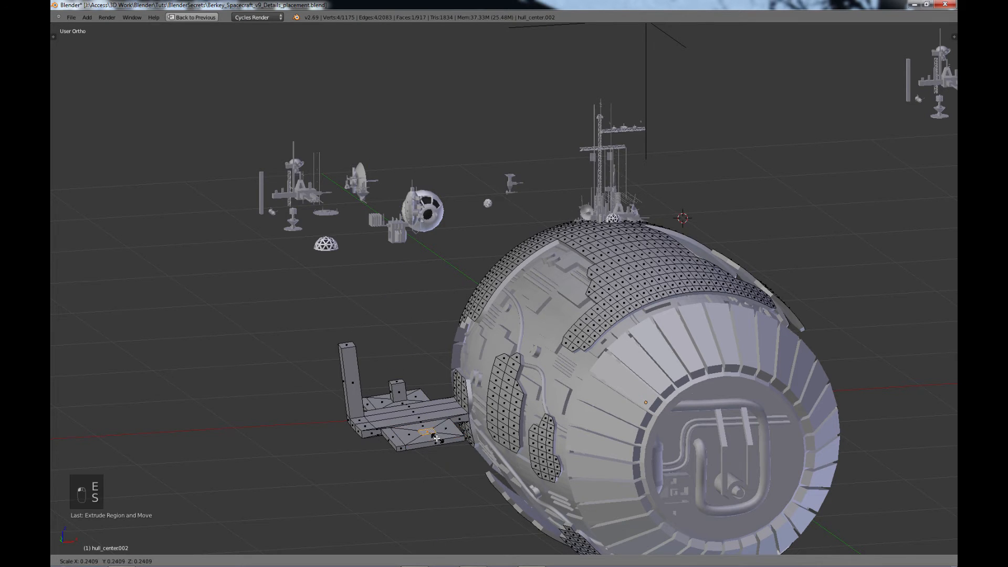
click(432, 436)
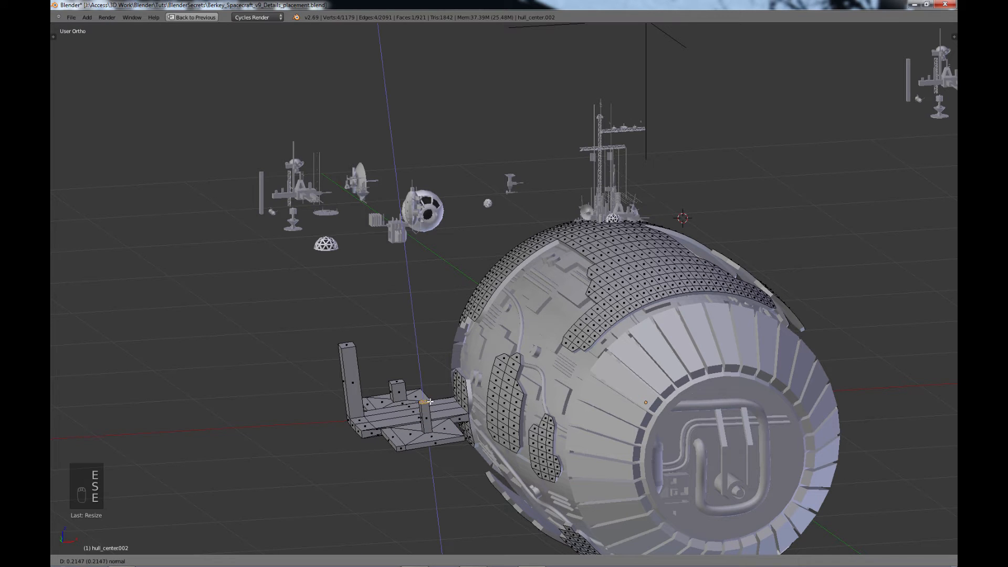
key(e)
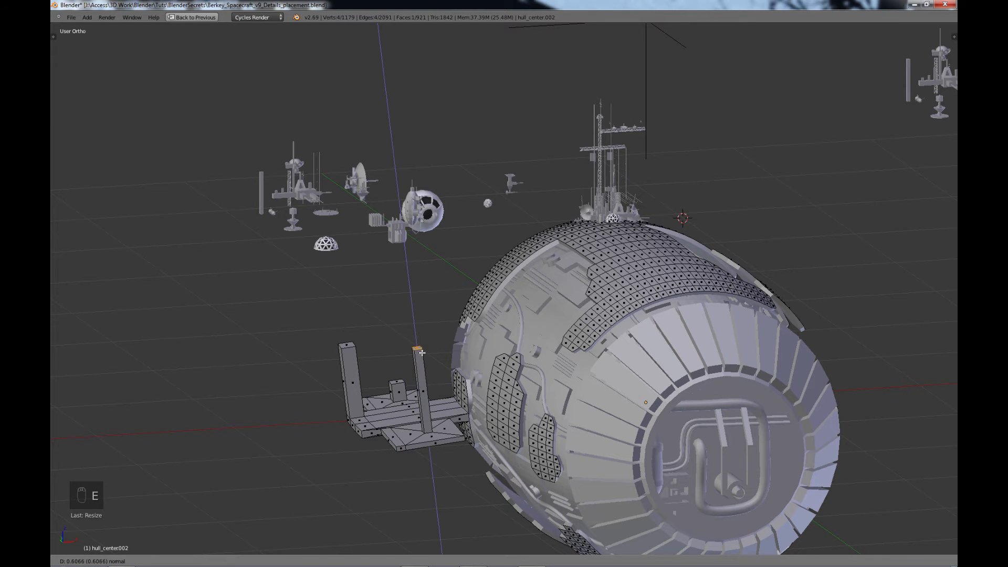
click(422, 353)
- Inset the end face below the tall post on the platform's outer edge and extrude it outward into a thin rod
middle_drag(422, 352, 342, 469)
right_click(335, 440)
key(e)
key(s)
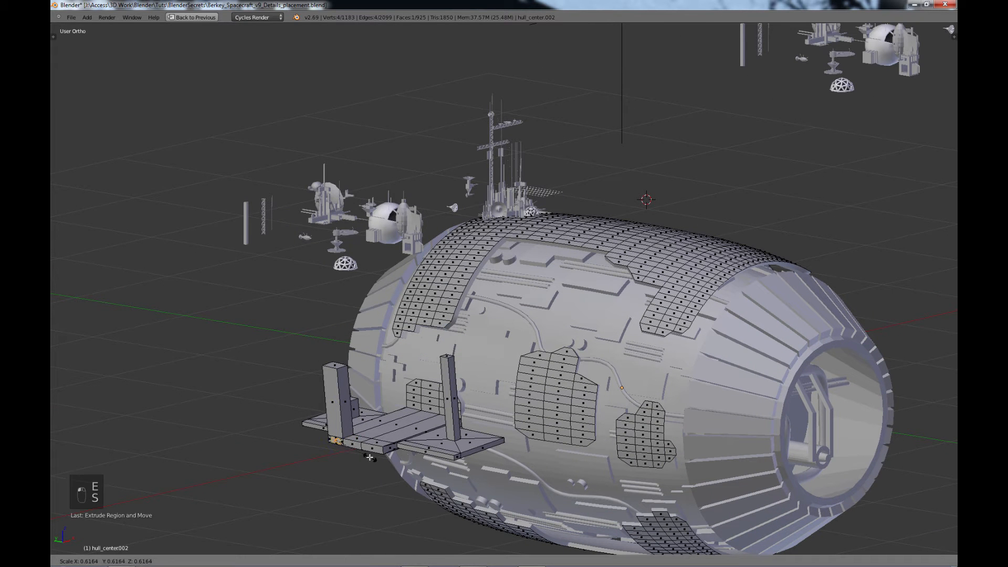
click(355, 451)
key(e)
click(362, 457)
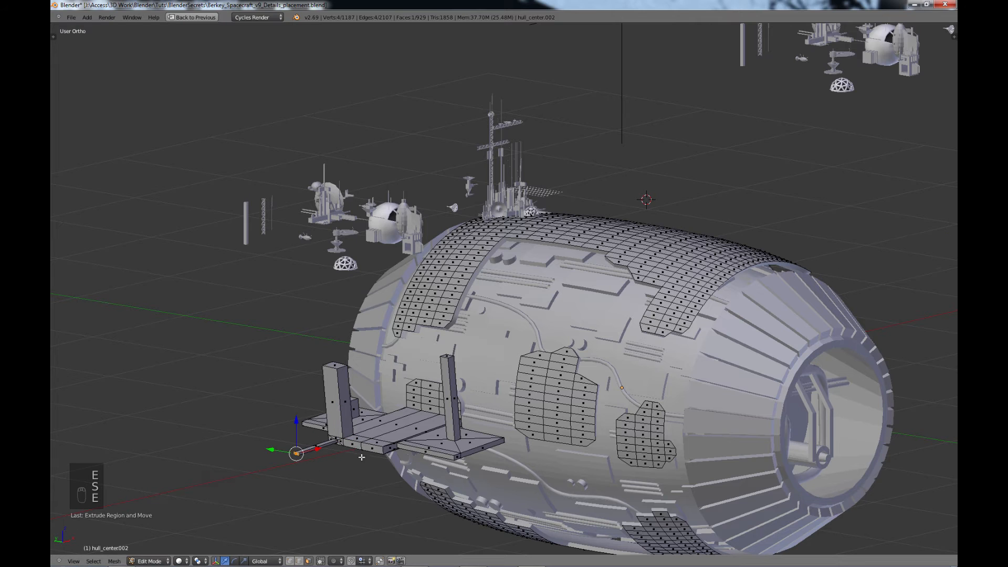
- Inset the middle face of the platform's outer edge to about 0.25 scale and extrude it into a second thin rod
right_click(353, 445)
key(e)
click(354, 447)
key(s)
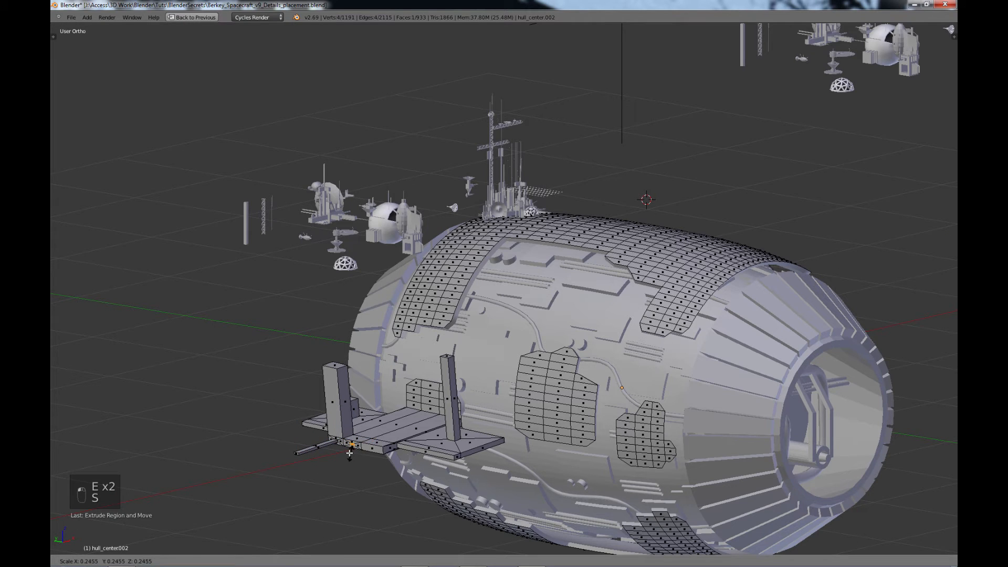
click(349, 452)
key(e)
click(314, 475)
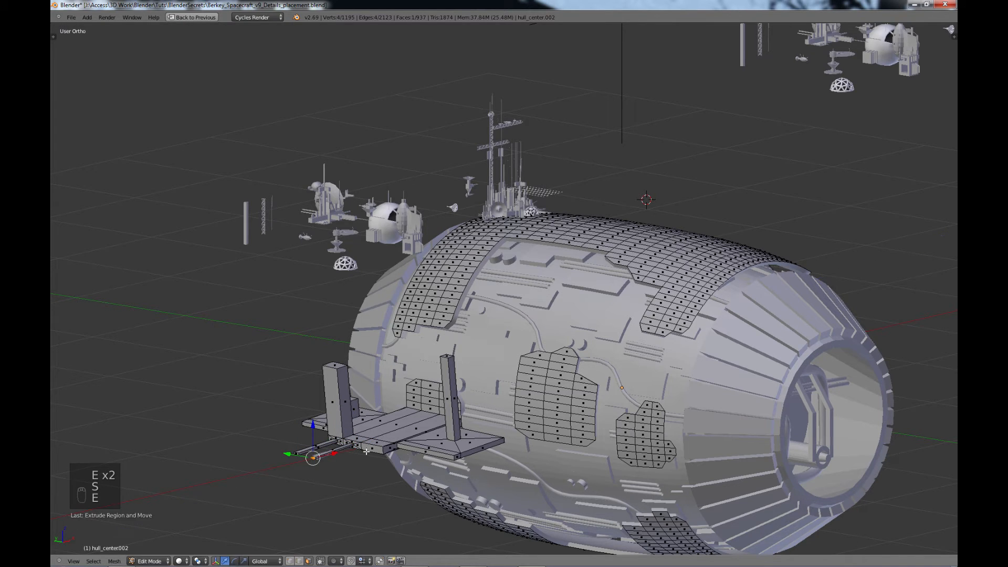
- Inset the remaining end face of the platform's outer edge, extrude it into a third thin rod, and leave Edit Mode
key(e)
click(369, 450)
key(s)
click(371, 463)
key(e)
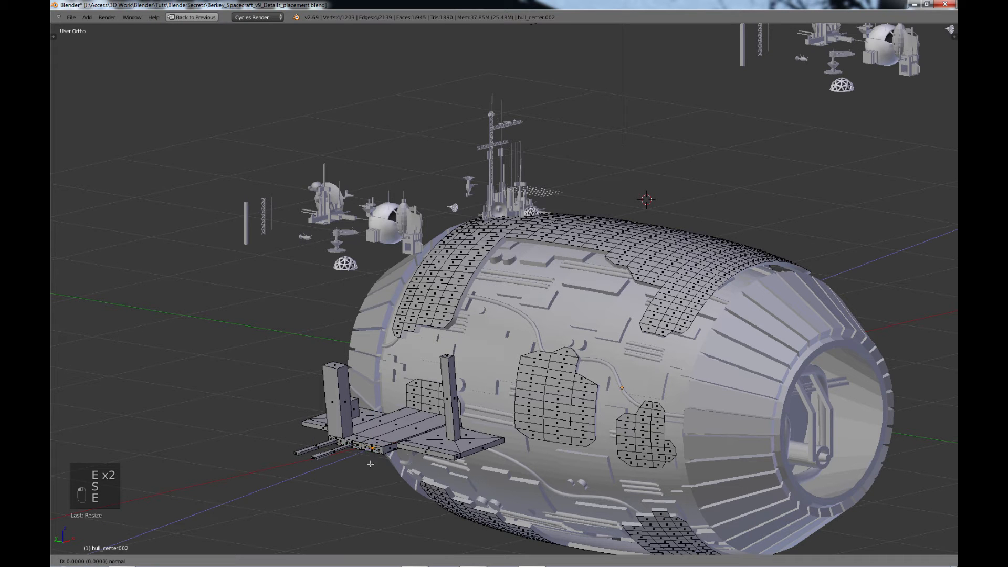
click(344, 477)
middle_drag(344, 477, 558, 466)
middle_drag(547, 359, 471, 240)
key(Tab)
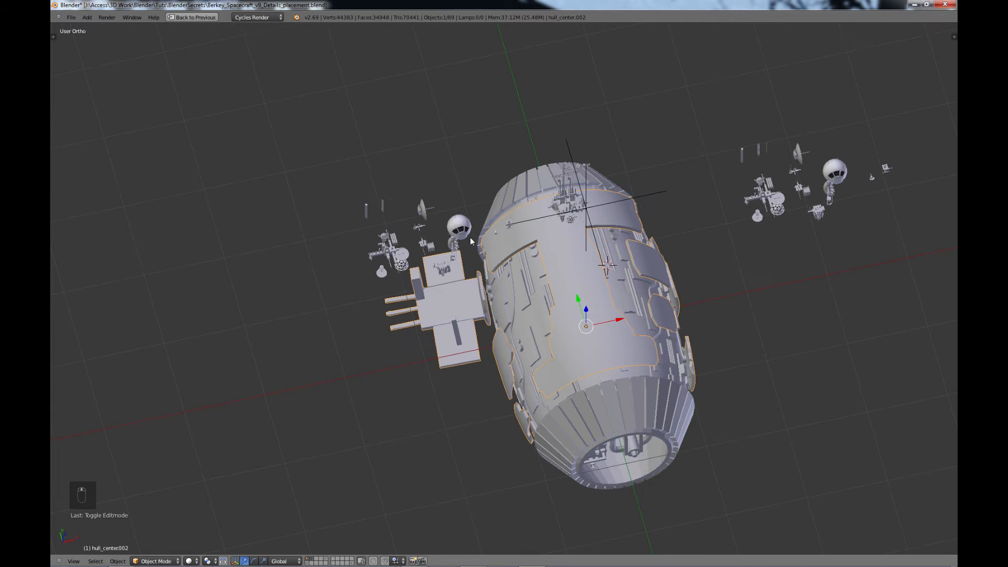
- Move the cockpit sphere over the near side plate in the top view and rotate it slightly
right_click(460, 227)
middle_drag(467, 309, 469, 284)
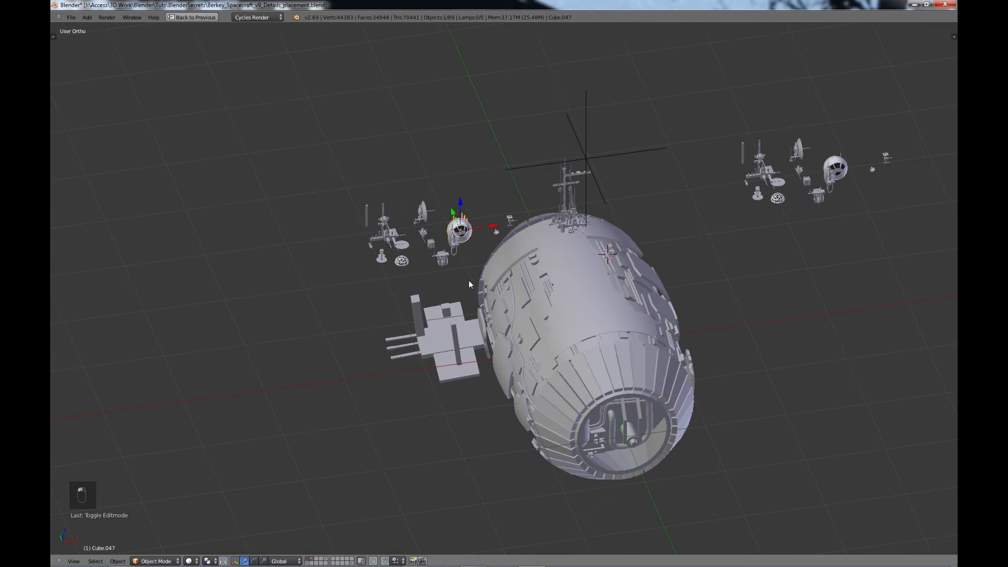
key(KP_7)
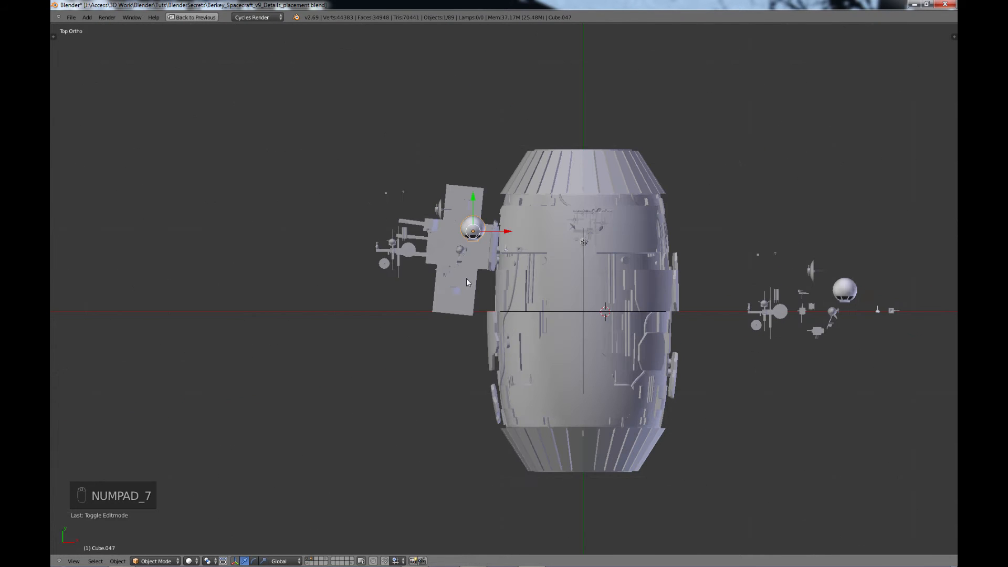
key(g)
click(459, 271)
key(r)
click(459, 281)
- Lower the cockpit sphere onto the near side plate in the front view and tilt it to match the platform's slope
key(KP_1)
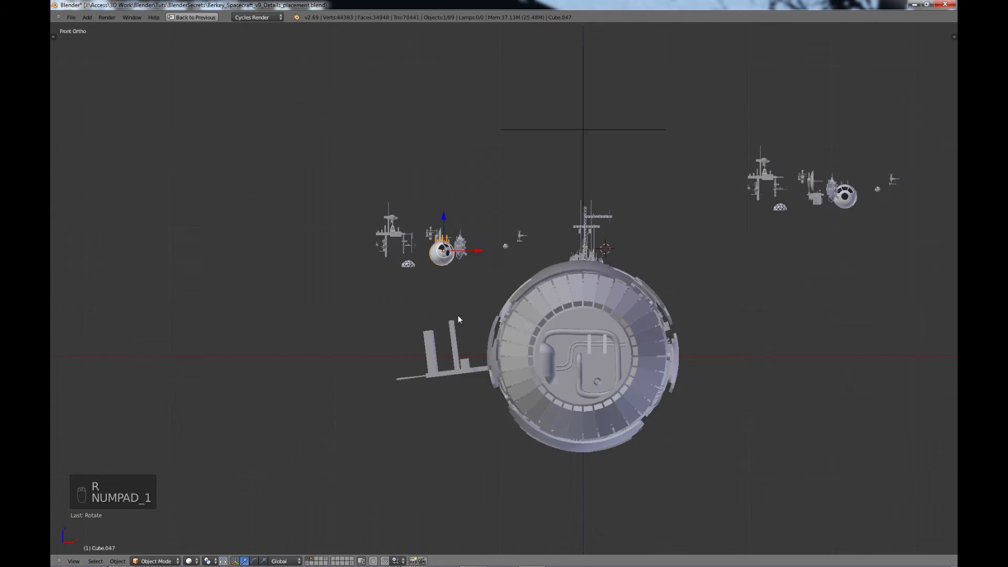
drag(445, 217, 432, 326)
key(r)
click(436, 332)
scroll(463, 382, up, 7)
drag(388, 257, 387, 252)
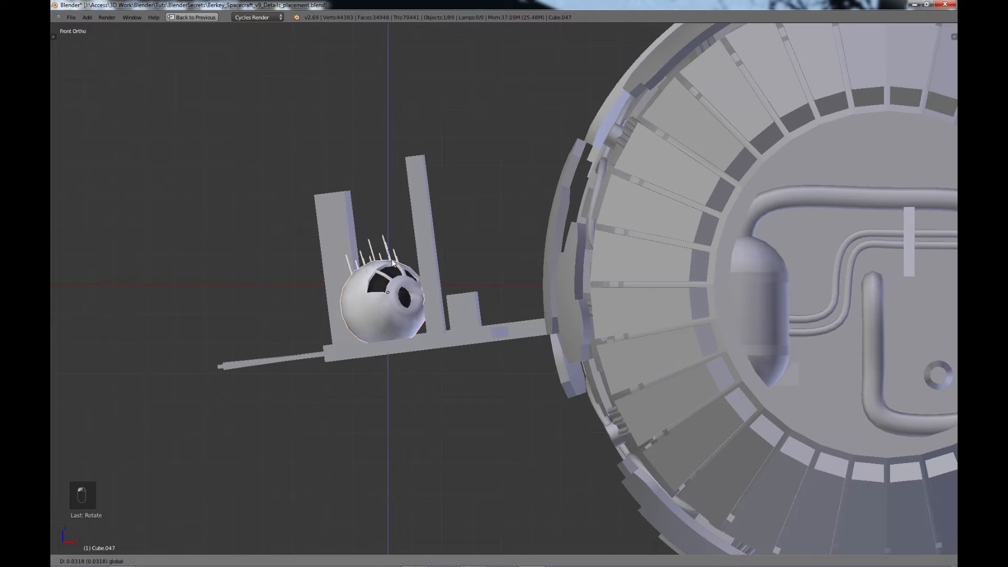
- Bring the boxy machine part down from the loose detail parts onto the platform
scroll(399, 262, down, 3)
middle_drag(398, 252, 410, 280)
right_click(437, 78)
key(e)
key(g)
click(511, 313)
- Move the geodesic dome over the platform near the hull and raise it clear of the surface
right_click(361, 88)
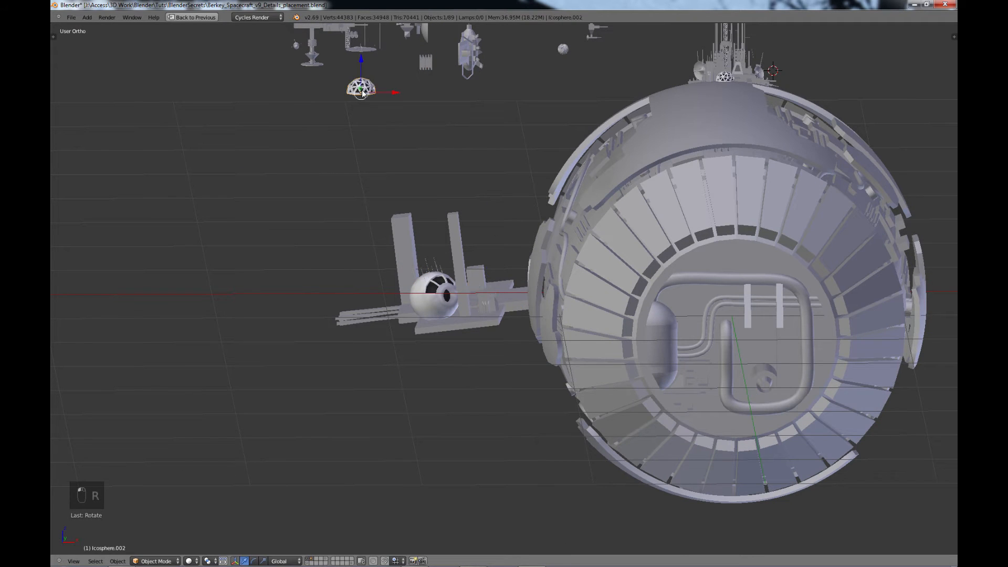
key(g)
click(496, 288)
middle_drag(495, 294, 499, 255)
key(g)
key(z)
click(497, 208)
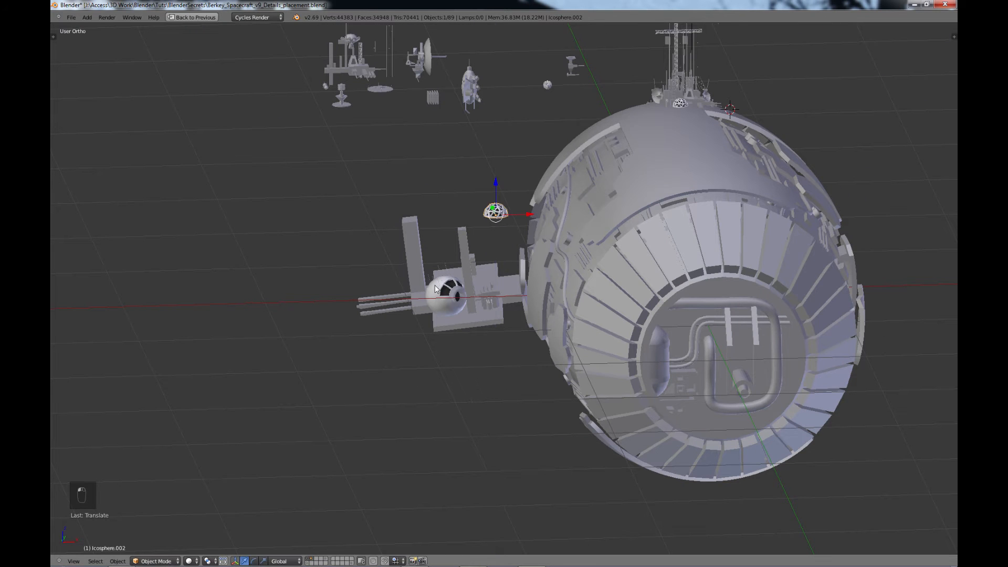
- Raise the cockpit sphere and the boxy machine part clear above the platform
drag(443, 262, 449, 247)
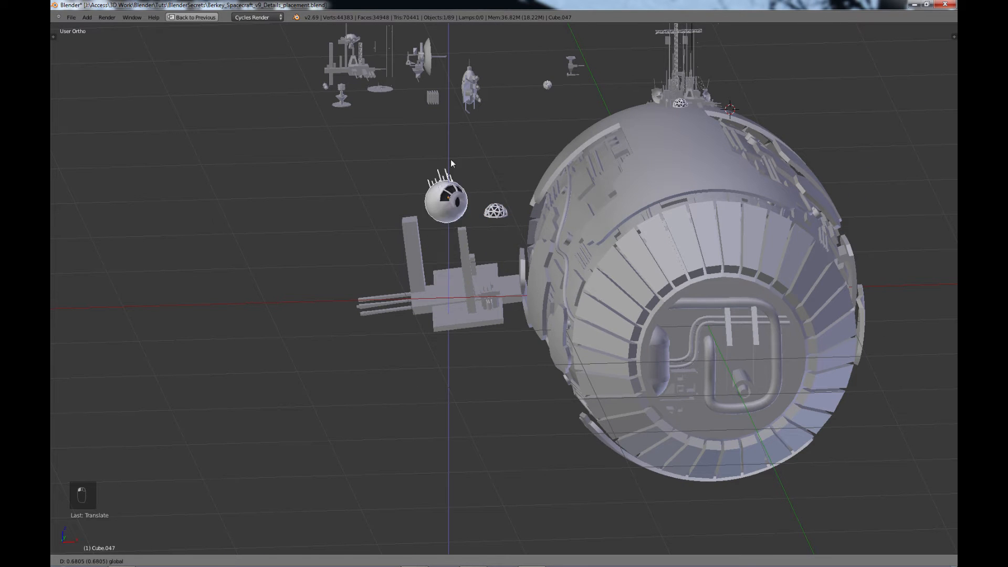
drag(451, 160, 450, 145)
drag(491, 271, 485, 195)
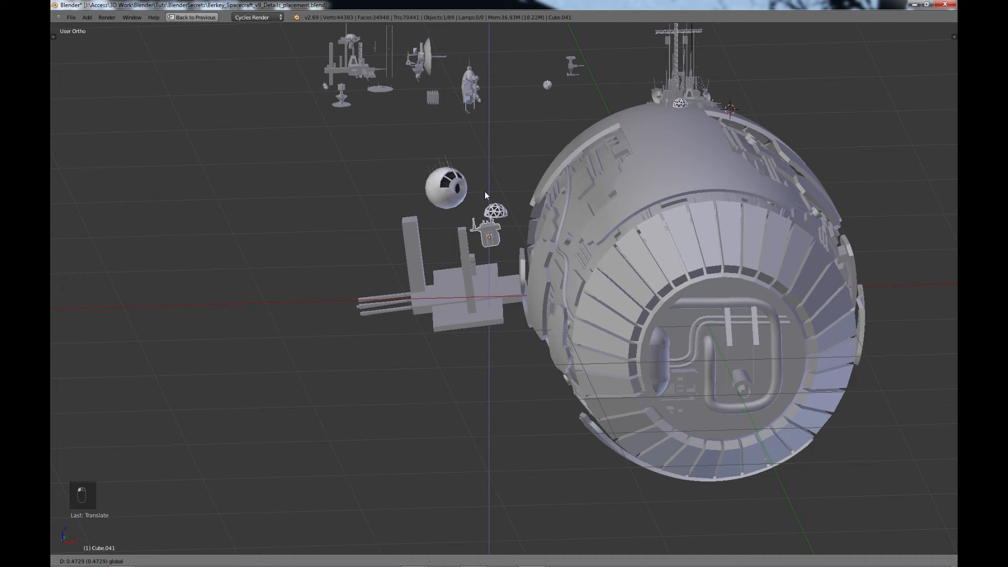
drag(484, 160, 483, 142)
- Select all faces of the side platform with its posts and rods, and rotate them about 7.84° in the front view to level the platform
middle_drag(461, 283, 462, 313)
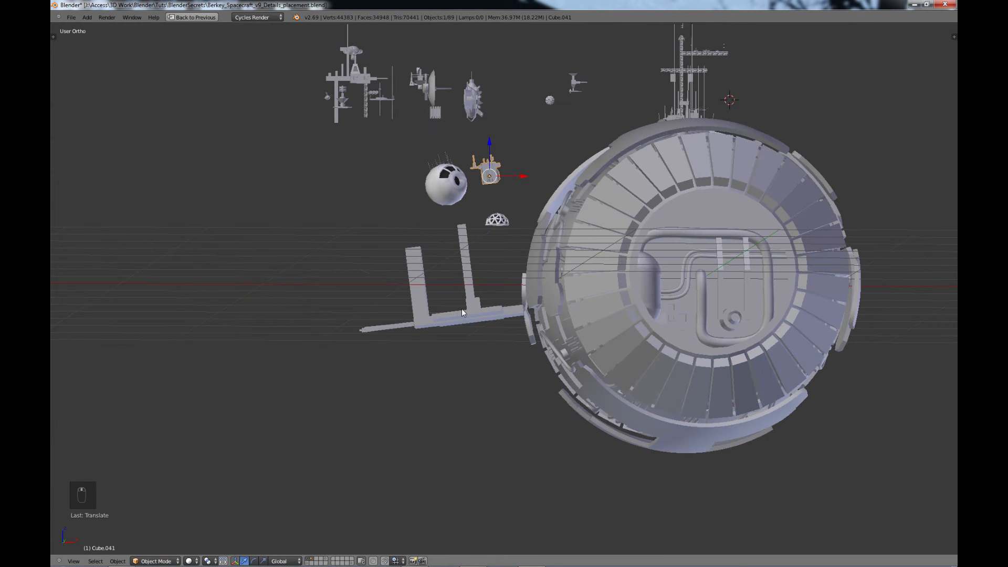
right_click(472, 304)
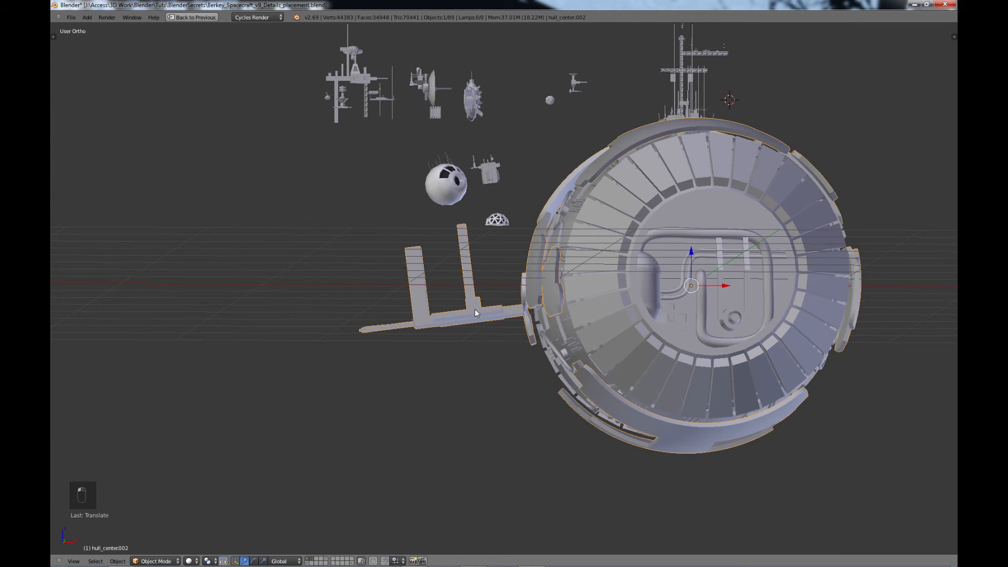
key(Tab)
middle_drag(473, 305, 441, 288)
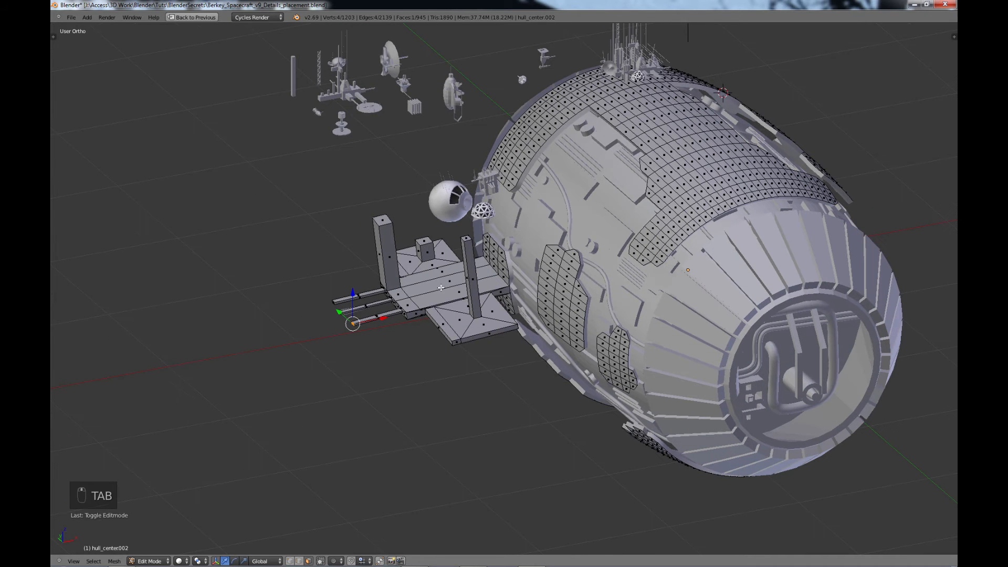
drag(472, 295, 439, 262)
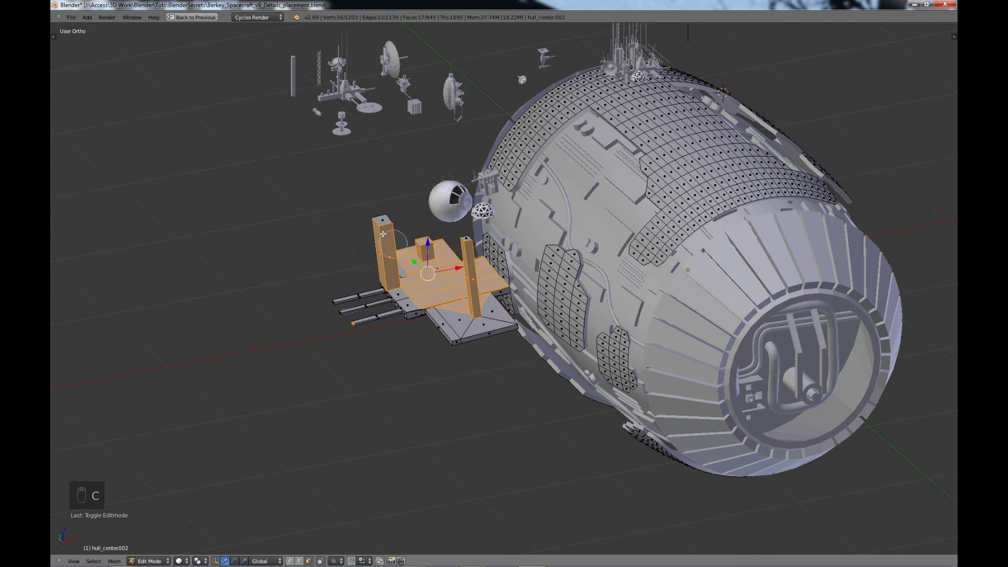
drag(365, 308, 411, 295)
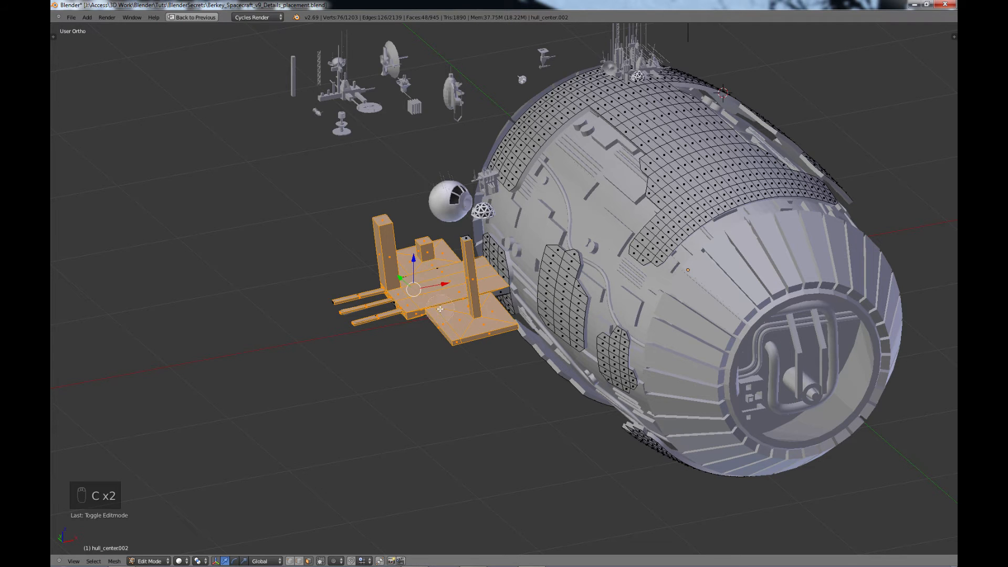
middle_drag(479, 365, 473, 297)
key(c)
drag(466, 310, 423, 347)
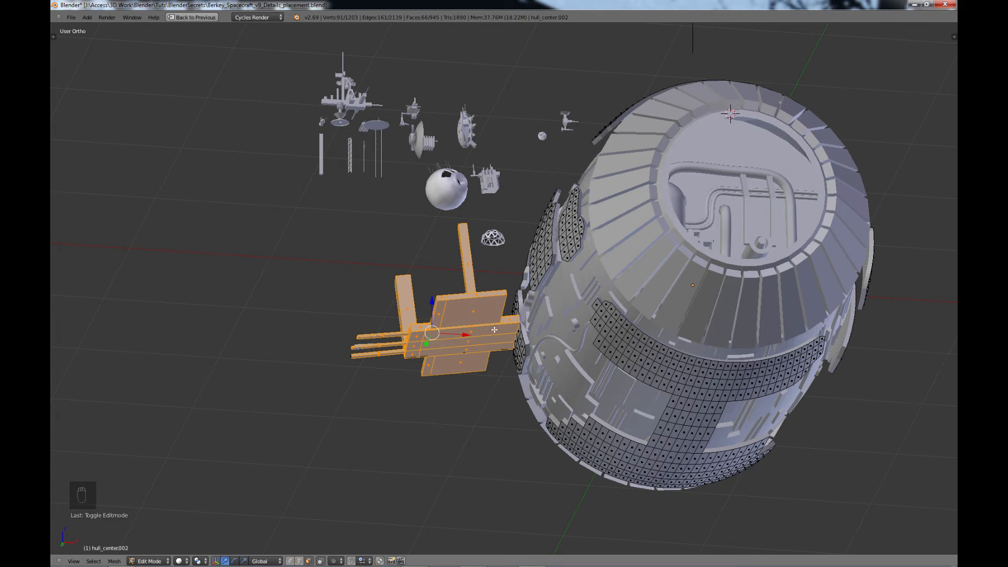
middle_drag(494, 330, 676, 354)
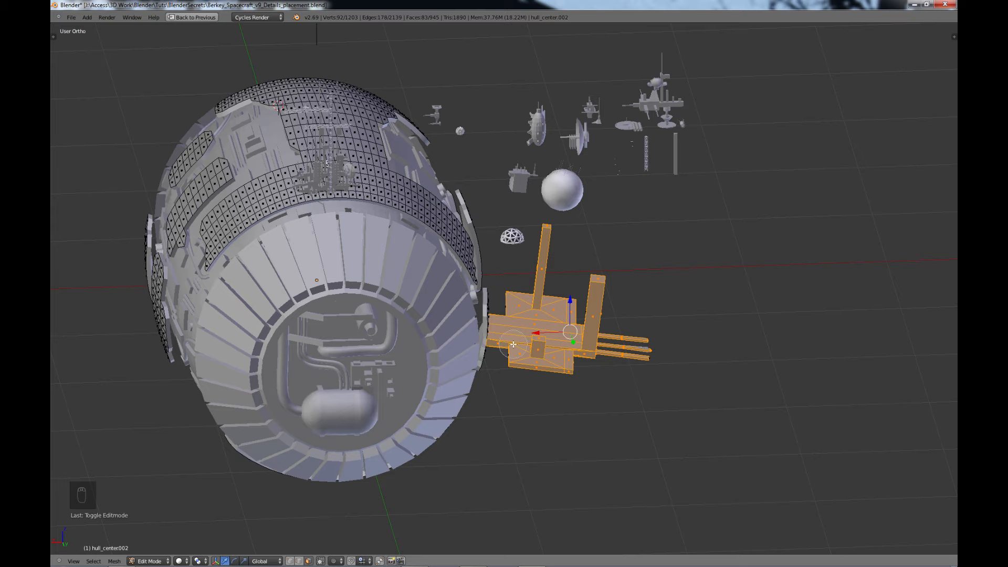
middle_drag(540, 339, 356, 341)
key(KP_1)
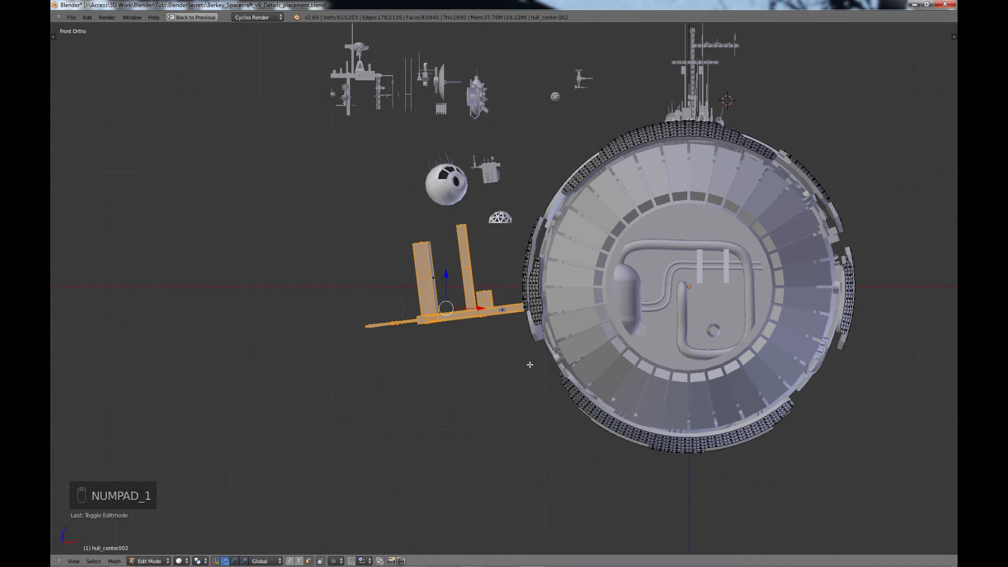
key(r)
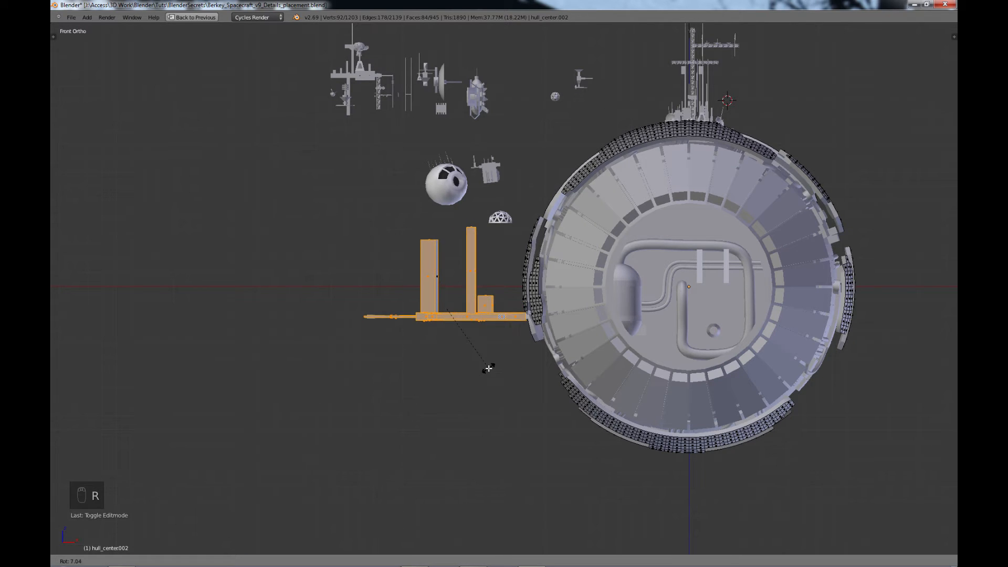
click(487, 368)
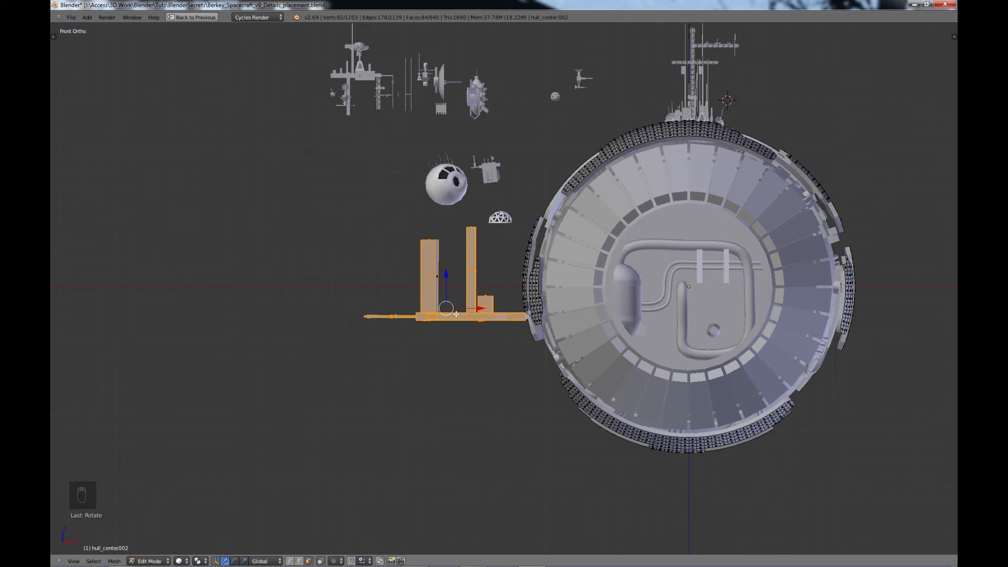
- Adjust the platform's height slightly where it meets the hull plate, deselect everything and leave Edit Mode
drag(447, 282, 449, 272)
click(450, 267)
middle_drag(450, 267, 547, 376)
scroll(547, 375, up, 3)
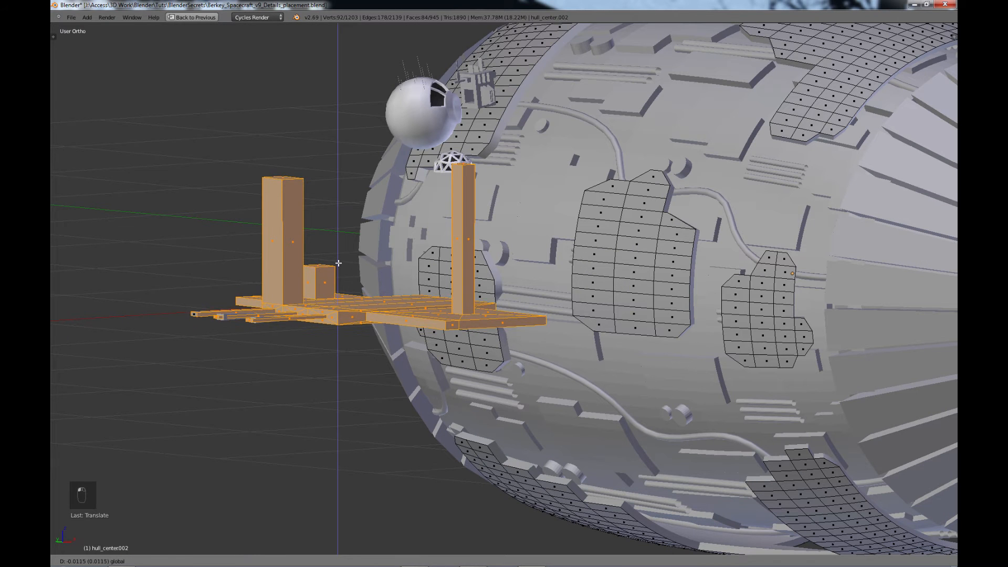
scroll(606, 357, down, 3)
key(a)
middle_drag(606, 358, 509, 361)
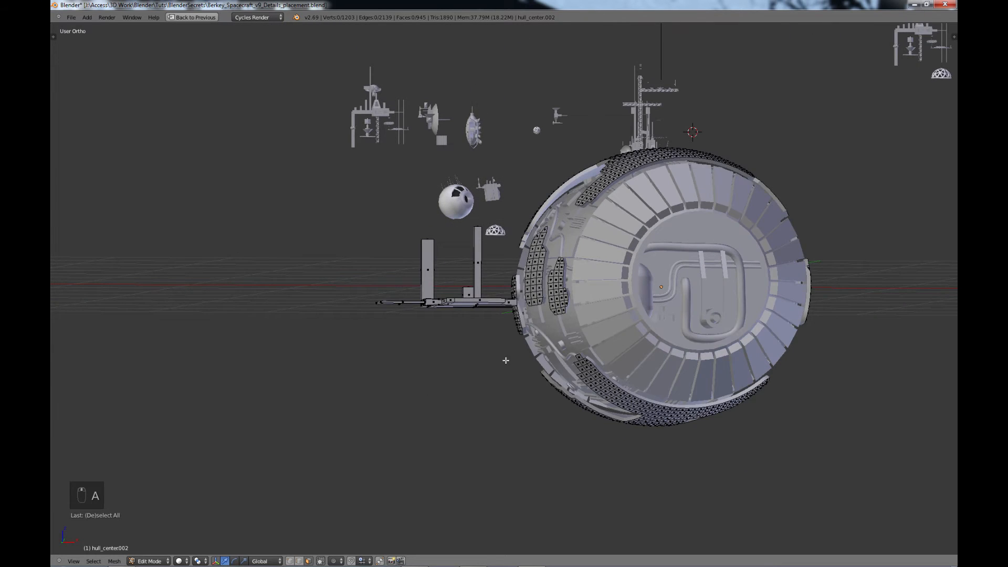
key(KP_1)
scroll(505, 360, up, 3)
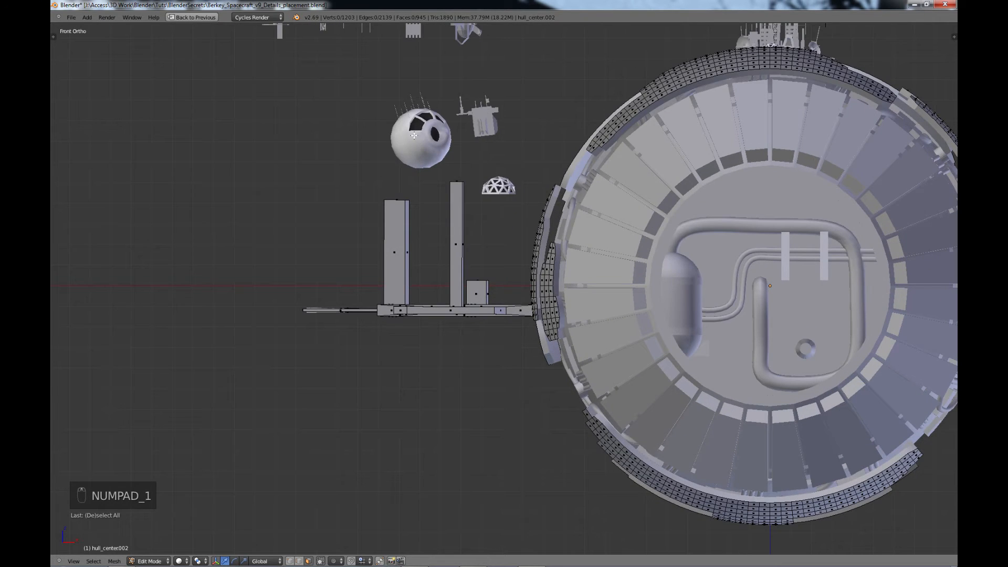
key(Tab)
- Lower the cockpit sphere onto the platform beside the tall post and rotate it upright
right_click(431, 133)
drag(428, 105, 428, 249)
key(r)
click(462, 320)
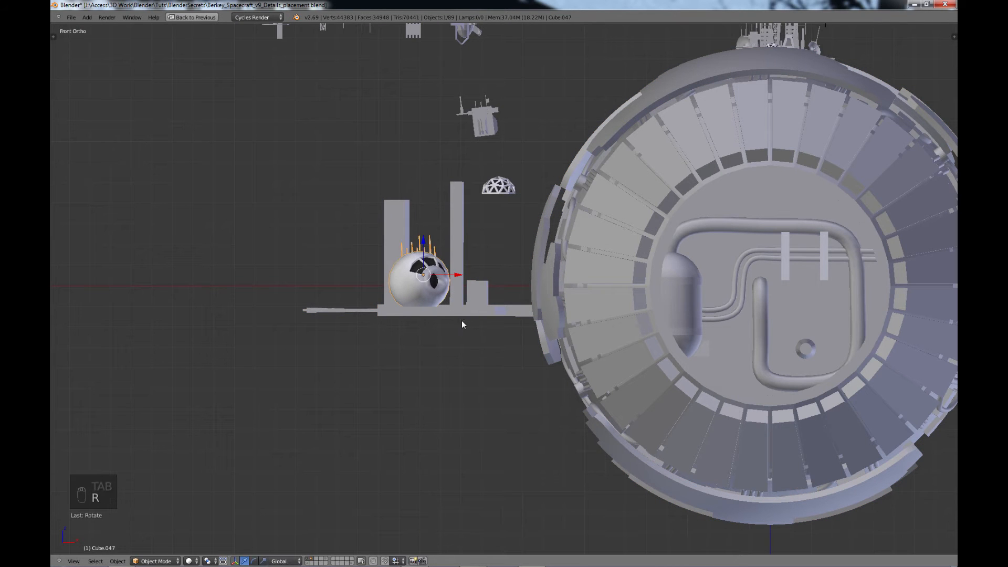
- Lower the geodesic dome until its base rests on the platform surface
key(KP_7)
middle_drag(474, 361, 489, 252)
right_click(492, 186)
drag(491, 174, 491, 280)
middle_drag(492, 263, 490, 274)
scroll(490, 262, up, 3)
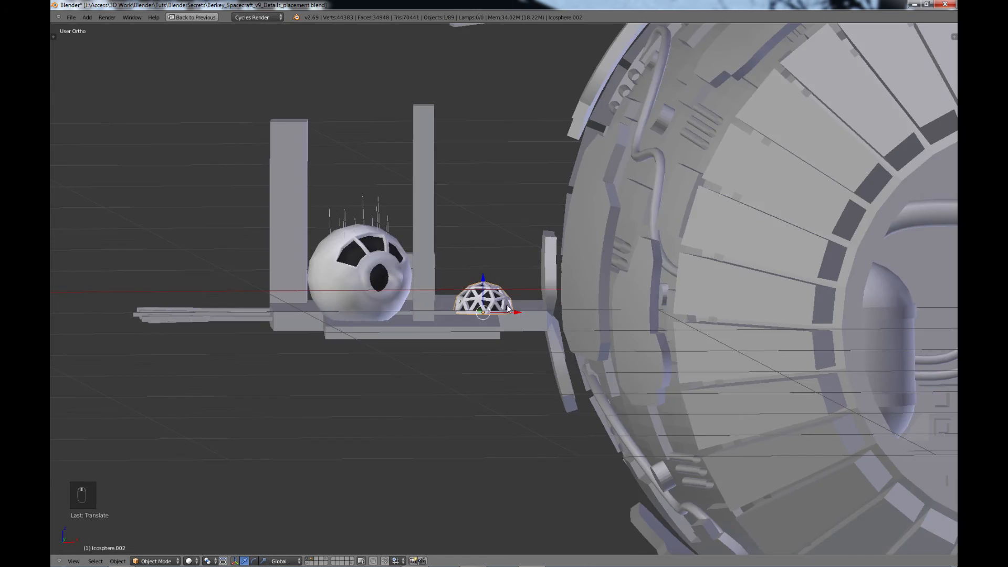
- Reposition the dome on the platform's inner end next to the hull plate in the top view and rescale it
middle_drag(490, 142, 482, 215)
key(KP_7)
shift+middle_drag(499, 153, 474, 340)
drag(471, 340, 527, 242)
key(s)
click(528, 301)
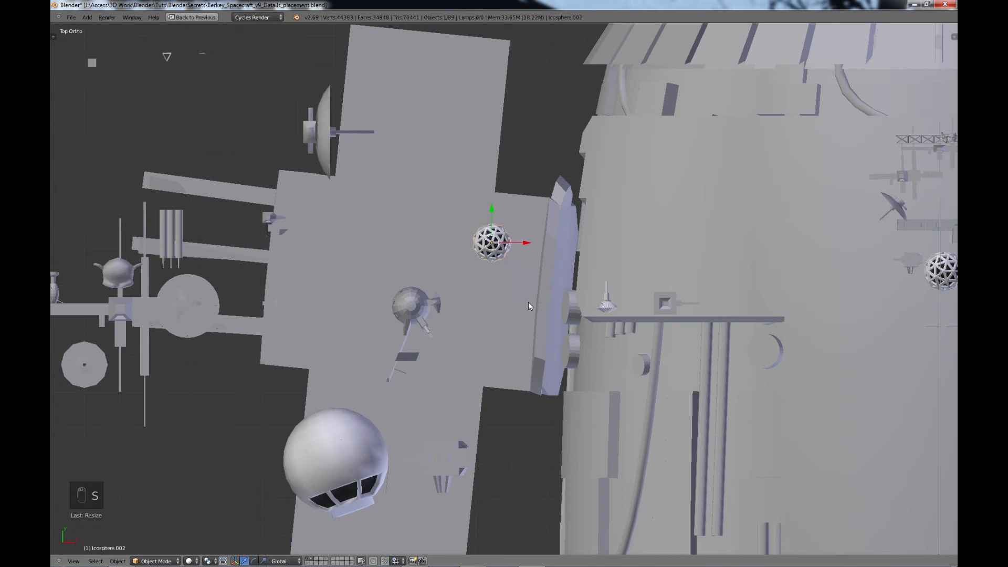
- Duplicate the dome twice to form a row of three along the platform's hull-side end
middle_drag(528, 301, 503, 355)
key(shift+d)
click(500, 336)
drag(489, 209, 493, 295)
key(shift+f)
key(shift+d)
click(492, 253)
- Lower the boxy machine part onto the near side plate beside the thin post
middle_drag(492, 295, 420, 194)
right_click(284, 158)
drag(271, 146, 350, 378)
middle_drag(362, 399, 483, 367)
scroll(483, 367, down, 3)
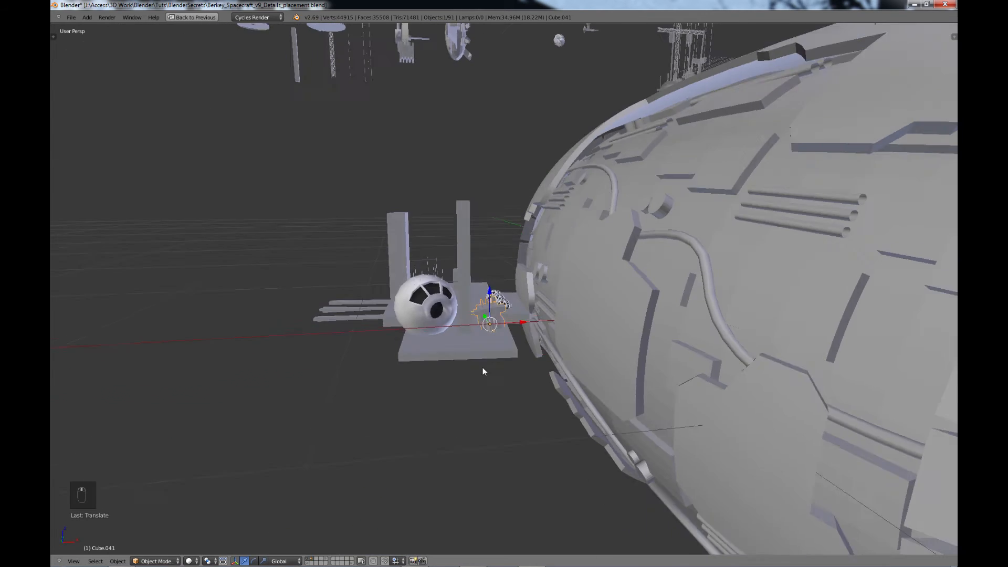
- Rotate the boxy machine part upright in the front view so it stands square on the platform
key(KP_1)
key(r)
click(502, 306)
scroll(552, 312, up, 5)
key(KP_1)
key(r)
click(651, 372)
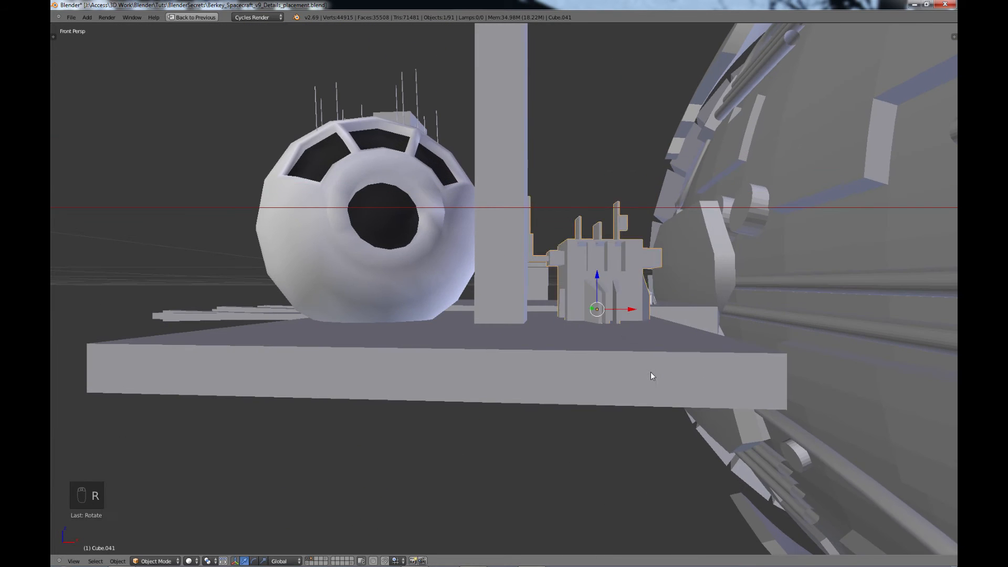
- Rescale the boxy machine part and adjust its height so it sits on the near side plate
key(KP_5)
shift+middle_drag(650, 371, 531, 365)
key(s)
drag(469, 283, 467, 277)
click(562, 322)
middle_drag(467, 277, 492, 425)
scroll(492, 425, down, 3)
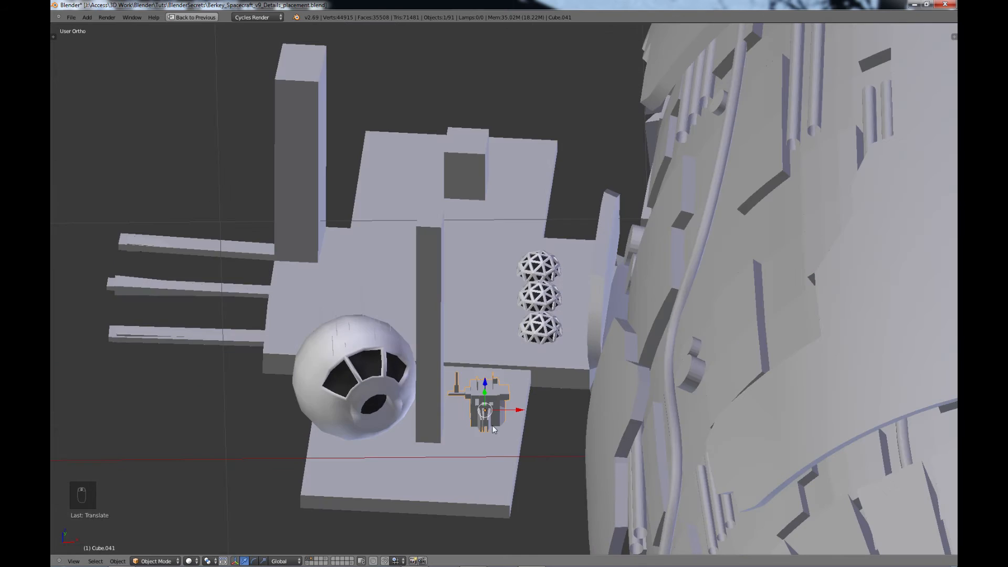
- Duplicate the boxy machine part onto the far side plate beside the block and scale the copy down
key(KP_7)
key(shift+d)
click(501, 481)
drag(502, 480, 456, 63)
middle_drag(425, 381, 231, 428)
key(s)
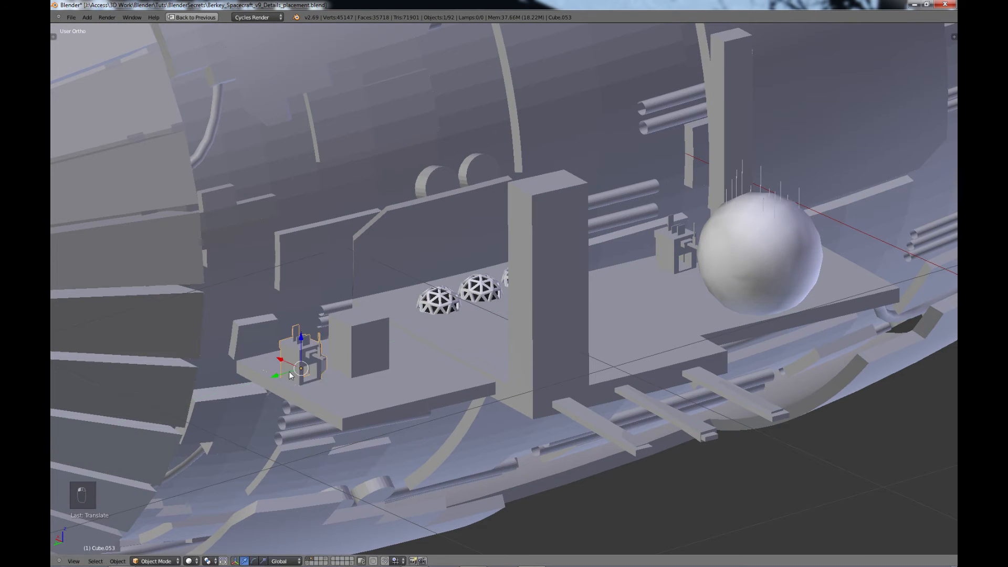
click(282, 340)
- Place further duplicates of the small machine part around the block on the far side plate
key(shift+d)
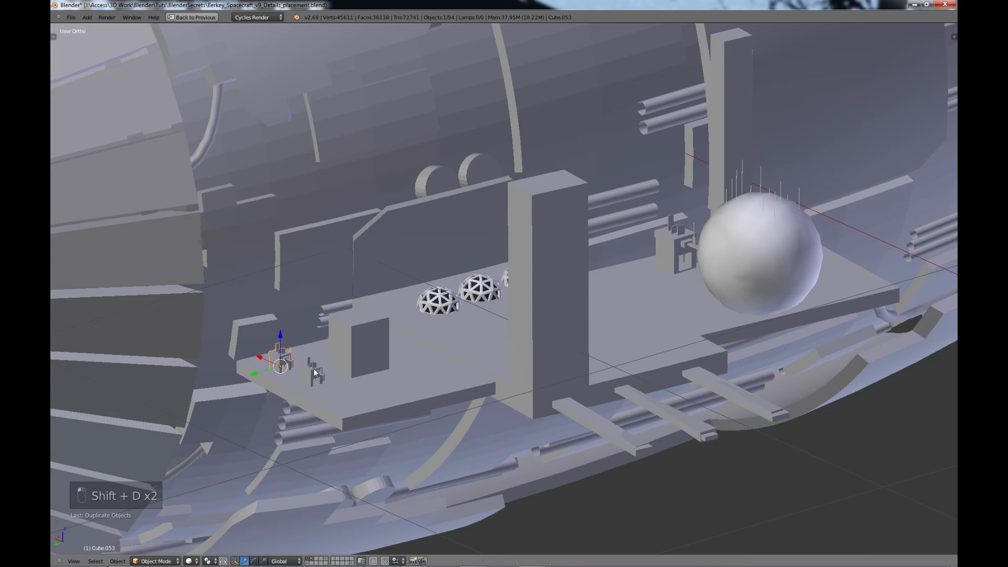
key(Tab)
key(Tab)
key(shift+d)
click(304, 374)
- Bring the upright disc-shaped detail part down onto the middle of the platform behind the thin post
middle_drag(397, 403, 325, 520)
scroll(316, 406, down, 3)
right_click(473, 124)
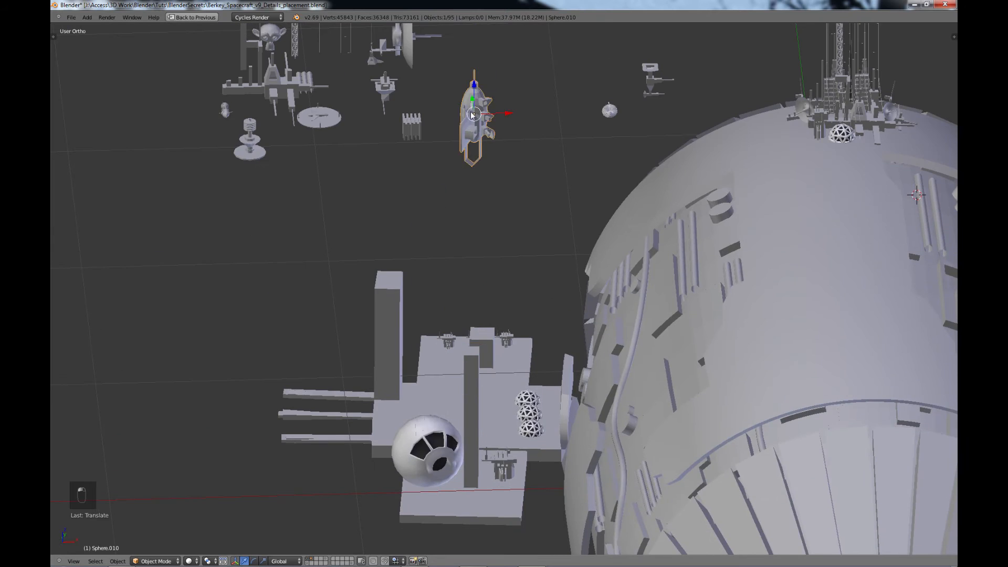
drag(475, 84, 475, 368)
middle_drag(567, 400, 506, 315)
drag(462, 350, 462, 356)
scroll(462, 356, down, 2)
- Move the lattice truss down near the platform and rotate it 90° about X and 90° about Z
right_click(378, 105)
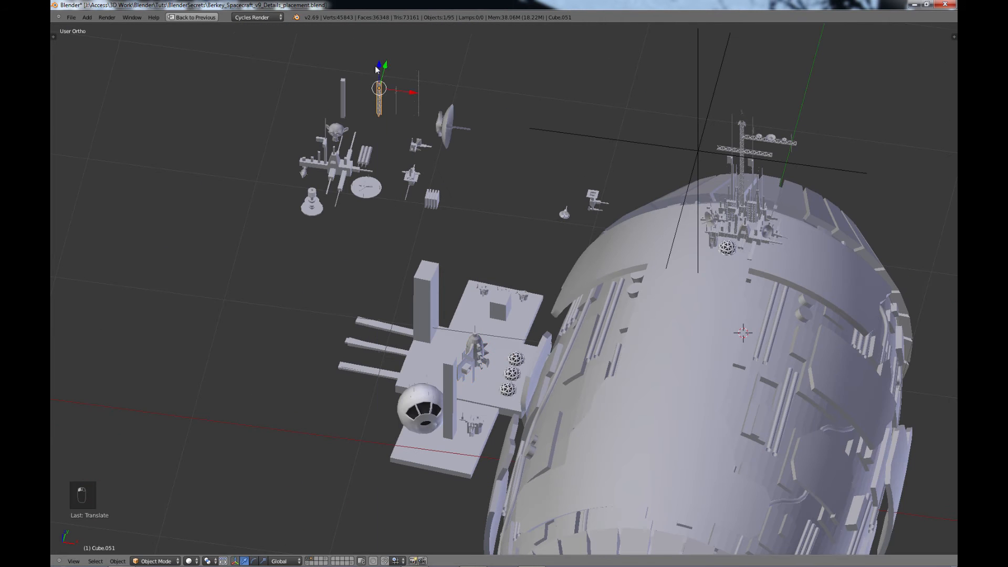
drag(377, 67, 378, 251)
key(r)
key(x)
key(9)
key(0)
key(Return)
key(r)
key(z)
key(9)
key(0)
key(Return)
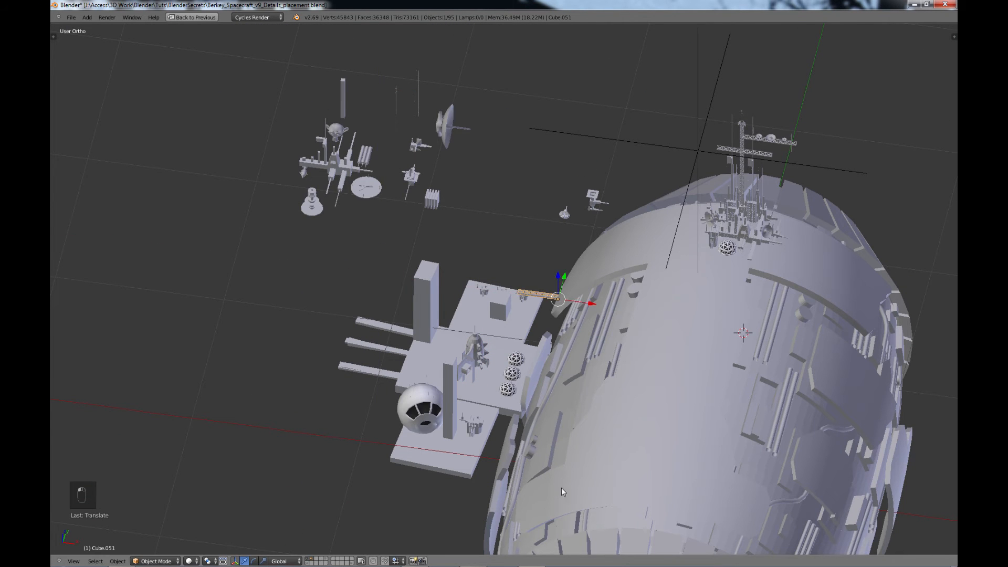
- Position the horizontal truss above the platform with its inner end against the hull
middle_drag(562, 492, 525, 263)
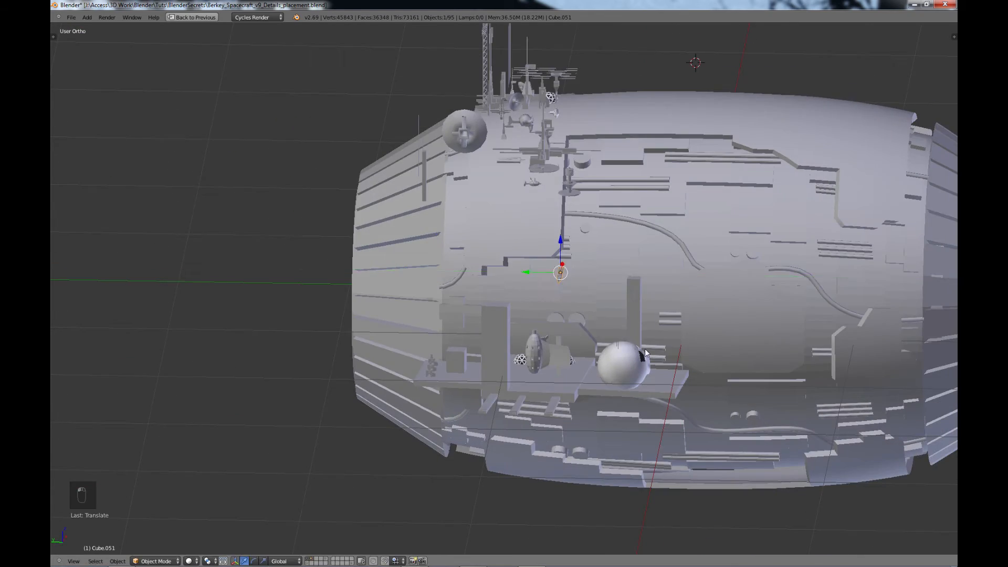
middle_drag(646, 353, 447, 315)
key(g)
click(446, 275)
middle_drag(446, 275, 607, 284)
key(g)
key(x)
click(614, 286)
- Increase the truss's Array count to lengthen it outward, and place a parallel duplicate directly above it
key(ctrl+Up)
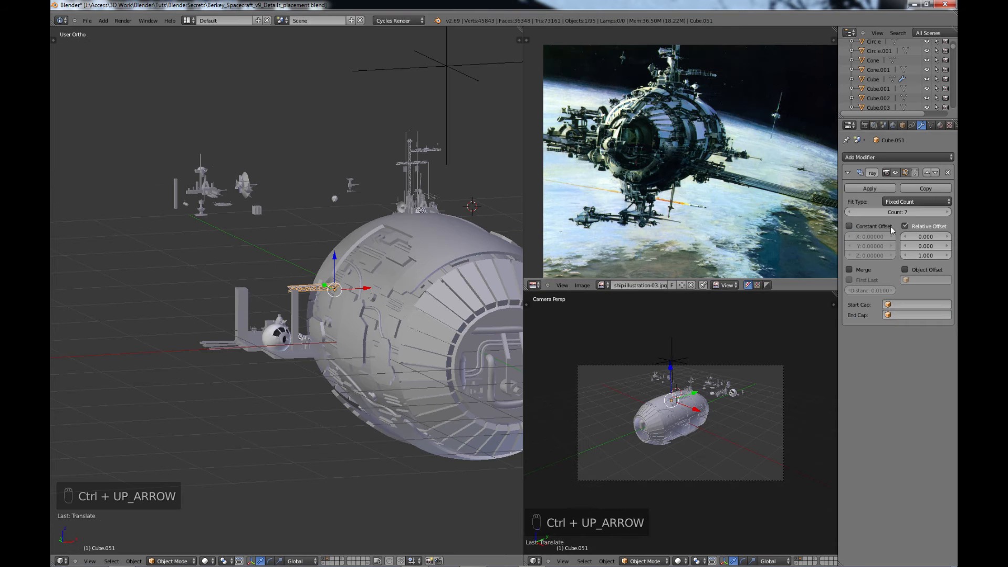
drag(895, 212, 913, 212)
scroll(352, 334, down, 1)
middle_drag(352, 334, 334, 332)
scroll(333, 332, up, 1)
key(shift+d)
right_click(333, 331)
drag(329, 254, 329, 240)
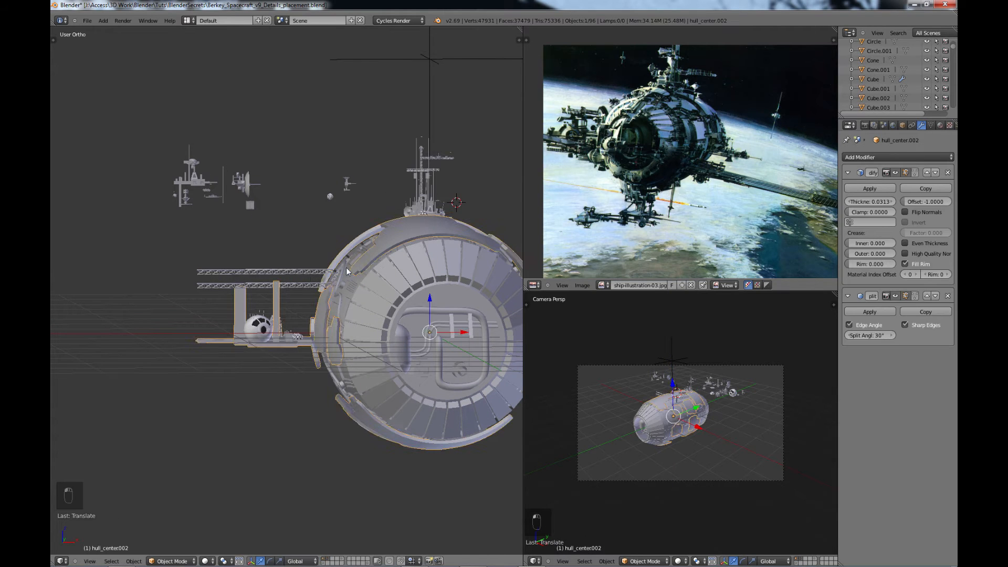
- Duplicate the two stacked trusses and offset the copies to form a second parallel pair above the side platform
drag(364, 273, 363, 273)
middle_drag(346, 276, 436, 281)
scroll(368, 281, up, 3)
shift+right_click(319, 285)
key(shift+d)
right_click(322, 281)
drag(333, 269, 372, 271)
key(shift+d)
right_click(289, 268)
middle_drag(401, 337, 380, 342)
key(x)
click(342, 394)
- Bring the mast-and-beam detail part down from the spare parts to the outer ends of the platform's horizontal rods
right_click(275, 202)
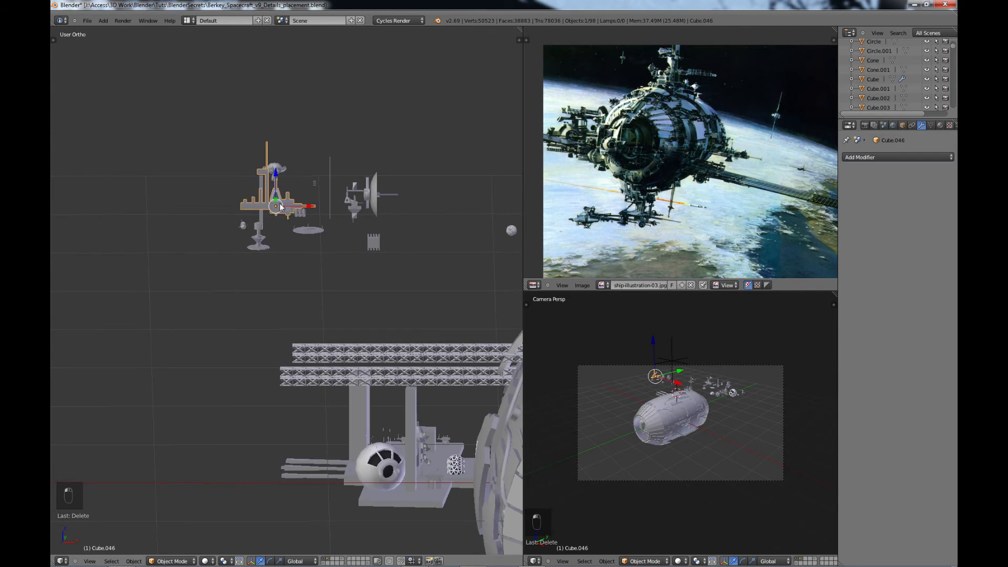
key(g)
click(419, 423)
key(KP_1)
drag(416, 373, 416, 418)
drag(448, 453, 347, 452)
drag(316, 420, 316, 427)
middle_drag(316, 427, 401, 460)
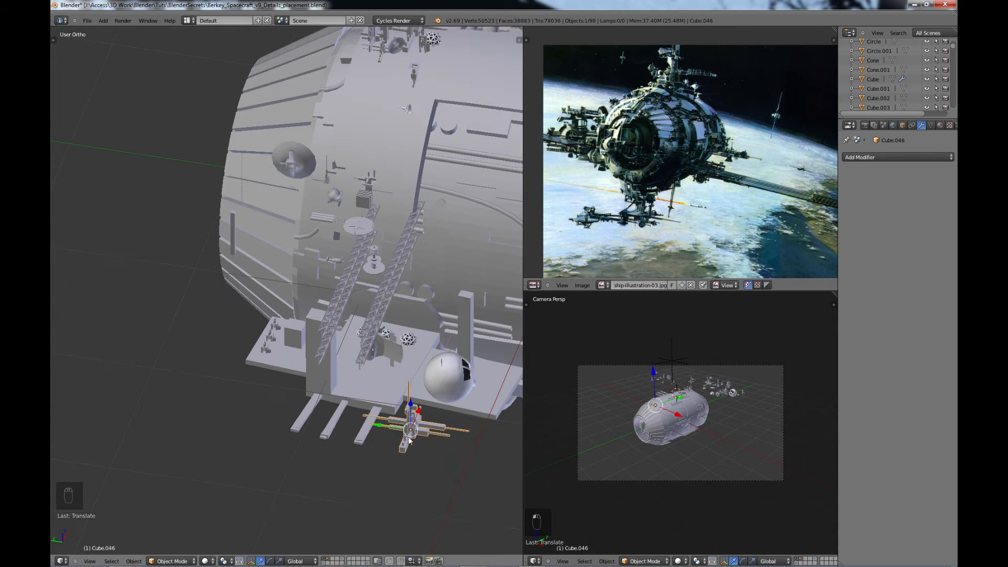
drag(422, 411, 313, 452)
middle_drag(383, 440, 395, 476)
- Rotate the mast-and-beam part slightly in top view to line up with the rods and seat it against their ends
key(KP_7)
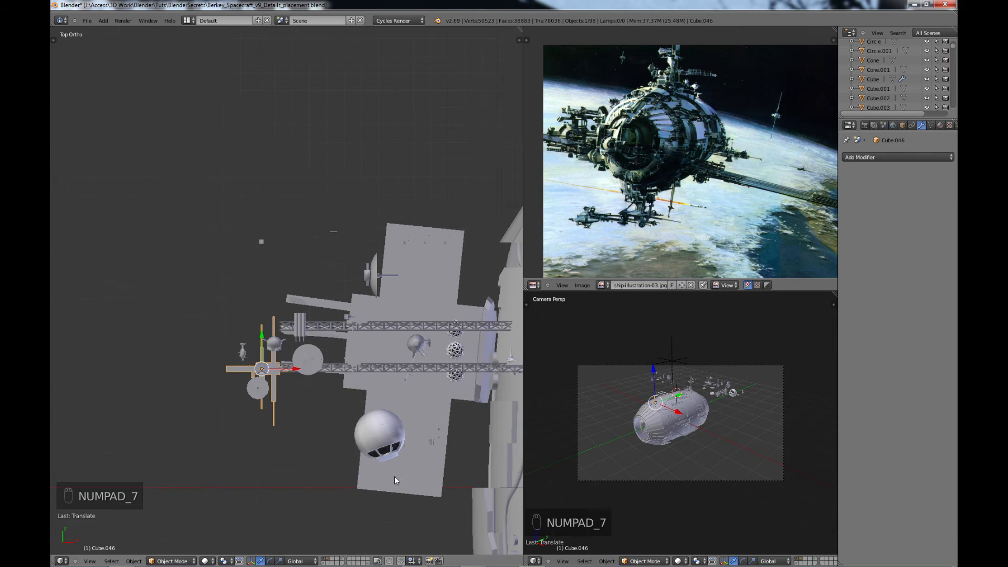
key(r)
click(290, 449)
key(g)
click(292, 446)
middle_drag(304, 441, 441, 475)
- Bring the small round-based stand part down onto the platform's front edge beside the windowed sphere
right_click(273, 223)
key(KP_1)
key(g)
click(363, 458)
drag(351, 359, 446, 364)
middle_drag(630, 420, 572, 426)
middle_drag(413, 432, 273, 386)
drag(251, 311, 252, 311)
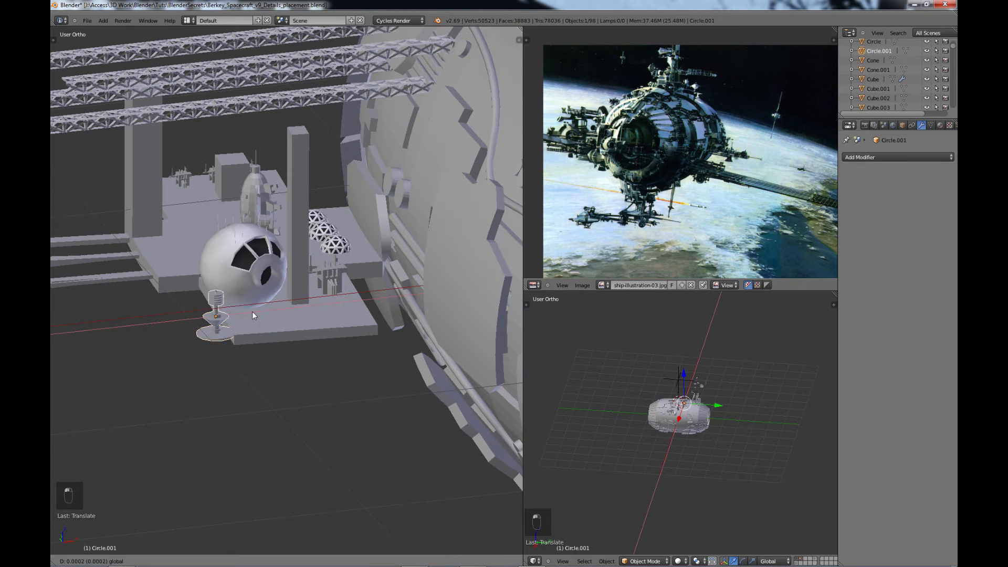
drag(249, 275, 252, 277)
- Duplicate the round-based stand twice along X, spreading the copies across the platform's front edge
key(shift+d)
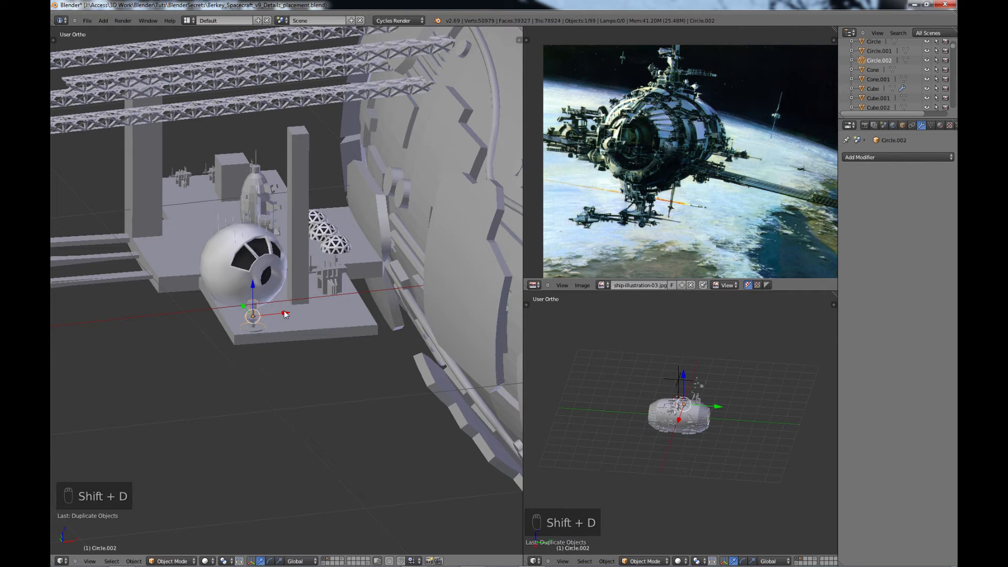
key(x)
click(313, 310)
key(ctrl+Up)
middle_drag(470, 399, 448, 445)
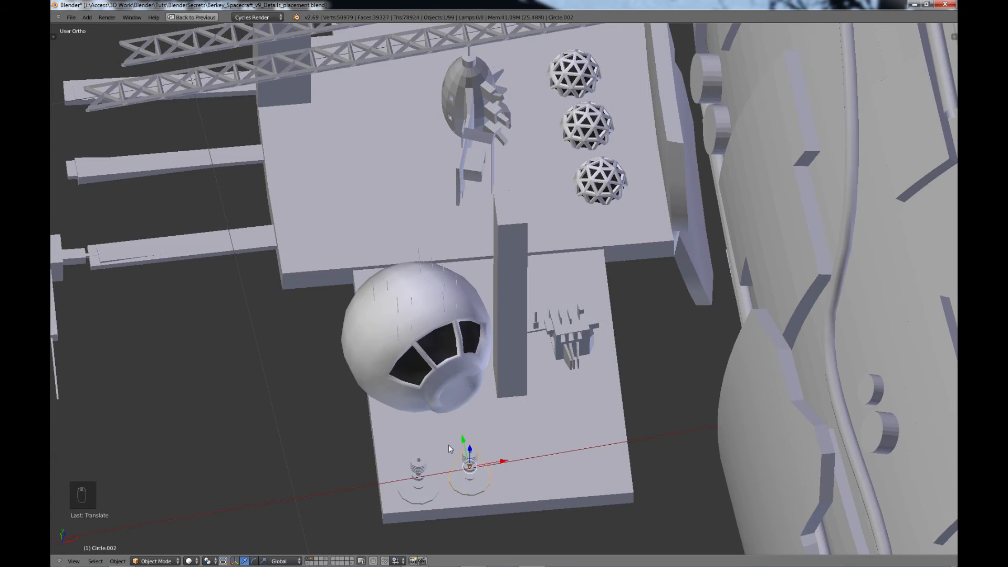
drag(502, 467, 632, 447)
drag(594, 425, 593, 435)
scroll(490, 322, down, 6)
middle_drag(498, 396, 486, 349)
key(a)
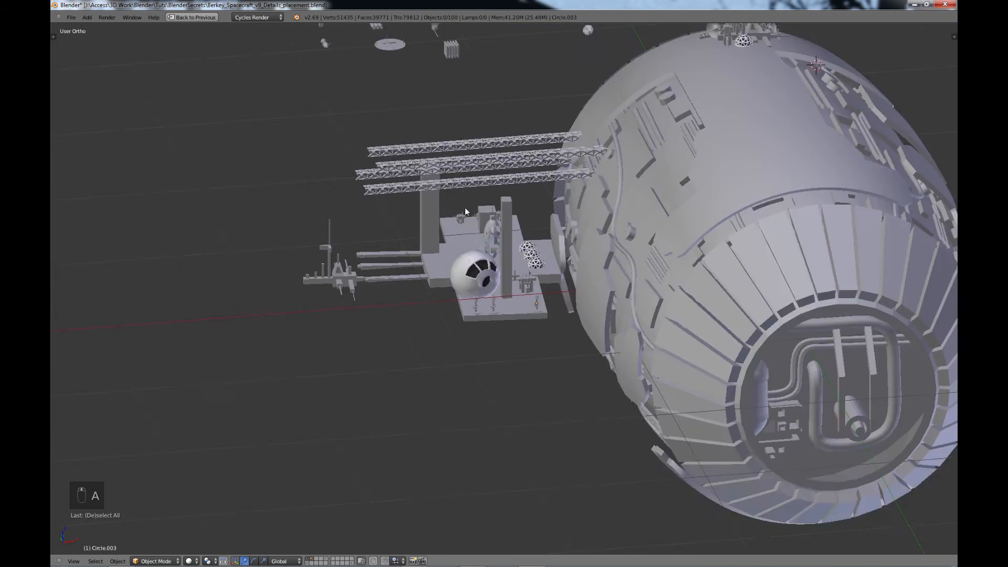
- Bring the large dish down to the platform's outer edge beside the rods and rotate it to tilt outward
shift+middle_drag(465, 207, 460, 309)
right_click(441, 83)
right_drag(442, 86, 446, 293)
middle_drag(453, 350, 359, 353)
key(r)
click(444, 346)
scroll(359, 353, up, 2)
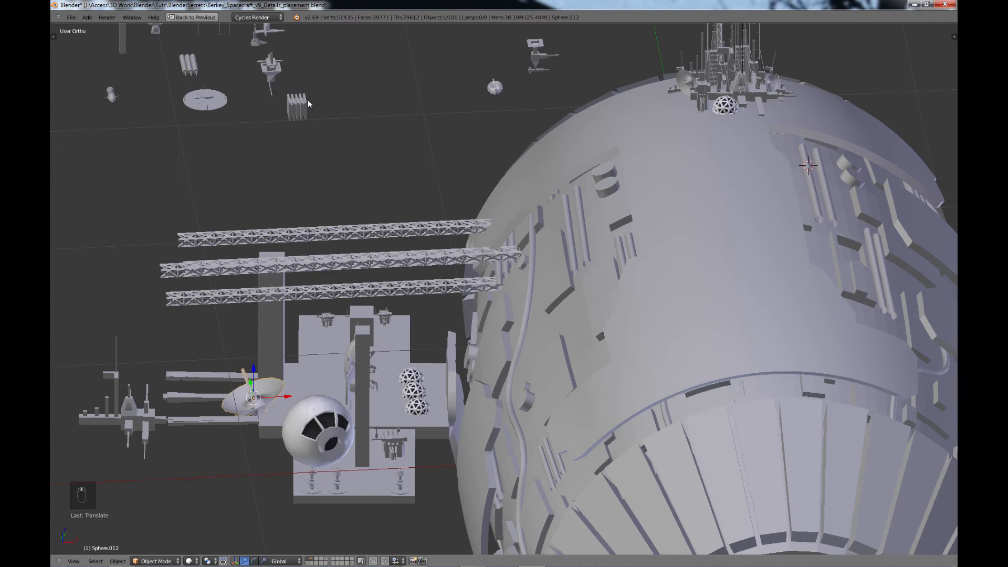
- Place the small pointed turret part on top of the upper truss at its outer end and rescale it
right_drag(274, 75, 274, 374)
drag(304, 389, 318, 391)
middle_drag(321, 401, 407, 370)
drag(417, 396, 434, 242)
middle_drag(435, 243, 363, 229)
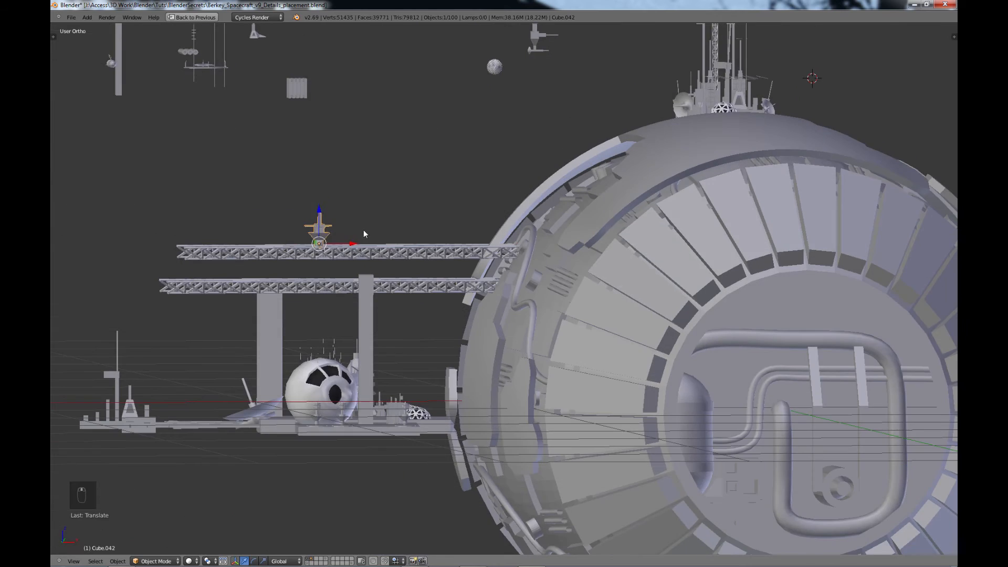
drag(355, 243, 222, 243)
shift+middle_drag(266, 254, 411, 266)
key(s)
middle_click(372, 279)
click(339, 241)
- Duplicate the pointed turret part twice along X, at the middle and the hull end of the upper truss
key(shift+d)
key(x)
click(480, 241)
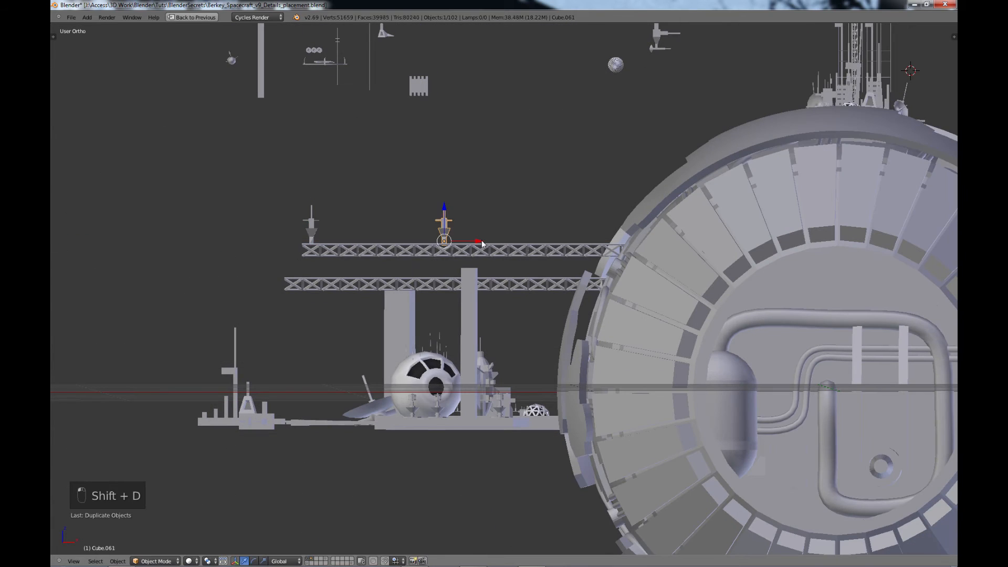
key(shift+d)
key(x)
click(605, 241)
- Move the thin antenna rod onto the upper truss and place a duplicate of it close by
right_click(339, 54)
key(g)
click(377, 221)
middle_drag(377, 221, 412, 215)
key(shift+d)
click(416, 208)
- Add four more antenna rod duplicates along X, spaced irregularly between the turret parts on the truss
key(shift+d)
key(x)
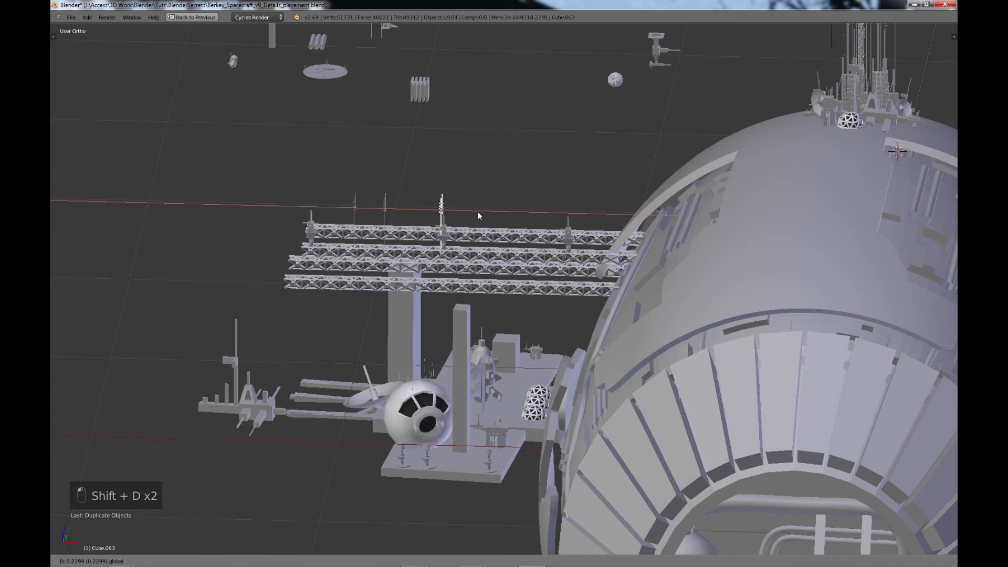
click(501, 217)
middle_drag(496, 281, 491, 245)
key(shift+d)
key(x)
drag(509, 172, 541, 193)
key(shift+d)
key(x)
click(574, 215)
key(shift+d)
key(x)
click(438, 227)
- Select all the antenna rods and duplicate them onto the parallel upper truss
right_click(352, 193)
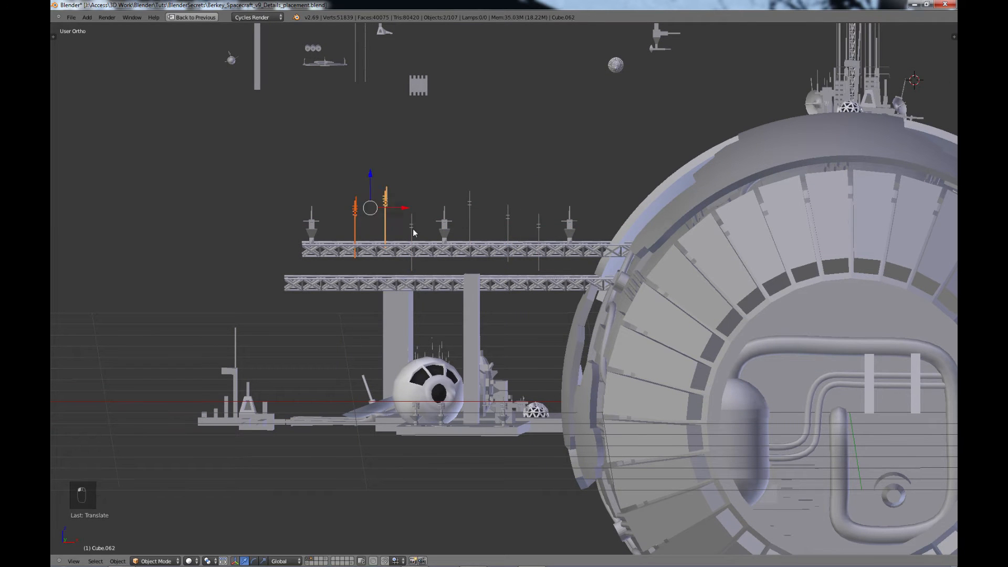
middle_drag(333, 287, 449, 305)
key(shift+d)
click(450, 270)
drag(473, 241, 410, 230)
- Rotate the copied antenna rods 180° about Z and adjust their height on the truss
key(r)
key(z)
key(1)
key(8)
key(0)
key(Return)
middle_drag(494, 267, 368, 243)
mouse_move(441, 176)
mouse_down()
mouse_move(441, 157)
mouse_move(442, 180)
mouse_up()
key(a)
- Bring the ribbed block down from the spare parts onto the main platform behind the large dish
mouse_move(401, 286)
middle_down()
mouse_move(423, 276)
mouse_move(391, 282)
middle_up()
right_click(417, 82)
drag(419, 50, 419, 366)
middle_drag(419, 366, 423, 412)
middle_drag(389, 362, 420, 370)
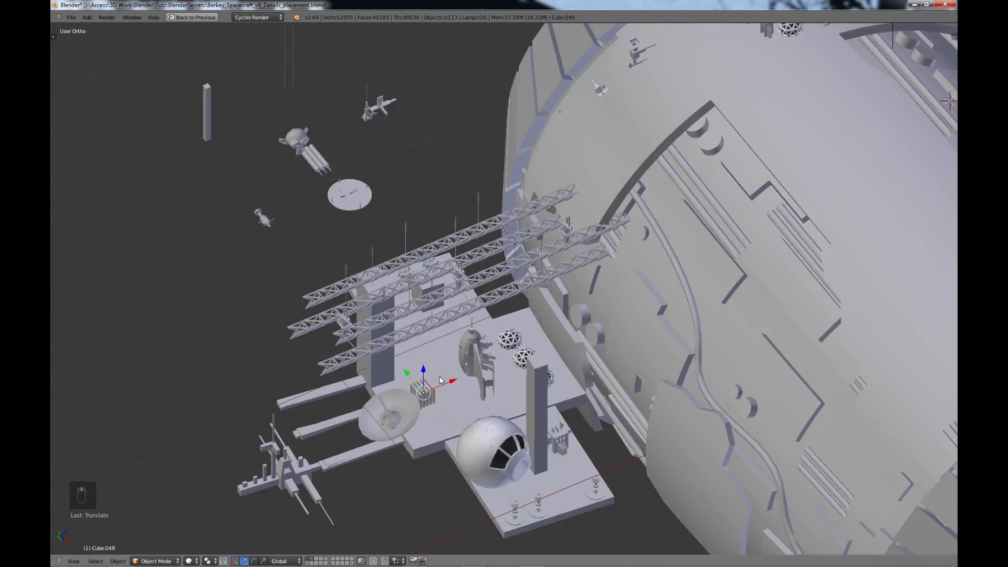
drag(406, 374, 385, 345)
drag(427, 348, 427, 348)
- Duplicate the ribbed block twice in top view to form a row of three across the platform
key(KP_7)
key(g)
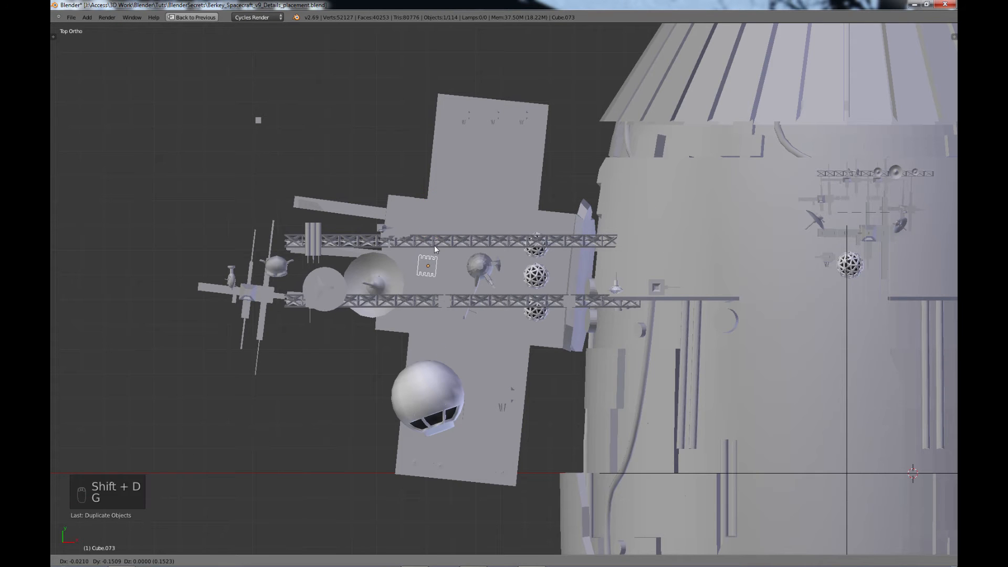
click(459, 248)
key(shift+d)
click(460, 249)
key(g)
click(456, 279)
- Duplicate the row of three ribbed blocks and place the copies beside it as a second row
scroll(468, 421, up, 2)
middle_drag(420, 472, 450, 277)
key(g)
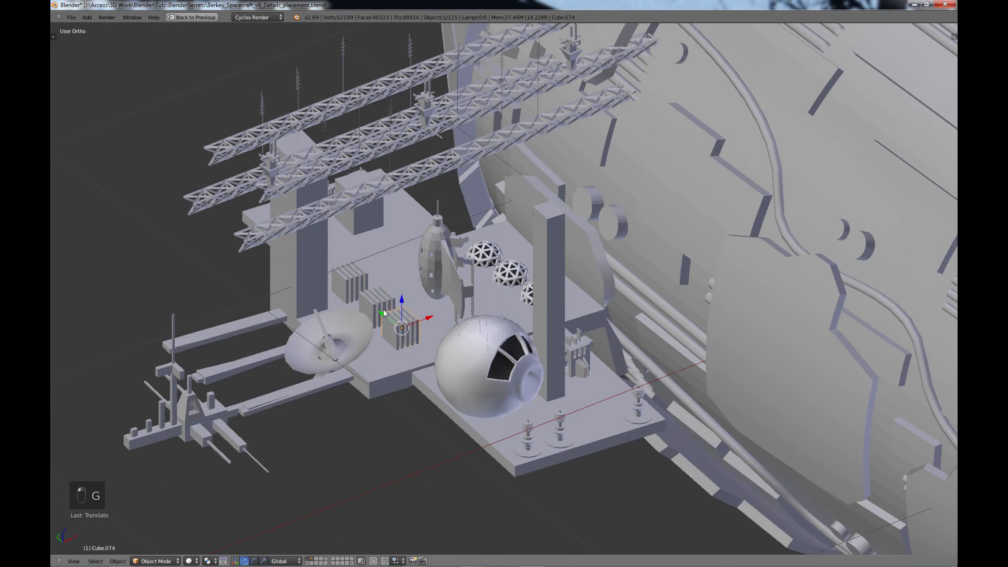
key(shift+d)
click(396, 264)
key(a)
scroll(397, 264, down, 2)
middle_drag(399, 209, 369, 263)
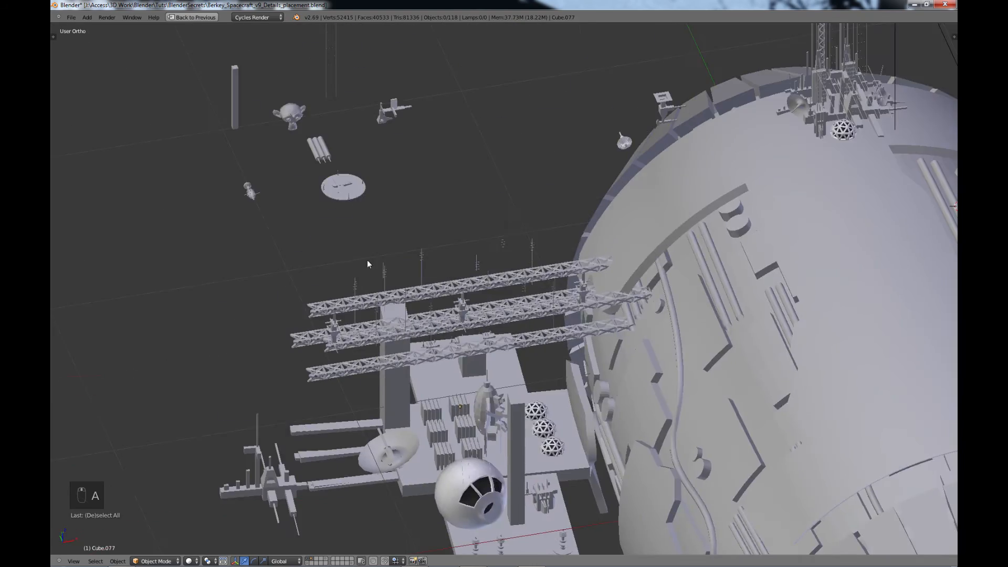
- Select the flat round disc together with the detail part on it and lower both towards the platform
right_click(343, 184)
scroll(326, 183, up, 3)
shift+middle_drag(220, 105, 312, 202)
shift+right_click(319, 221)
scroll(336, 221, down, 3)
drag(404, 226, 403, 412)
drag(439, 433, 535, 420)
middle_drag(530, 420, 522, 386)
drag(496, 381, 496, 459)
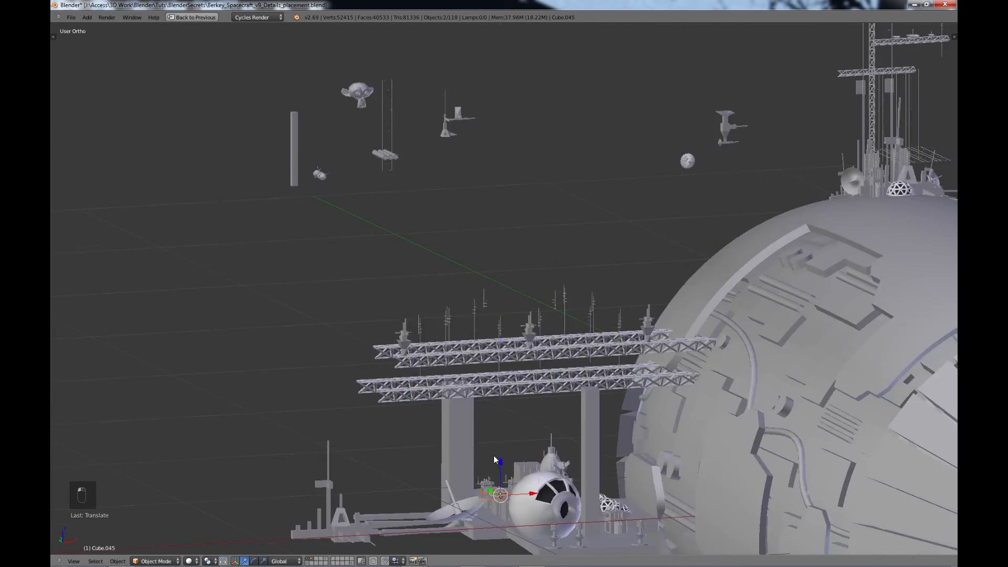
- Position the disc and its detail part on the platform's far end section, next to the cube
middle_drag(457, 446, 561, 472)
drag(559, 476, 442, 477)
middle_drag(442, 477, 538, 494)
drag(487, 419, 456, 442)
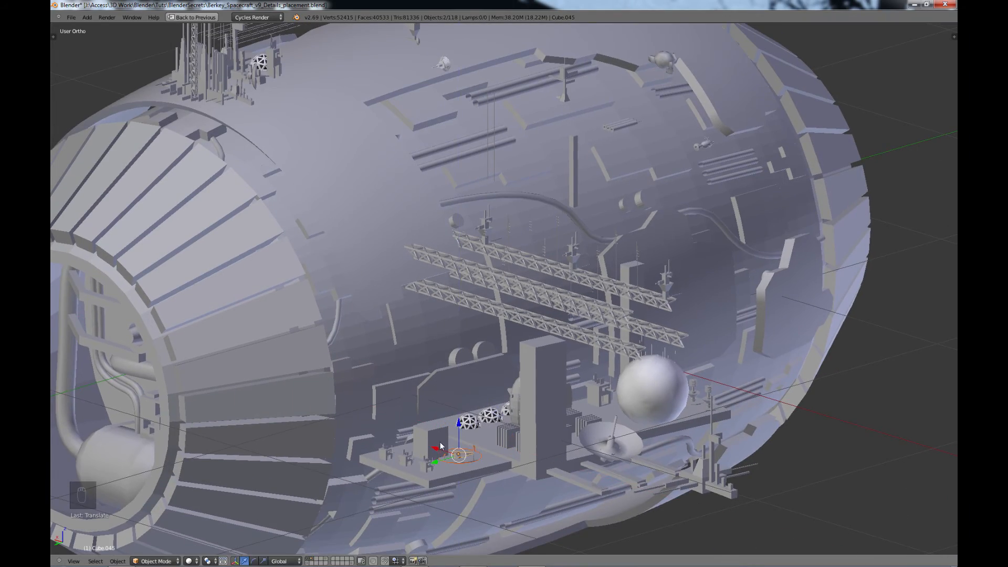
right_click(461, 462)
right_click(462, 463)
scroll(462, 462, up, 3)
key(a)
- Bring the small cone-shaped dish down onto the front part of the platform, near the multi-pronged detail
middle_drag(339, 364, 409, 367)
scroll(549, 320, down, 5)
shift+middle_drag(567, 178, 529, 208)
right_click(531, 207)
drag(531, 181, 503, 375)
scroll(461, 481, up, 3)
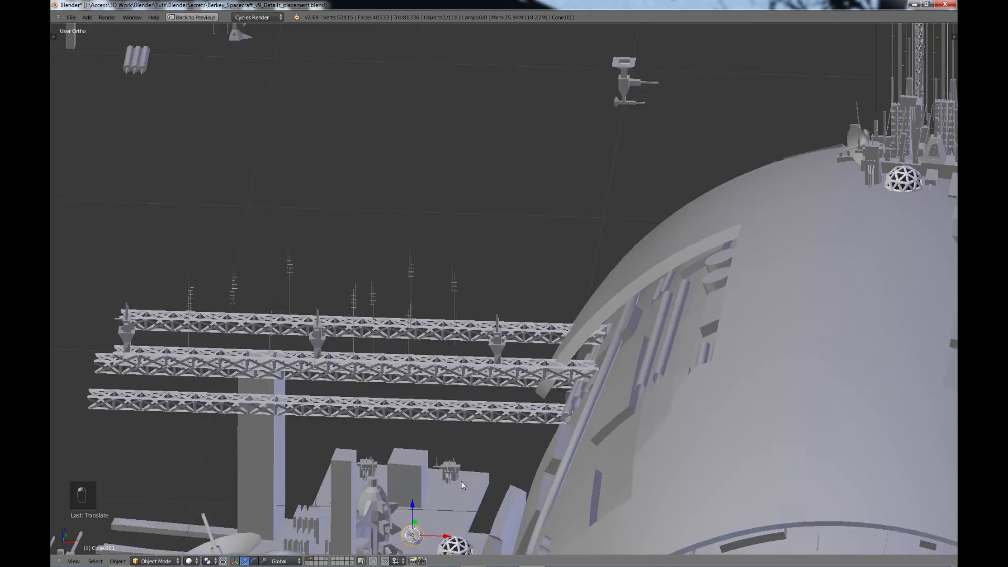
shift+middle_drag(461, 481, 409, 268)
drag(364, 244, 366, 266)
- Rotate the small cone-shaped dish as seen from above the platform
middle_drag(366, 265, 398, 391)
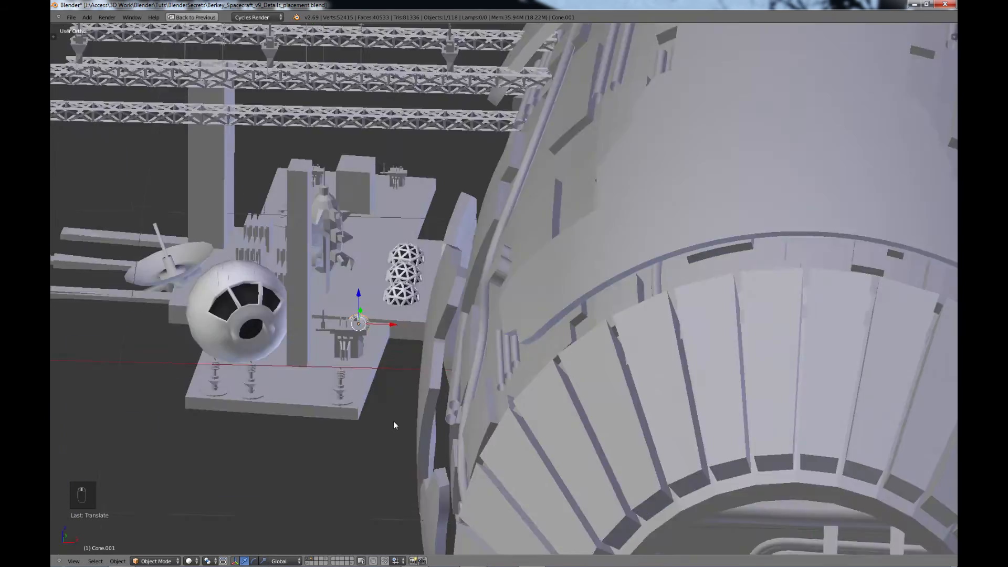
middle_drag(395, 425, 374, 228)
key(r)
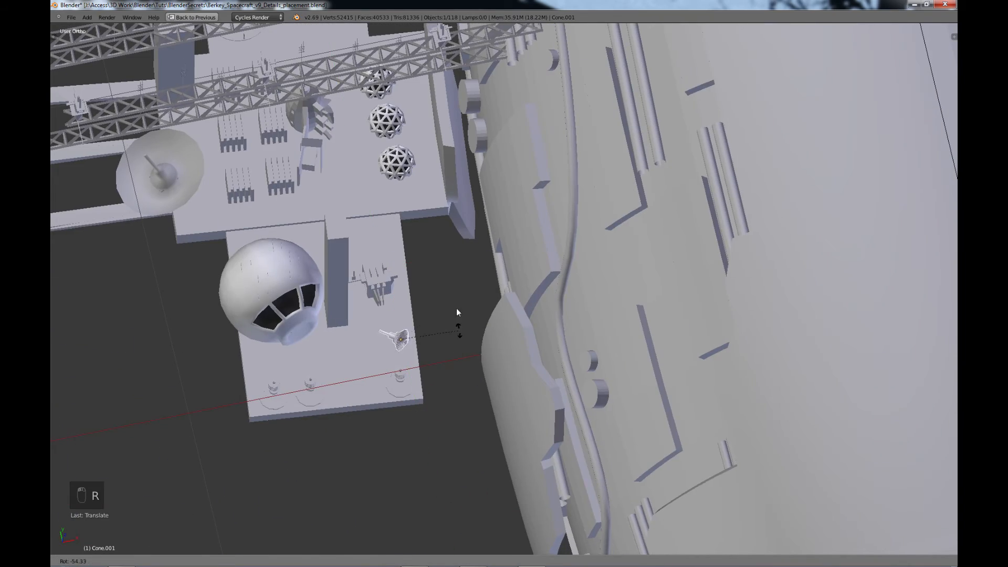
click(432, 352)
- Place the bundle of parallel tubes across the platform's outer beams and rotate it as seen from above
key(KP_1)
key(KP_3)
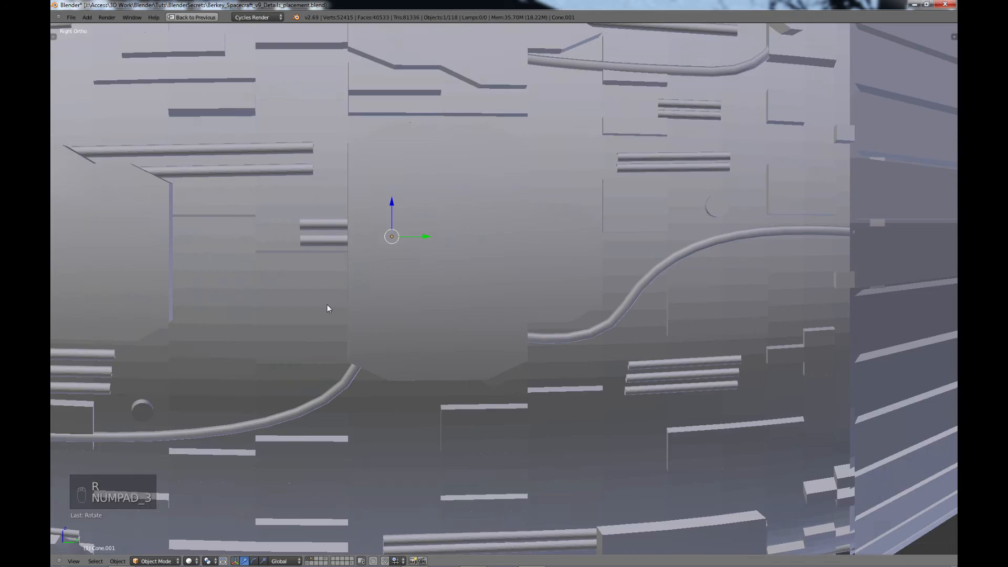
key(ctrl+KP_3)
scroll(634, 296, down, 6)
middle_drag(664, 254, 556, 372)
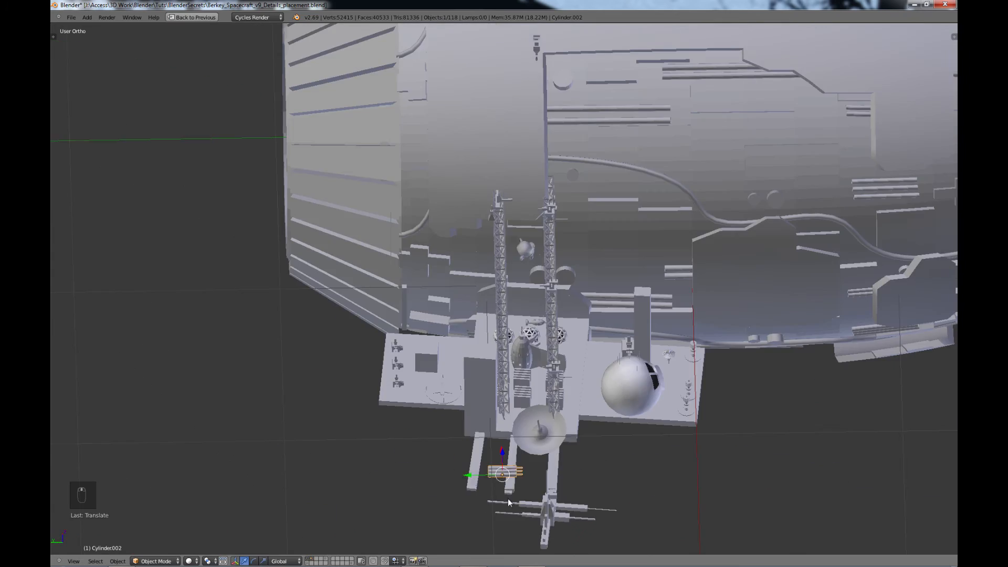
drag(467, 475, 440, 476)
key(KP_7)
key(r)
click(276, 182)
drag(317, 229, 318, 234)
- Duplicate the tube bundle and place the copy beside the original along the outer beams
middle_drag(352, 254, 445, 234)
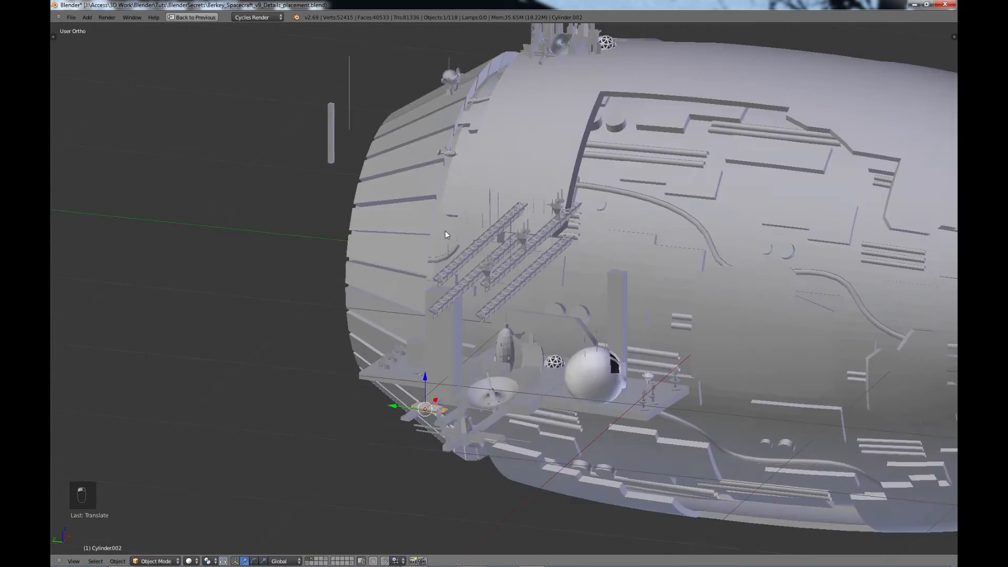
scroll(445, 234, up, 6)
shift+middle_drag(445, 419, 389, 200)
key(KP_7)
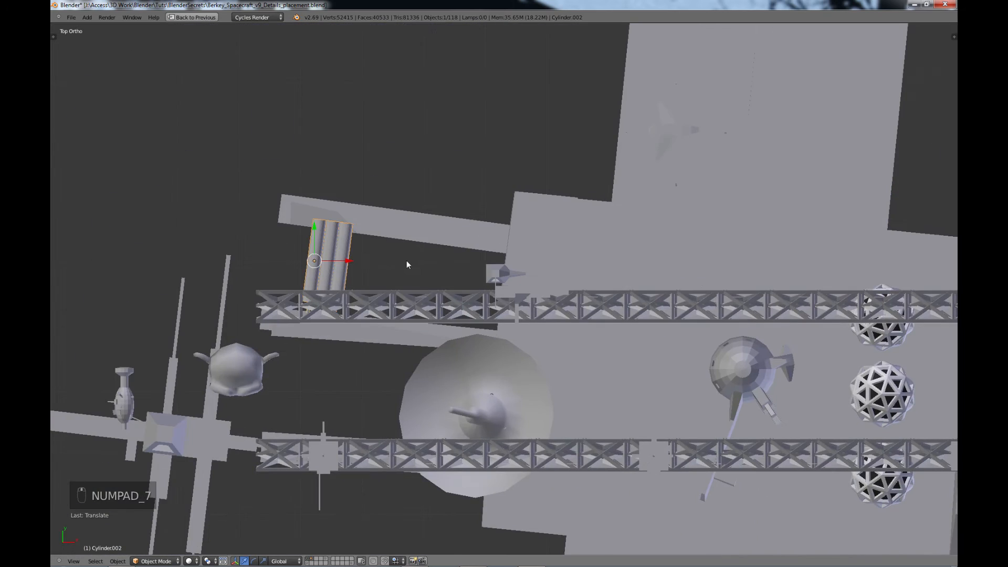
key(shift+d)
key(g)
click(489, 274)
- Lower the small sphere detail from the spare parts onto the outer end of the lower overhead trusses
scroll(490, 274, down, 4)
middle_drag(446, 419, 436, 309)
shift+middle_drag(456, 79, 291, 156)
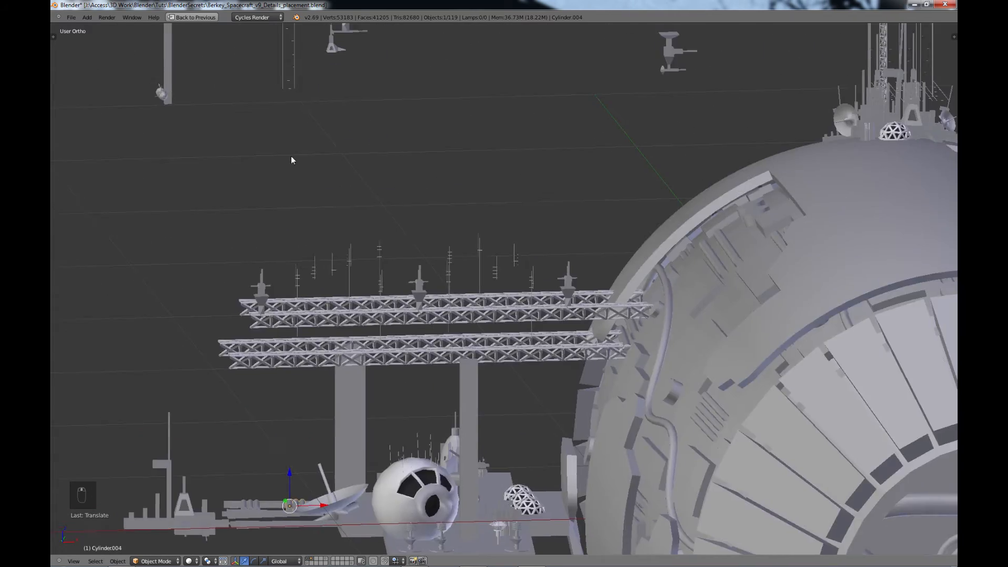
scroll(361, 359, down, 3)
middle_drag(361, 359, 500, 340)
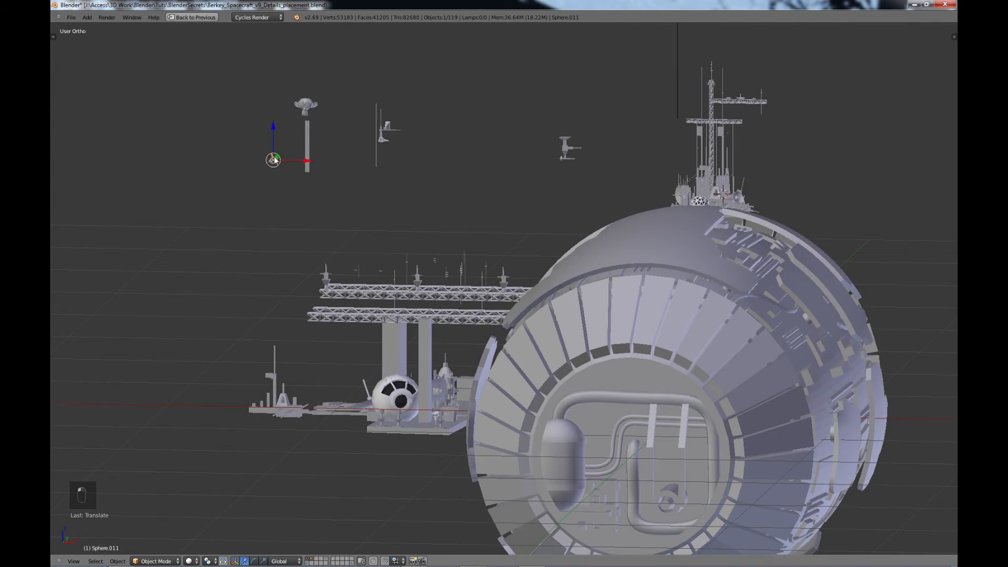
drag(272, 126, 273, 366)
drag(310, 402, 324, 404)
drag(366, 295, 365, 294)
- Lower the thin mast detail with the small box onto the upper overhead truss and adjust its position along it
right_click(388, 128)
drag(381, 106, 386, 274)
middle_drag(387, 286, 517, 302)
scroll(546, 336, up, 2)
shift+middle_drag(558, 358, 388, 337)
drag(434, 309, 451, 309)
click(451, 305)
- Duplicate the mast detail twice, placing one copy further along the upper truss and the other on the lower trusses
middle_drag(451, 306, 418, 298)
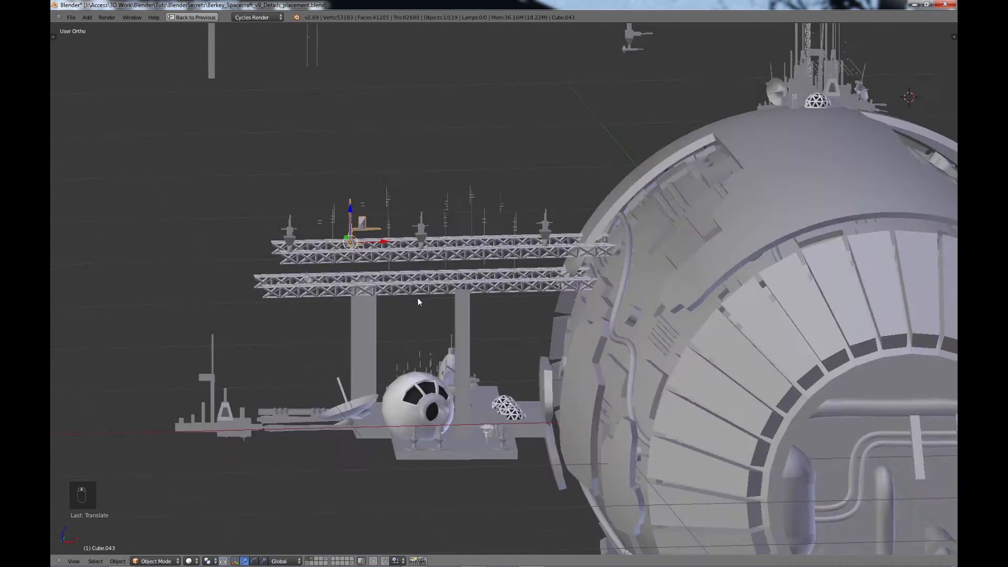
key(shift+d)
key(x)
key(shift+d)
drag(512, 236, 480, 243)
click(512, 236)
mouse_move(479, 278)
middle_down()
mouse_move(528, 293)
mouse_move(475, 284)
middle_up()
drag(510, 279, 482, 278)
click(482, 278)
- Rotate the funnel-shaped detail part and lower it onto the platform's front section, near the geodesic domes
middle_drag(482, 278, 448, 351)
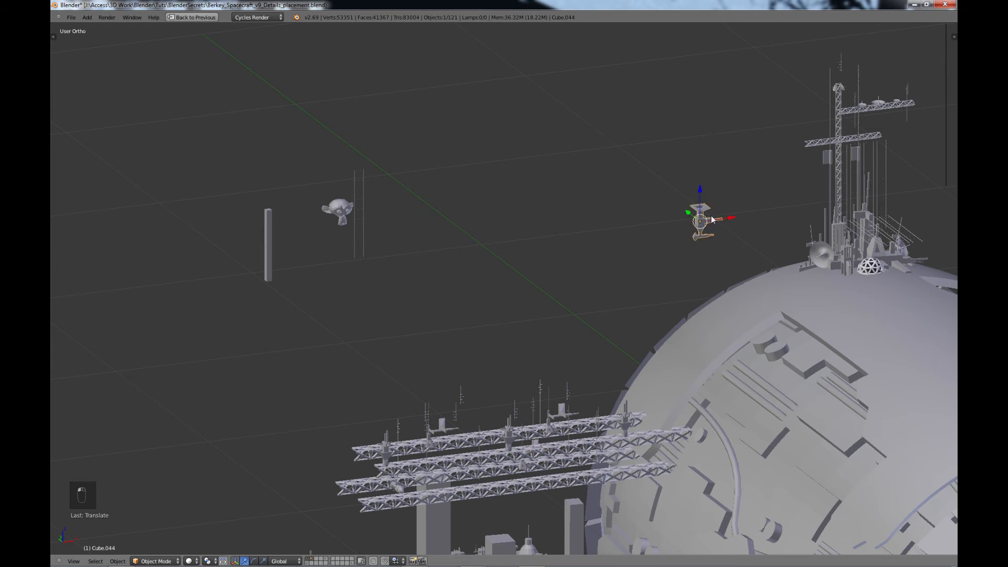
drag(713, 220, 522, 478)
key(r)
click(544, 344)
shift+middle_drag(502, 403, 453, 152)
drag(473, 230, 474, 338)
drag(460, 362, 538, 363)
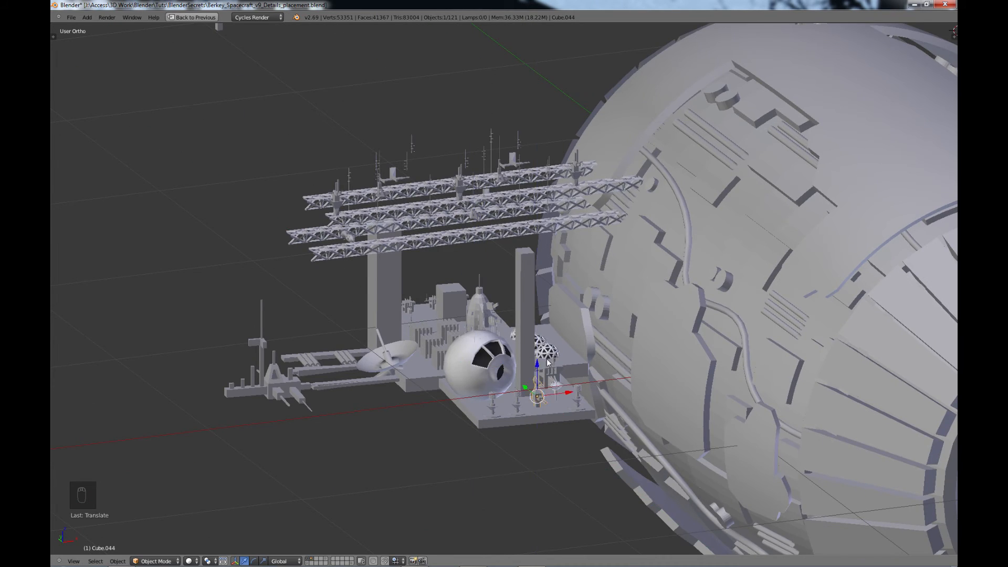
- Lower the pair of long thin antenna rods to the platform and position them at its front section near the large sphere
middle_drag(547, 362, 394, 157)
drag(350, 85, 333, 330)
middle_drag(334, 331, 423, 347)
drag(292, 424, 494, 436)
middle_drag(493, 436, 442, 437)
drag(447, 418, 492, 406)
drag(463, 387, 462, 401)
- Edit the hull mesh and delete the tall pillar on the platform closest to the hull
scroll(473, 399, down, 3)
middle_drag(535, 400, 521, 347)
scroll(517, 347, up, 4)
shift+middle_drag(512, 349, 431, 226)
right_click(424, 224)
key(Tab)
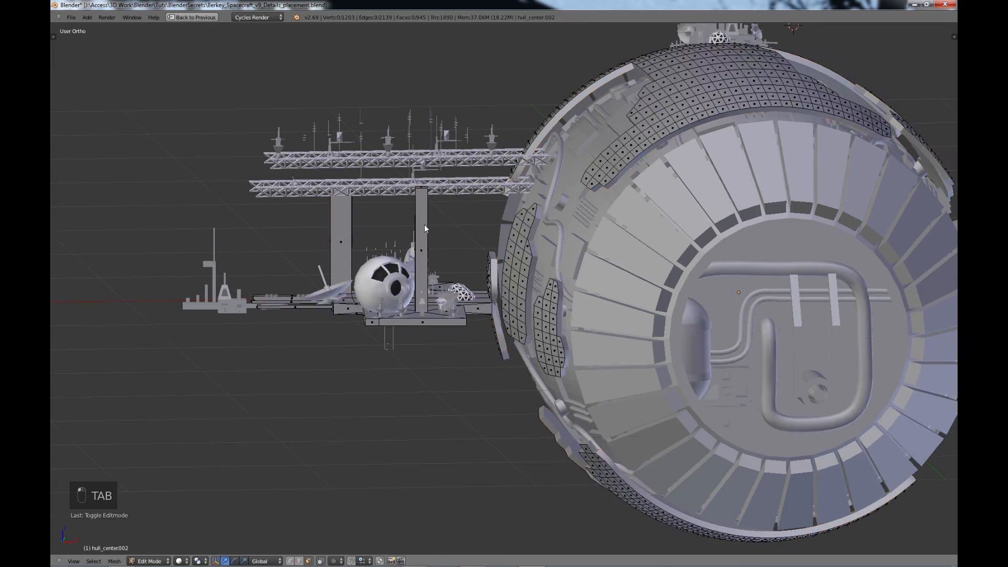
scroll(342, 449, up, 2)
middle_drag(292, 528, 329, 533)
key(c)
click(431, 224)
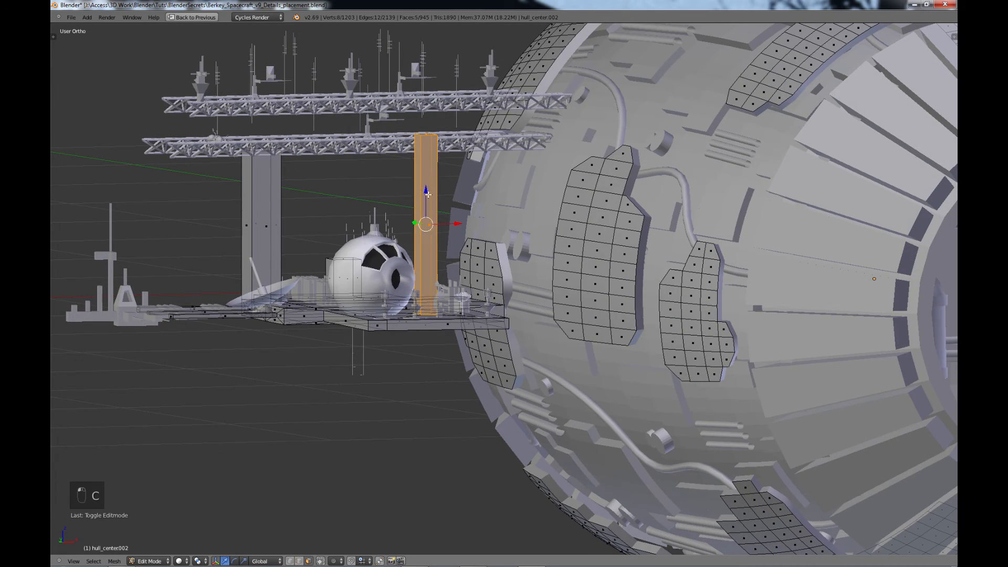
key(x)
click(428, 195)
- Delete the remaining tall pillar beneath the trusses from the hull mesh and return to Object Mode
key(c)
click(260, 225)
middle_drag(255, 228, 297, 259)
key(x)
click(297, 260)
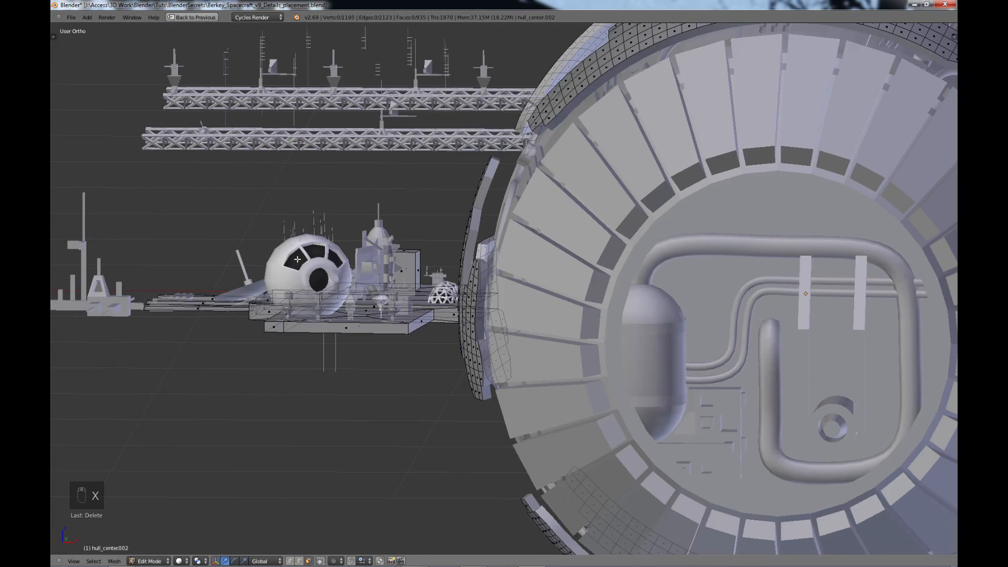
key(Tab)
- Duplicate a lower overhead truss and rotate the copy 90 degrees about the Y axis
scroll(298, 259, down, 2)
scroll(378, 210, up, 1)
right_click(380, 163)
key(r)
key(y)
key(9)
key(0)
key(Return)
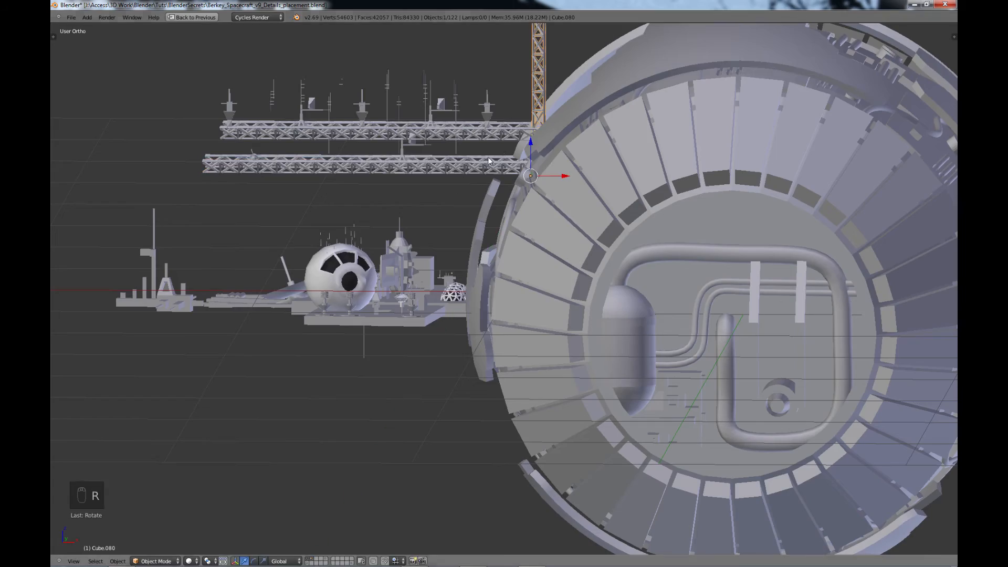
- Move the upright truss onto the platform so it stands as a support passing through the overhead trusses
key(g)
click(362, 294)
middle_drag(362, 294, 507, 210)
drag(473, 332, 477, 333)
- Duplicate the upright truss and offset the copy to stand beside the first one on the platform
scroll(477, 333, down, 3)
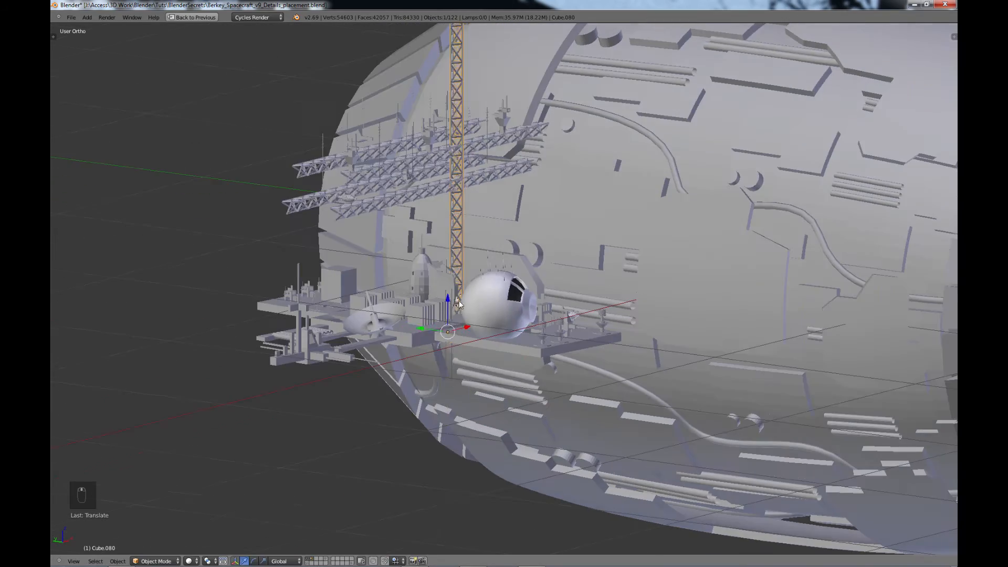
middle_drag(446, 388, 473, 349)
key(shift+d)
drag(438, 410, 424, 409)
middle_drag(446, 367, 355, 354)
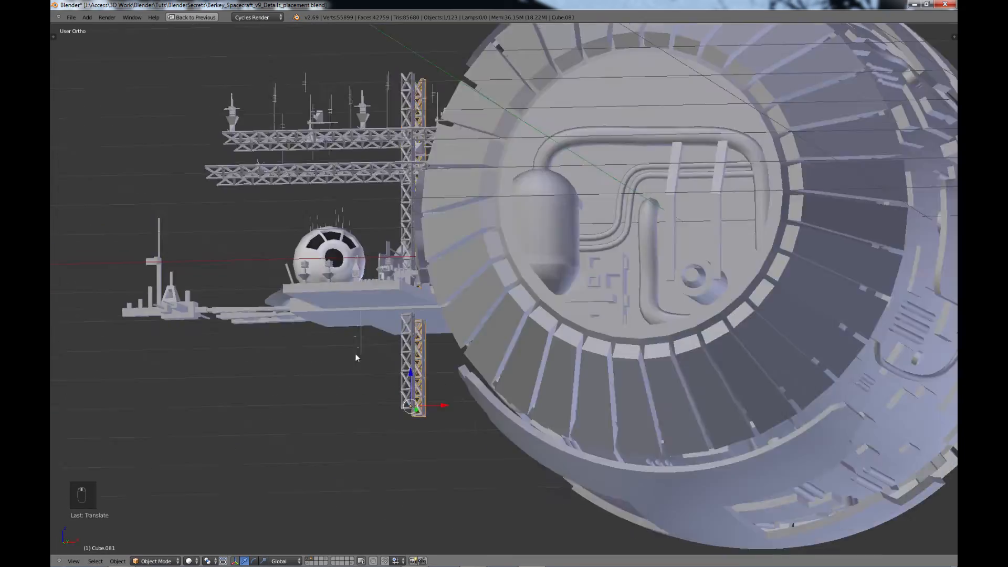
- Duplicate the large windowed sphere and move the copy to the hull's open front end, as seen from above
key(a)
middle_drag(467, 336, 437, 330)
scroll(431, 339, down, 4)
scroll(430, 339, up, 1)
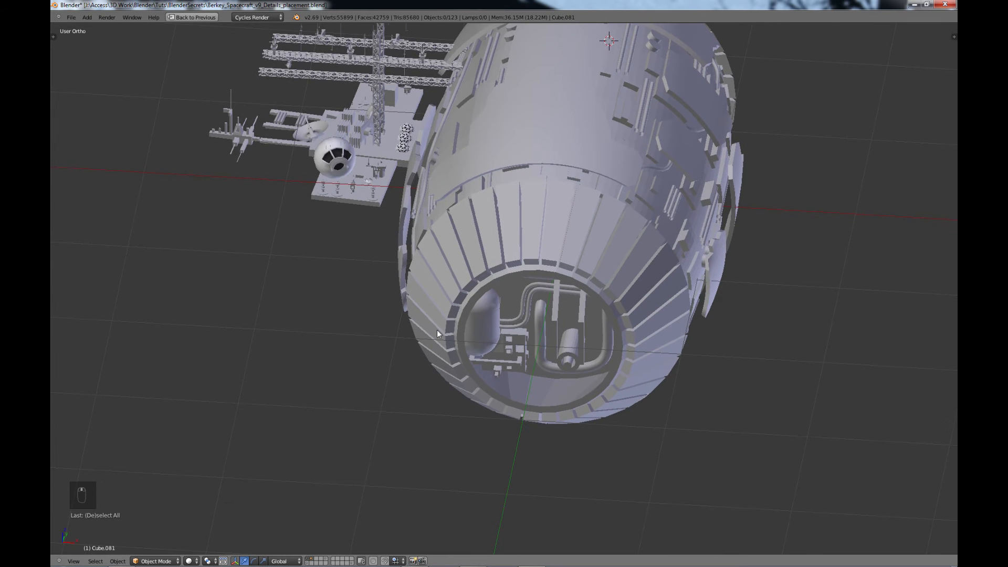
middle_drag(513, 314, 560, 286)
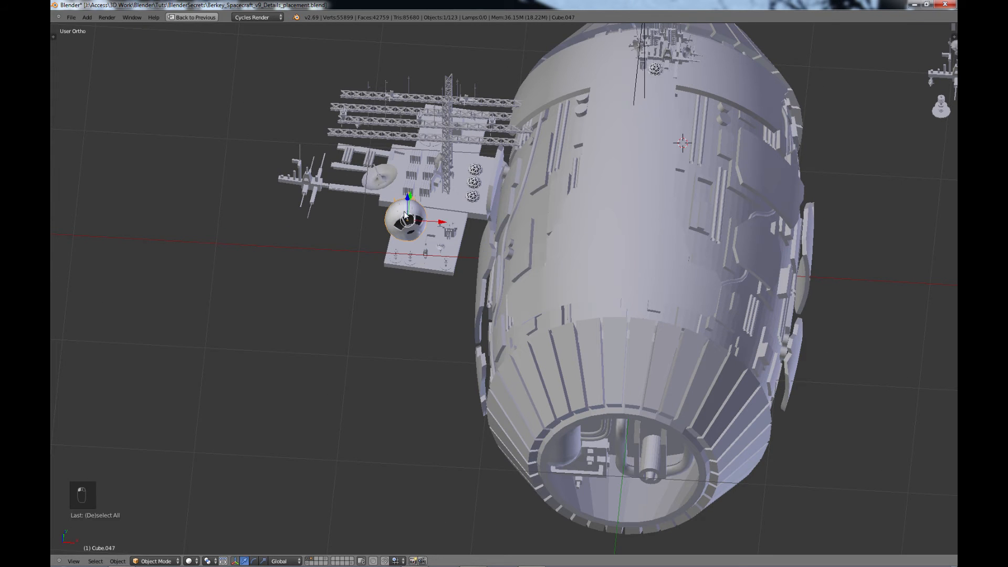
key(shift+d)
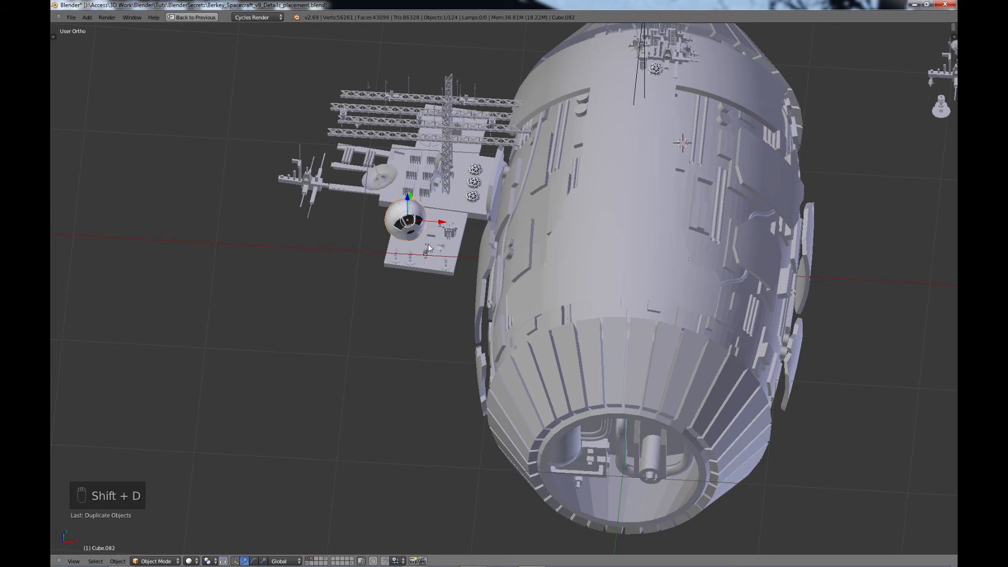
key(KP_7)
shift+middle_drag(428, 244, 444, 147)
key(g)
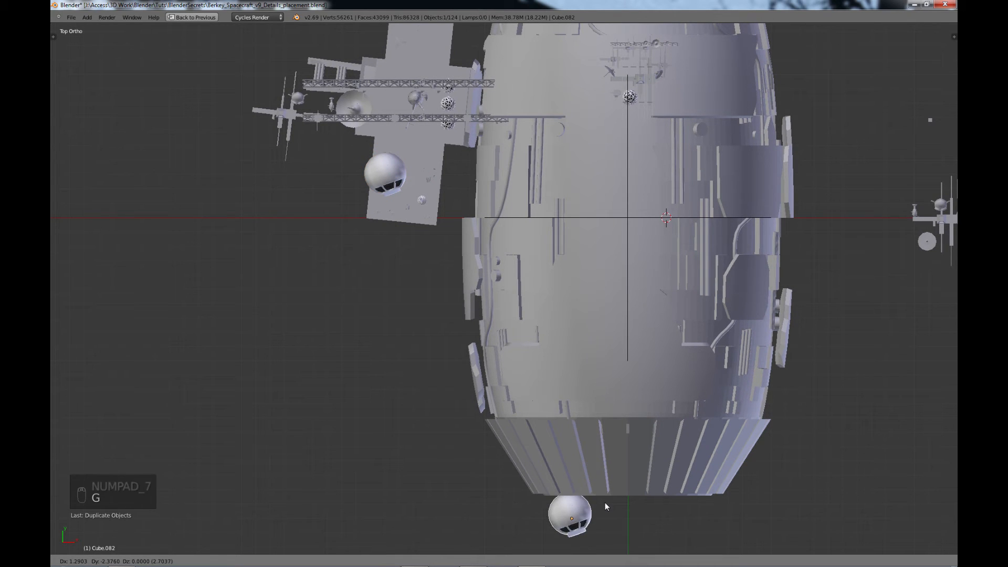
click(604, 508)
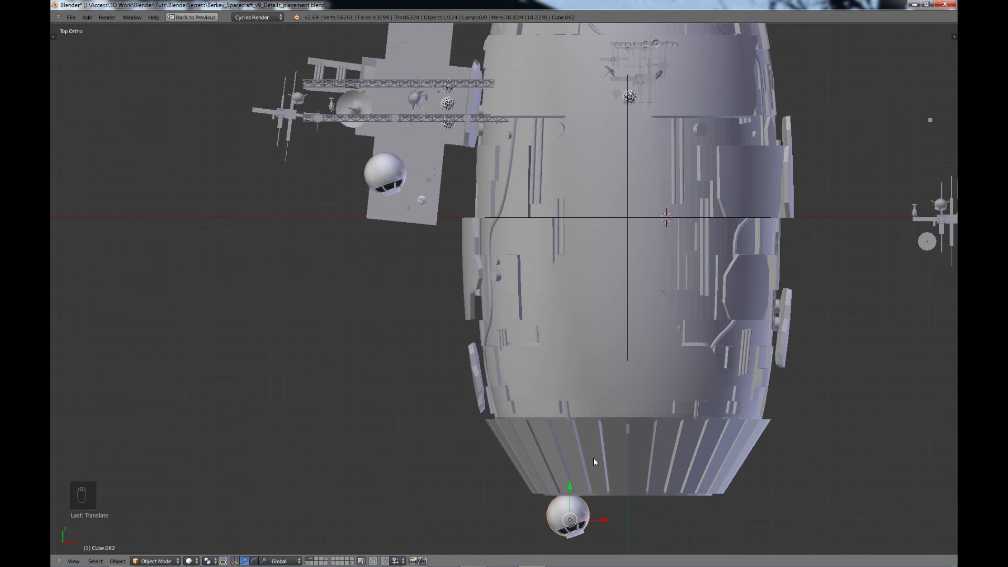
- Following the reference painting, rotate the copied sphere as seen from above and shift it slightly further out from the hull opening
key(ctrl+Up)
middle_drag(612, 163, 674, 182)
scroll(621, 165, up, 1)
scroll(674, 181, up, 2)
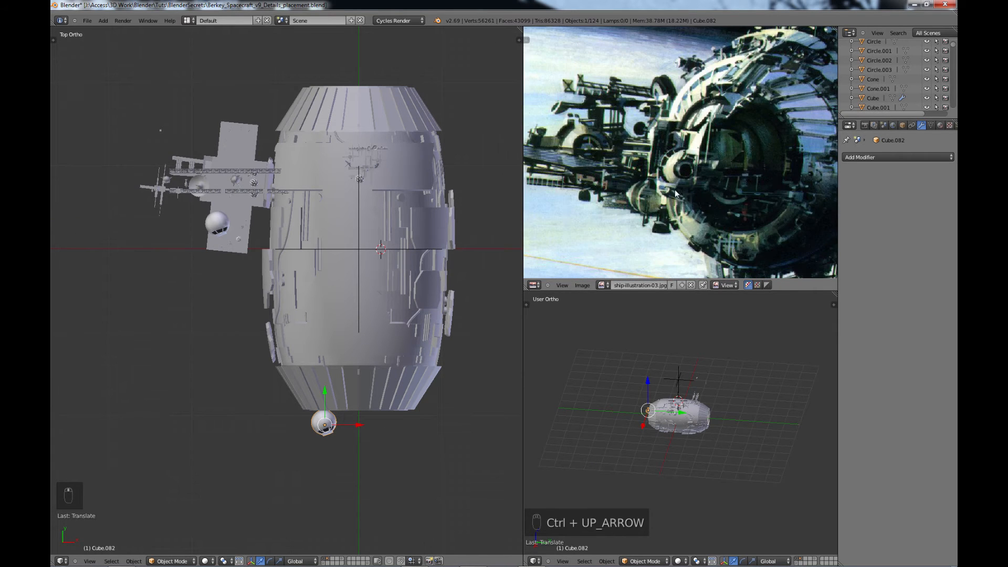
scroll(685, 176, down, 1)
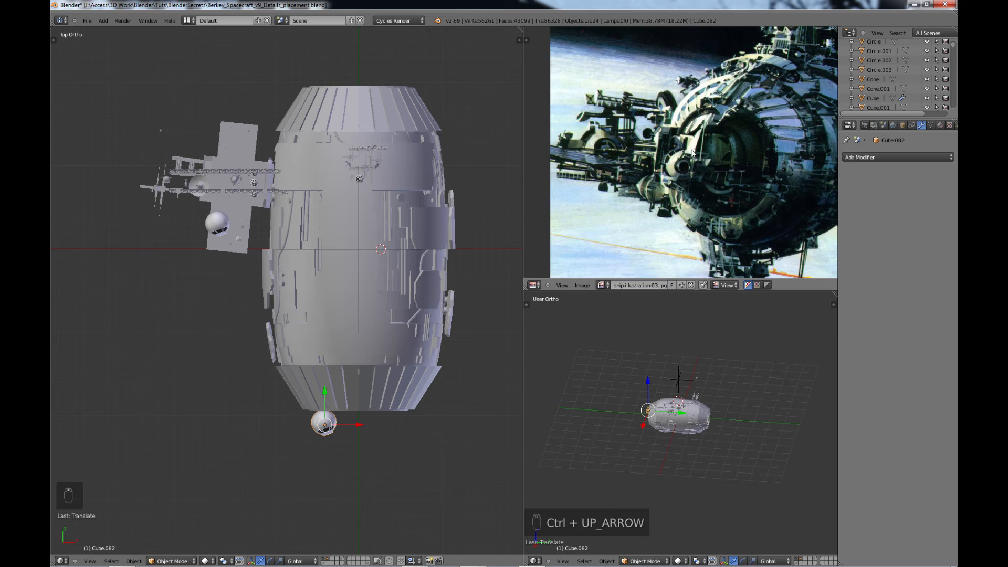
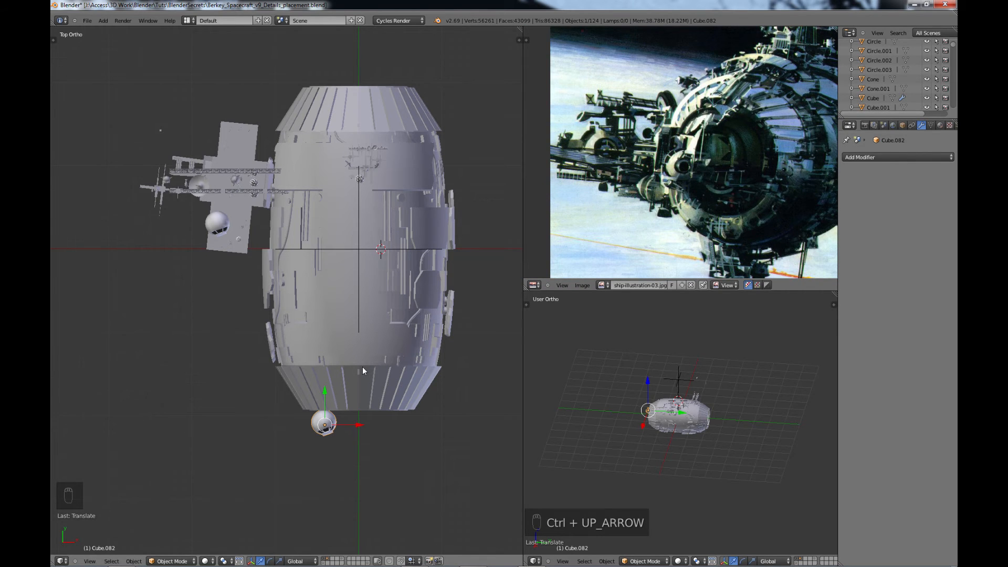
key(ctrl+Up)
middle_drag(491, 447, 497, 317)
key(KP_7)
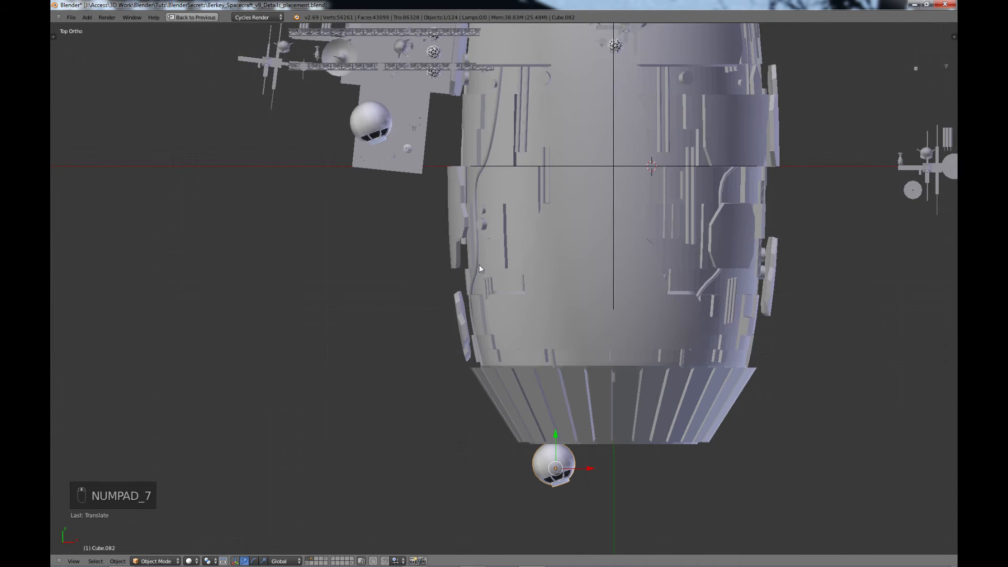
key(r)
click(611, 469)
key(g)
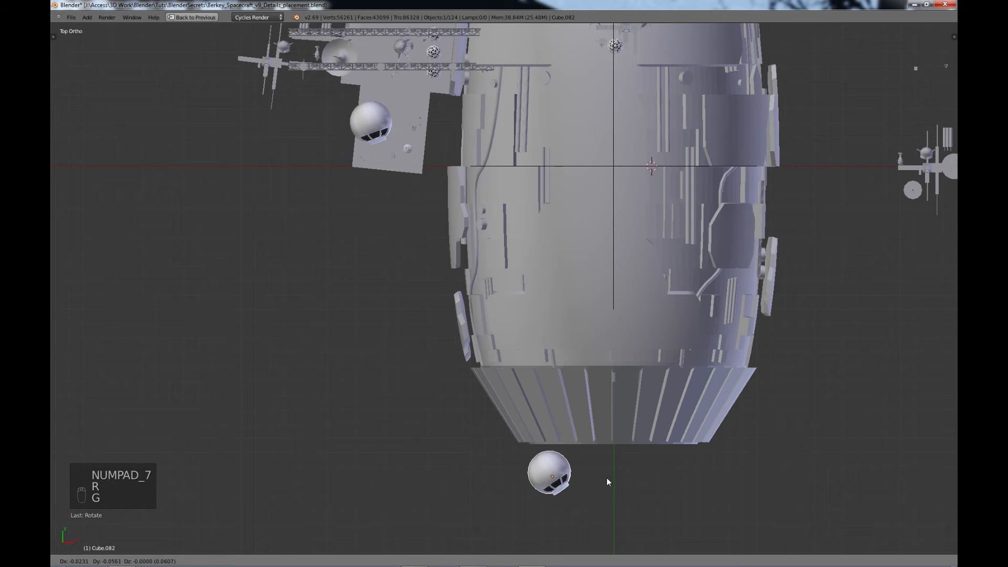
click(608, 489)
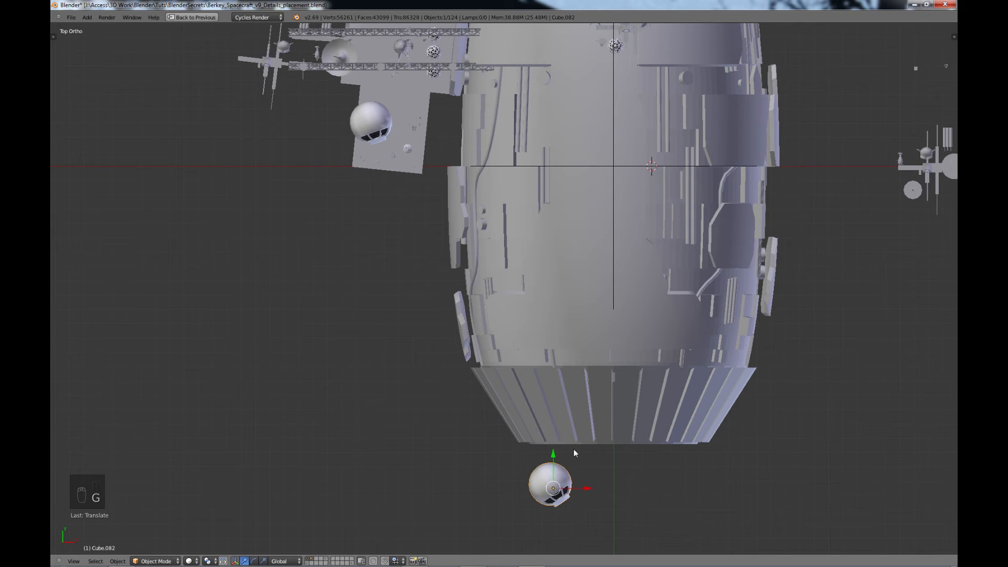
- Duplicate the cross-shaped antenna cluster from the spare parts and move the copy next to the sphere at the hull's front end
middle_drag(573, 449, 513, 356)
shift+middle_drag(502, 202, 401, 371)
scroll(472, 246, down, 2)
shift+middle_drag(421, 258, 448, 274)
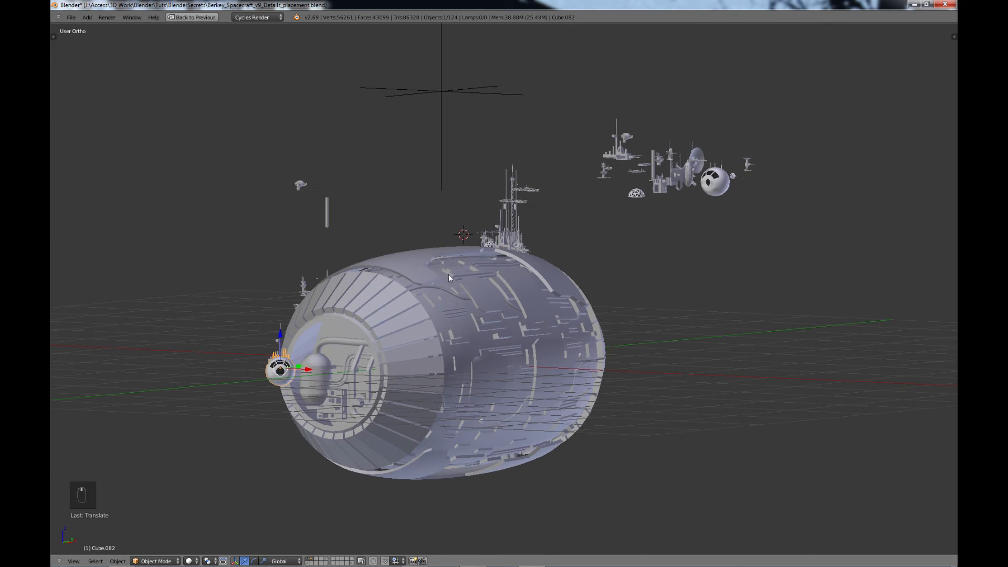
scroll(565, 234, up, 2)
shift+middle_drag(670, 192, 482, 323)
scroll(518, 301, up, 4)
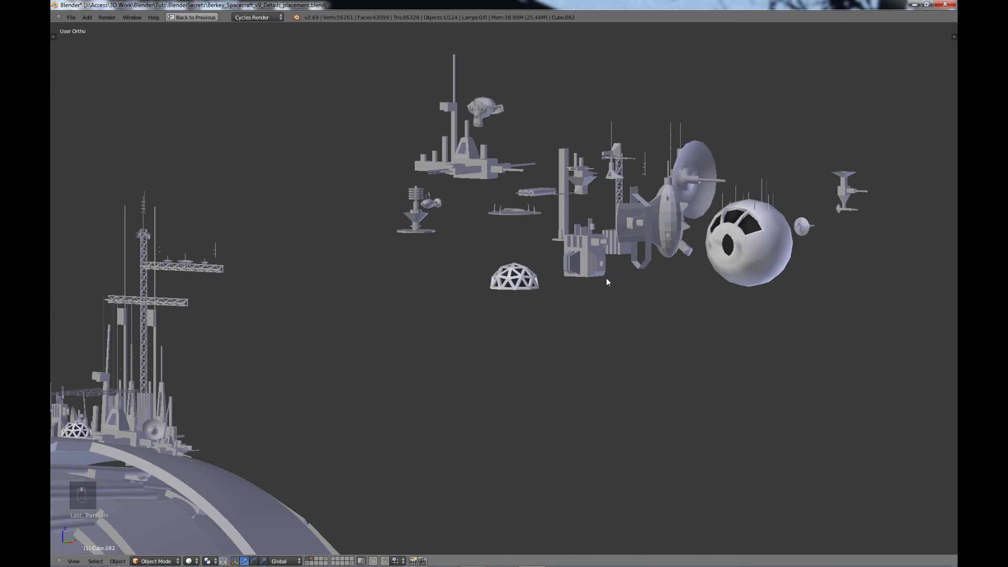
scroll(606, 279, up, 2)
scroll(606, 278, down, 2)
right_click(474, 162)
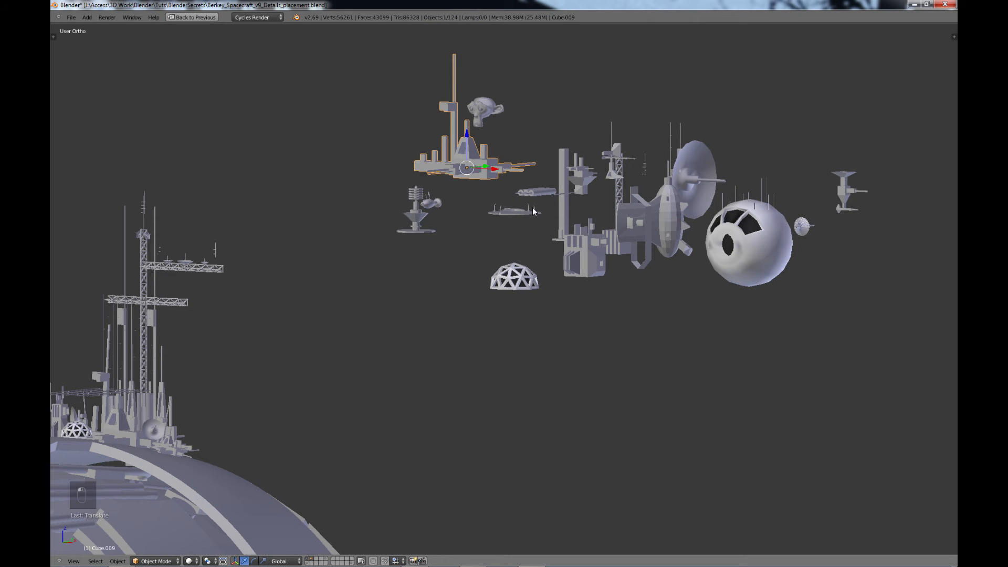
key(KP_7)
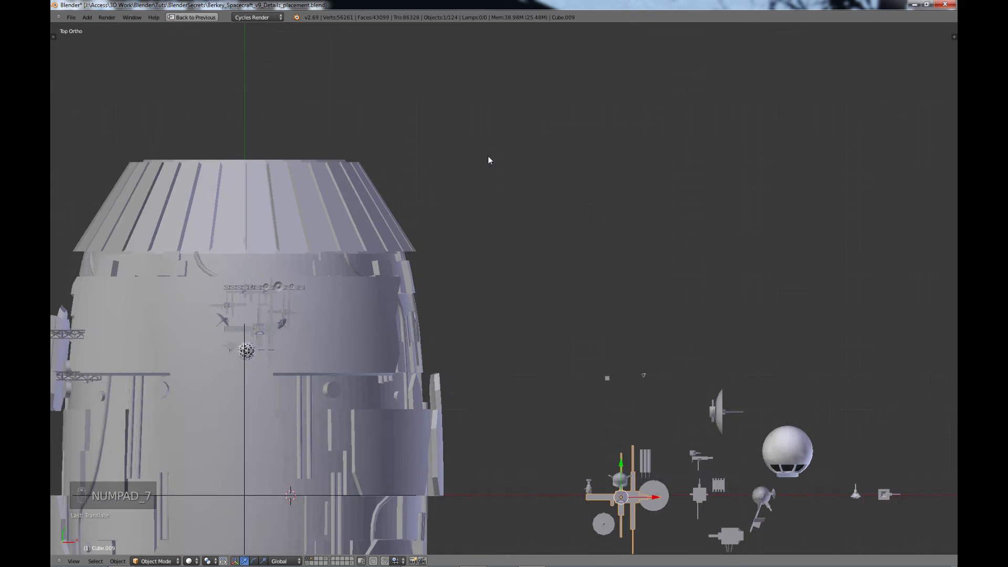
scroll(470, 174, down, 1)
shift+middle_drag(408, 425, 453, 270)
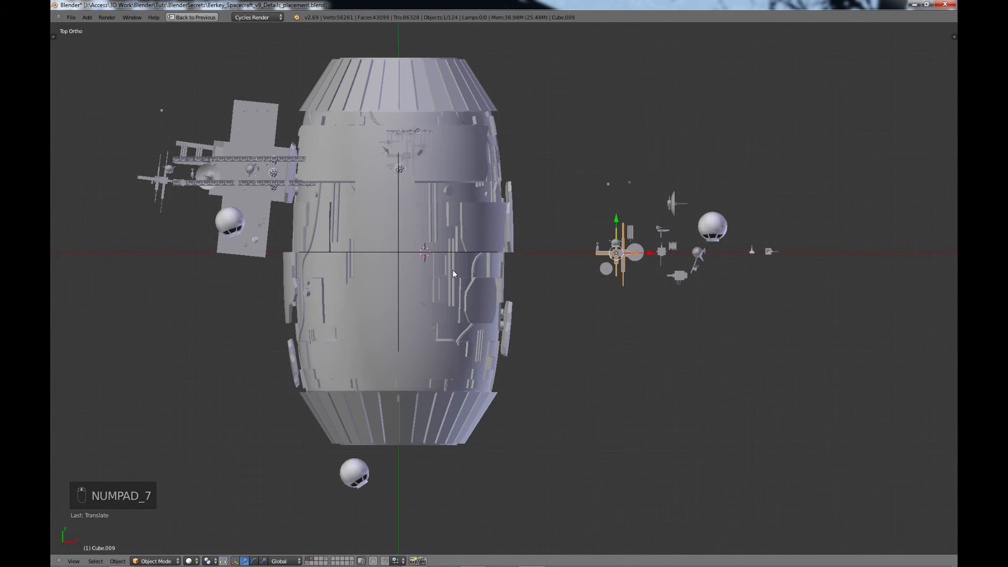
key(shift+d)
key(g)
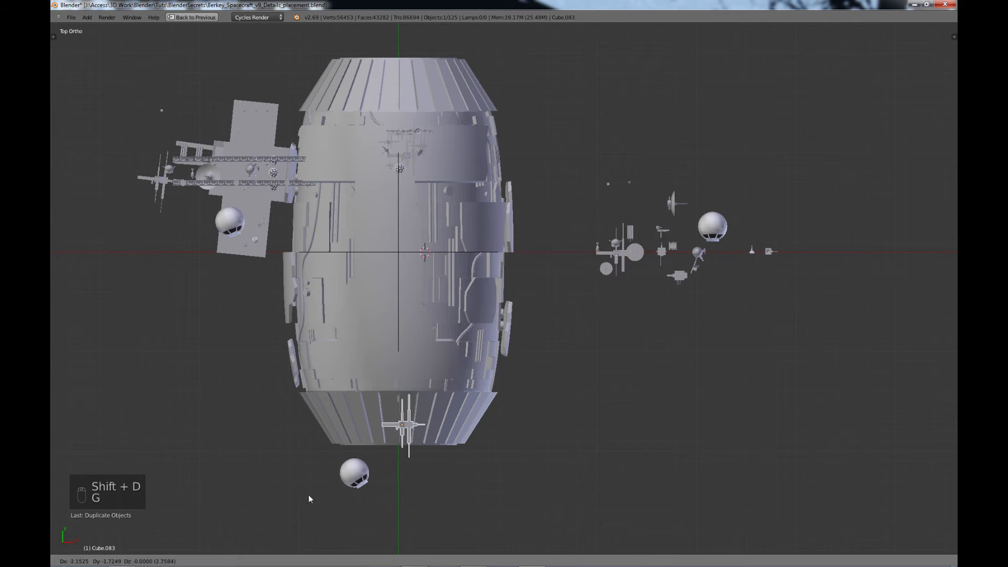
click(273, 509)
- Lower the copied antenna cluster along the Z axis to just above the sphere at the hull opening
middle_drag(330, 520, 309, 384)
key(g)
key(z)
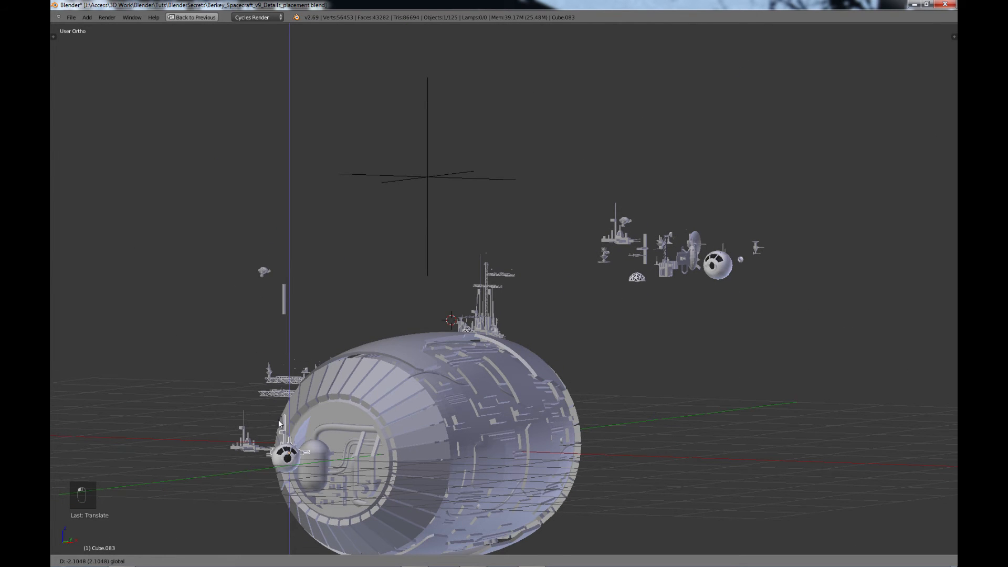
click(279, 422)
middle_drag(279, 423, 396, 337)
scroll(396, 337, up, 4)
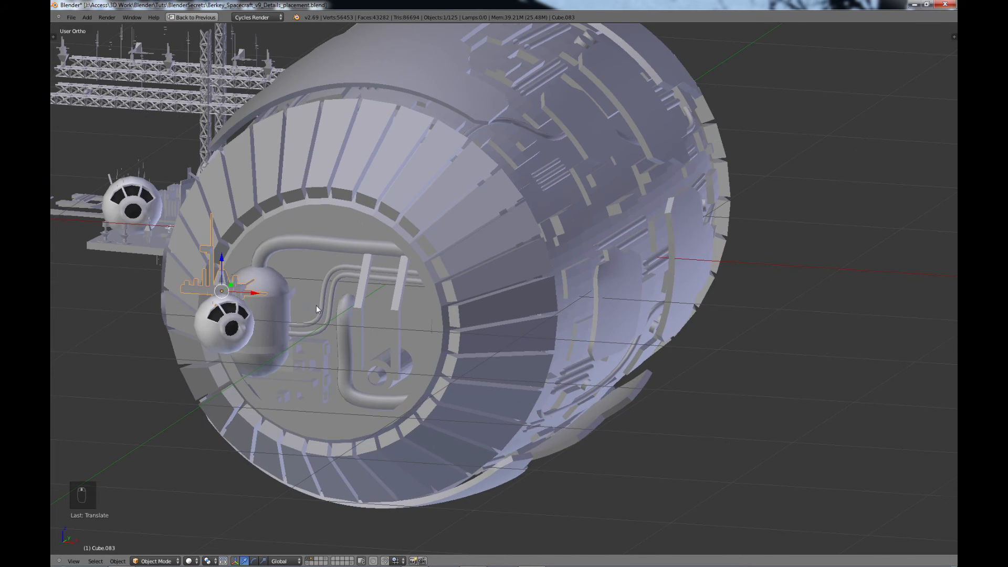
middle_drag(316, 305, 533, 474)
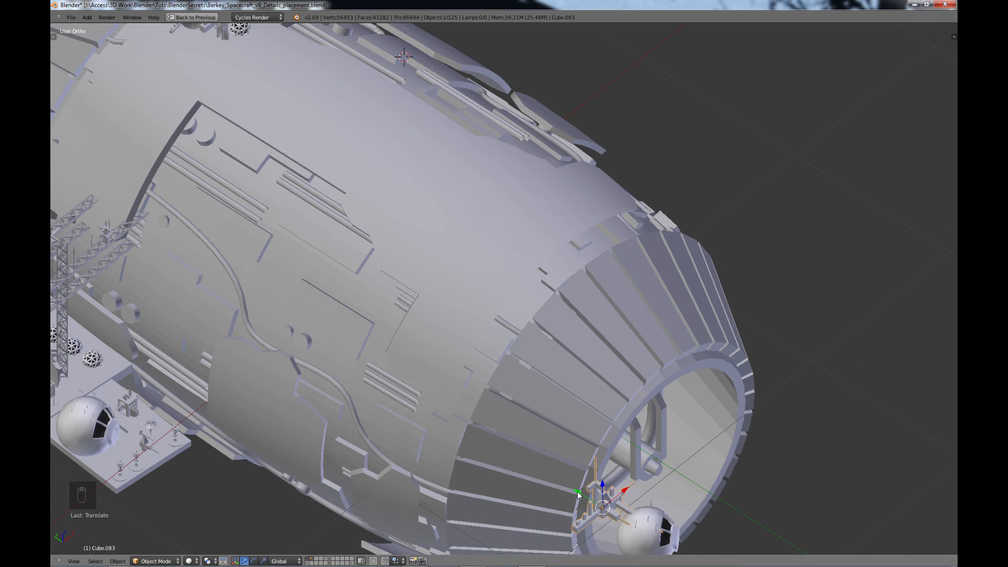
- Enlarge the copied antenna cluster and lower it along the Z axis so it sits directly behind the sphere at the hull opening
drag(577, 493, 570, 488)
key(s)
click(623, 486)
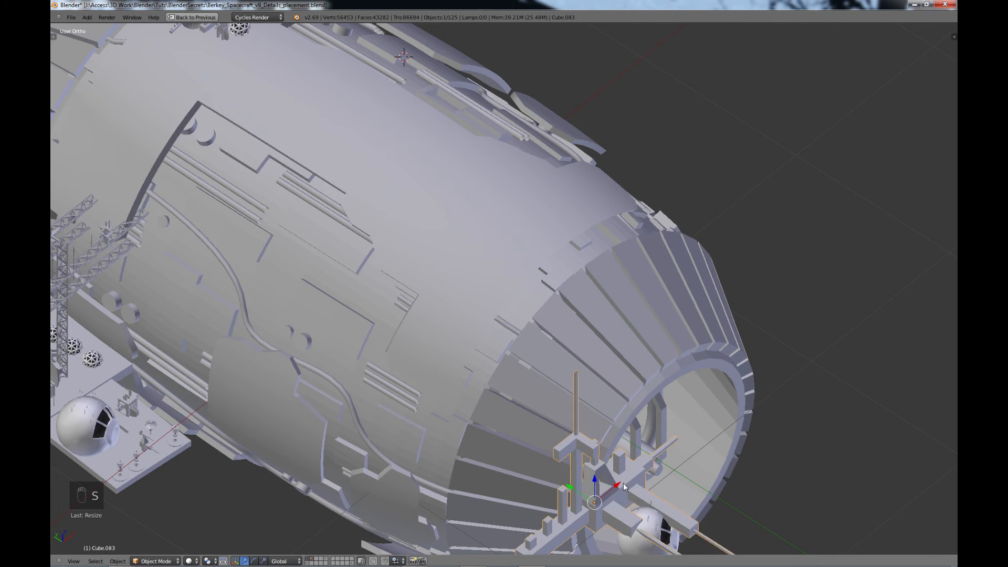
scroll(637, 451, down, 3)
middle_drag(637, 450, 571, 385)
key(s)
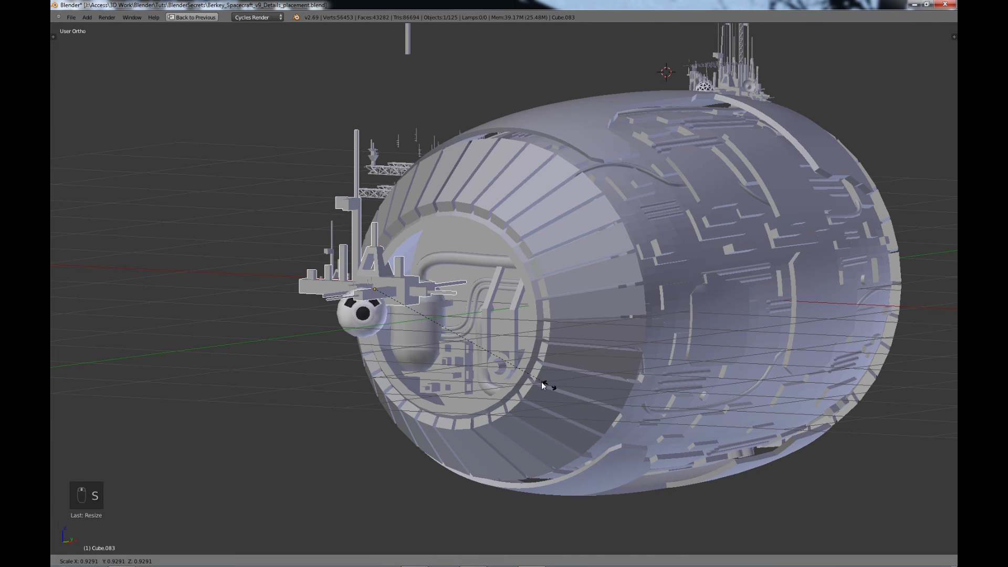
click(497, 366)
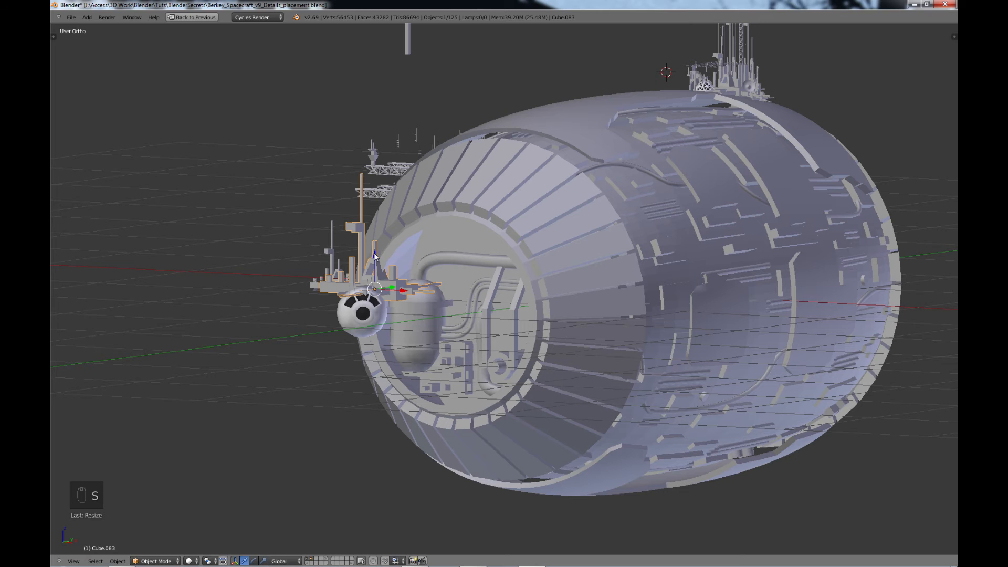
drag(375, 256, 376, 278)
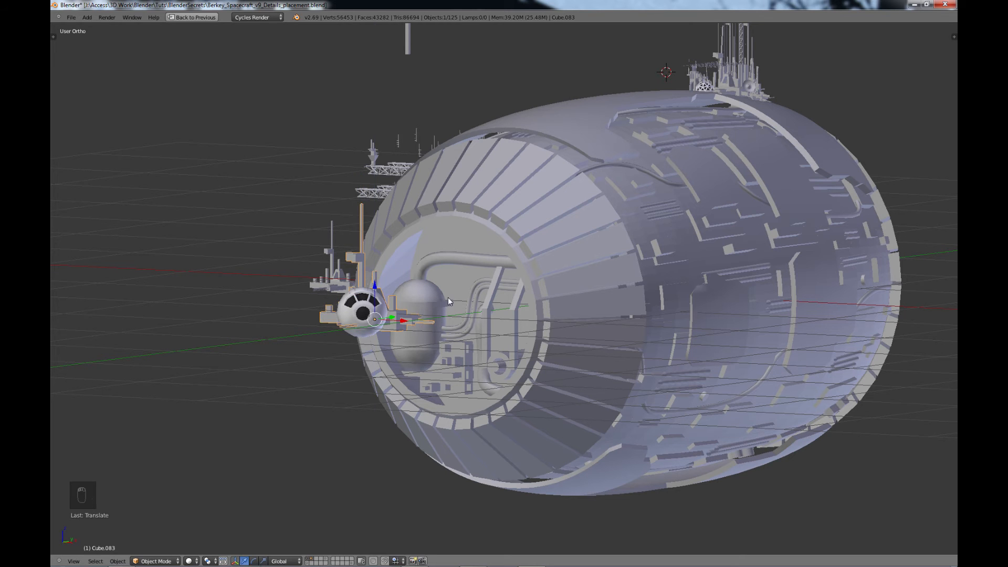
- Duplicate the small spiky antenna piece from the spare parts and move the copy along the Y and X axes towards the hull's front opening
middle_drag(448, 297, 426, 328)
shift+middle_drag(479, 388, 382, 435)
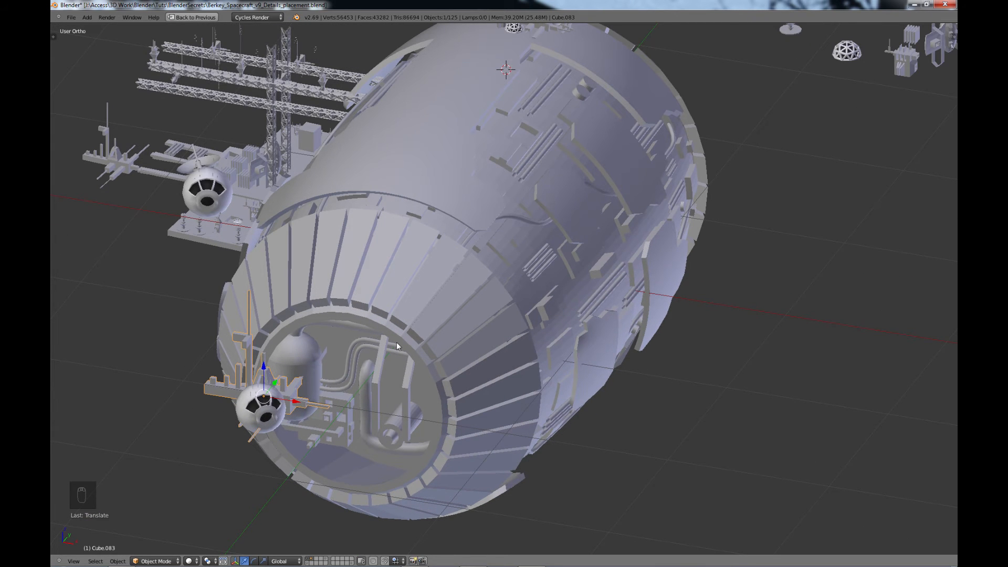
shift+middle_drag(480, 314, 439, 364)
scroll(691, 286, down, 2)
shift+middle_drag(736, 302, 670, 348)
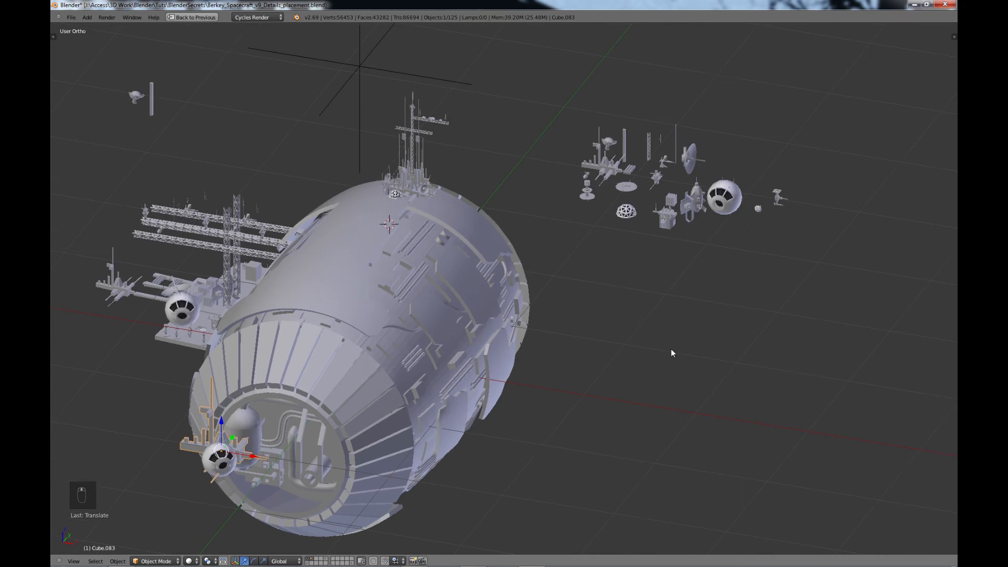
scroll(671, 349, up, 3)
shift+middle_drag(682, 303, 565, 434)
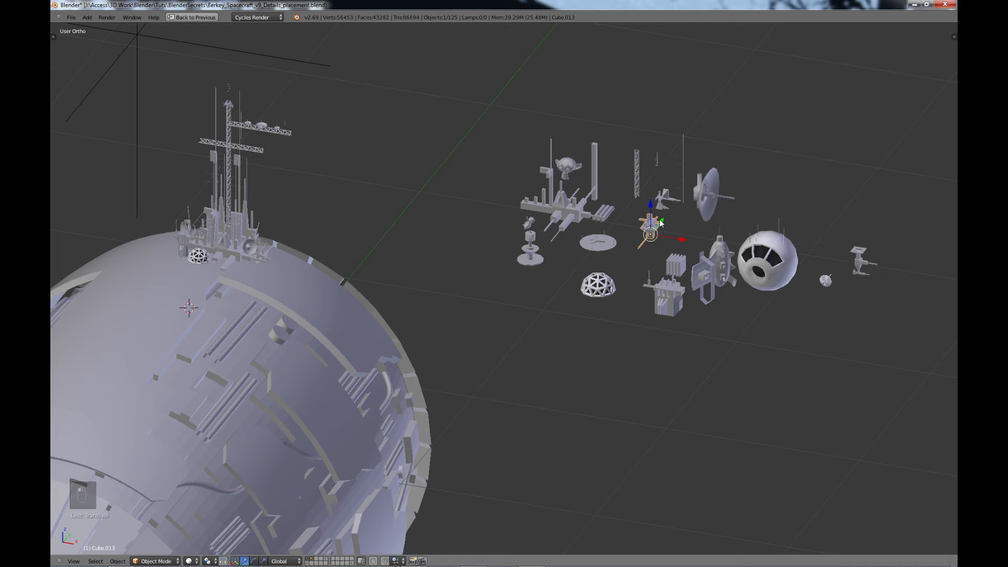
key(shift+d)
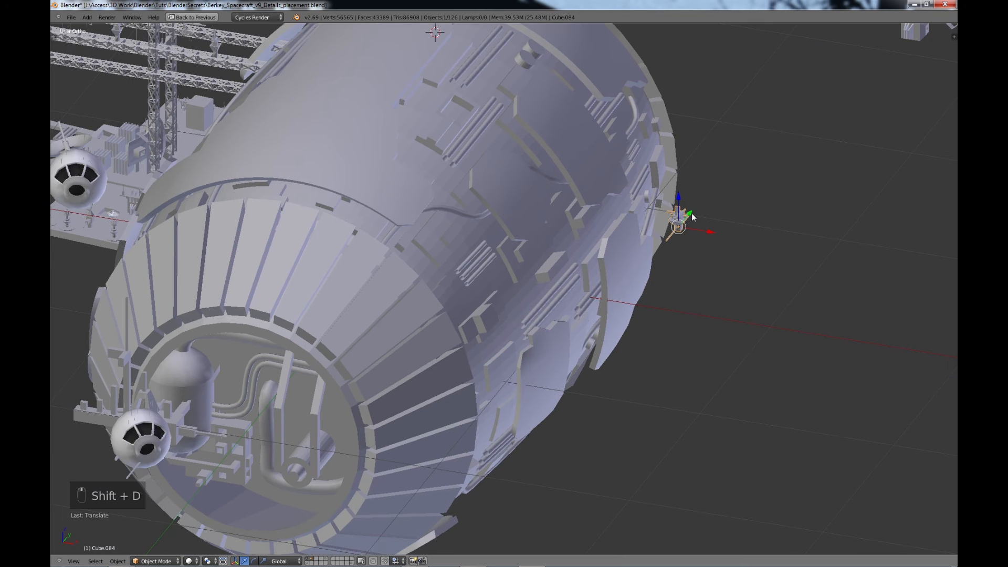
drag(693, 216, 471, 518)
key(g)
key(x)
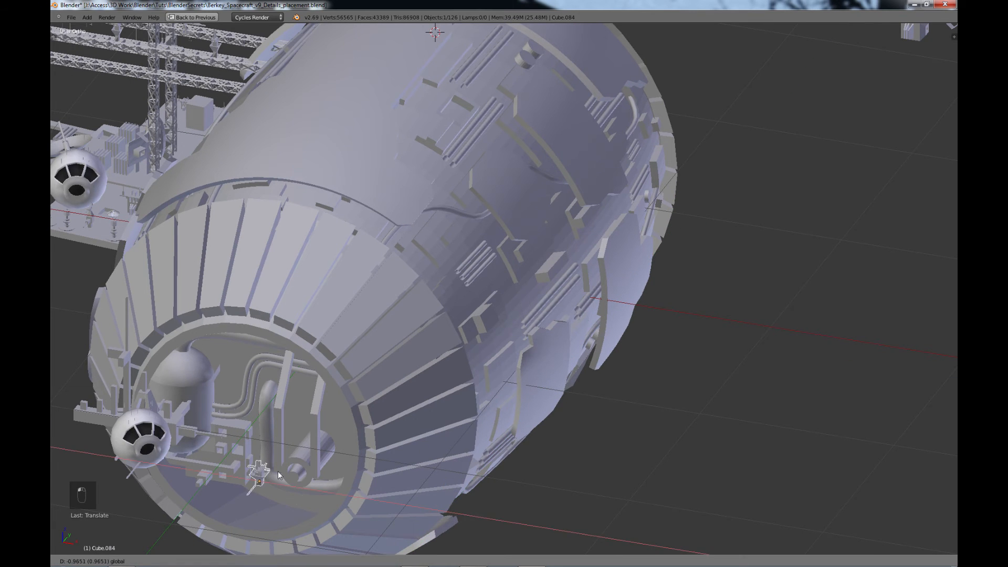
drag(262, 450, 231, 360)
- Reposition the small antenna copy along the Y axis and then freely so it lines up with the hull's open front end
middle_drag(254, 402, 185, 394)
scroll(185, 393, down, 6)
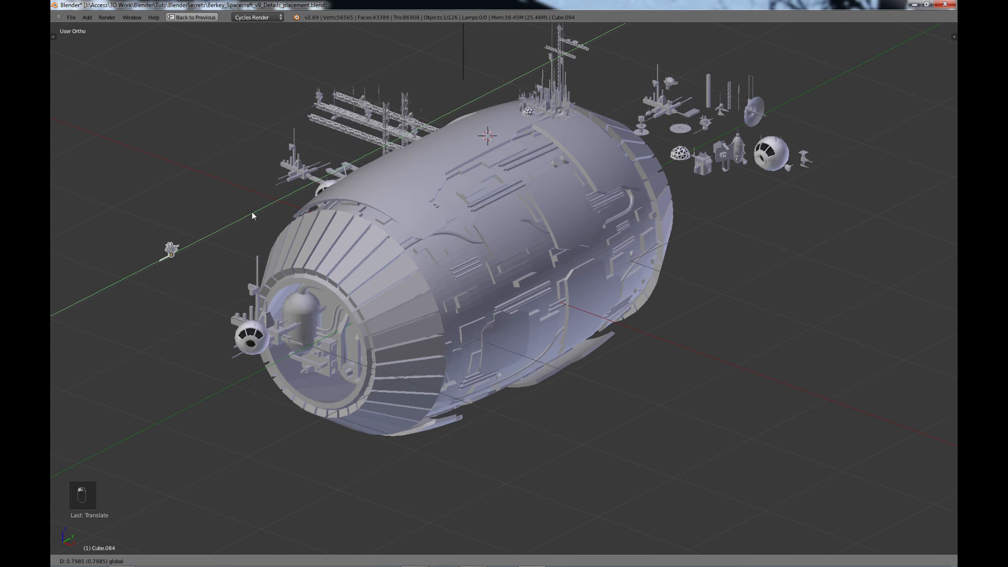
drag(307, 159, 356, 304)
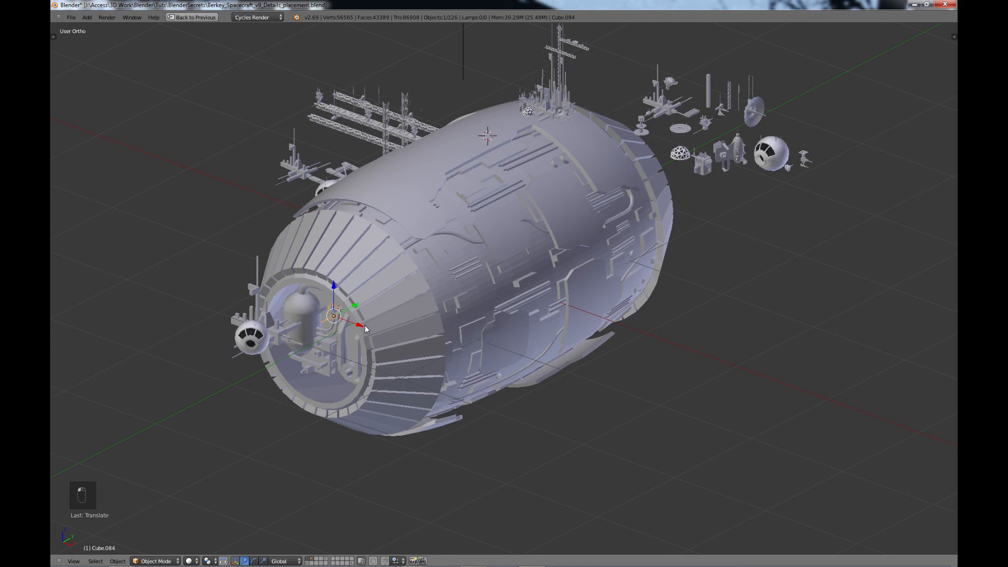
middle_drag(356, 304, 549, 268)
key(g)
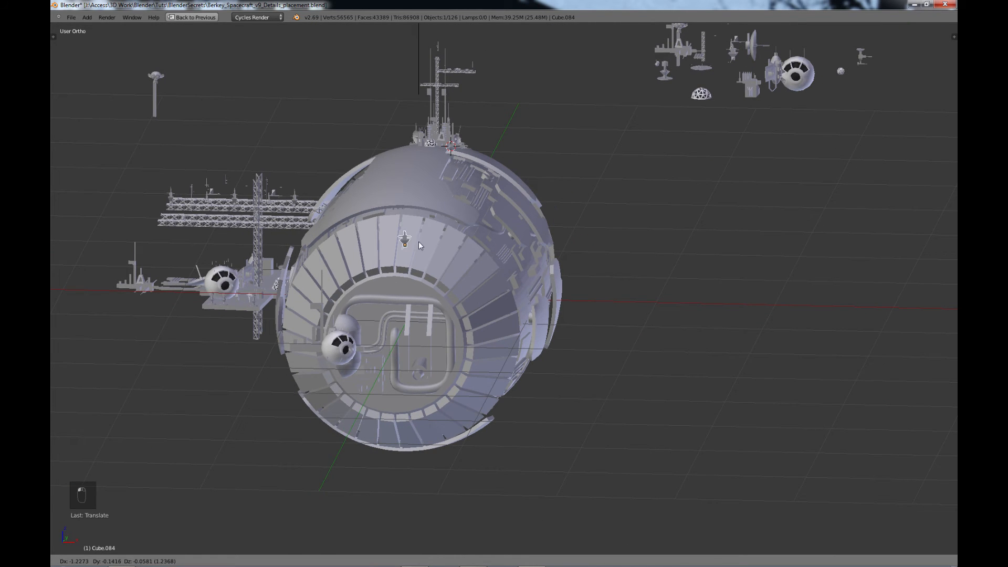
drag(371, 222, 420, 332)
- From above, move the small antenna copy along the Y axis back to the rim of the hull opening
middle_drag(464, 338, 456, 235)
key(KP_7)
scroll(489, 357, down, 3)
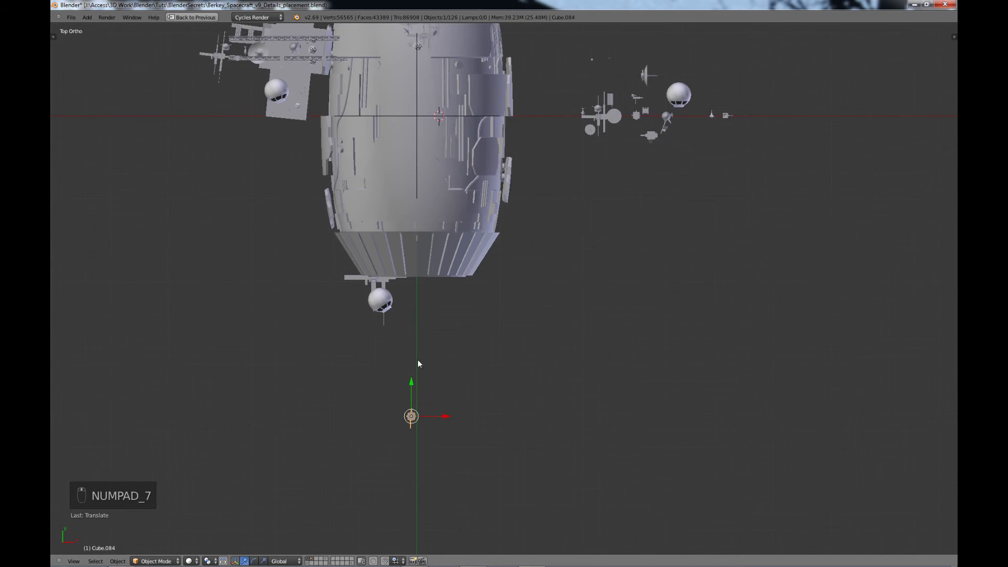
drag(411, 388, 403, 301)
drag(397, 241, 397, 241)
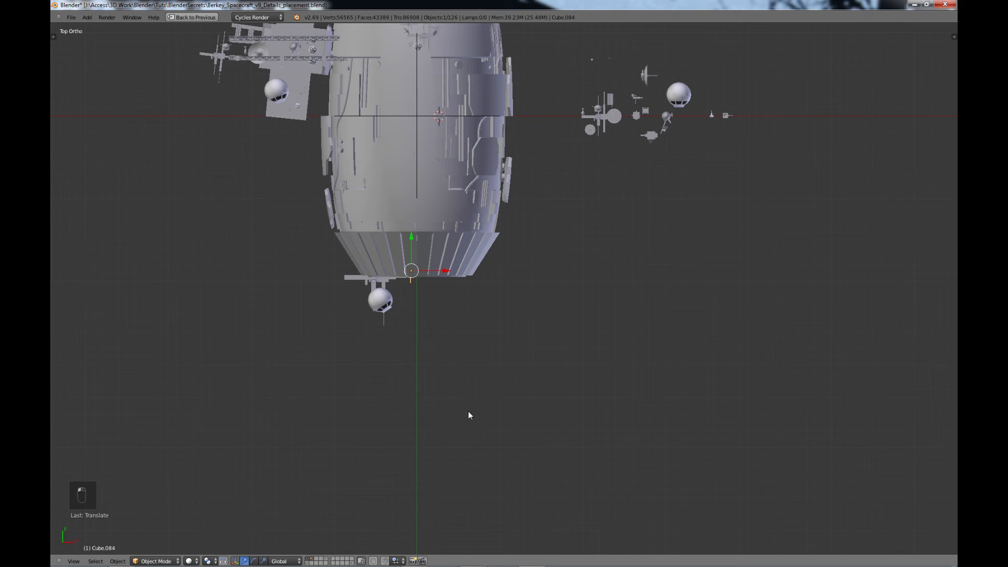
- Push the small antenna copy deeper into the hull opening and lower it to beside the round tank
middle_drag(468, 411, 477, 441)
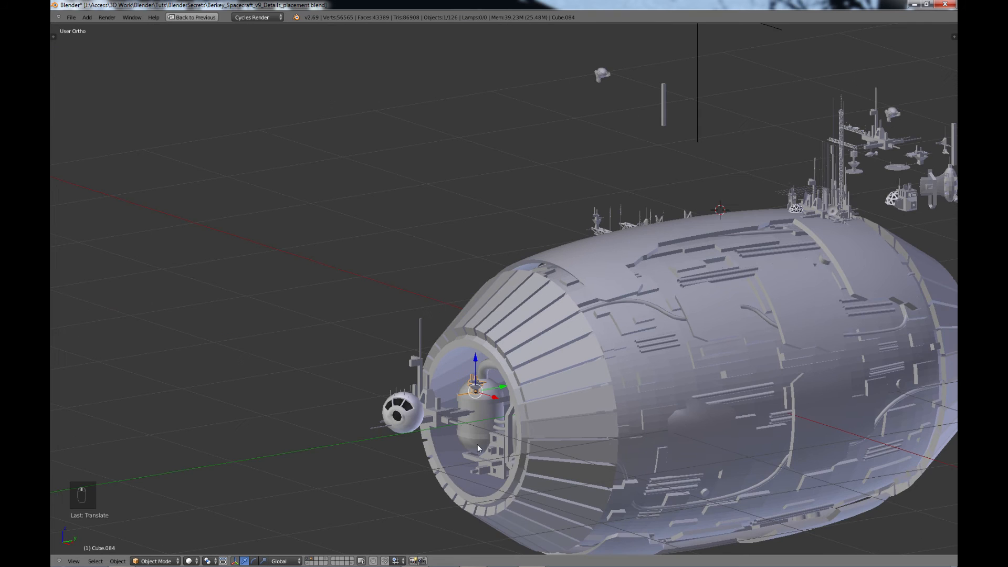
scroll(478, 444, up, 2)
drag(491, 431, 530, 420)
middle_drag(530, 420, 543, 442)
drag(448, 427, 449, 482)
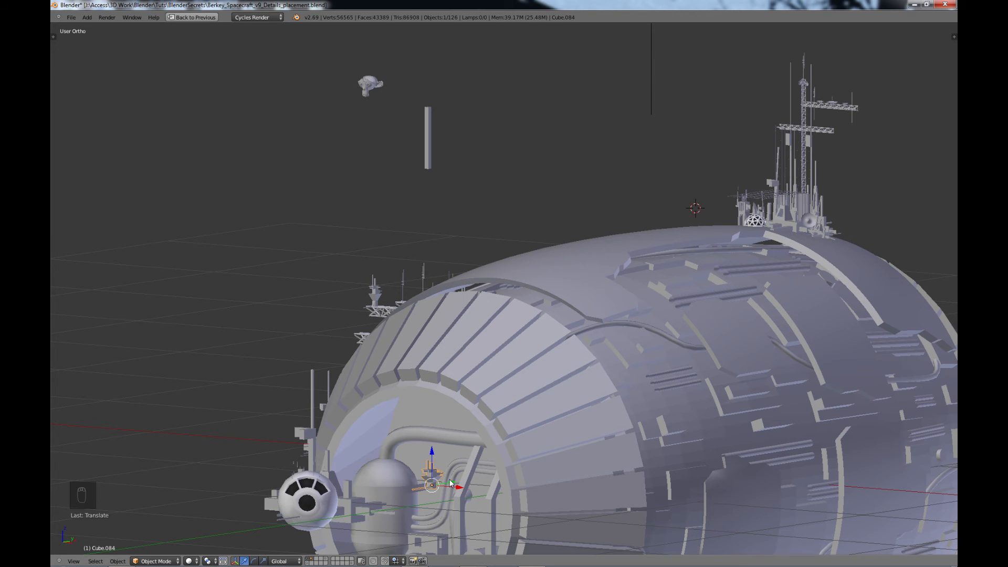
- Duplicate the small antenna along the X axis towards the tank and scale the copy down to about 0.63
middle_drag(450, 481, 578, 382)
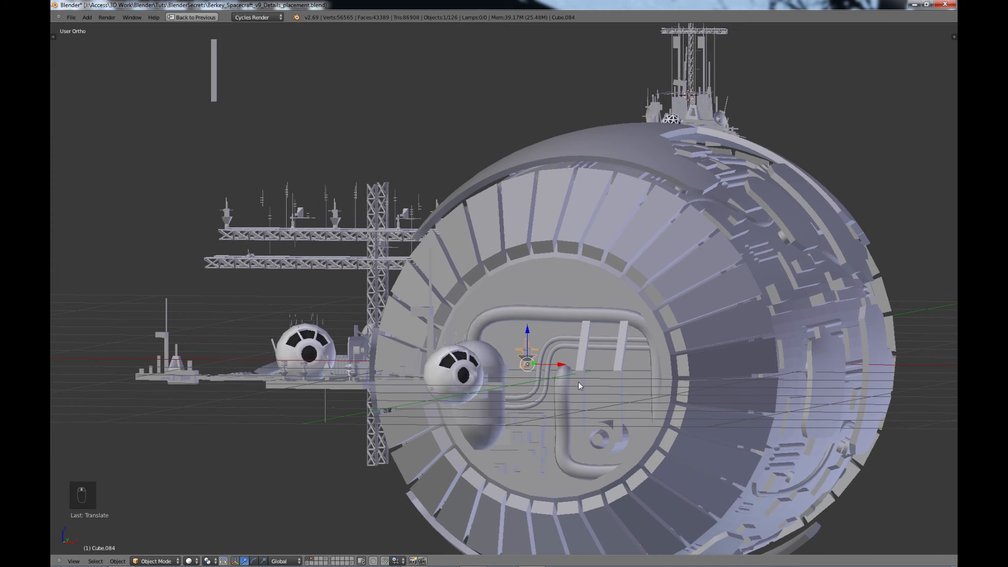
key(shift+d)
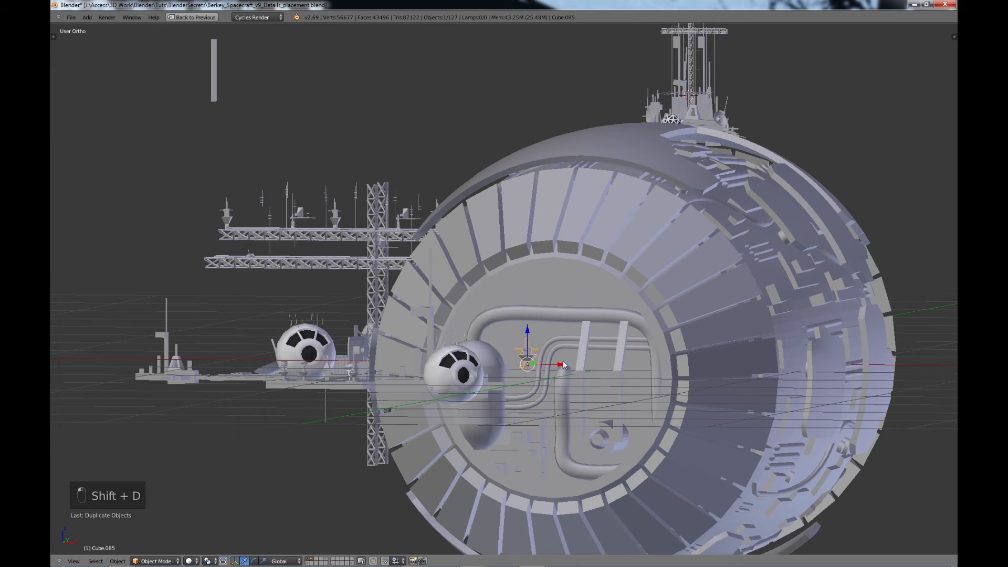
click(544, 355)
key(s)
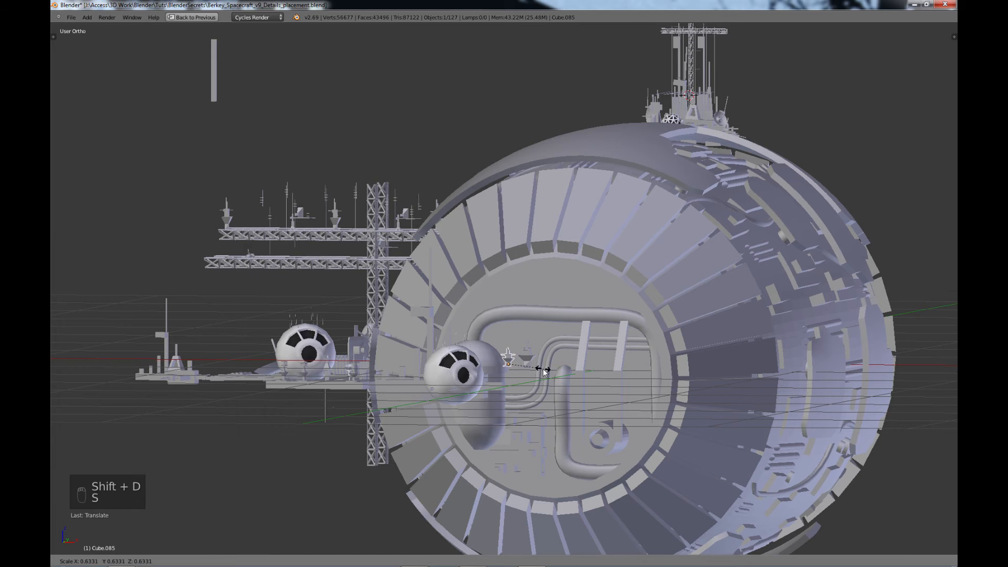
click(542, 369)
- Duplicate the scaled-down antenna upward along the Z axis, duplicate that copy sideways along the X axis, and deselect everything
key(shift+d)
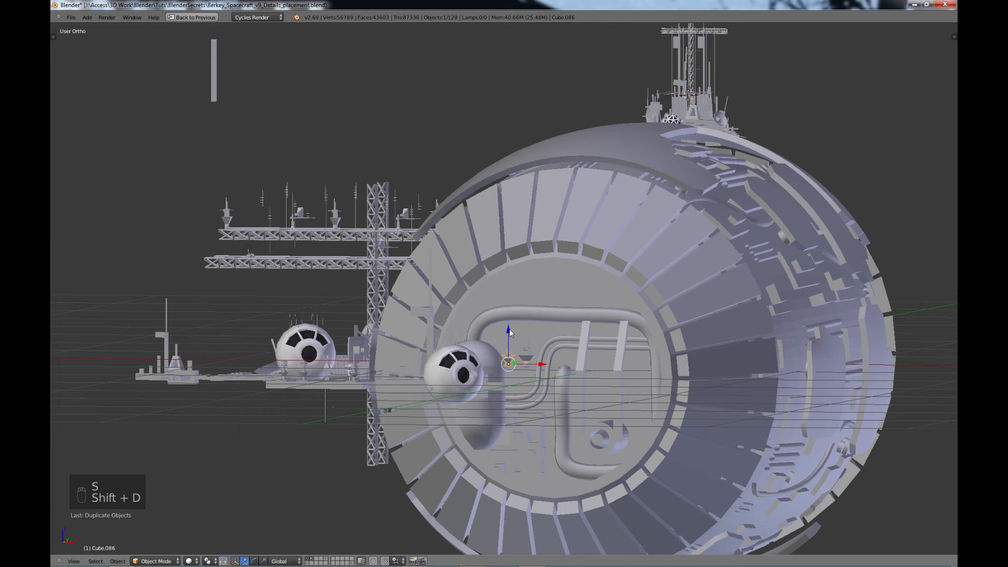
click(509, 304)
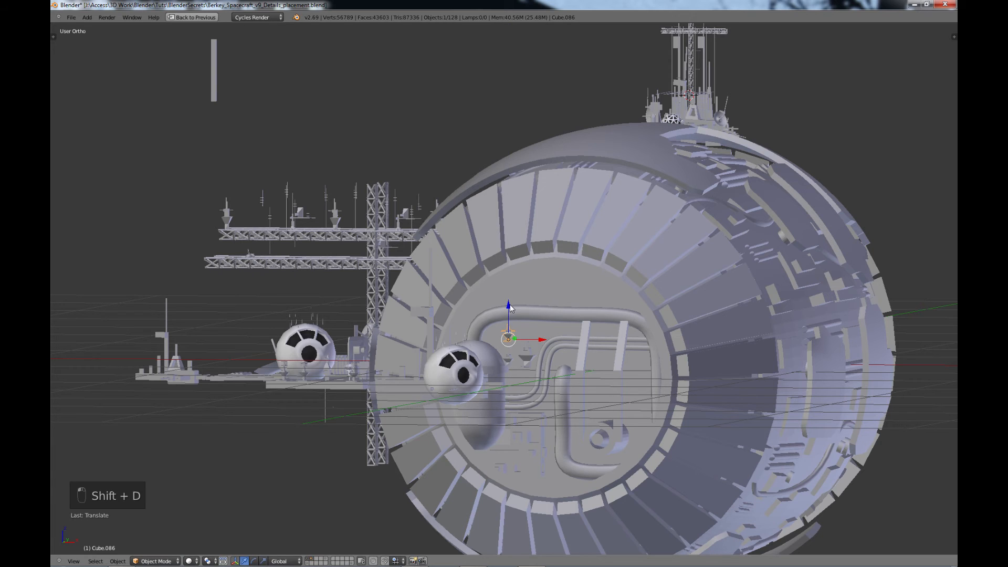
key(shift+d)
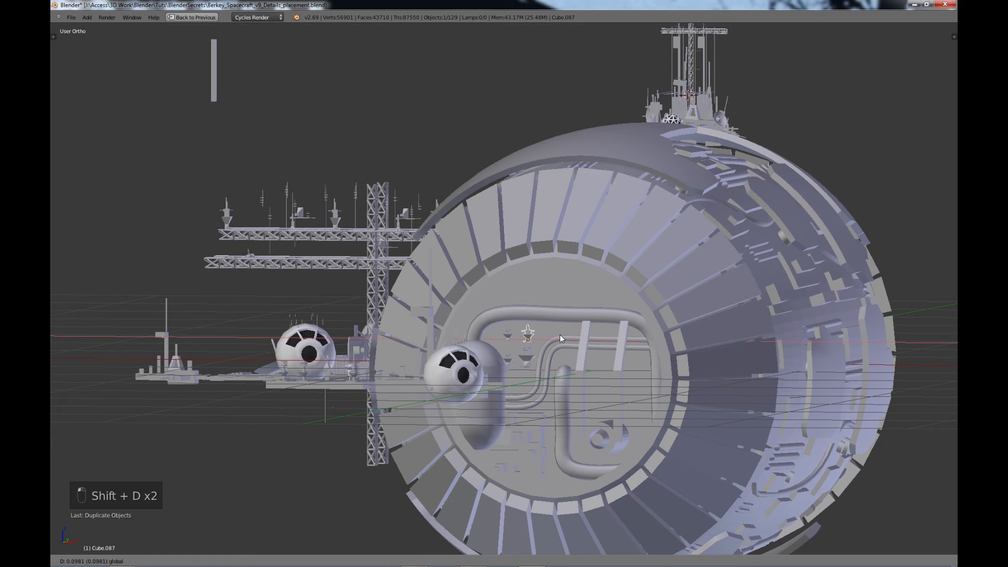
click(558, 335)
middle_drag(558, 335, 553, 414)
key(a)
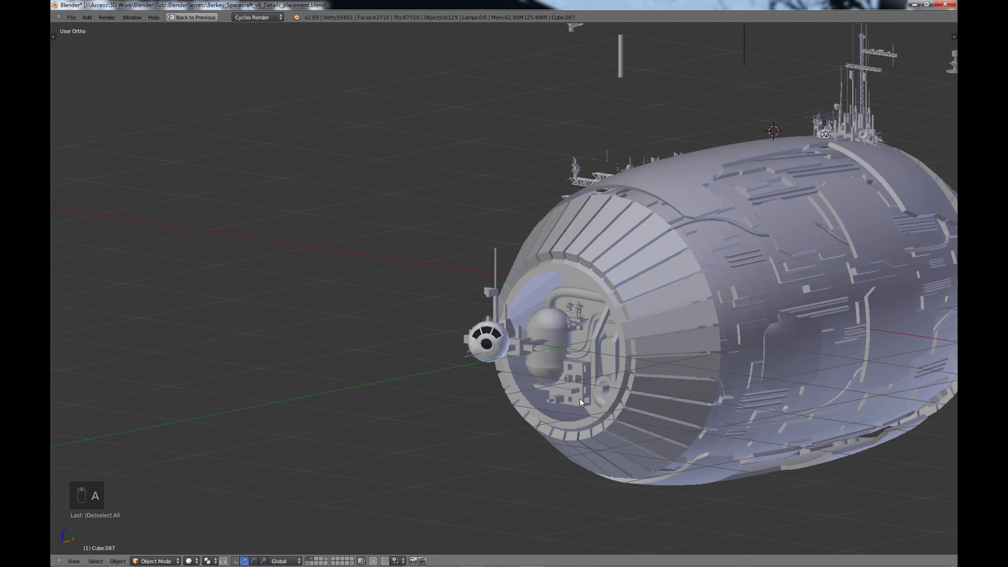
- Examine the small antennas, tank and sphere placed at the hull's open front end from near and far
scroll(587, 388, up, 3)
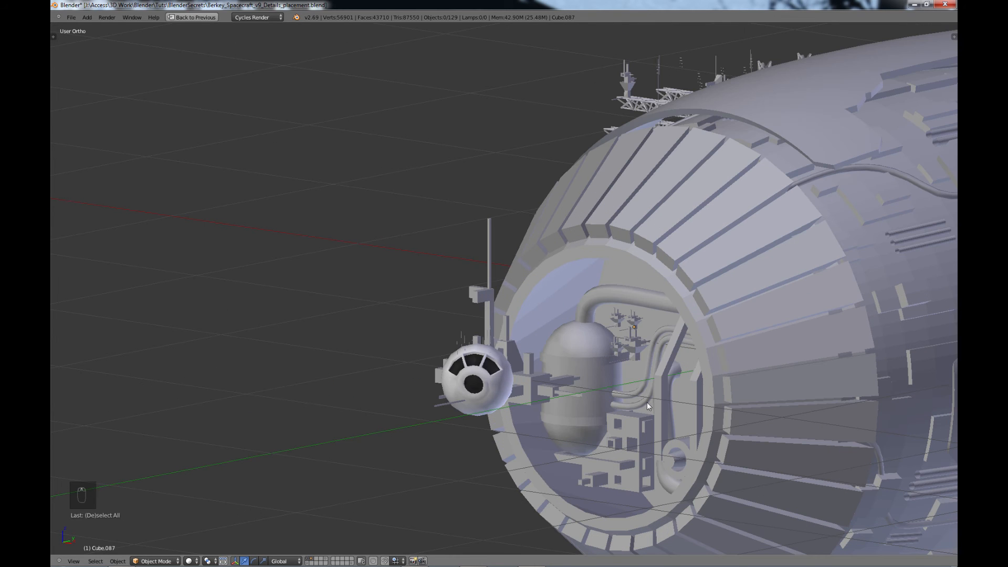
scroll(626, 341, down, 3)
scroll(626, 341, up, 4)
shift+middle_drag(700, 460, 568, 362)
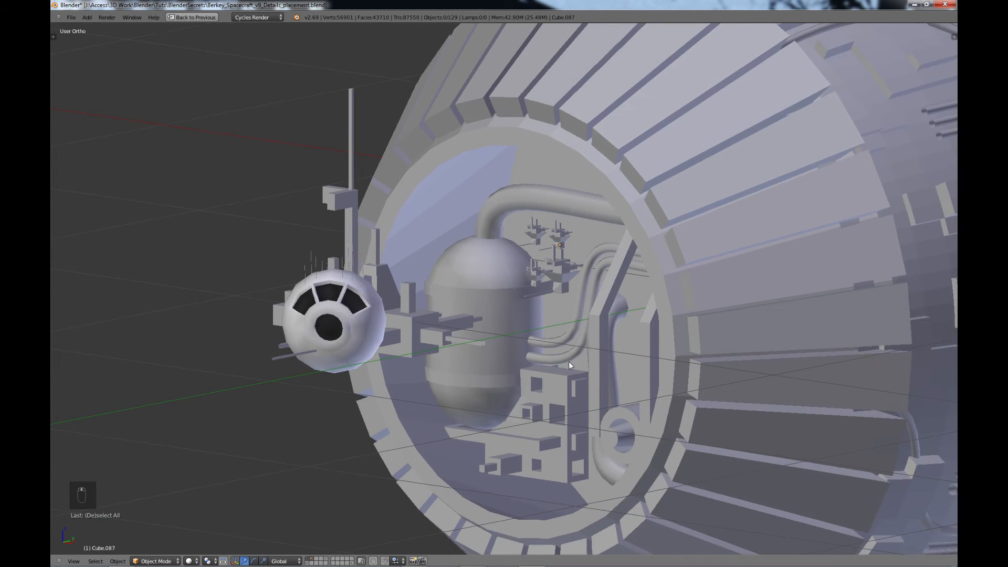
scroll(565, 338, down, 1)
scroll(553, 336, down, 1)
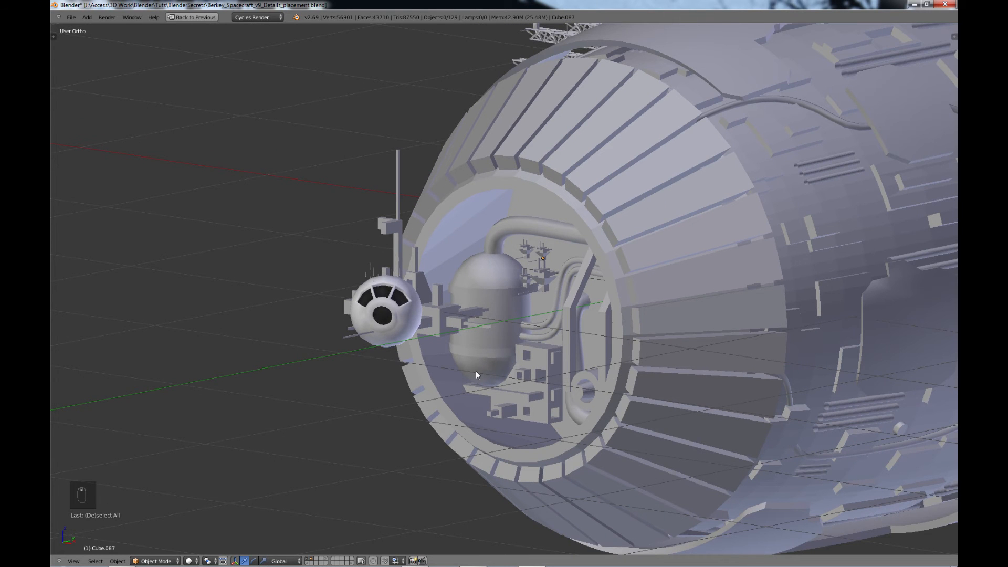
scroll(558, 345, down, 2)
middle_drag(550, 266, 512, 320)
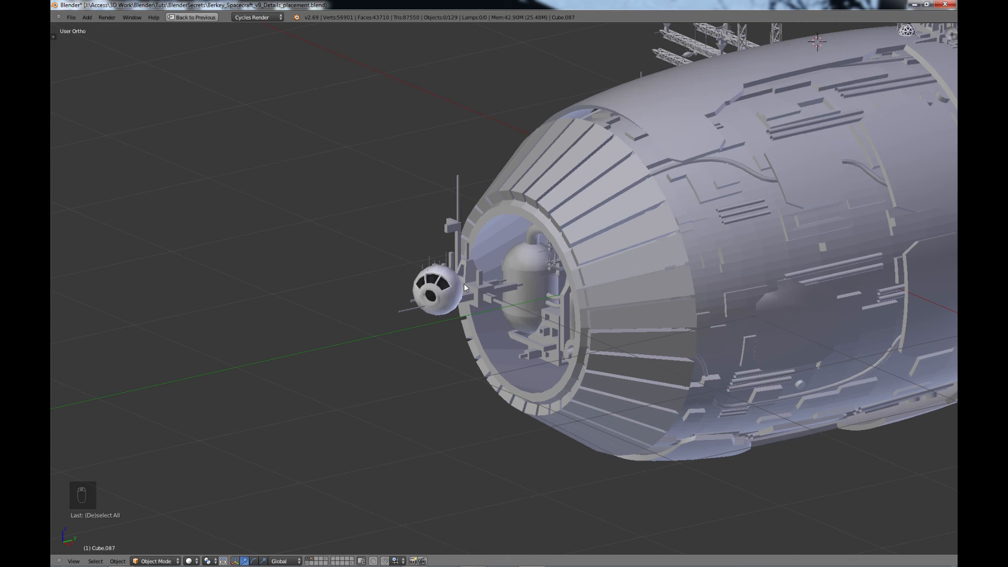
- In the antenna cluster's mesh, add a loop cut to the beam joining the sphere and slide it towards the central block
middle_drag(465, 288, 458, 333)
scroll(477, 293, up, 2)
scroll(458, 332, up, 2)
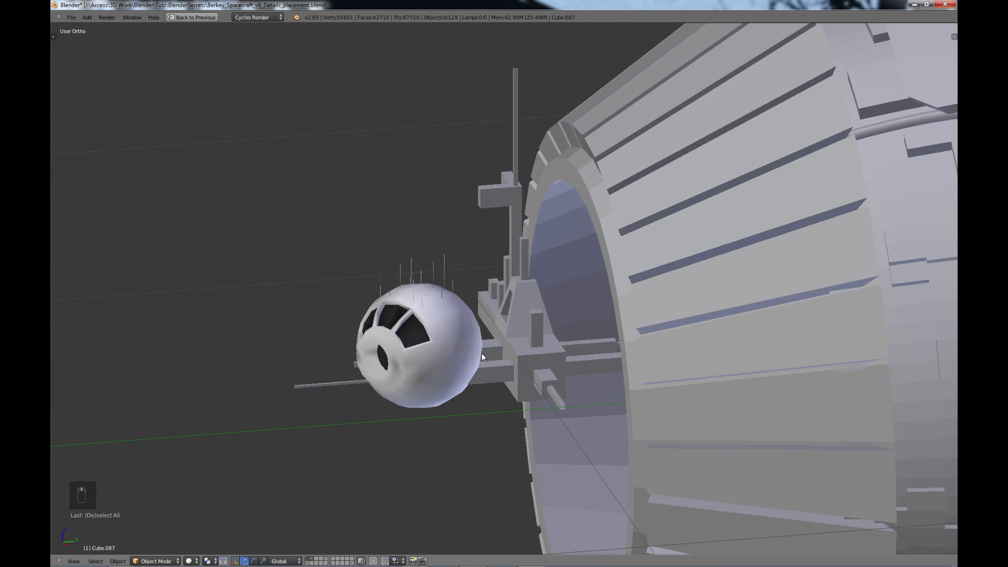
right_click(496, 349)
key(Tab)
scroll(496, 355, up, 3)
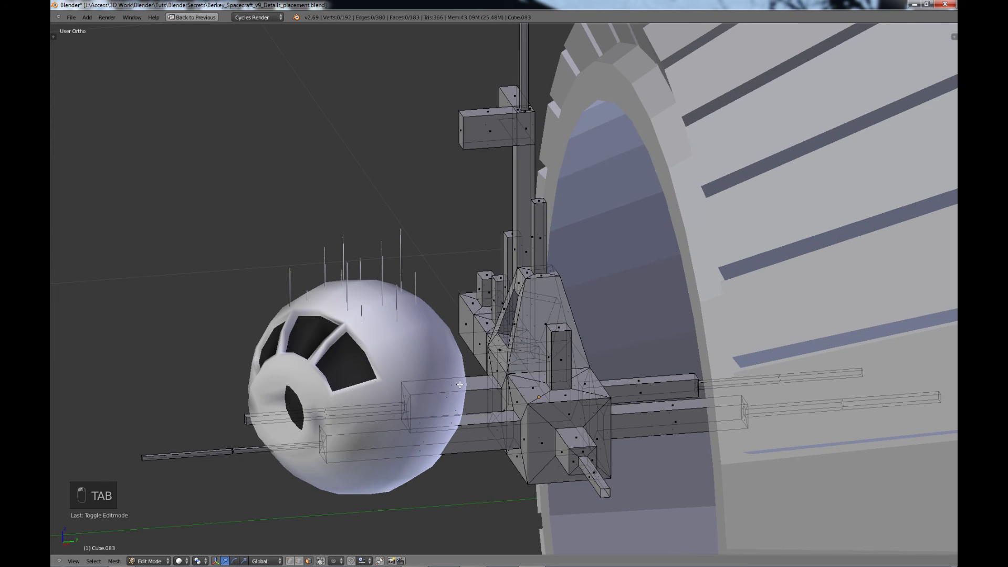
middle_drag(454, 385, 525, 390)
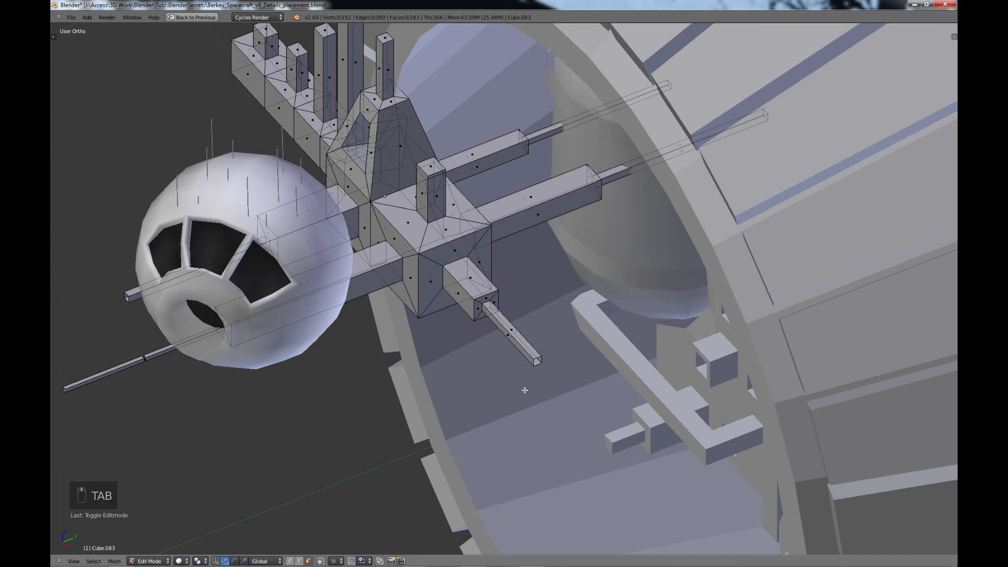
key(ctrl+r)
click(368, 277)
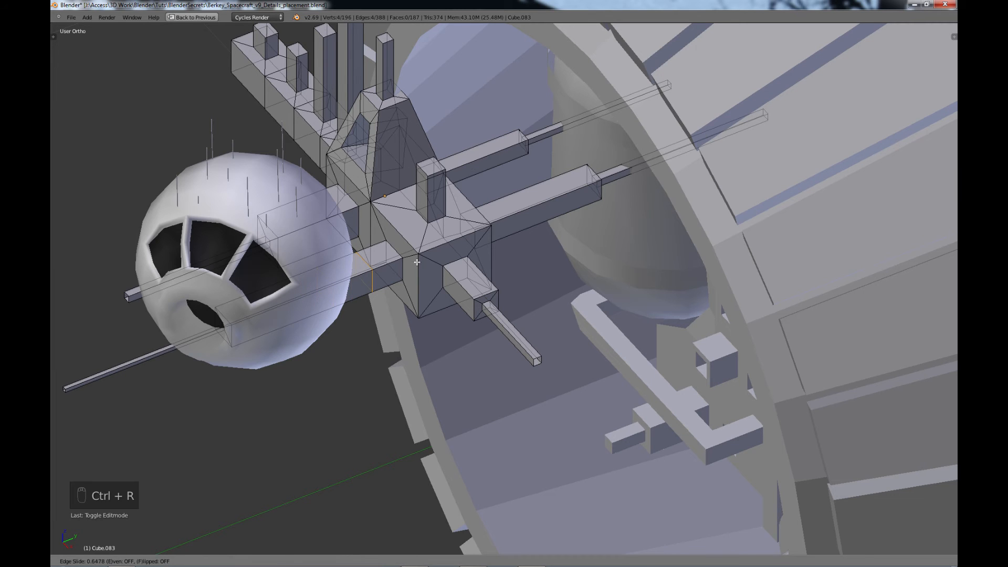
click(416, 262)
- Extrude the beam's upper face beside the central block upward, taper it by scaling, and extrude it again into a thin mast
middle_drag(439, 266, 443, 248)
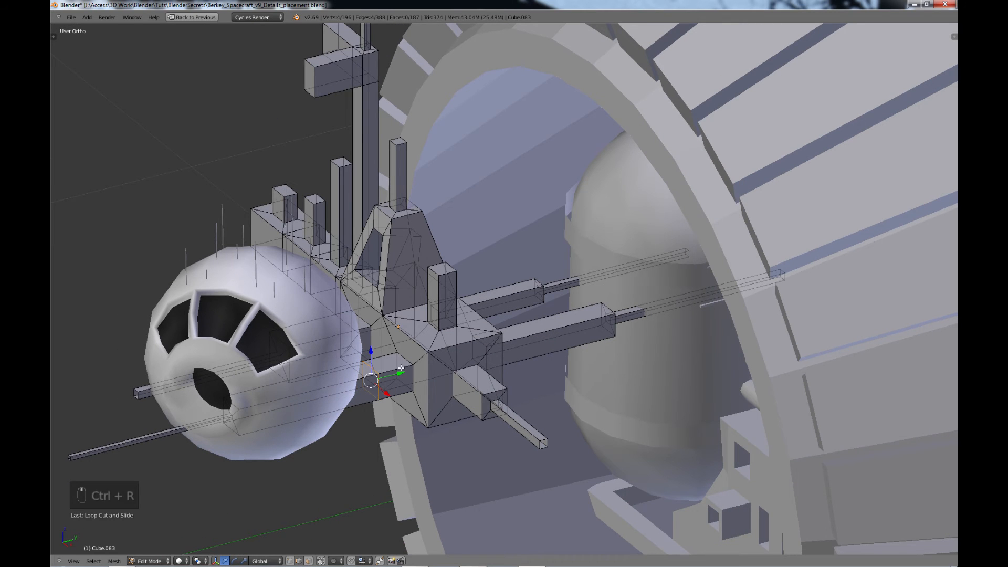
right_click(390, 359)
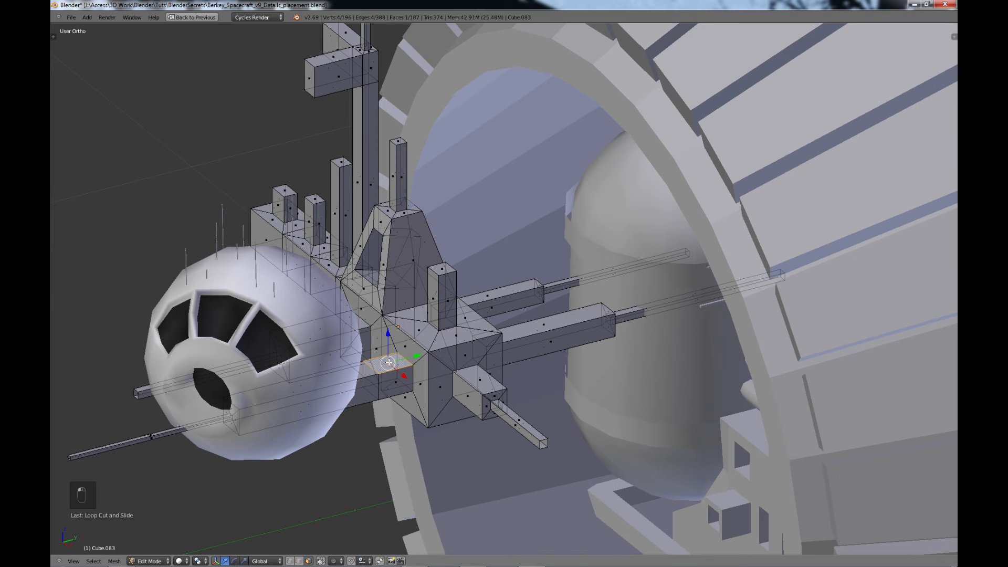
key(e)
click(382, 323)
key(s)
click(391, 336)
key(e)
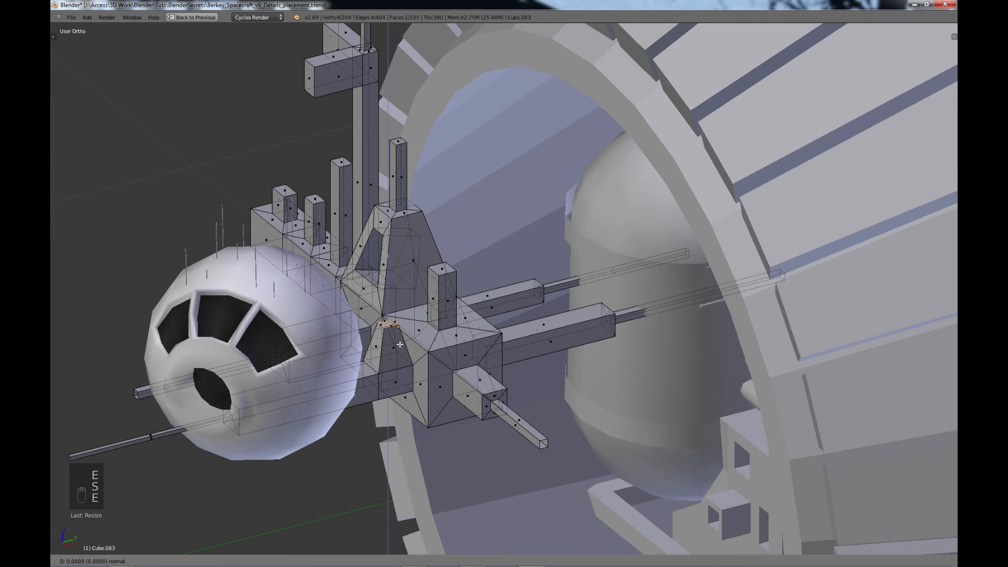
click(389, 262)
scroll(390, 262, down, 3)
middle_drag(388, 263, 446, 228)
middle_drag(331, 394, 292, 409)
scroll(441, 304, down, 2)
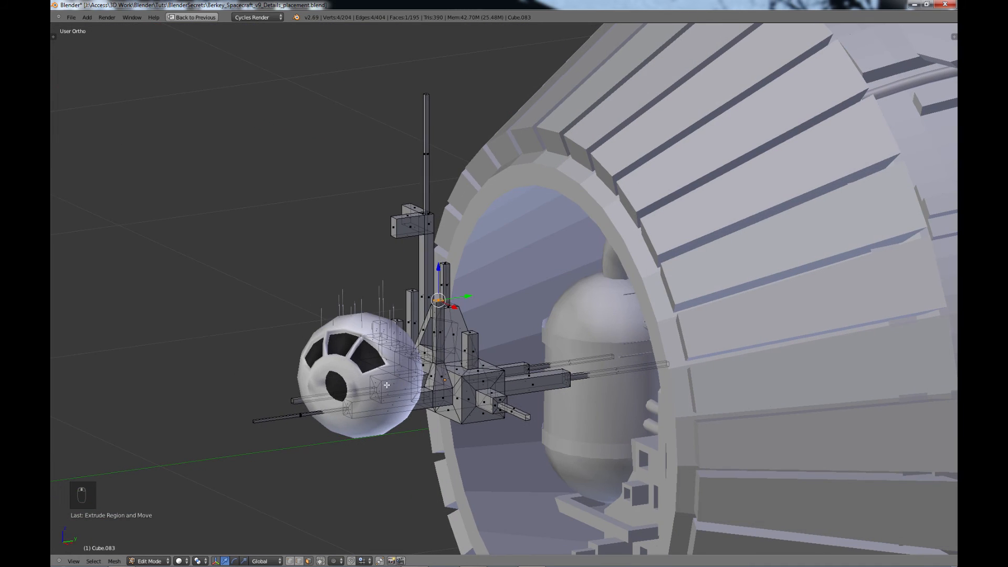
- From the side view, extrude the thin mast's top face two more segments bending towards the hull, and rotate and nudge its end face
key(KP_3)
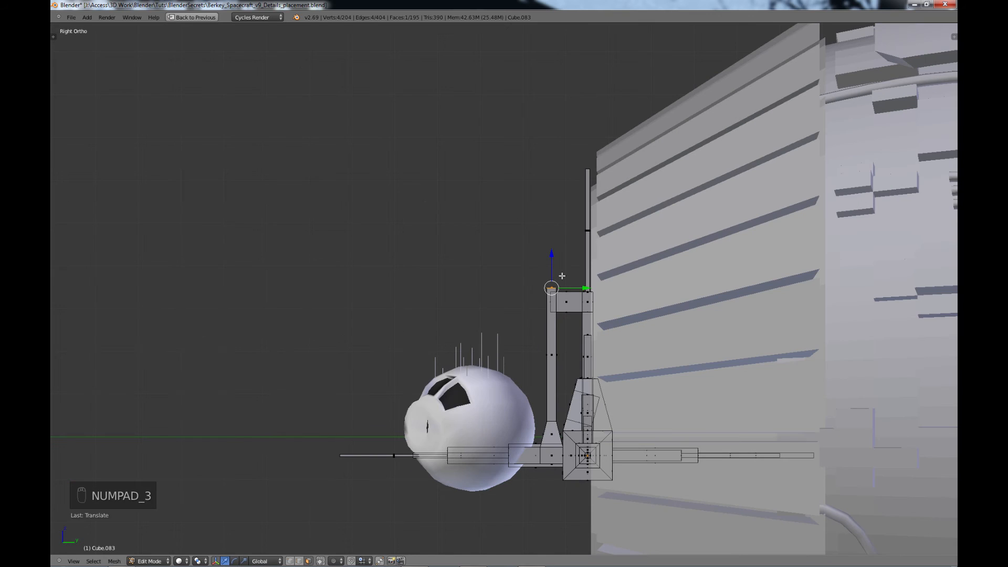
key(e)
click(583, 194)
key(e)
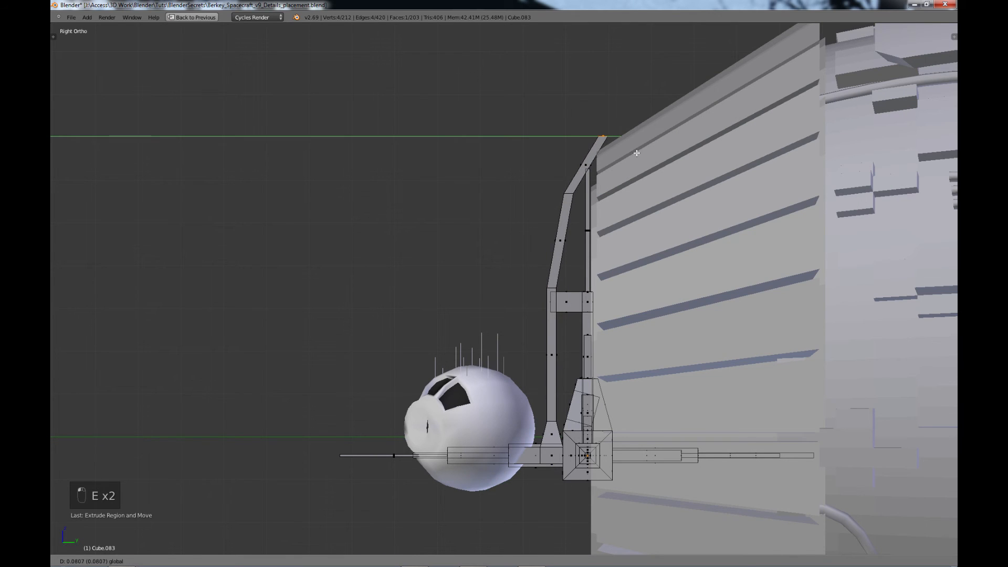
drag(636, 152, 632, 154)
key(r)
click(615, 171)
drag(600, 112, 601, 131)
drag(622, 156, 618, 156)
drag(598, 129, 600, 135)
- Extrude the beam's upper face beside the sphere, narrow it along the Y axis, and extrude it upward into a wide column
scroll(567, 236, down, 2)
middle_drag(546, 283, 423, 339)
scroll(447, 163, up, 4)
scroll(412, 336, up, 1)
click(409, 332)
key(e)
click(442, 344)
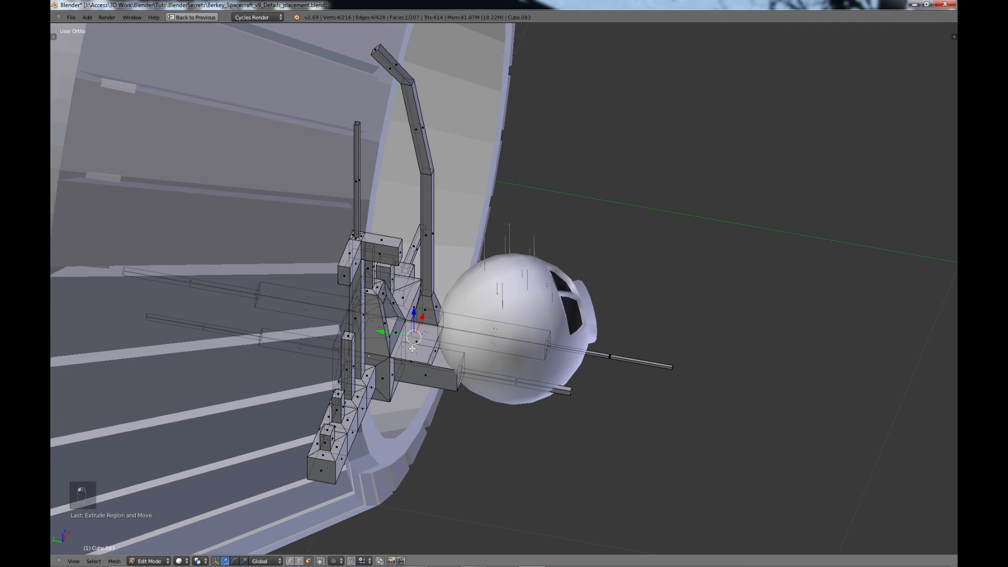
key(e)
key(s)
key(y)
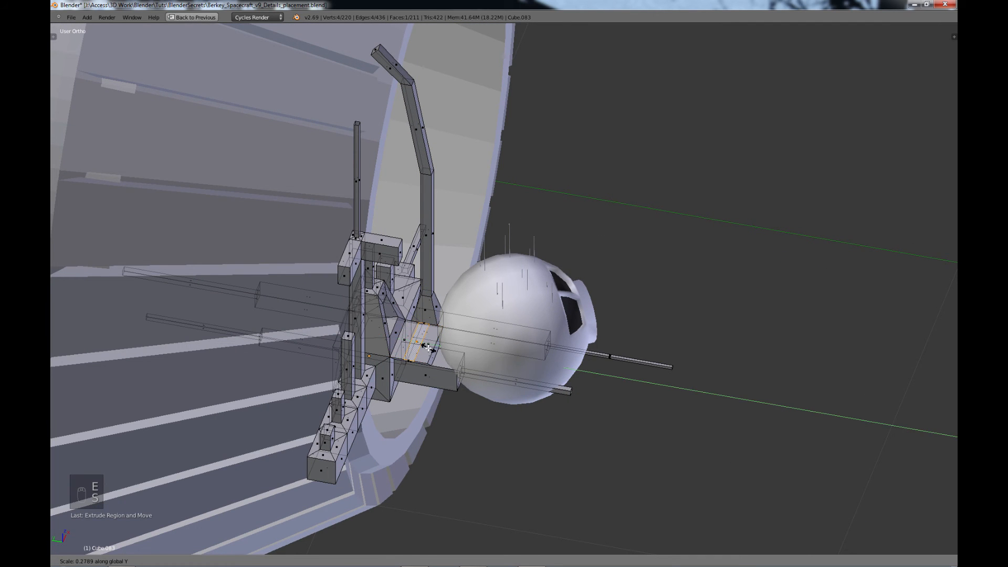
click(428, 348)
key(e)
click(406, 270)
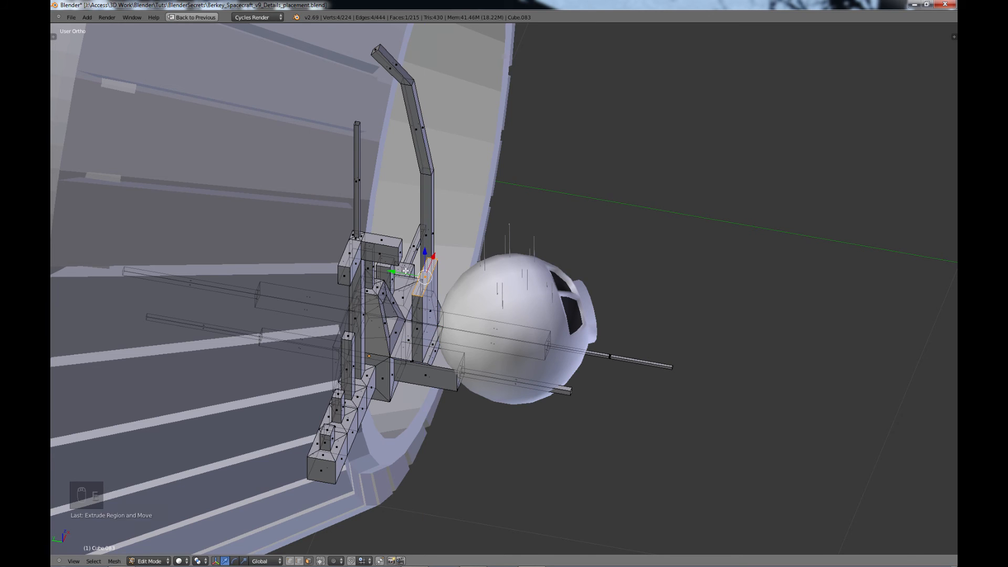
- Extrude the wide column further upward and shift its top face towards the hull so the uppermost segment slopes
middle_drag(406, 271, 472, 241)
key(e)
middle_drag(637, 230, 531, 225)
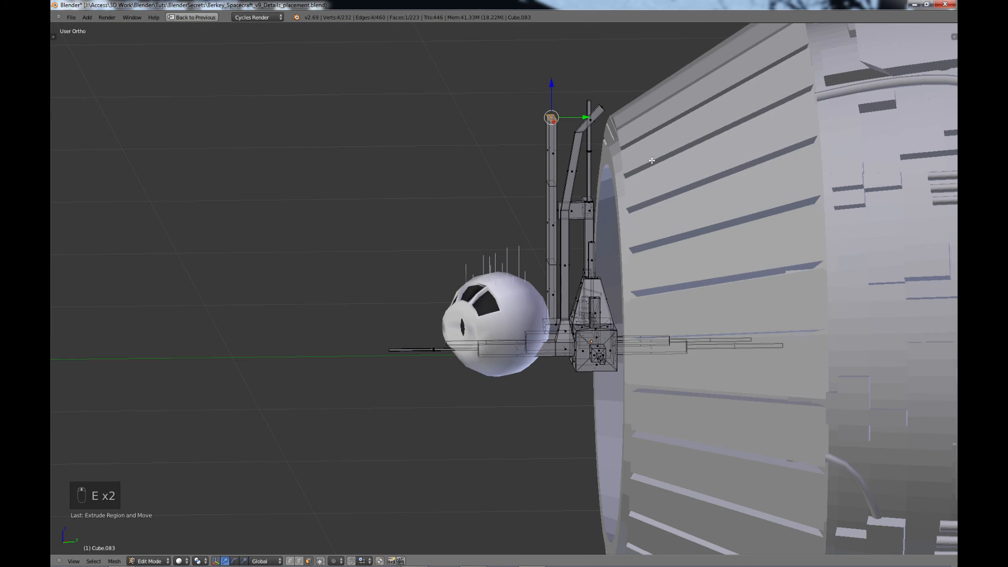
drag(587, 118, 636, 117)
drag(599, 87, 599, 95)
drag(633, 123, 629, 124)
- Inset the wide column's front face by extruding and scaling it down, and push the inner face inward as a recess
middle_drag(551, 173, 662, 183)
right_click(509, 221)
key(e)
key(s)
click(568, 267)
key(e)
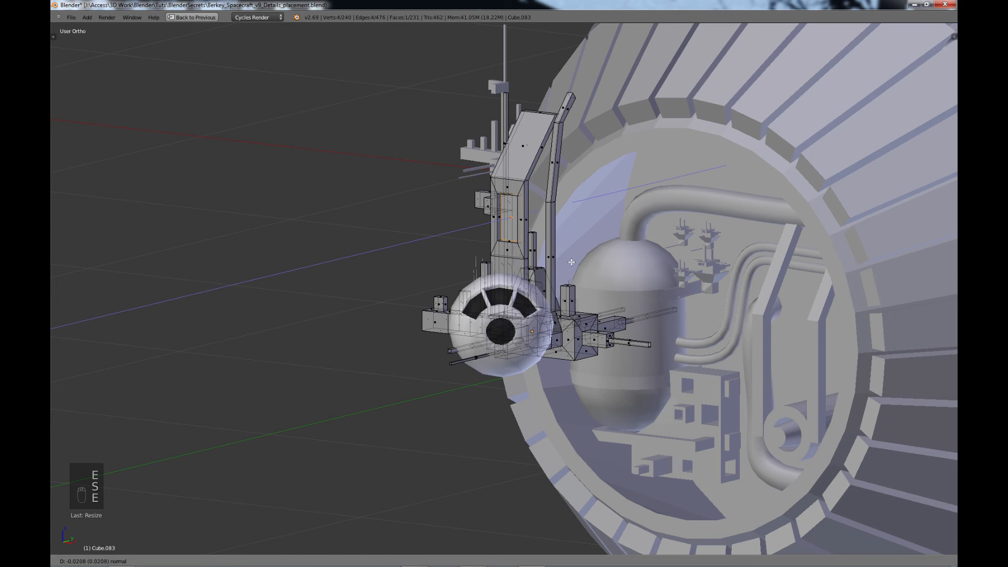
click(571, 266)
- Extrude and shrink the wide column's lower front face, and extrude it again into a small protruding block
right_click(518, 262)
key(e)
click(522, 265)
key(s)
click(521, 271)
key(e)
click(515, 272)
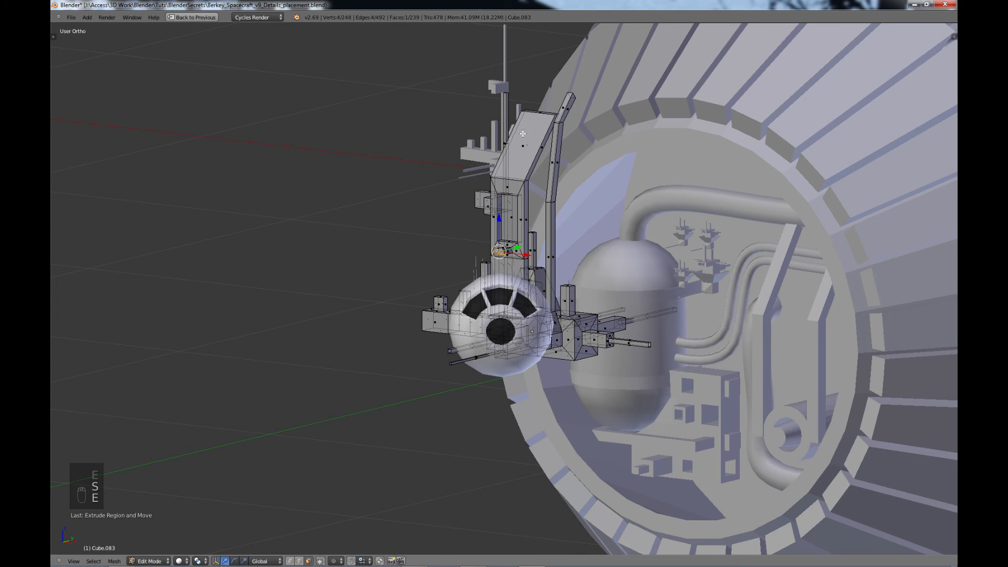
- Inset the column's sloped upper face by extruding and scaling it down, extrude the inner face, and deselect everything
right_click(525, 142)
key(e)
click(581, 176)
key(s)
click(558, 165)
key(e)
click(557, 163)
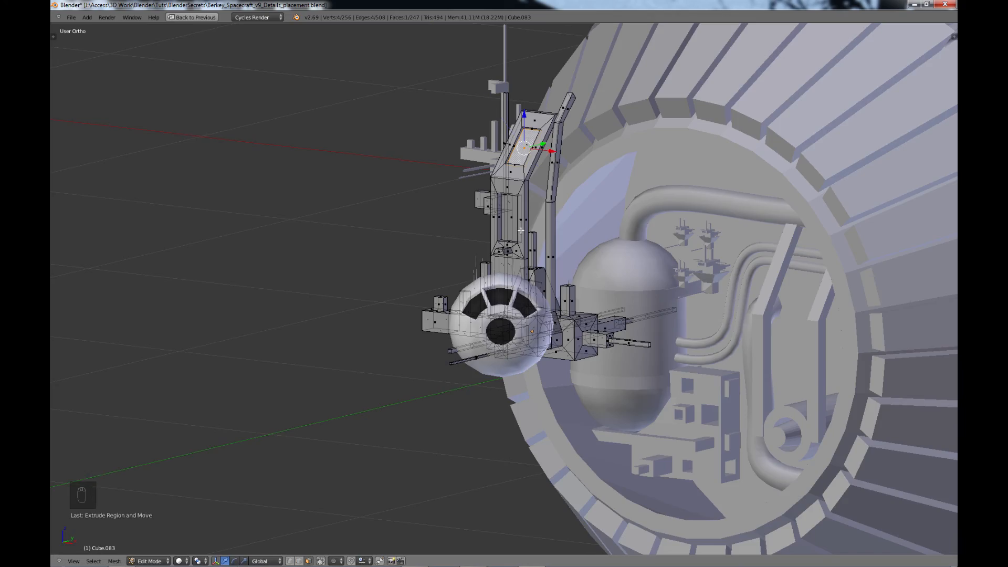
key(a)
- Slide the end vertices of the longer thin rod poking through the sphere back to its base and delete them
scroll(559, 283, down, 3)
key(Tab)
middle_drag(552, 286, 562, 353)
scroll(631, 325, up, 5)
key(Tab)
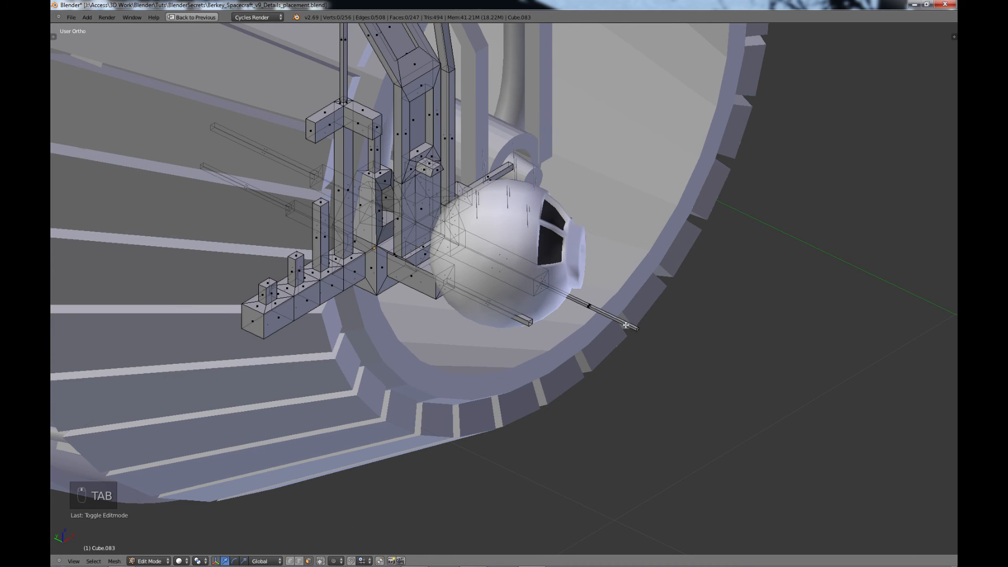
scroll(631, 343, up, 3)
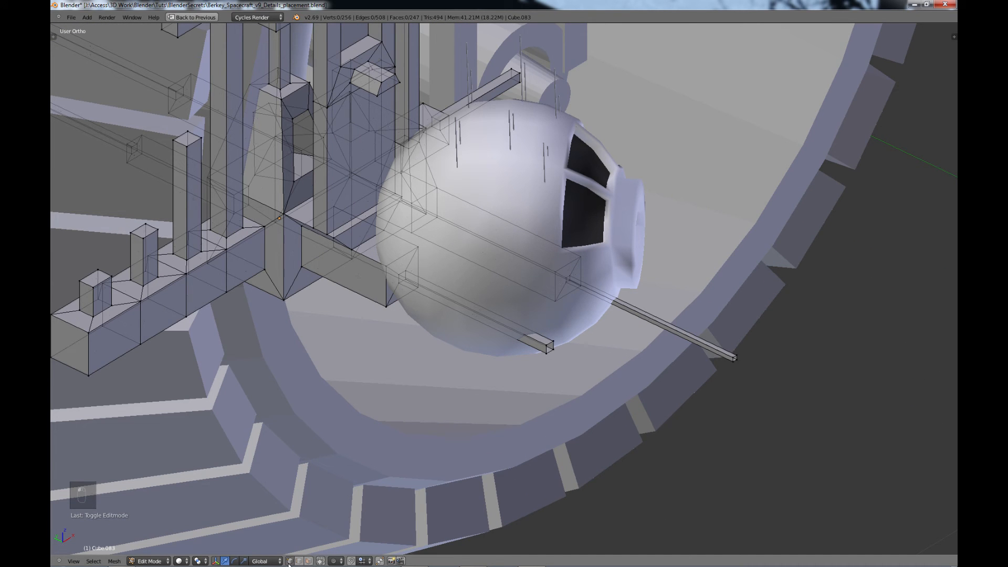
right_click(736, 364)
key(b)
drag(744, 380, 725, 337)
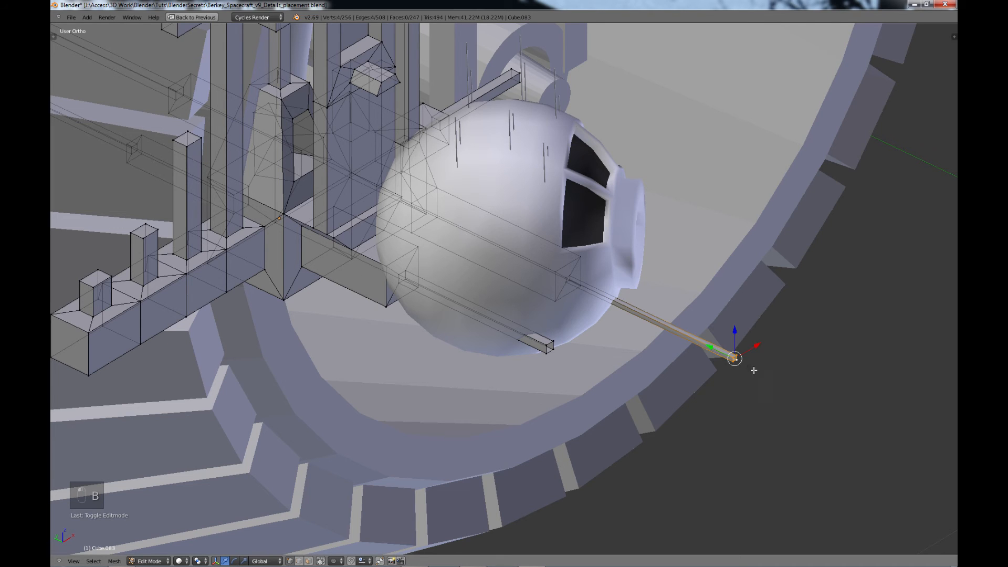
key(g)
key(g)
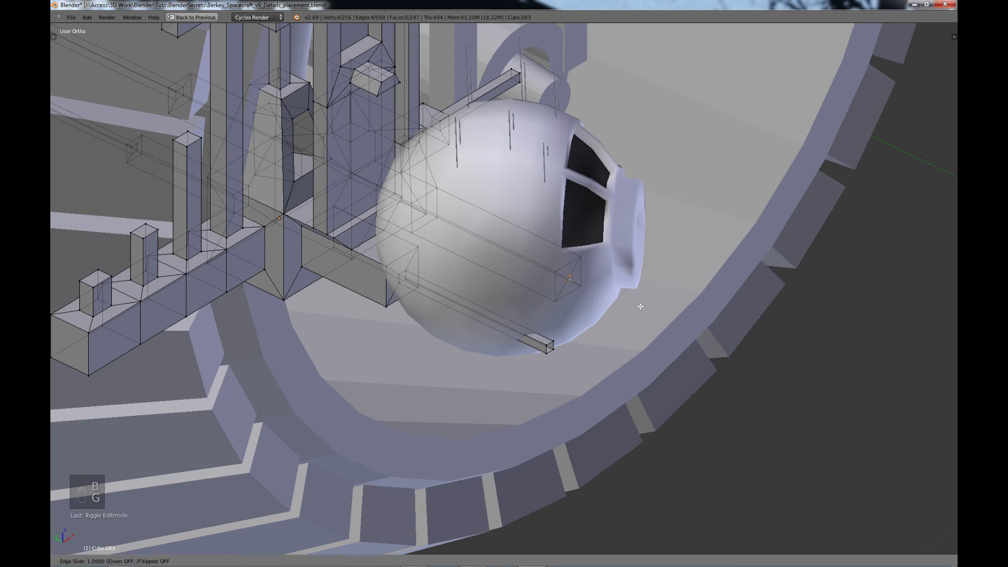
click(623, 303)
key(x)
click(651, 311)
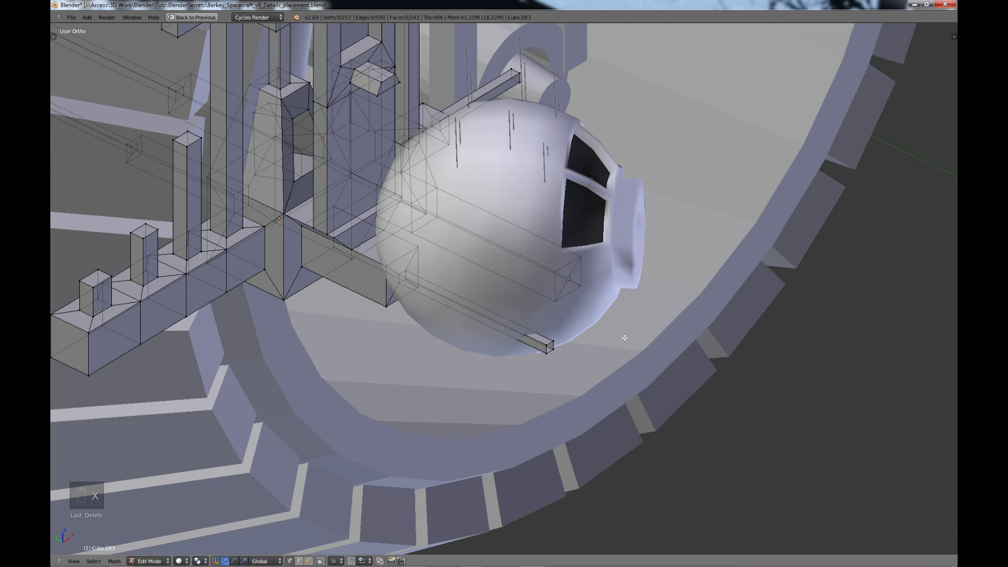
- Delete the end vertices of the shorter thin rod sticking out below the sphere
right_click(544, 347)
key(b)
drag(535, 334, 583, 371)
key(x)
click(591, 377)
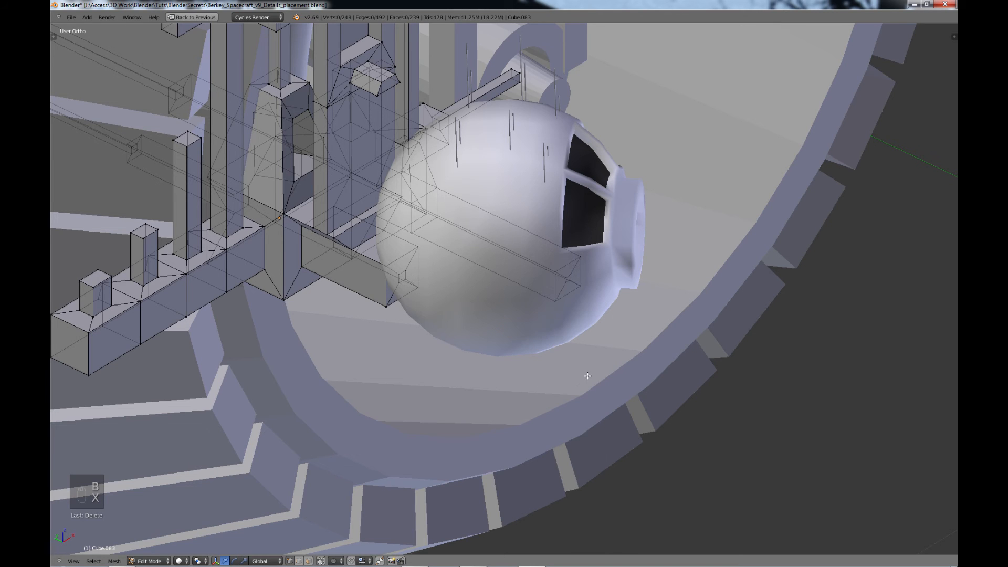
- Leave mesh editing, deselect all objects, and save over Berkey_Spacecraft_v9_Details_placement.blend
scroll(620, 336, down, 3)
key(a)
middle_drag(664, 364, 553, 359)
scroll(600, 343, up, 2)
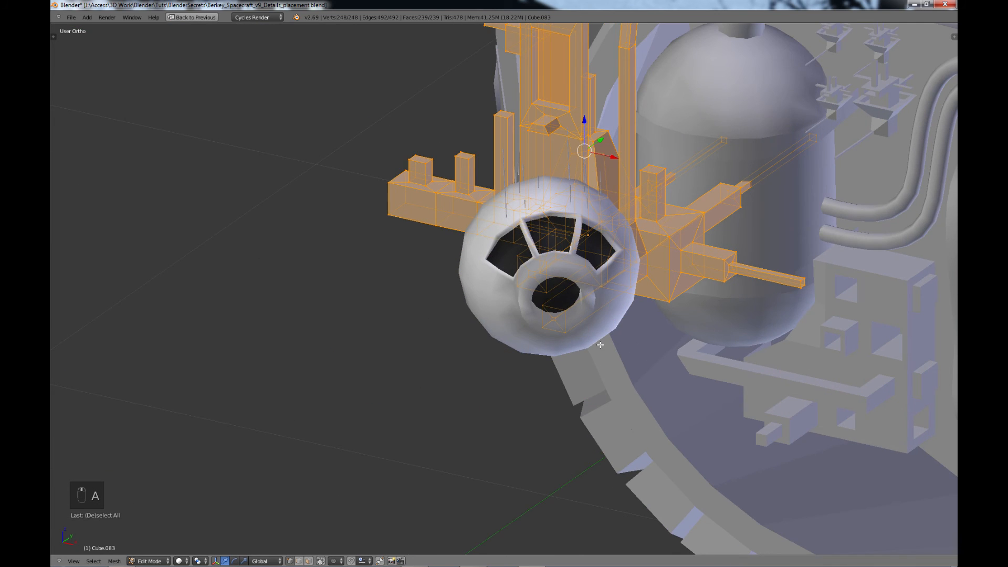
key(Tab)
scroll(640, 334, down, 4)
middle_drag(605, 339, 606, 376)
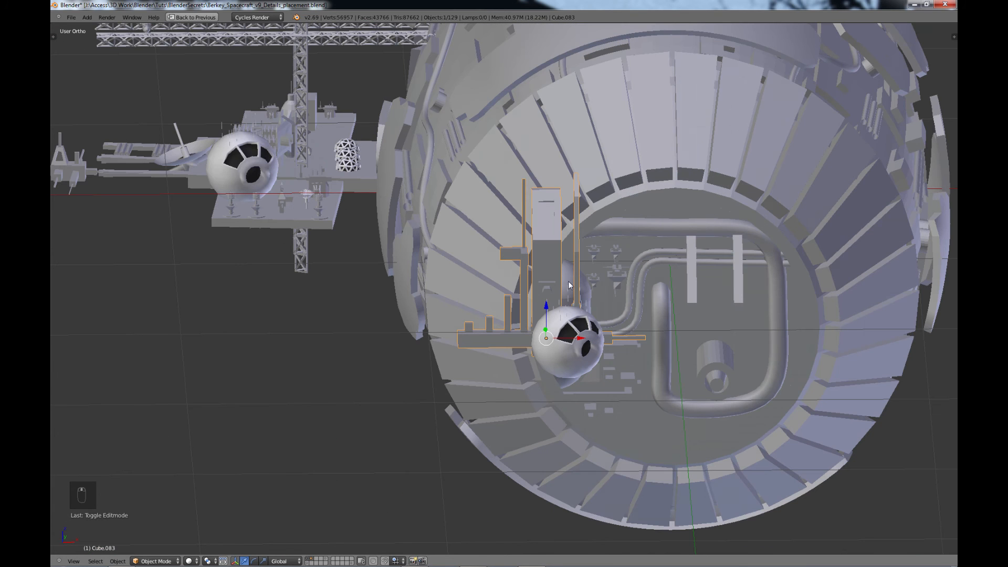
middle_drag(600, 335, 618, 371)
scroll(617, 371, down, 4)
key(a)
key(ctrl+s)
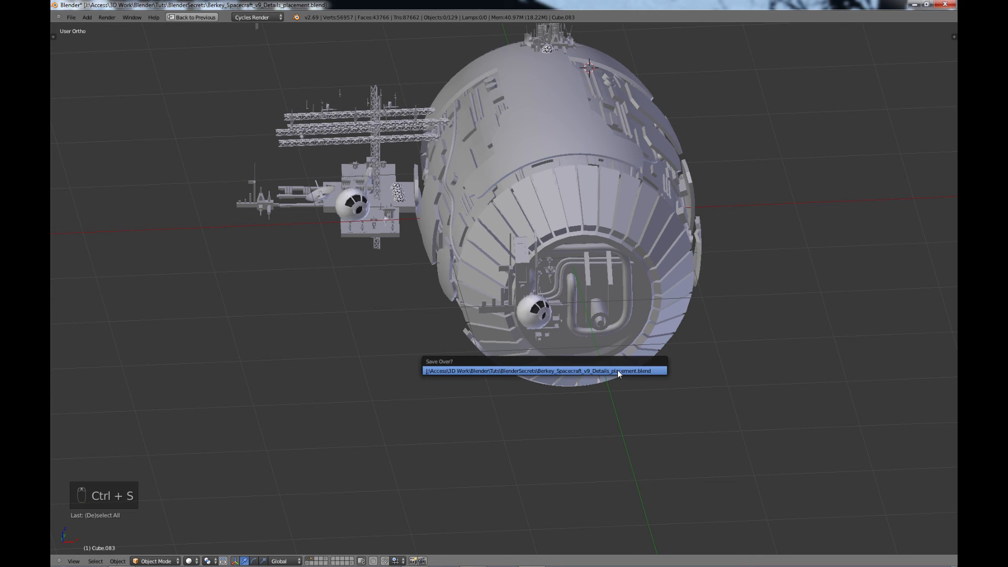
click(617, 371)
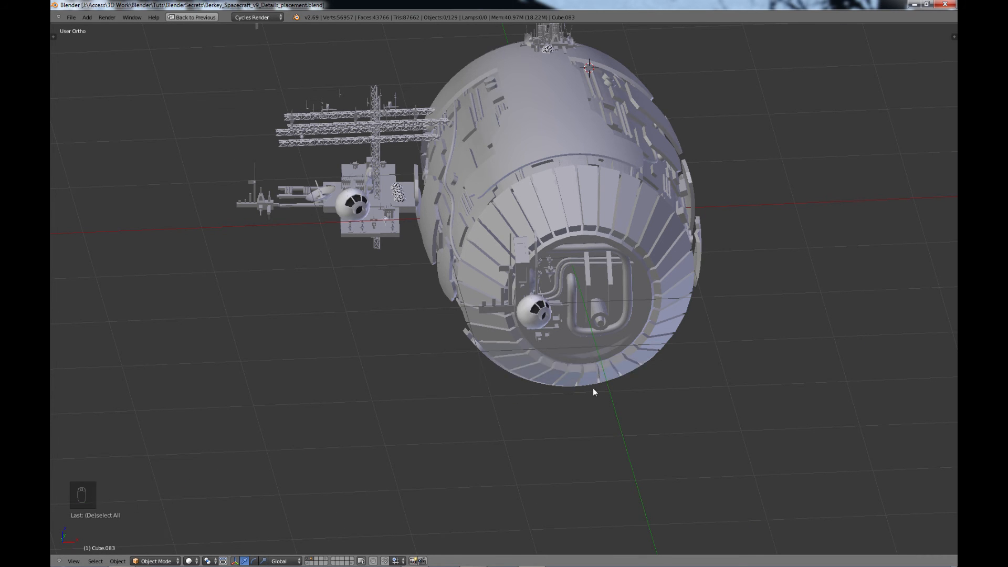
- Add a camera to the scene at the 3D cursor
middle_drag(593, 388, 550, 379)
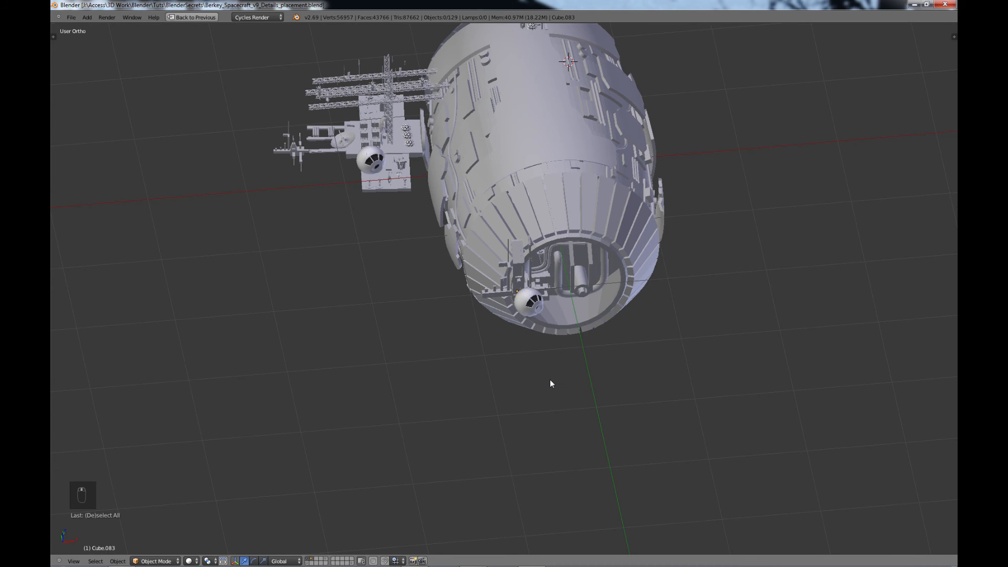
key(shift+s)
key(shift+a)
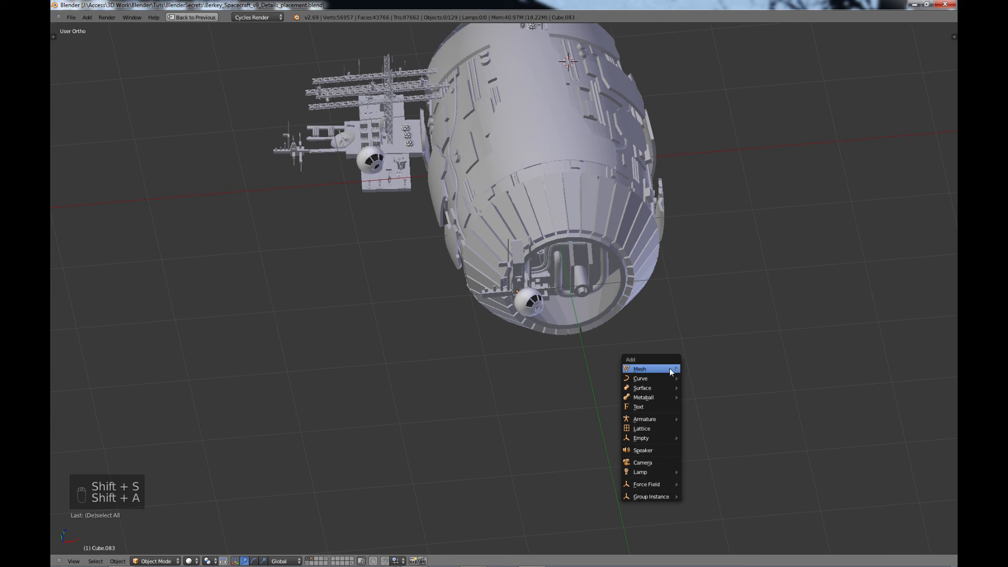
click(650, 463)
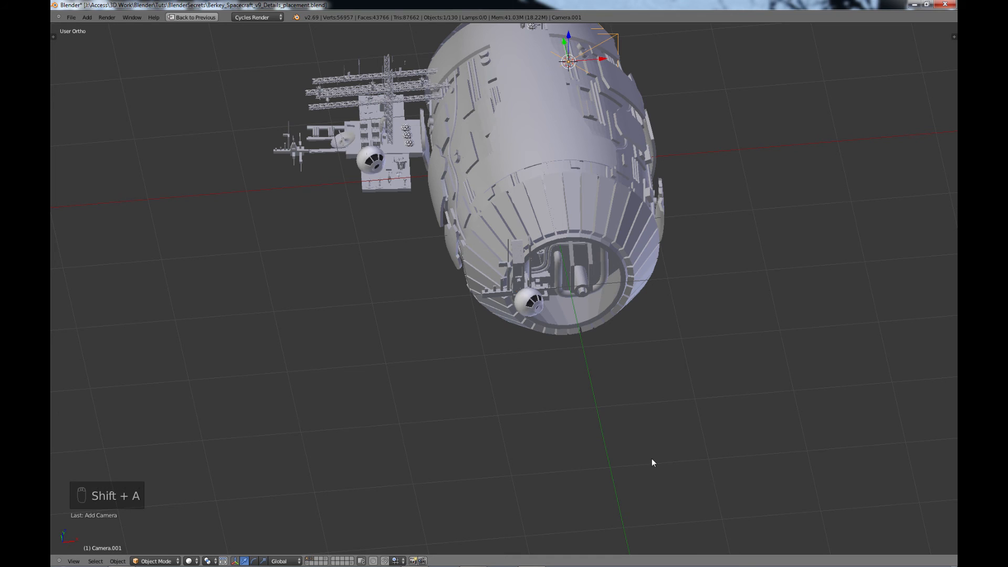
- From the top view, move the camera out in front of the ship's open end to about X -3.96, Y -6.91
key(KP_7)
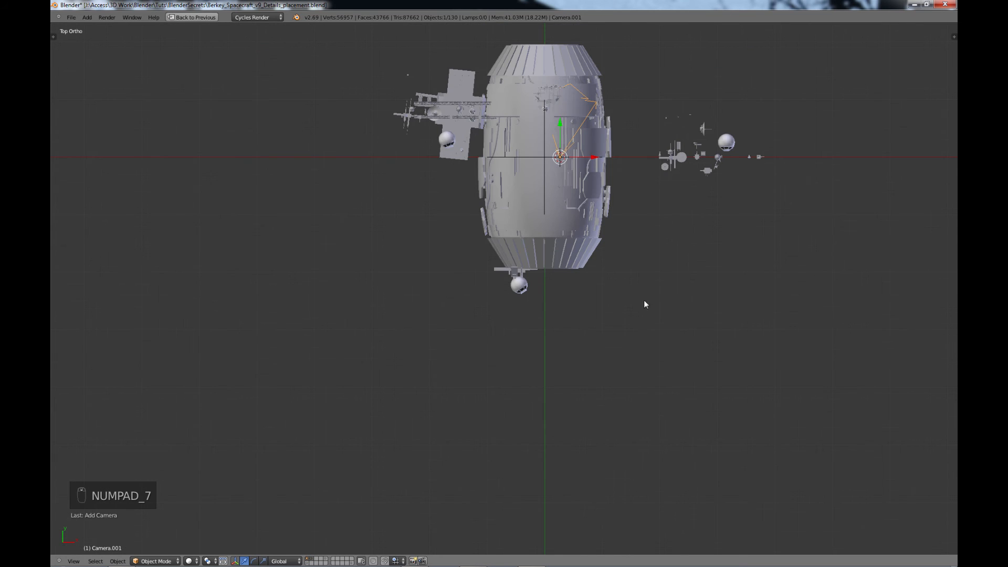
drag(559, 136, 353, 481)
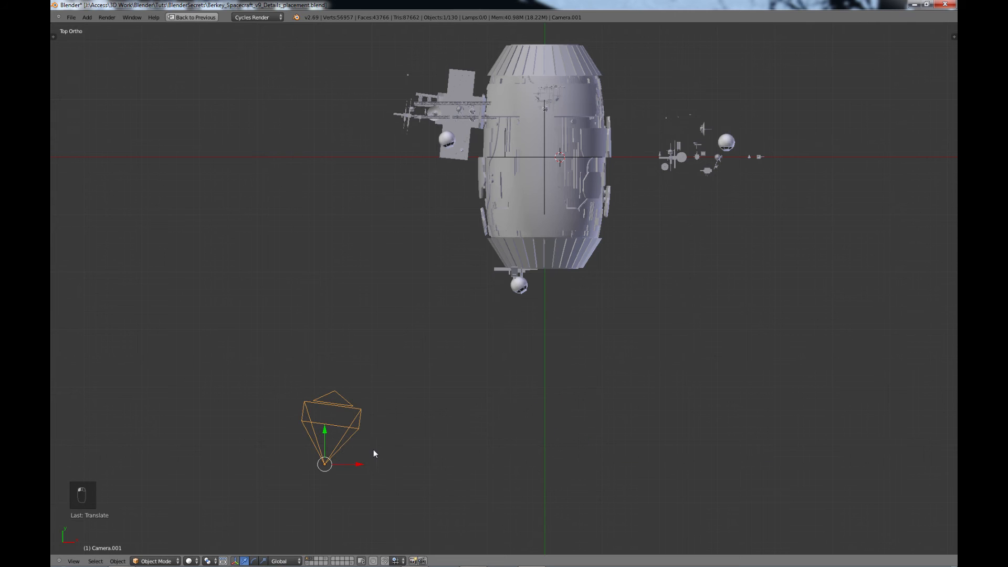
scroll(373, 449, down, 2)
scroll(373, 445, down, 2)
key(g)
click(398, 423)
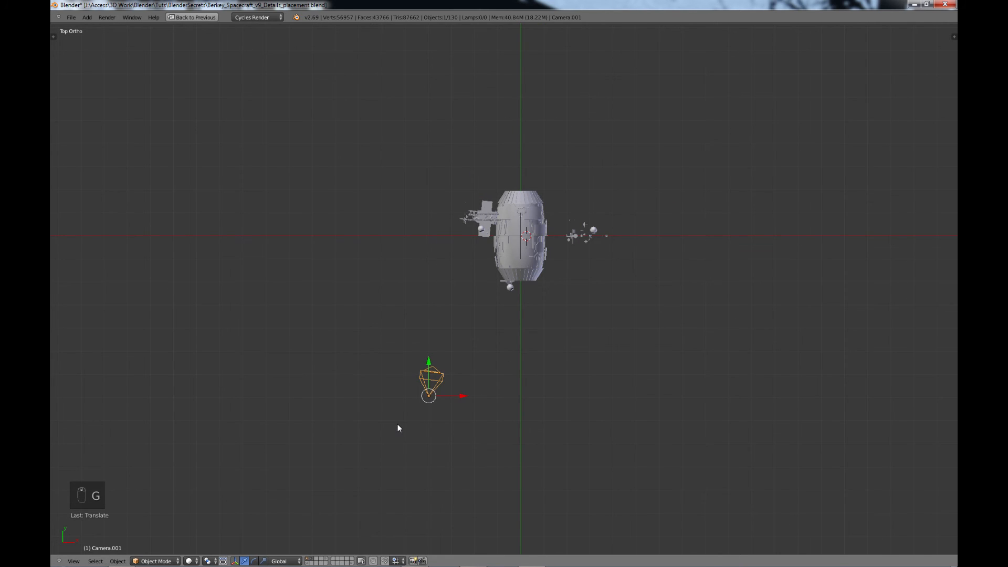
- Restore the multi-view layout, make the new camera the active view, and move it to about X -1.96, Y -5.34, Z 3.66 to frame the ship
key(ctrl+Up)
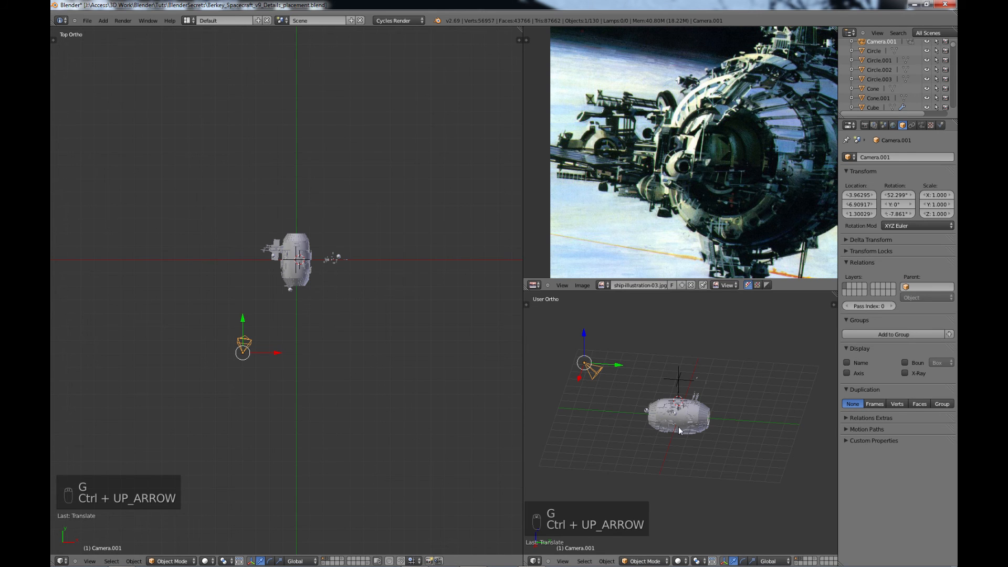
key(ctrl+KP_0)
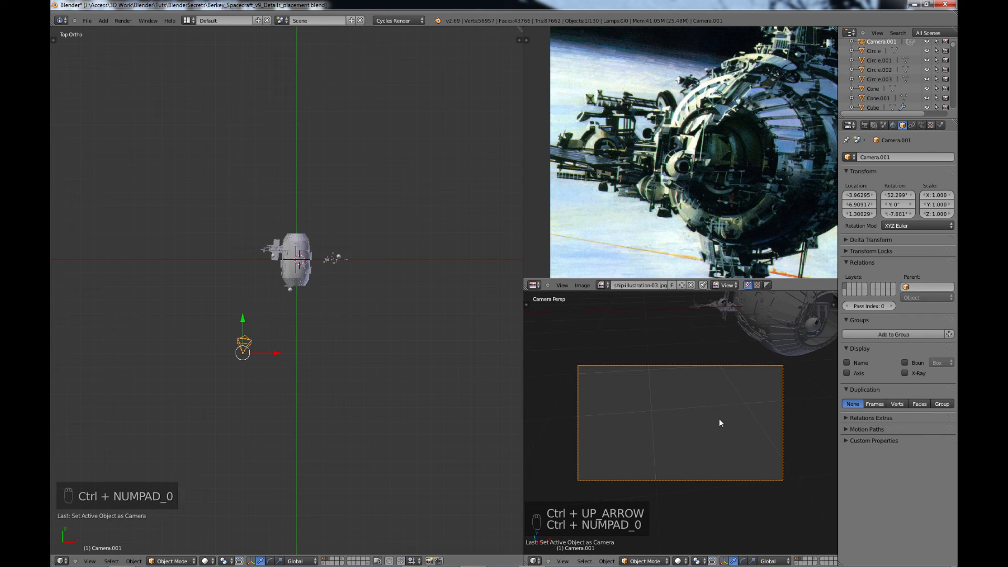
key(g)
click(776, 318)
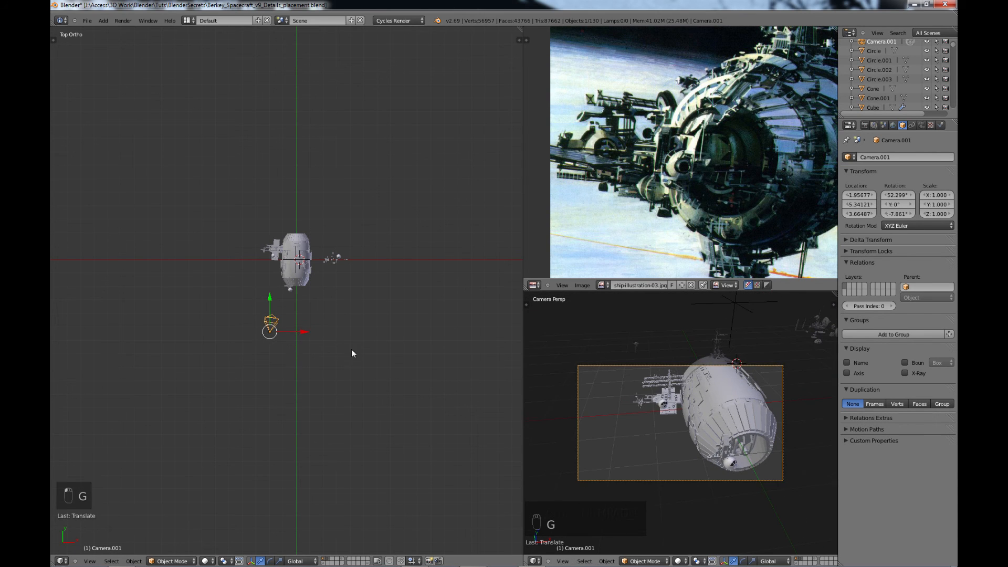
- From the side view, tilt the camera to about 77.3° around X and move it to about Y -7.20, Z 2.02
key(KP_3)
key(r)
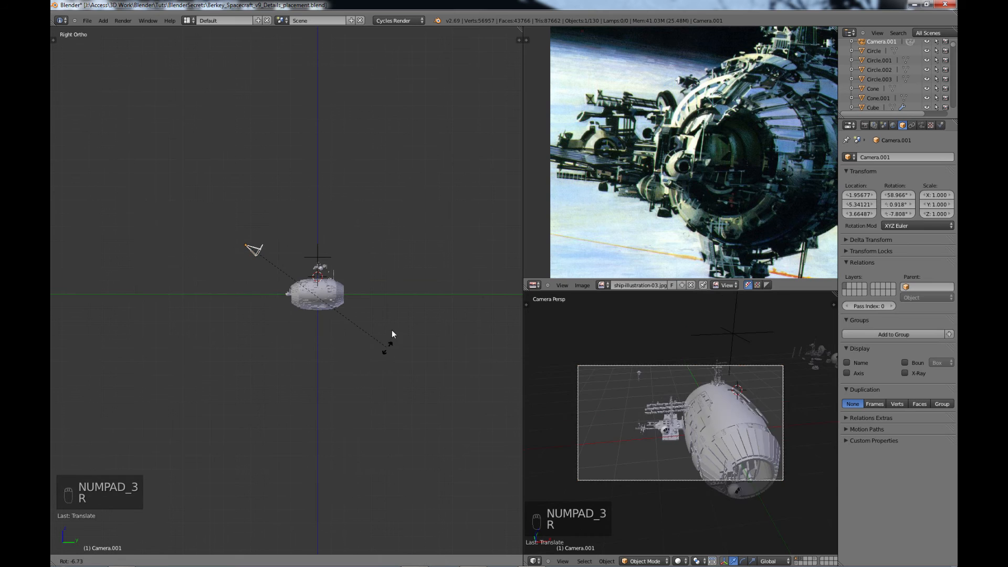
click(395, 297)
key(g)
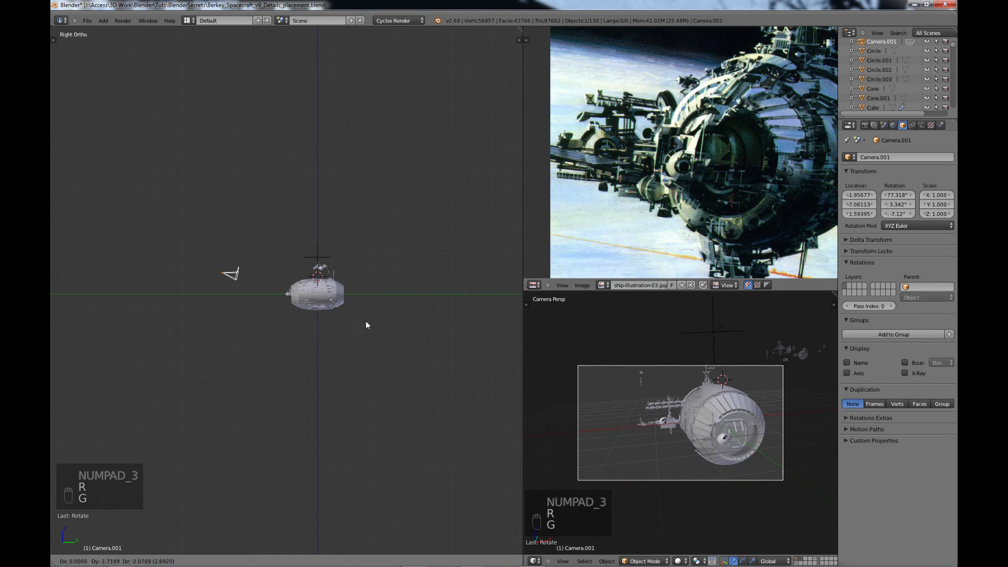
click(366, 322)
- From the top view, rotate the camera to about -23.3° around Z and move it along X to about -3.36
key(KP_7)
key(r)
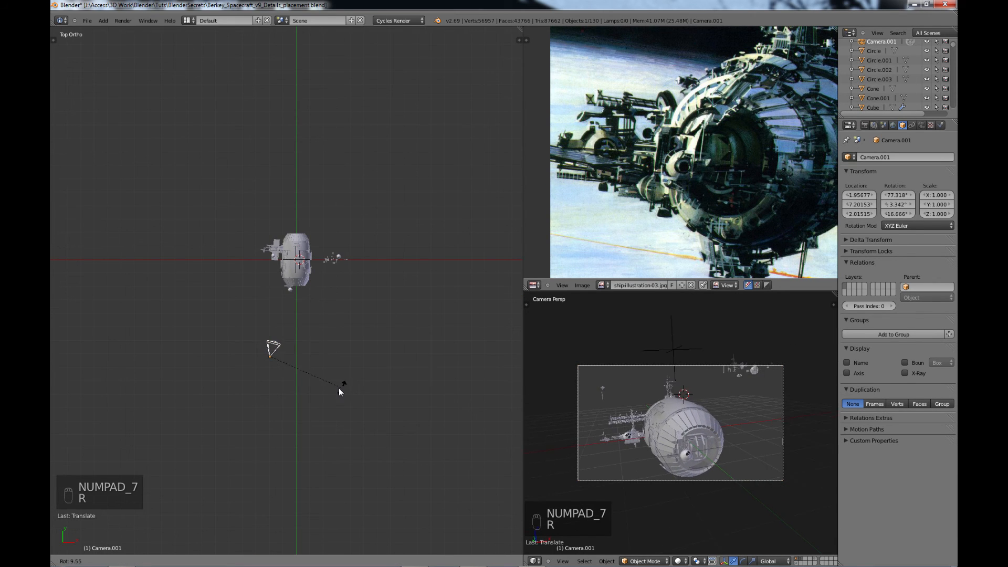
click(321, 389)
key(g)
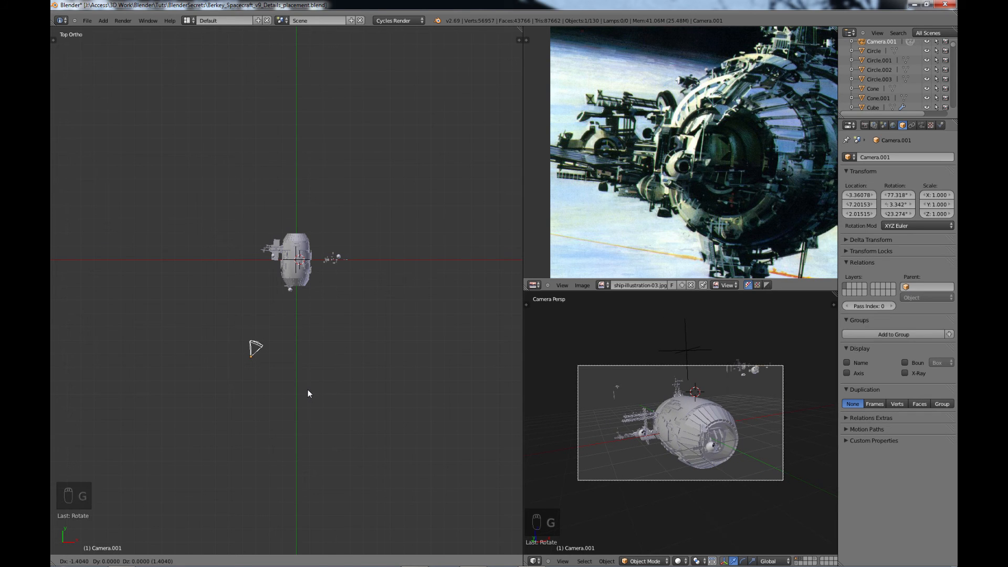
click(308, 393)
middle_drag(350, 435, 286, 354)
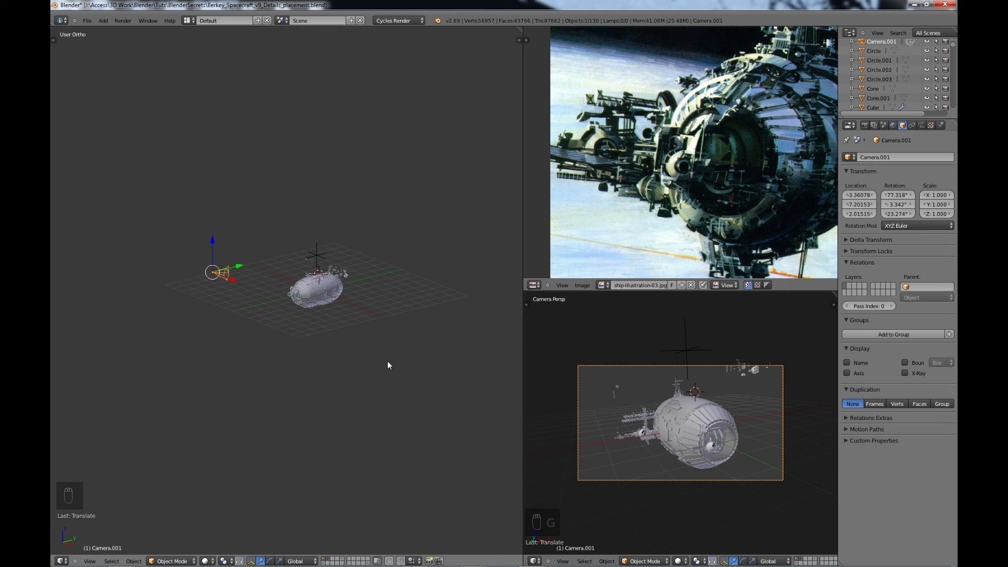
scroll(335, 358, up, 1)
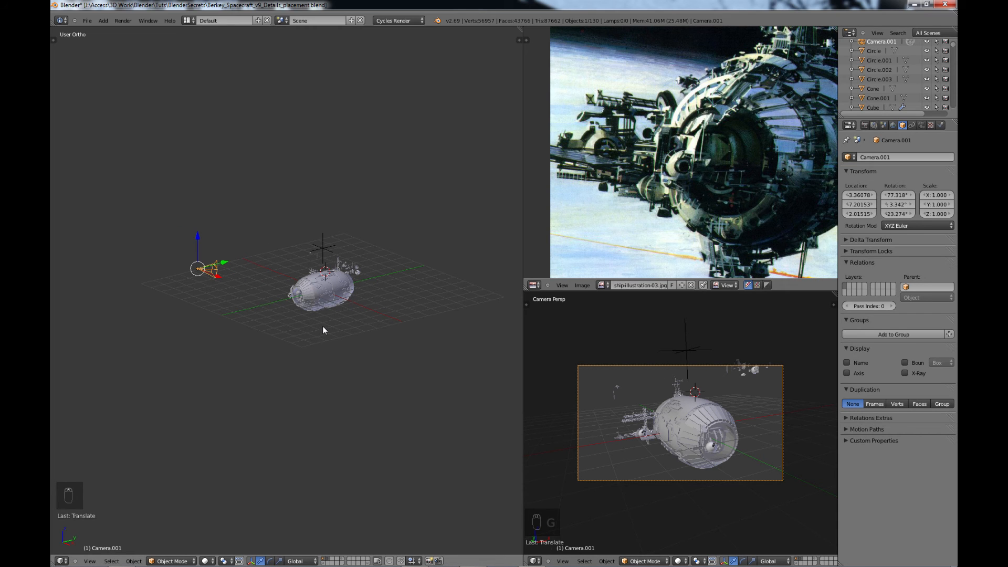
middle_drag(322, 326, 322, 316)
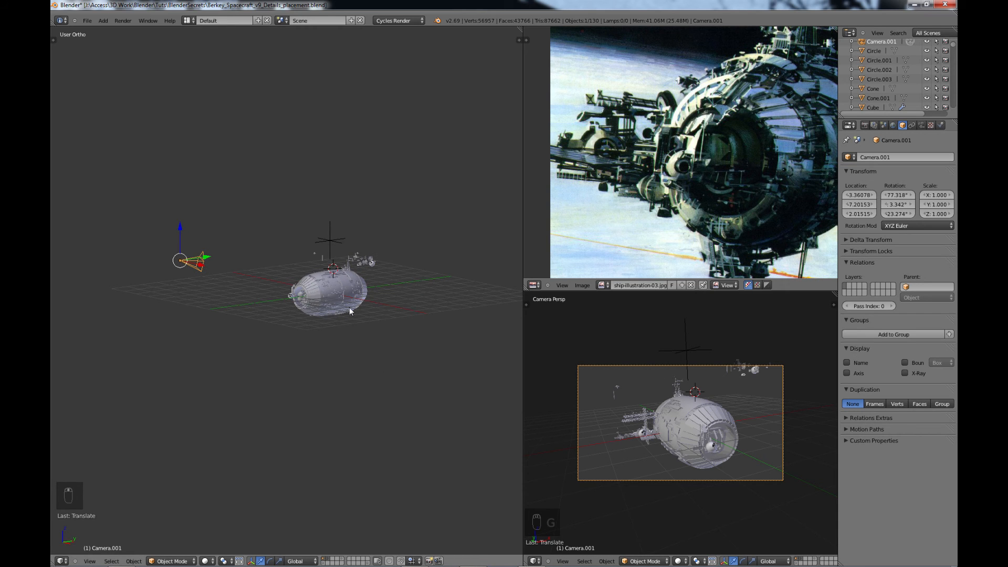
- Show the layers holding the ground and lighting planes together with the spacecraft so the scene is ready for rendering
middle_drag(336, 298, 350, 320)
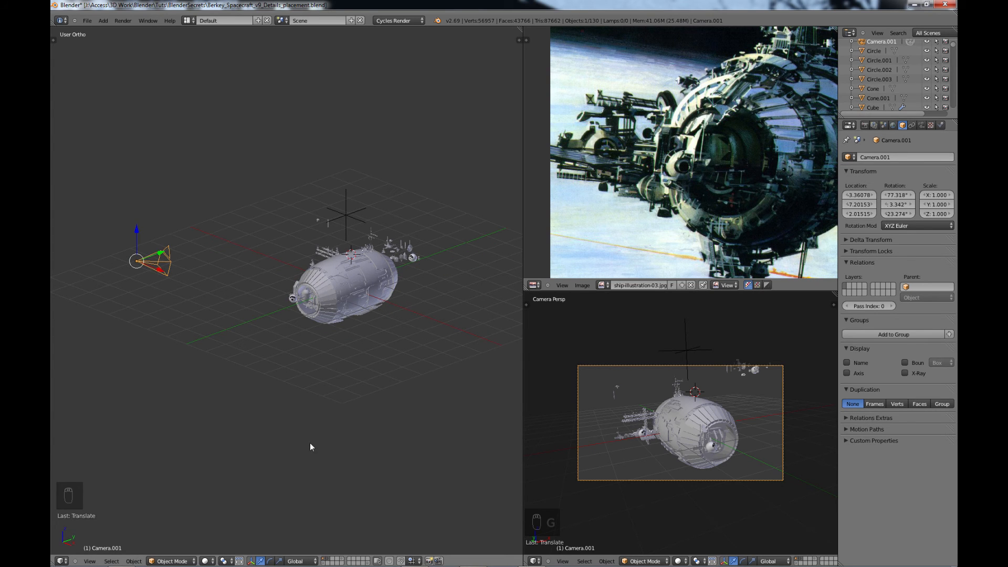
shift+click(323, 563)
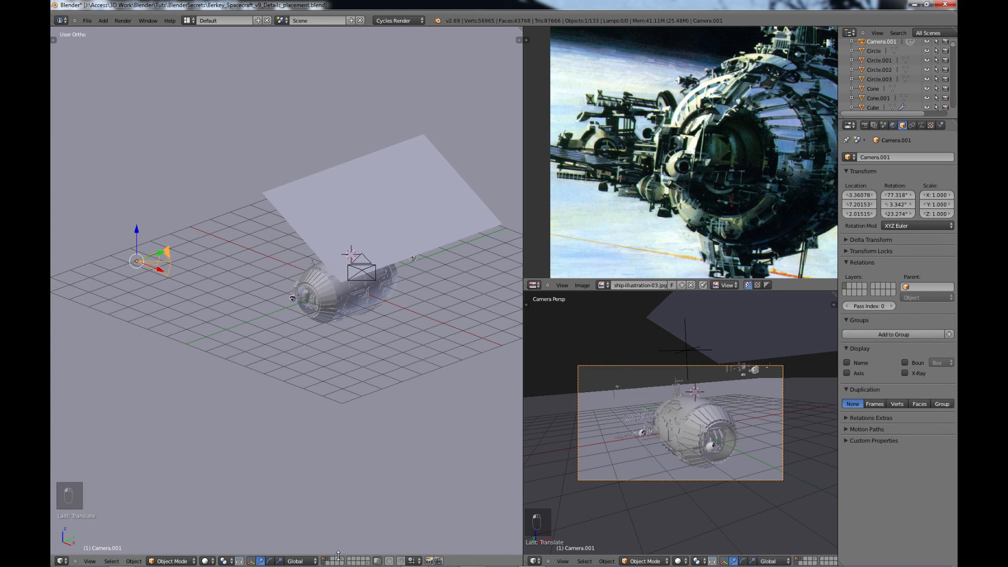
shift+click(336, 560)
middle_drag(360, 453, 344, 556)
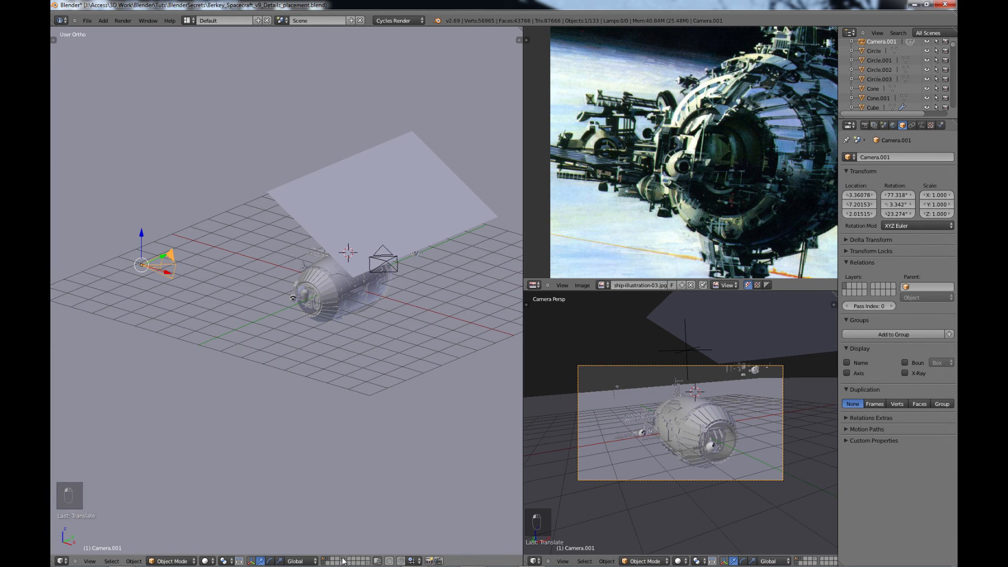
shift+click(342, 558)
mouse_move(363, 360)
middle_down()
mouse_move(355, 383)
mouse_move(332, 347)
mouse_move(346, 309)
mouse_move(364, 341)
mouse_move(351, 367)
middle_up()
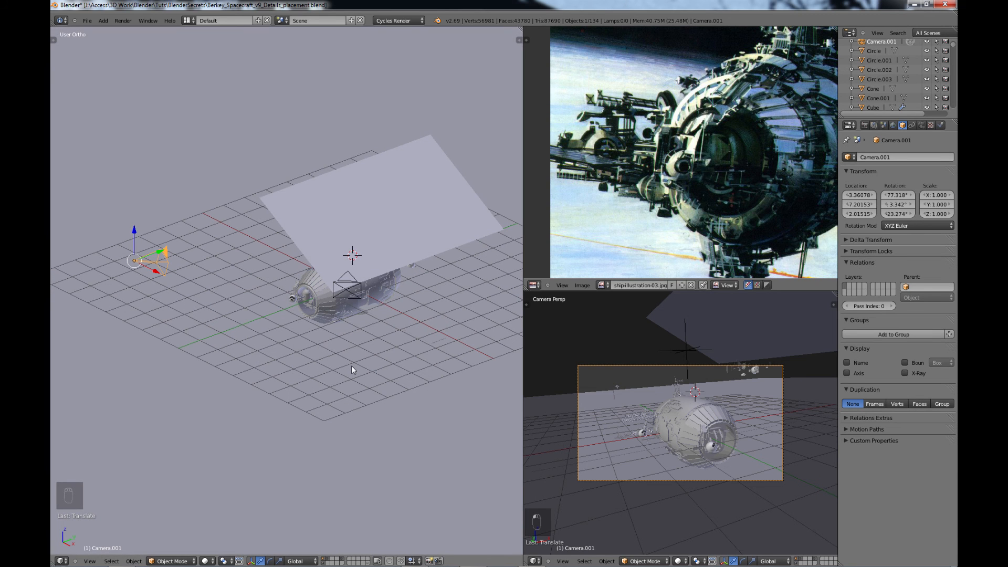
- Render the ship through the new camera in a maximized view, and restore the multi-view layout with the reference painting beside the render
key(ctrl+Up)
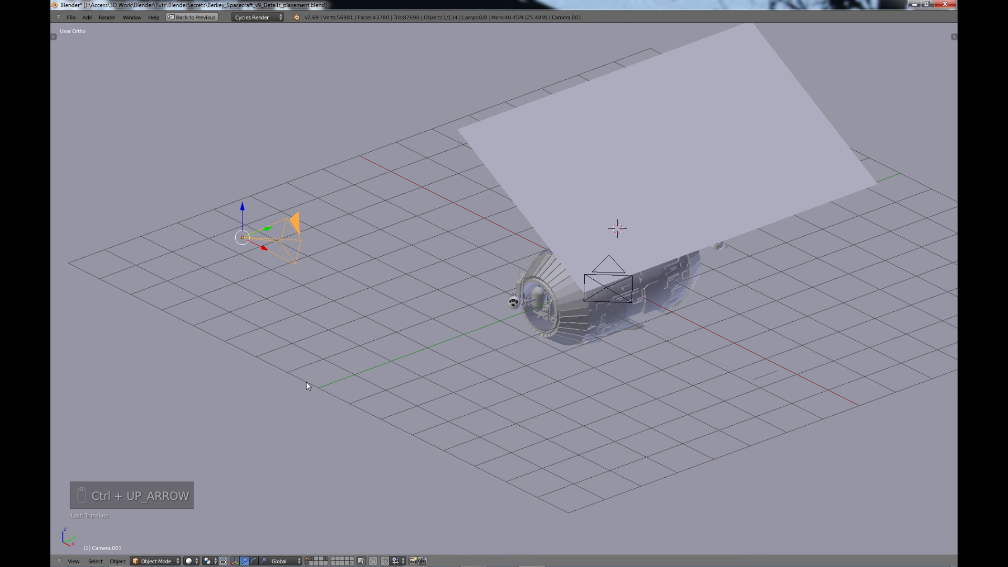
key(F12)
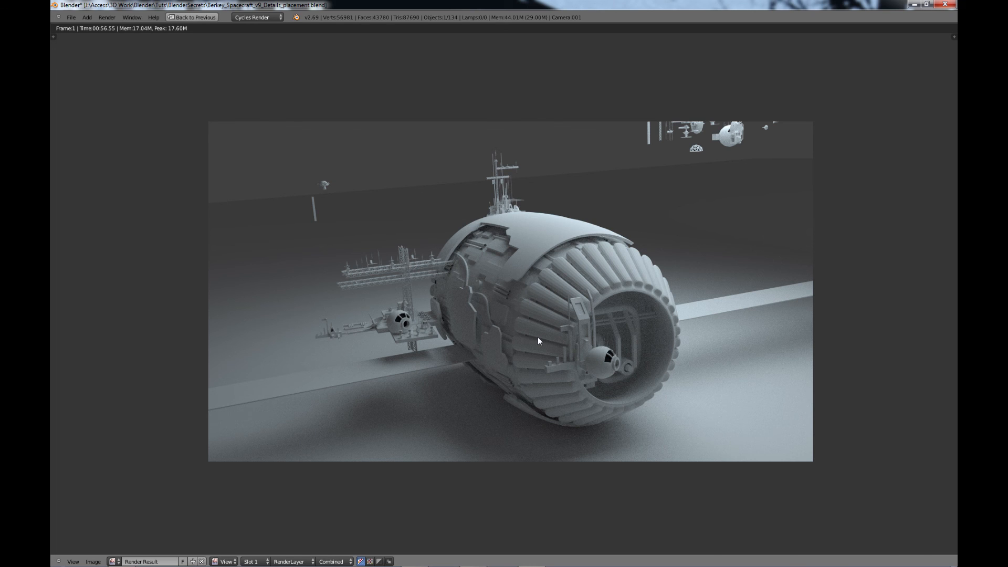
key(ctrl+Up)
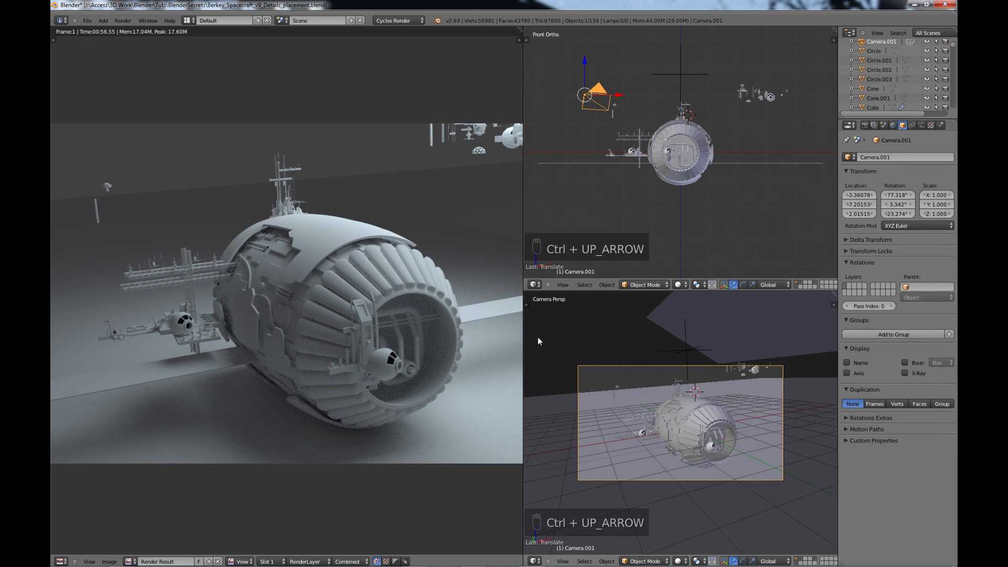
click(536, 285)
click(550, 216)
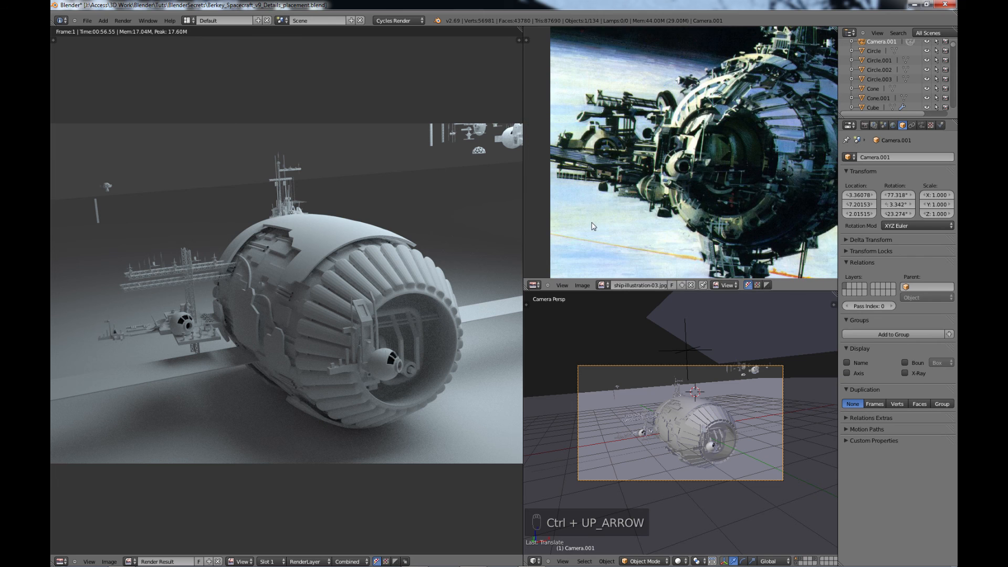
- Compare the rendered ship with the reference painting, examining the open front end, side structures, hull plating and top mast area
middle_drag(720, 127, 698, 179)
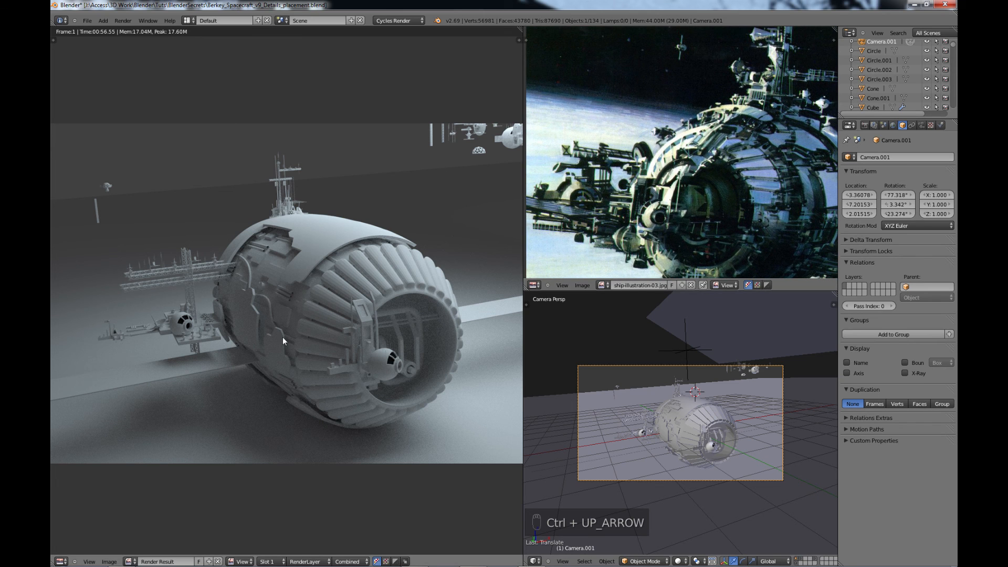
middle_drag(283, 341, 259, 342)
scroll(703, 172, down, 2)
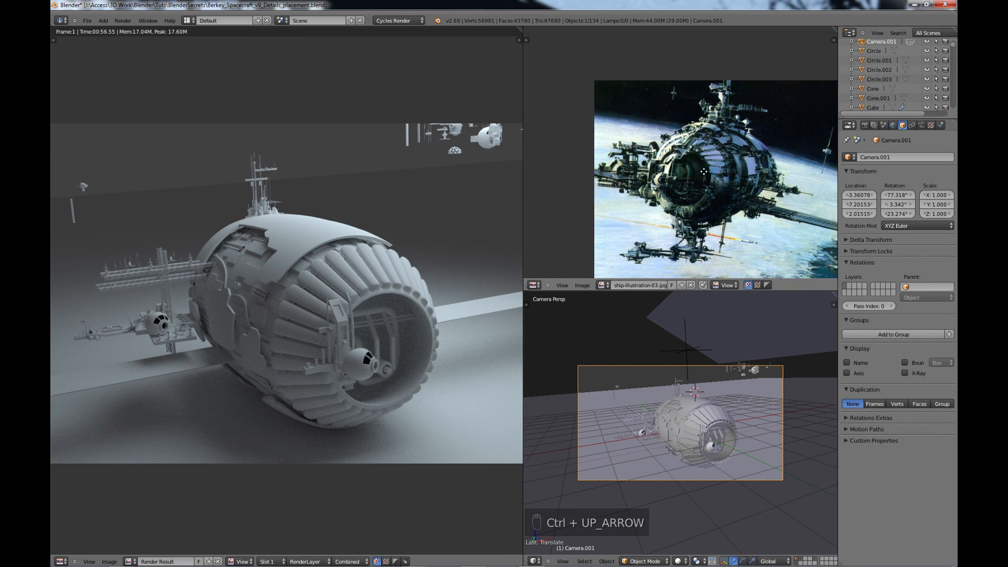
middle_drag(703, 172, 693, 161)
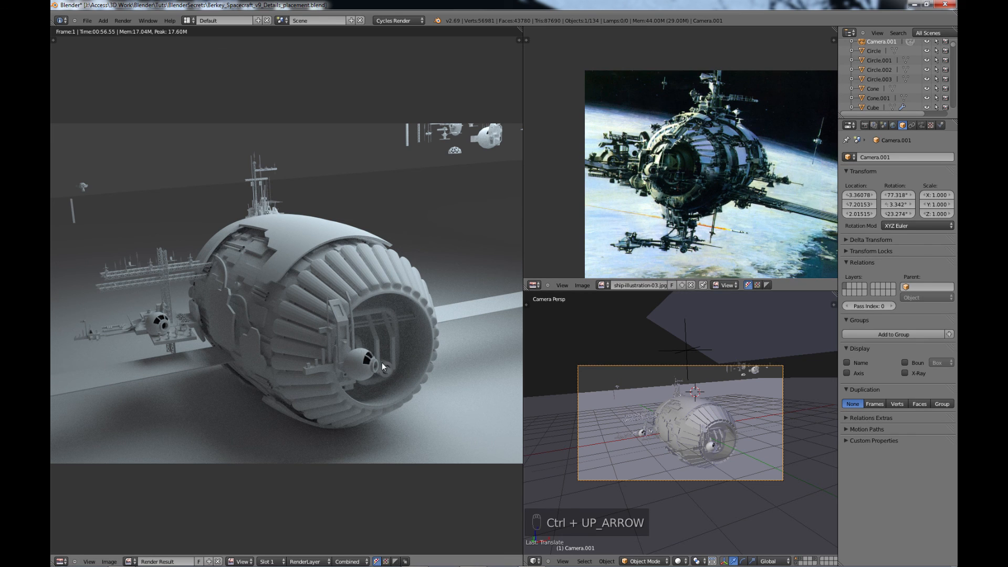
middle_drag(381, 363, 364, 355)
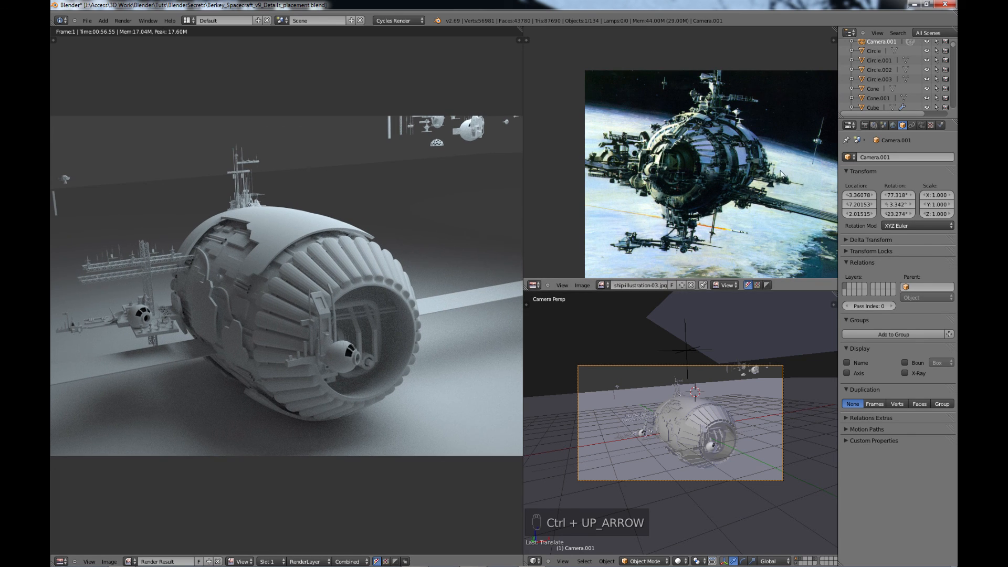
scroll(740, 231, up, 1)
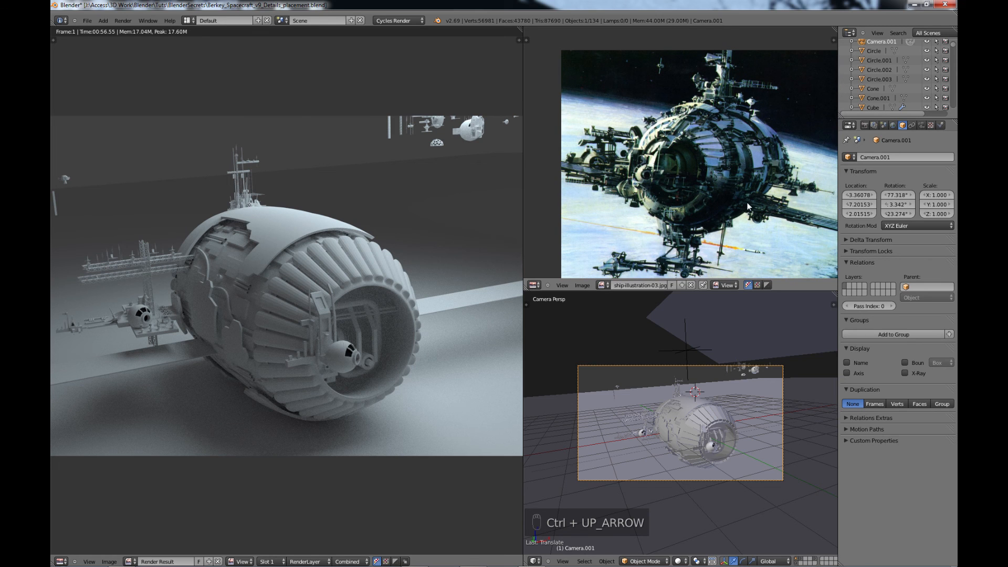
scroll(747, 203, up, 2)
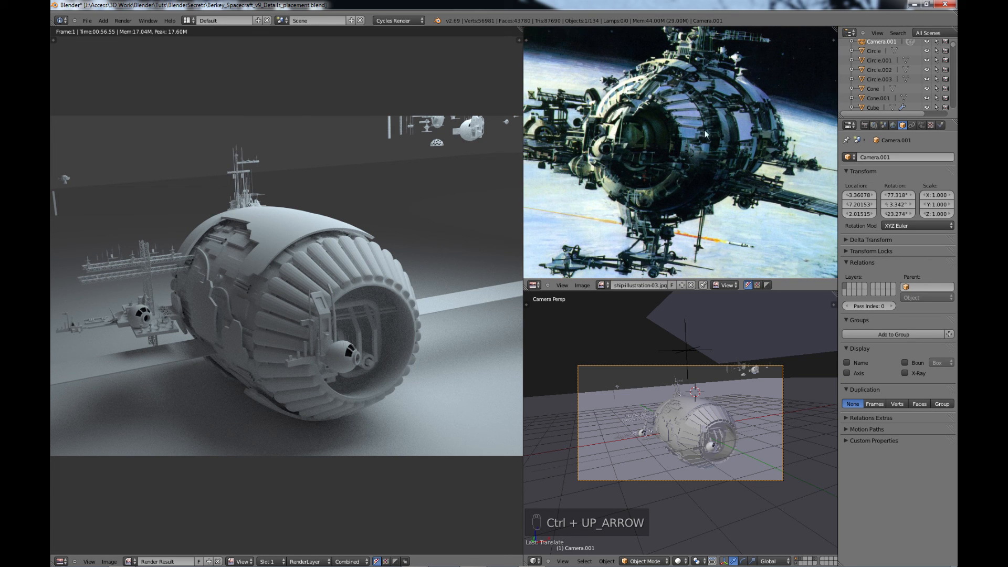
middle_drag(714, 142, 750, 234)
scroll(710, 209, up, 2)
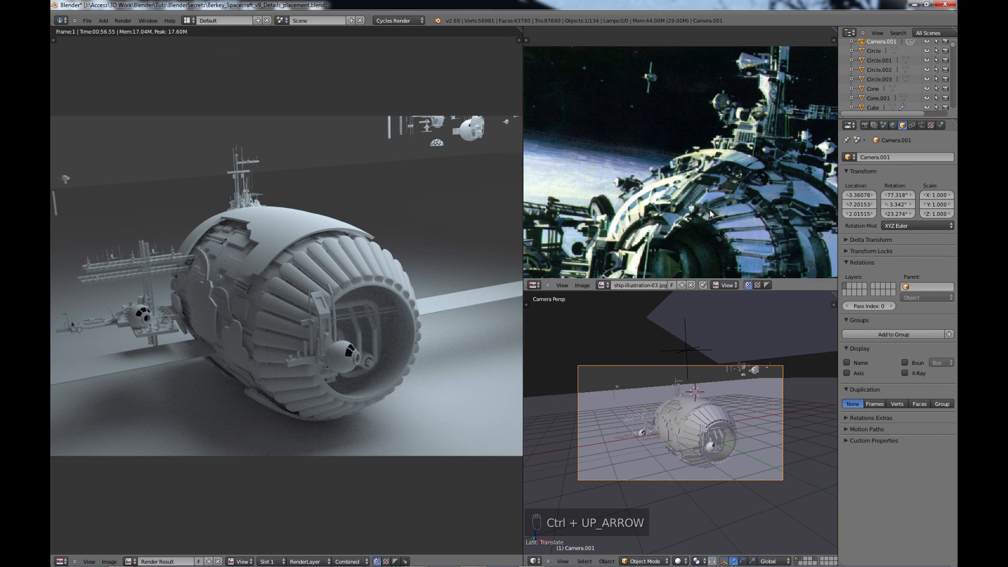
middle_drag(735, 180, 710, 206)
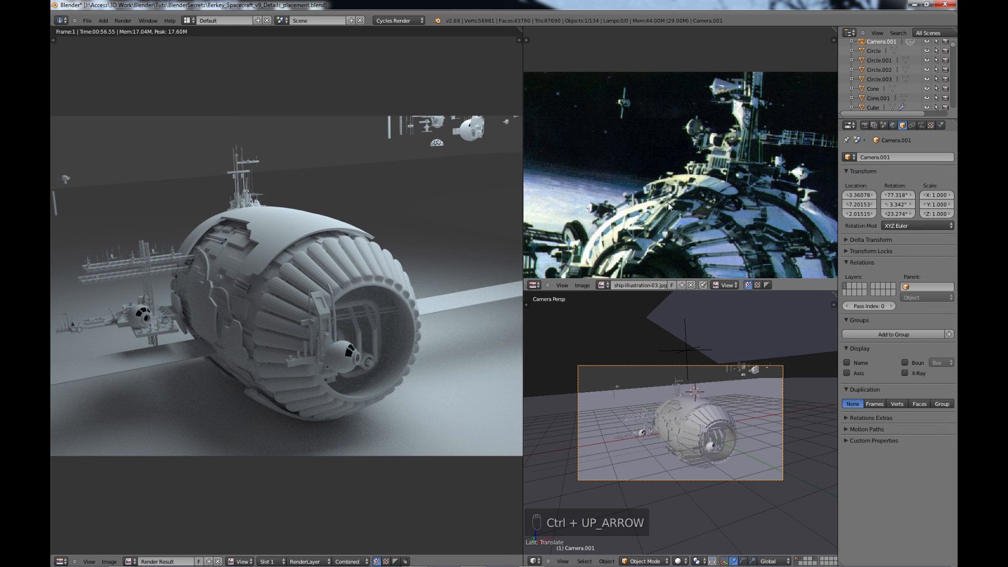